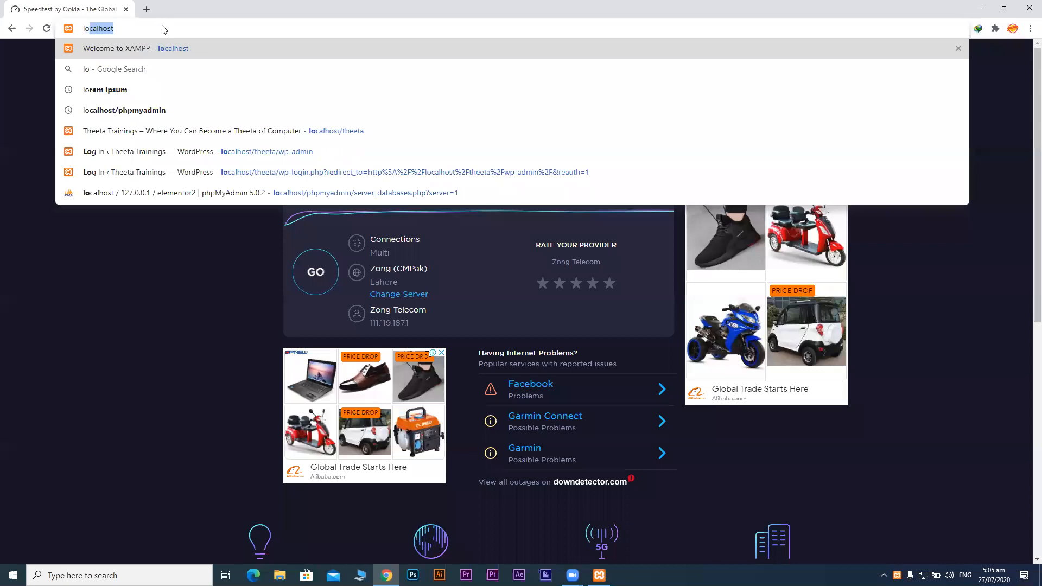
Load the WordPress site at localhost/elementor2.
{"action": "type", "text": "elementor"}
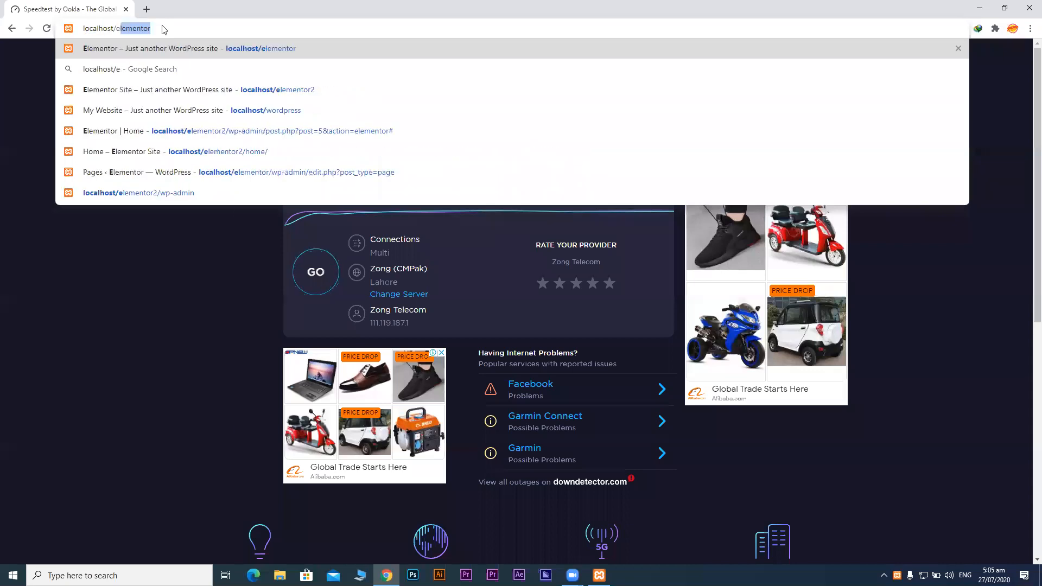
{"action": "type", "text": "2"}
{"action": "key", "text": "Return"}
Open localhost/elementor2/wp-admin in a new browser tab and log in to WordPress with the prefilled credentials.
{"action": "left_click", "coordinate": [142, 12]}
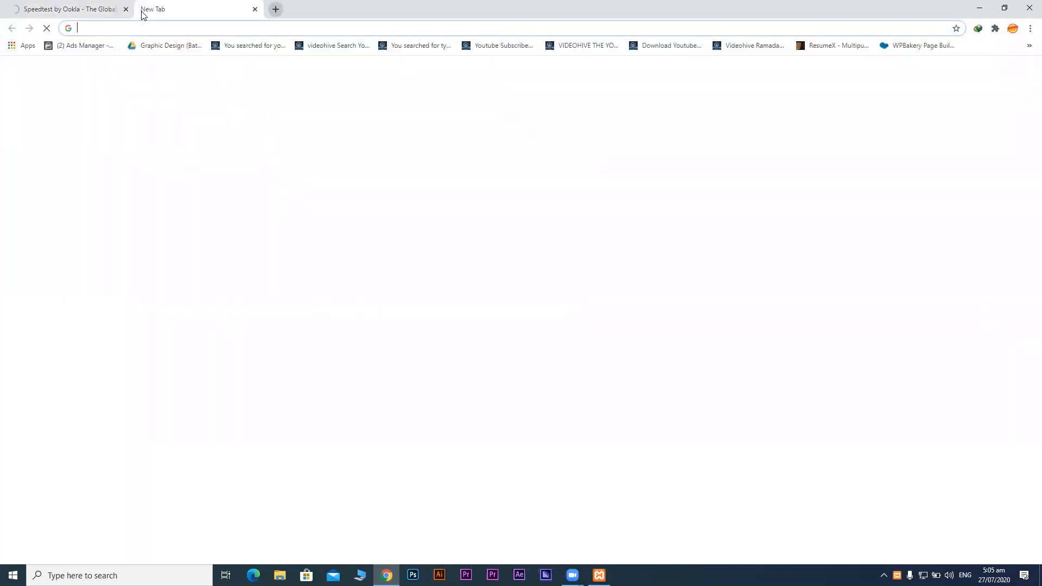
{"action": "type", "text": "localhost/"}
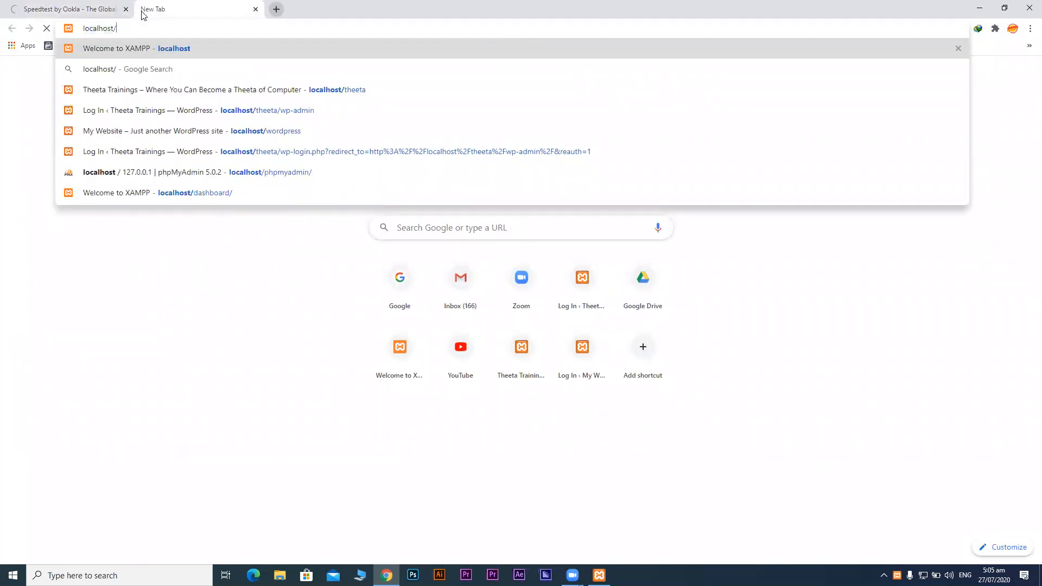
{"action": "type", "text": "elementor"}
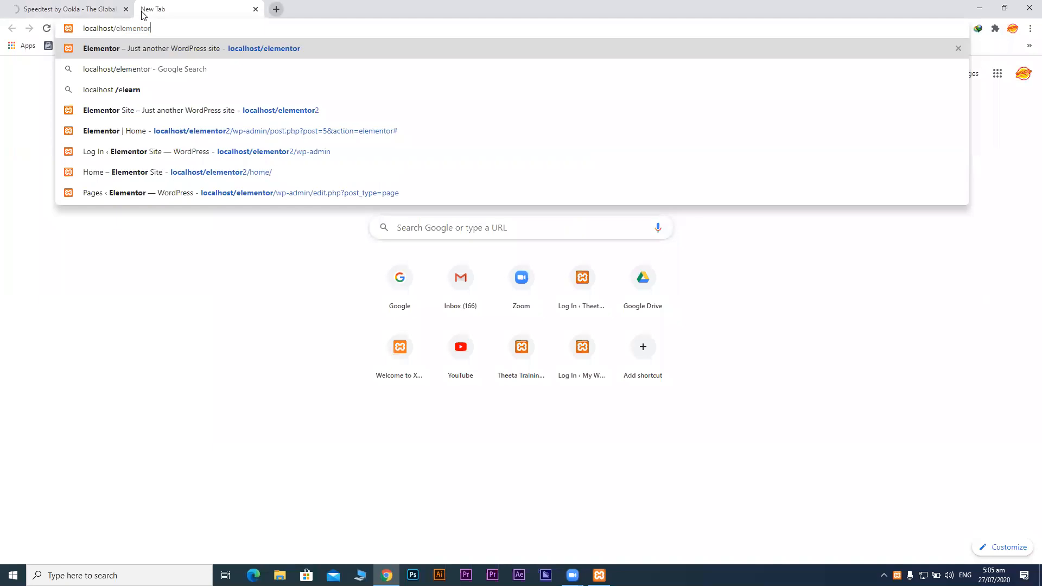
{"action": "type", "text": "2/w"}
{"action": "key", "text": "Delete"}
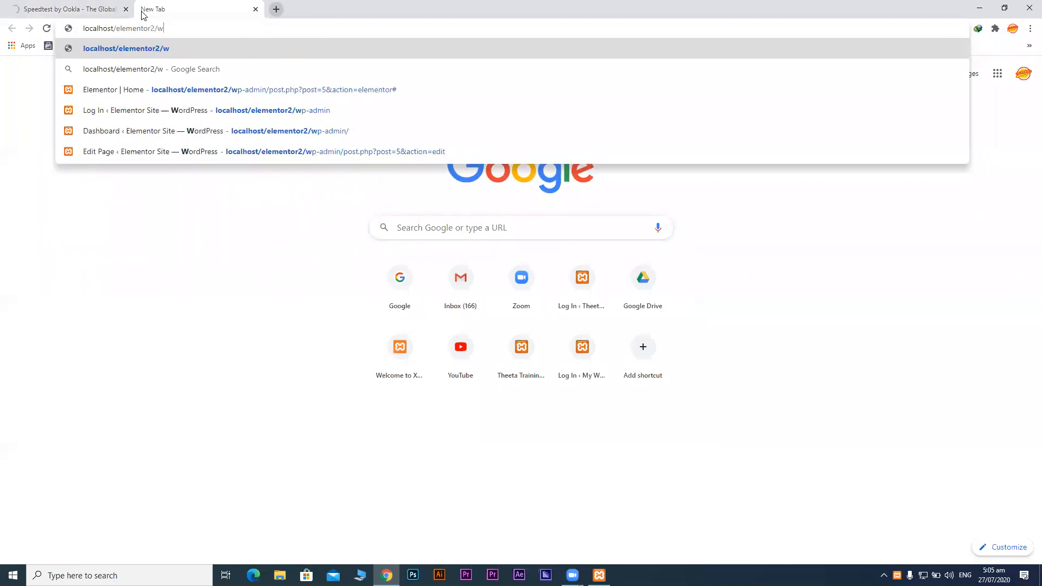
{"action": "type", "text": "p-ad"}
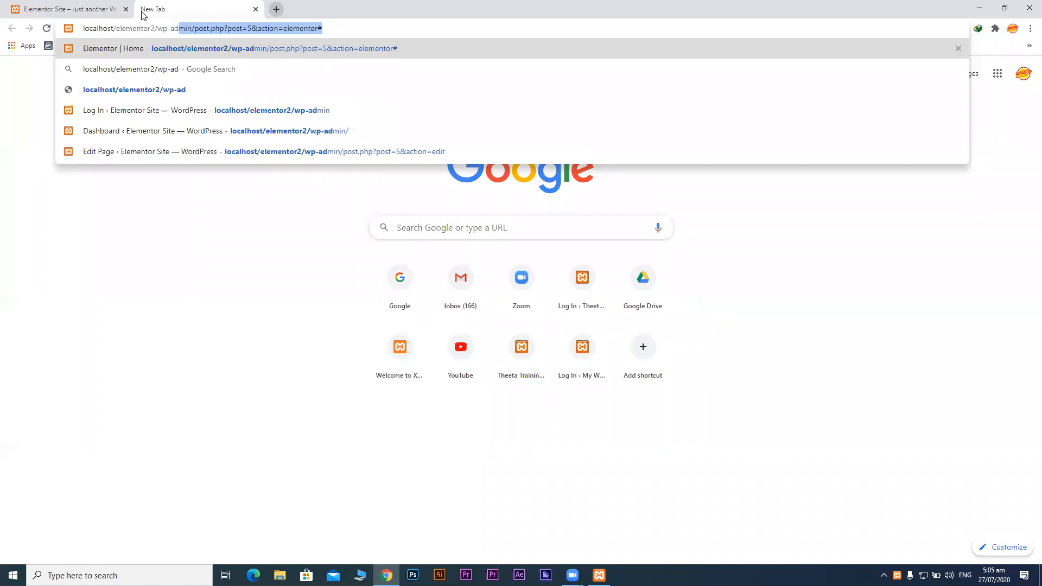
{"action": "type", "text": "min"}
{"action": "key", "text": "Return"}
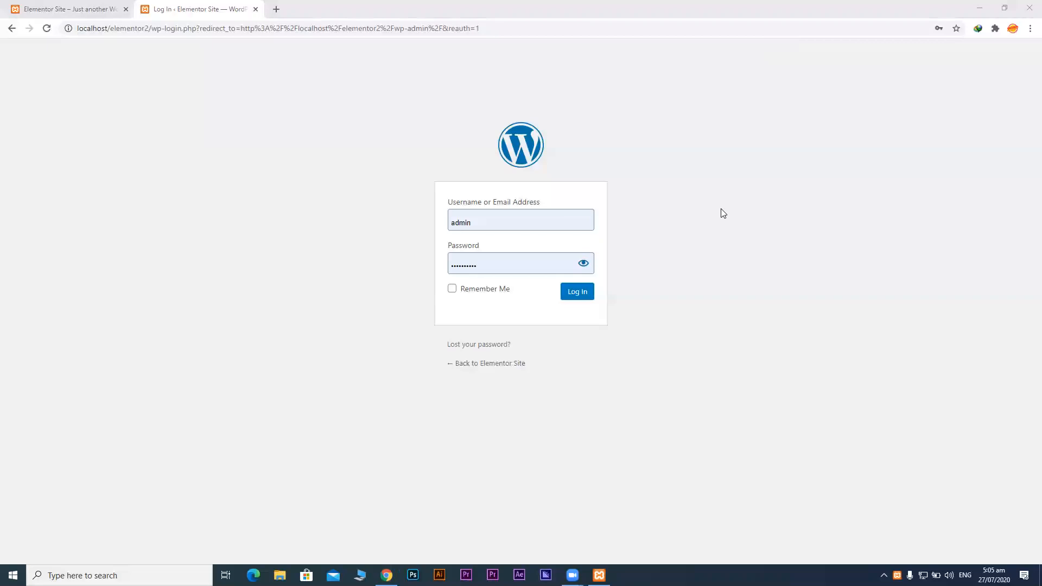
{"action": "left_click", "coordinate": [572, 300]}
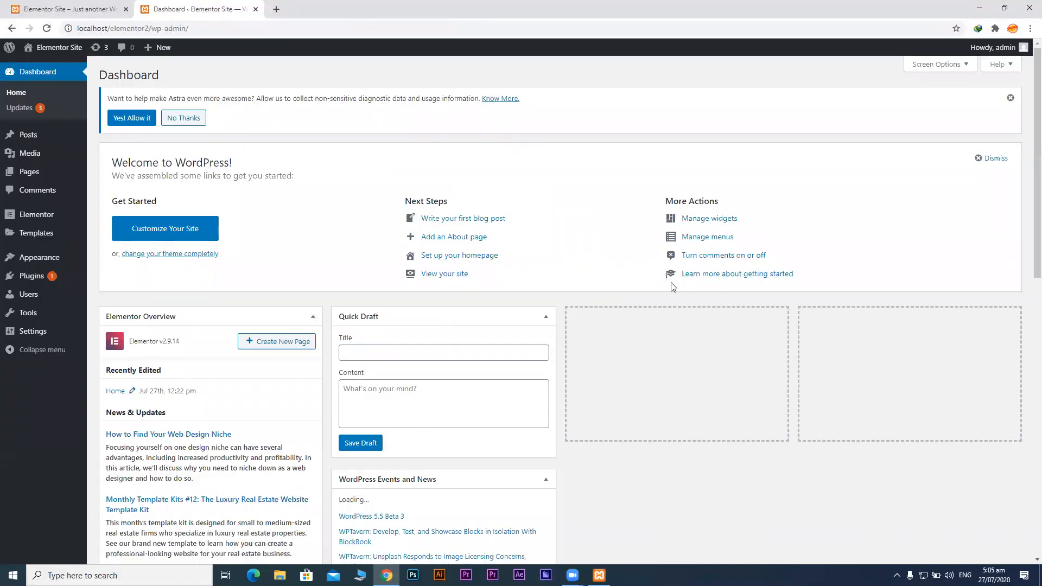
Check the site's front page, and open the Home page from the WordPress page list for editing with Elementor.
{"action": "left_click", "coordinate": [90, 16]}
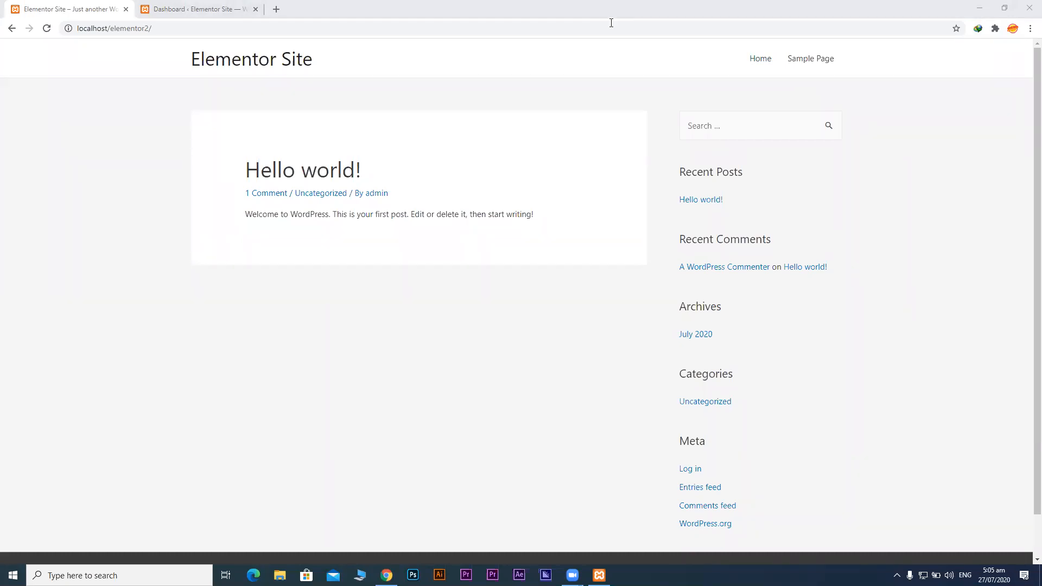
{"action": "left_click", "coordinate": [193, 9]}
{"action": "mouse_move", "coordinate": [35, 171]}
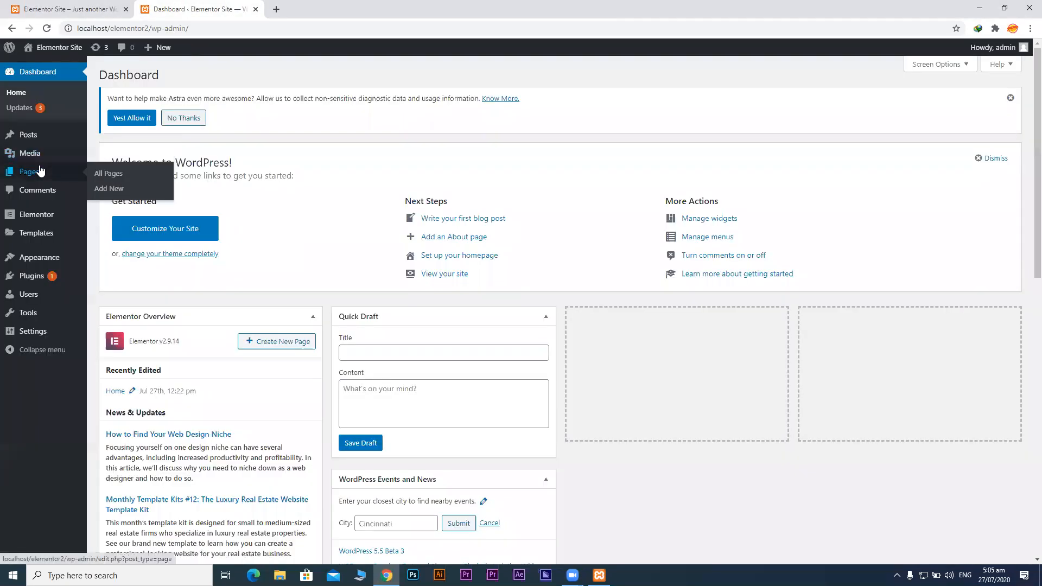
{"action": "left_click", "coordinate": [103, 175]}
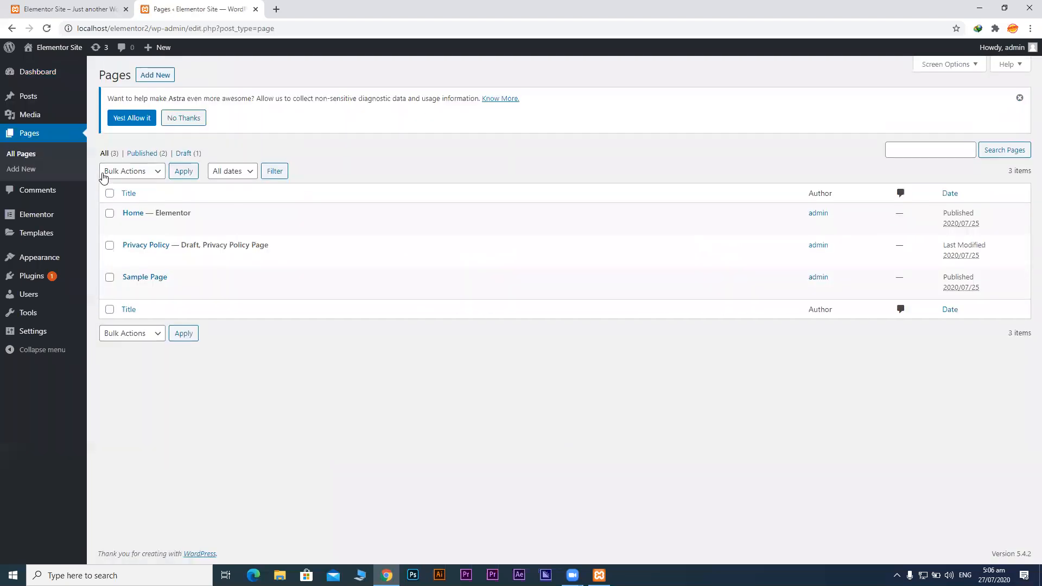
{"action": "left_click", "coordinate": [135, 216]}
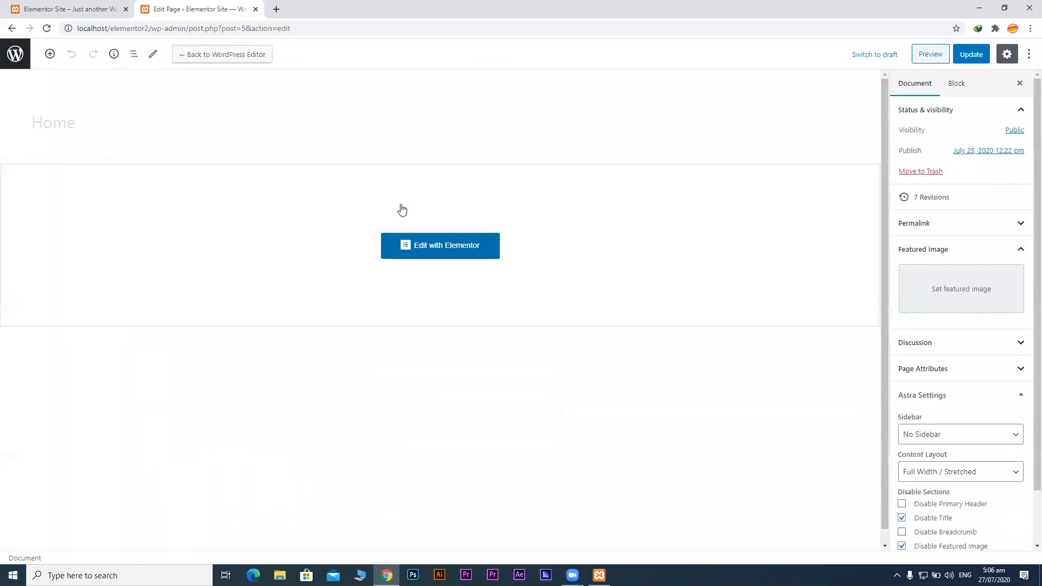
{"action": "left_click", "coordinate": [450, 251]}
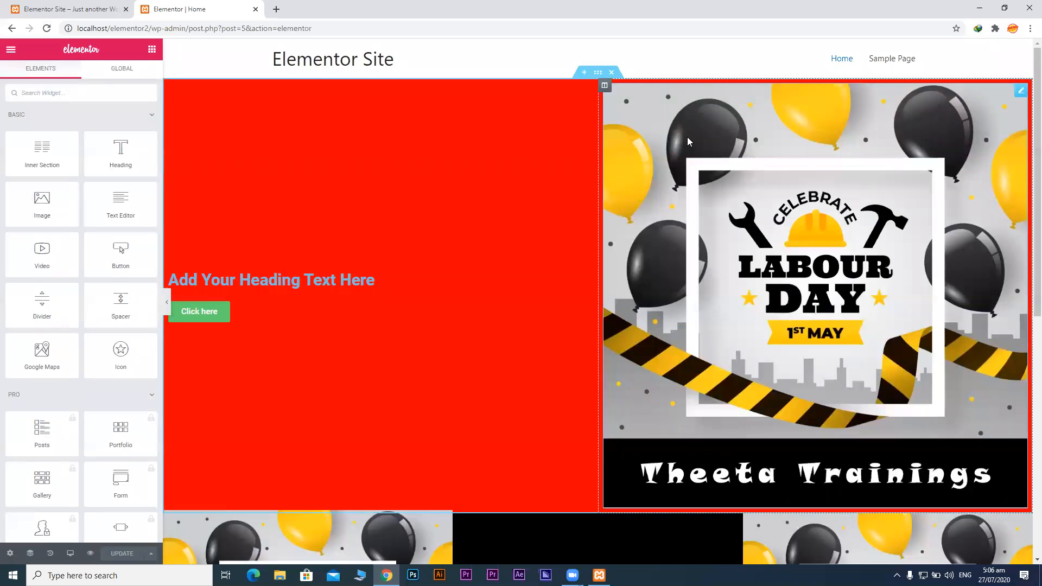
Delete both existing sections from the Home page and clear the page's body background color.
{"action": "left_click", "coordinate": [611, 72]}
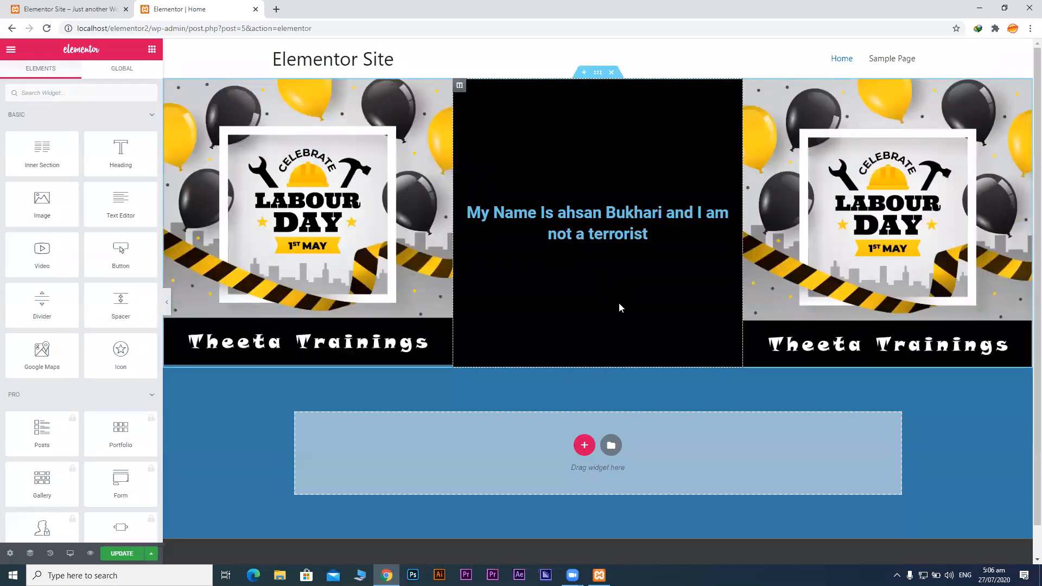
{"action": "left_click", "coordinate": [612, 72]}
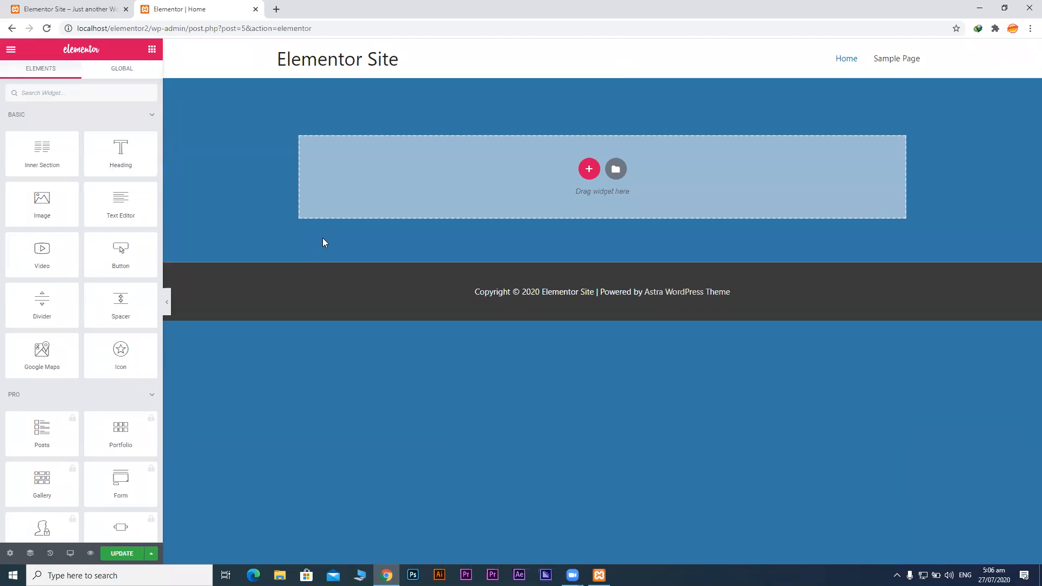
{"action": "left_click", "coordinate": [10, 554]}
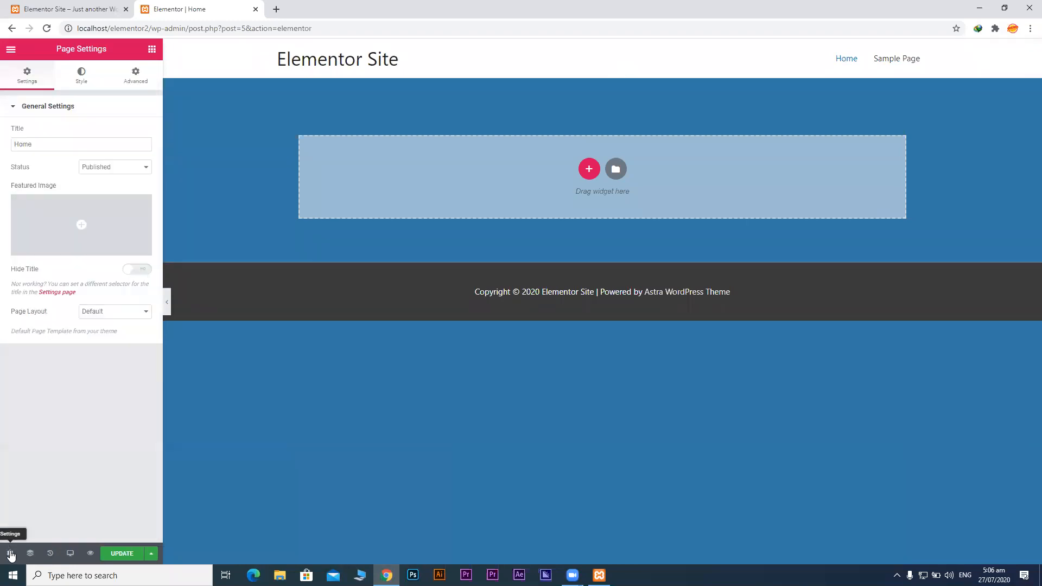
{"action": "left_click", "coordinate": [81, 76]}
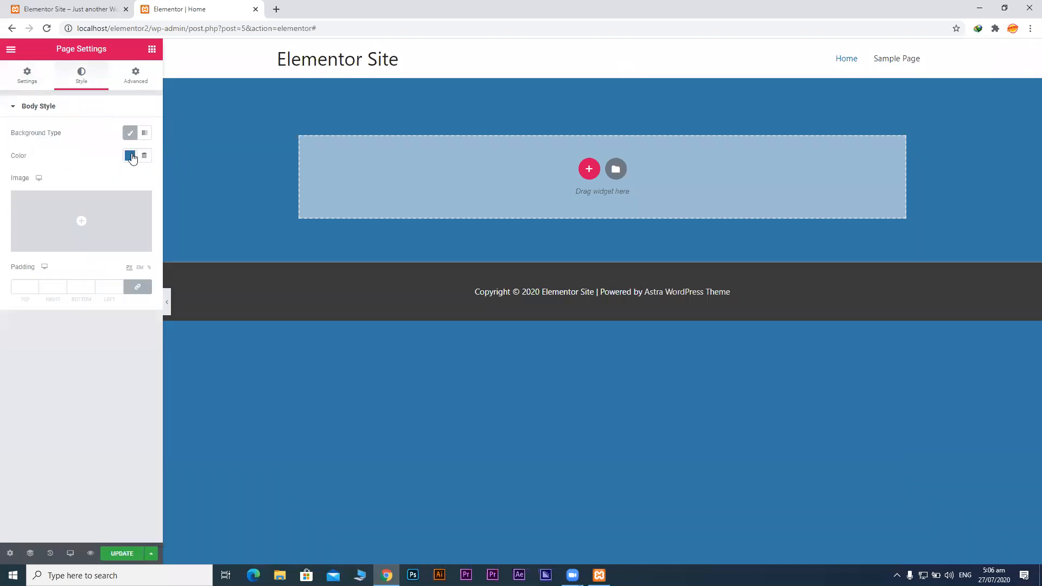
{"action": "left_click", "coordinate": [130, 156]}
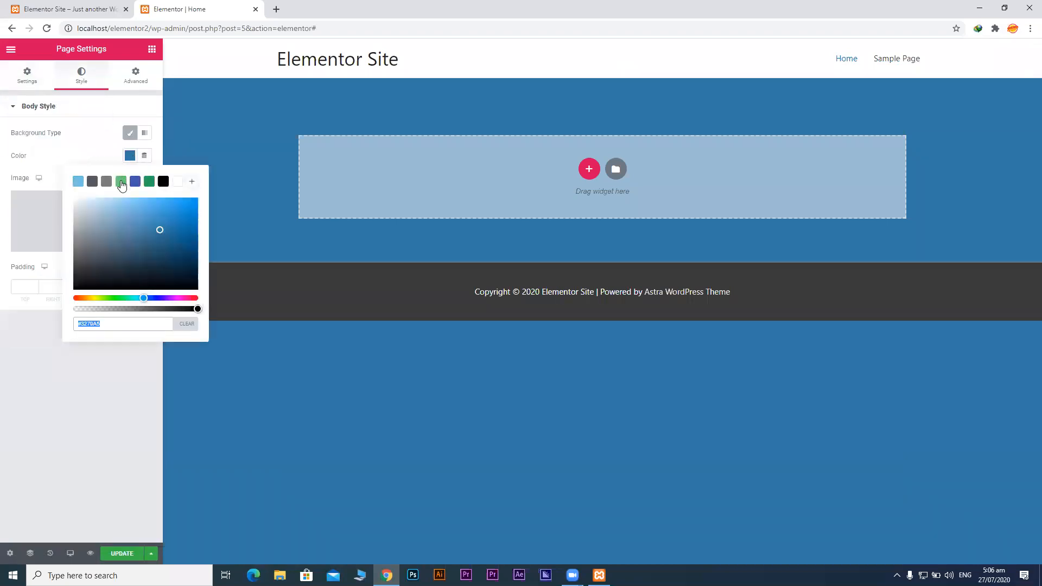
{"action": "left_click", "coordinate": [188, 326]}
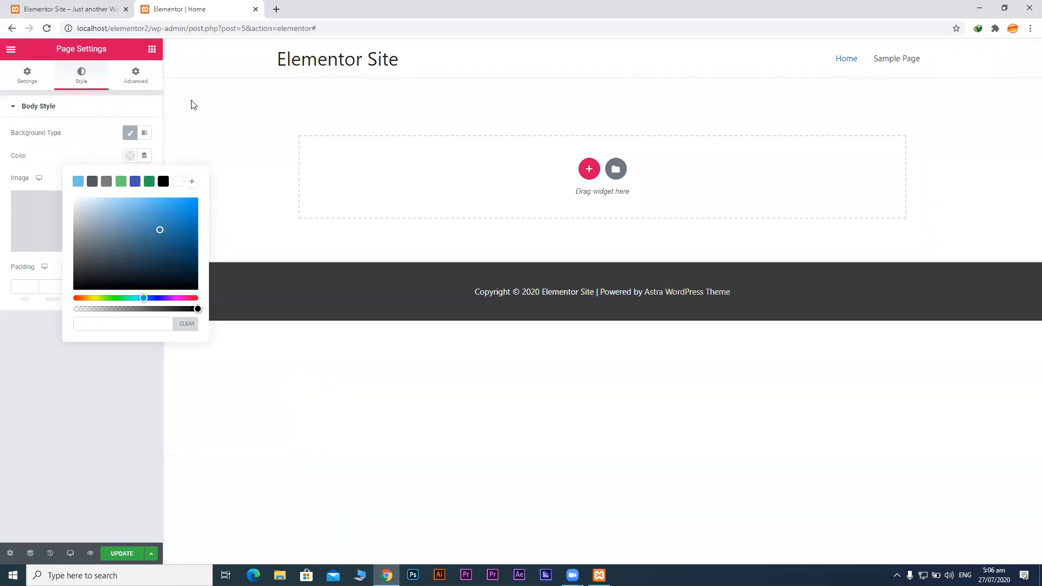
{"action": "left_click", "coordinate": [152, 51]}
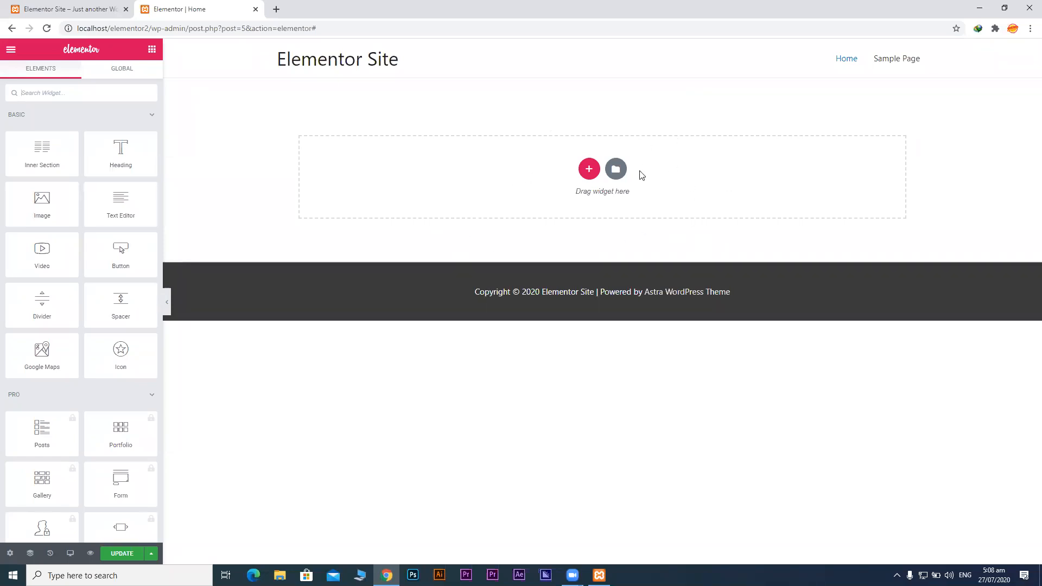
Add a single-column section to the page and set its content width to Full Width.
{"action": "left_click", "coordinate": [589, 170]}
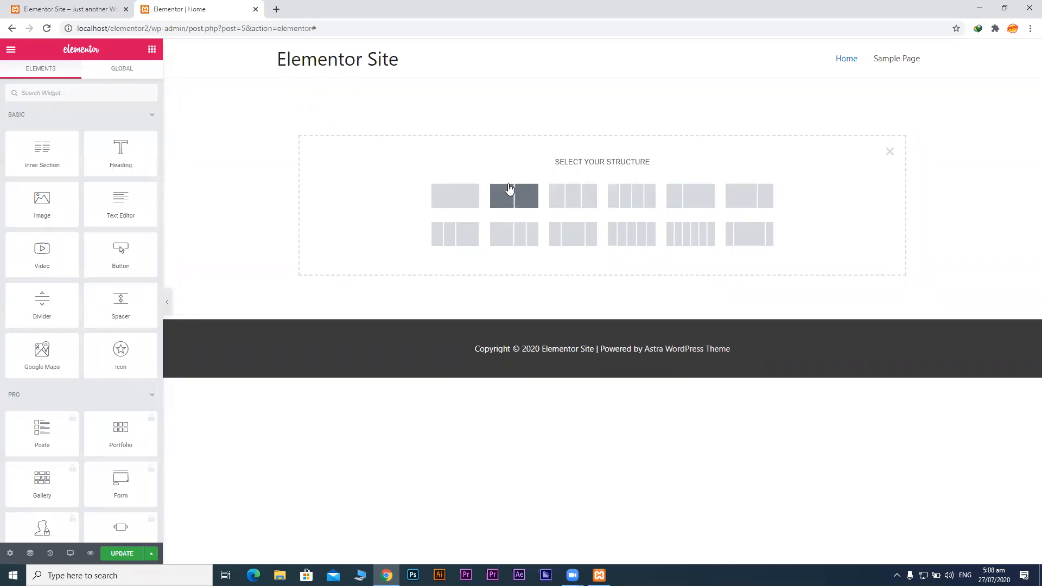
{"action": "left_click", "coordinate": [457, 198]}
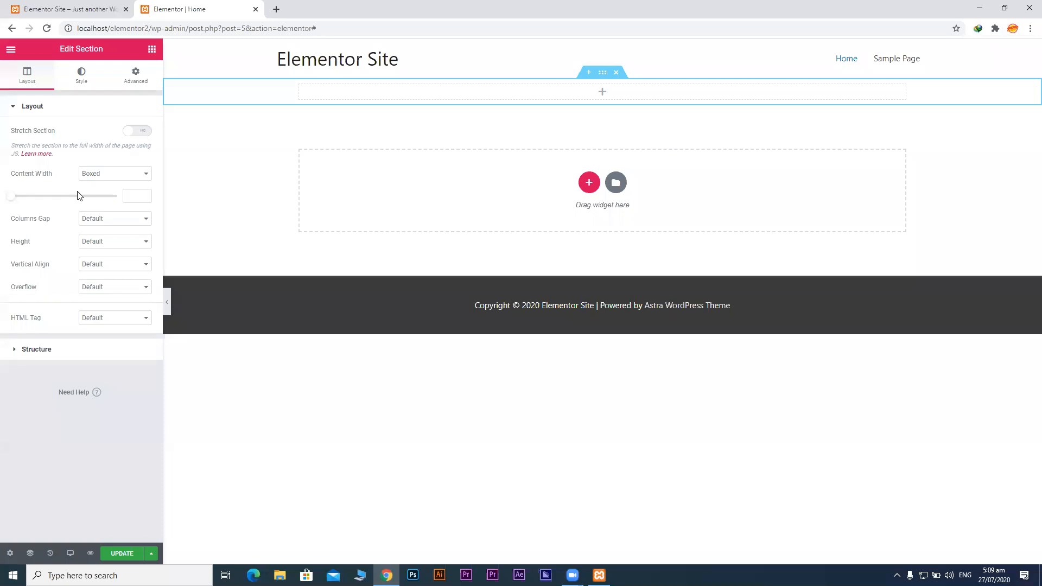
{"action": "left_click", "coordinate": [113, 181]}
{"action": "left_click", "coordinate": [114, 191]}
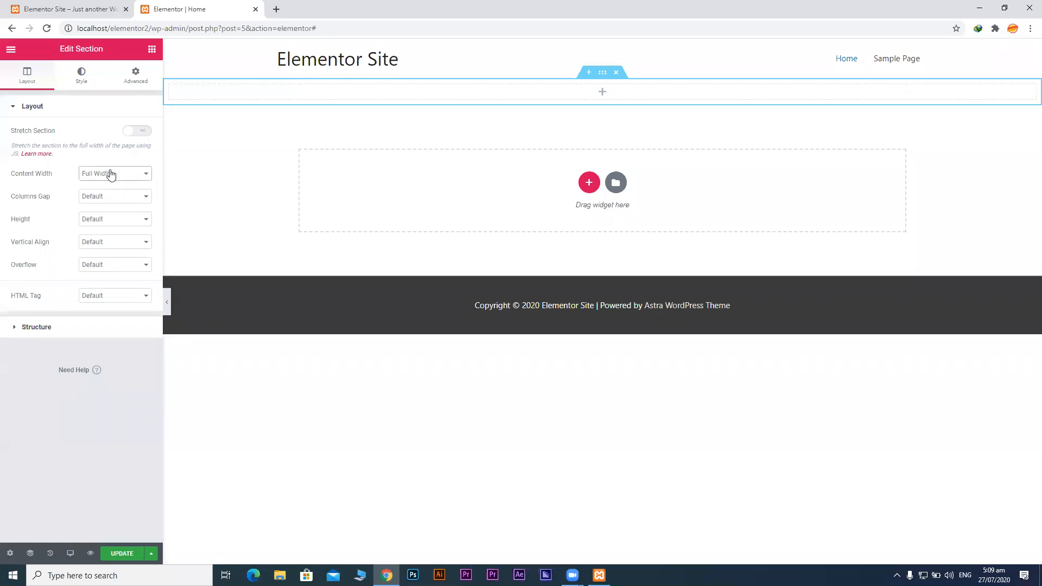
Switch the section's content width between Boxed and Full Width to compare them, ending on Full Width.
{"action": "left_click", "coordinate": [108, 174]}
{"action": "left_click", "coordinate": [108, 185]}
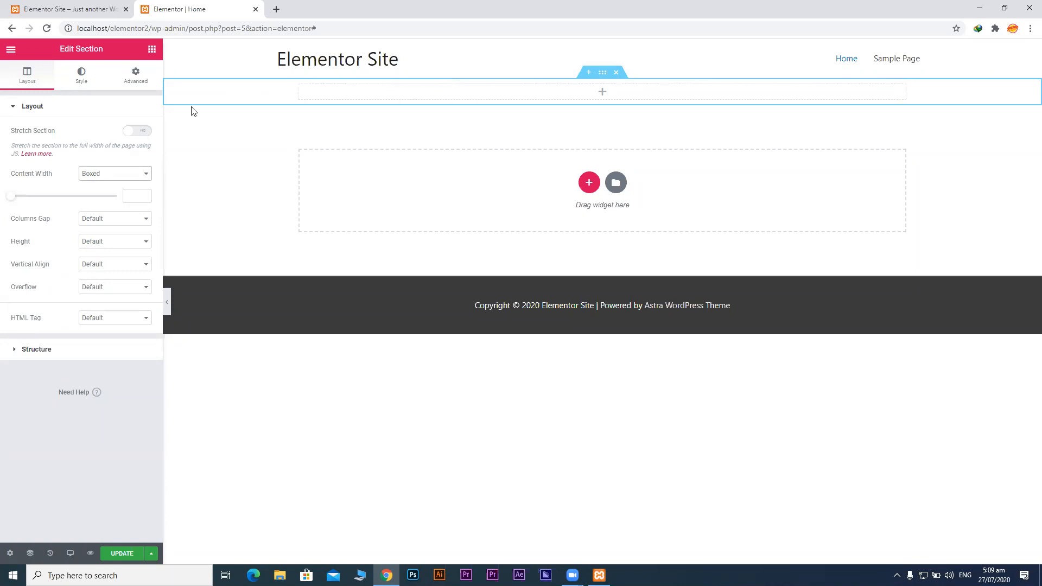
{"action": "left_click", "coordinate": [97, 173]}
{"action": "left_click", "coordinate": [105, 193]}
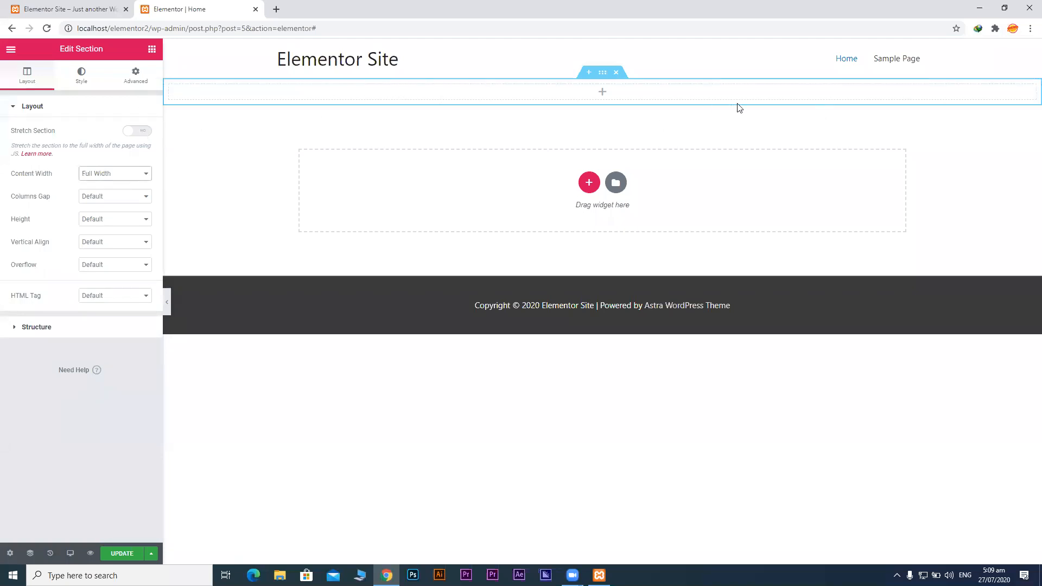
{"action": "left_click", "coordinate": [117, 175]}
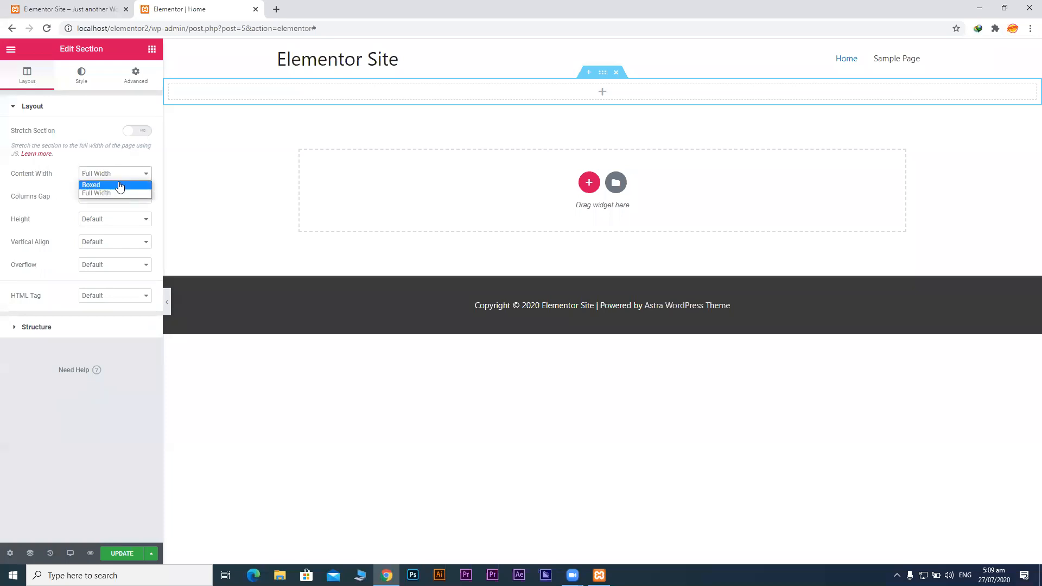
{"action": "left_click", "coordinate": [120, 186]}
{"action": "left_click", "coordinate": [120, 177]}
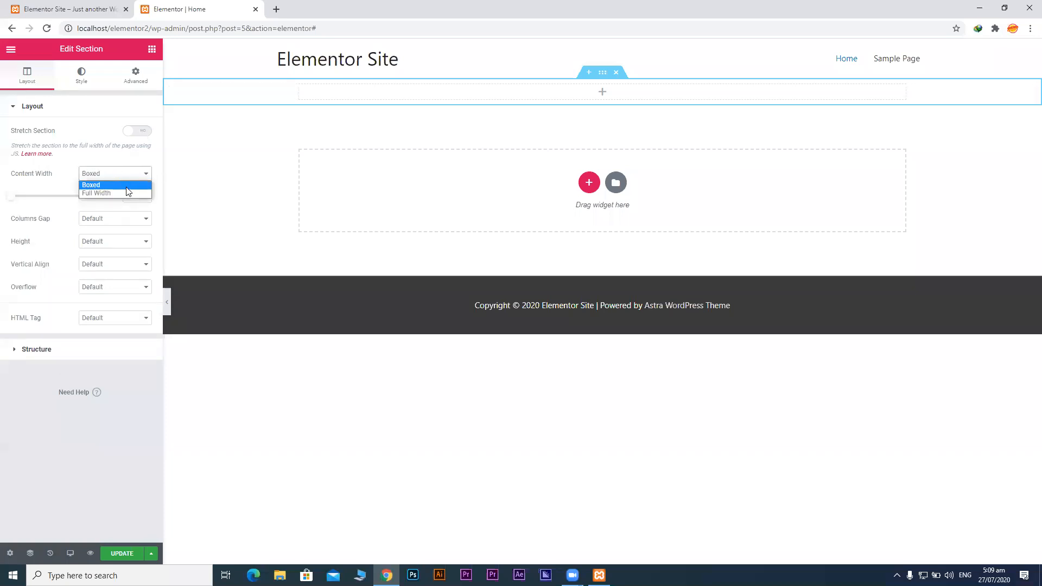
{"action": "left_click", "coordinate": [127, 193]}
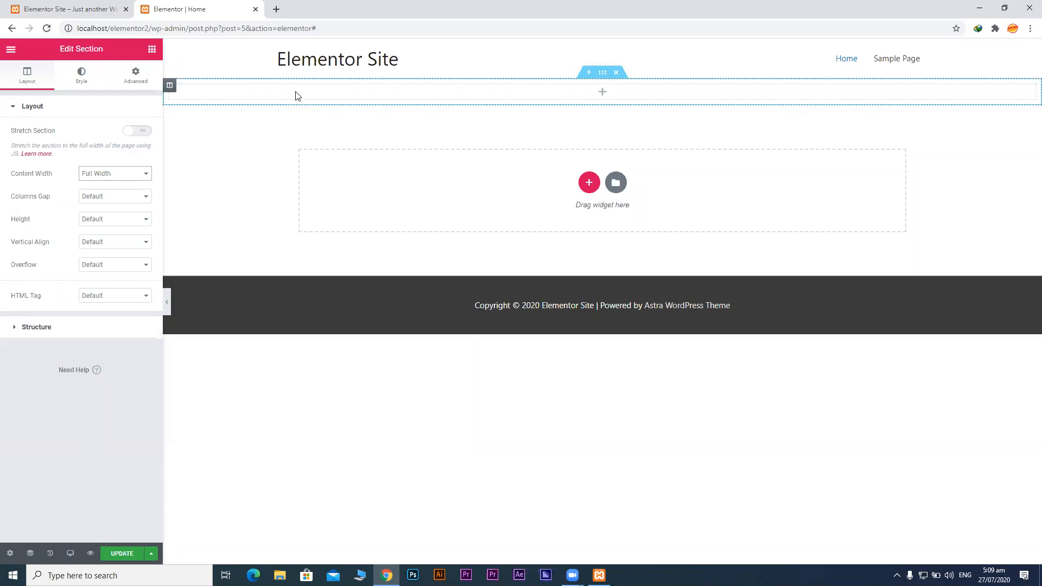
Add two more columns to the full-width section and delete the whole section.
{"action": "right_click", "coordinate": [170, 88]}
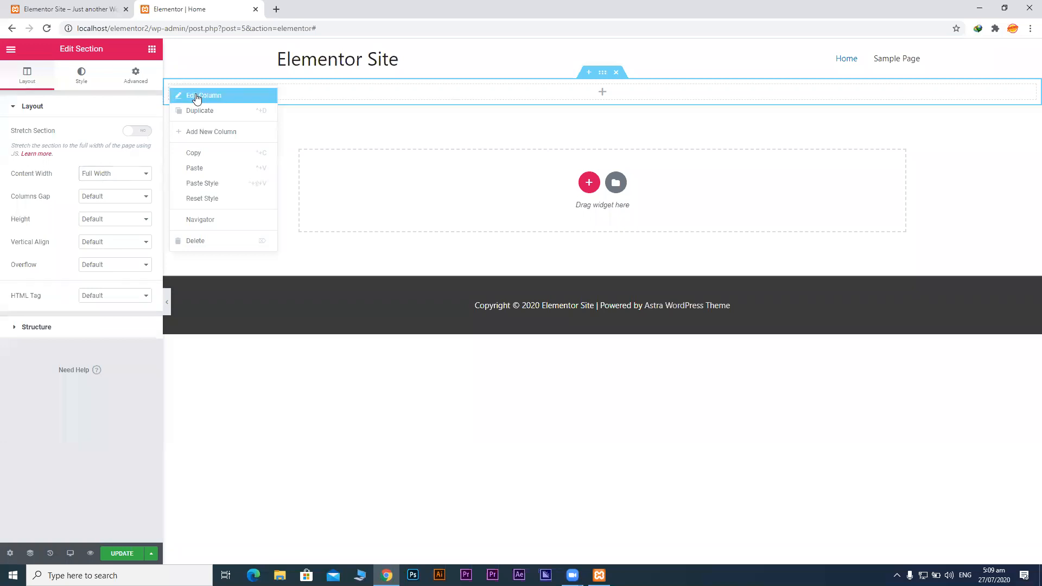
{"action": "left_click", "coordinate": [216, 133]}
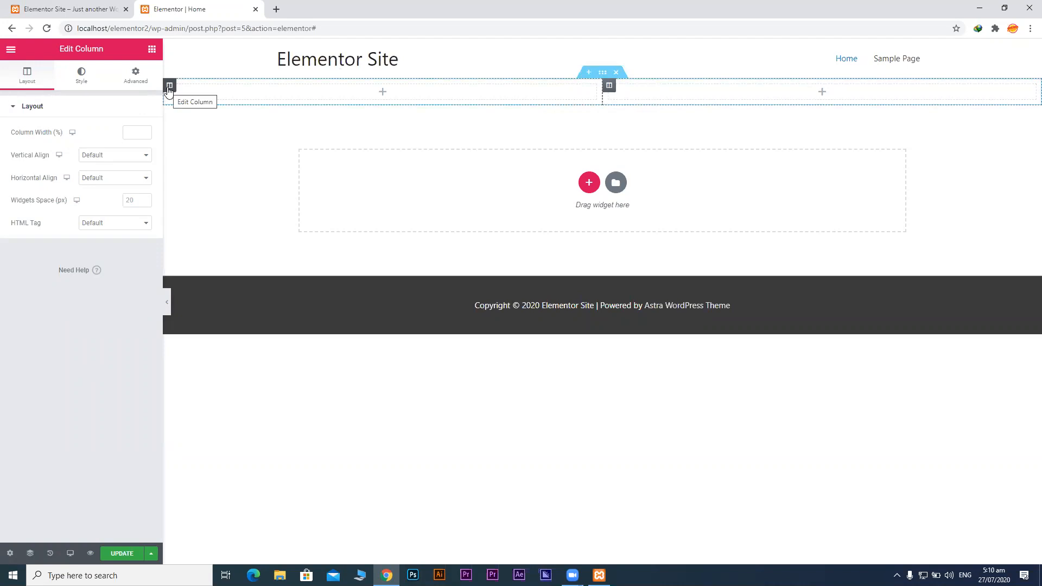
{"action": "right_click", "coordinate": [169, 91]}
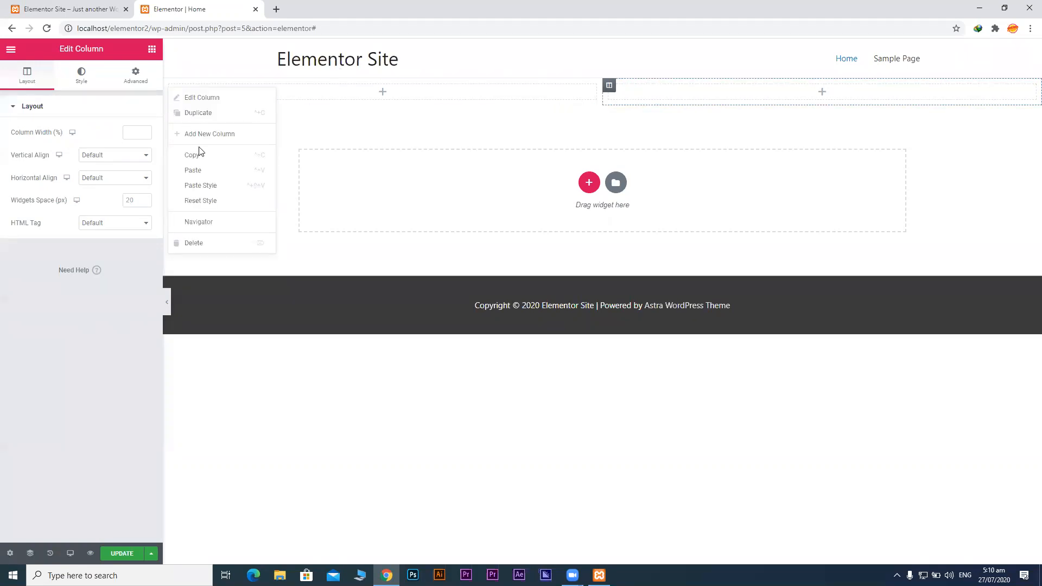
{"action": "left_click", "coordinate": [212, 143]}
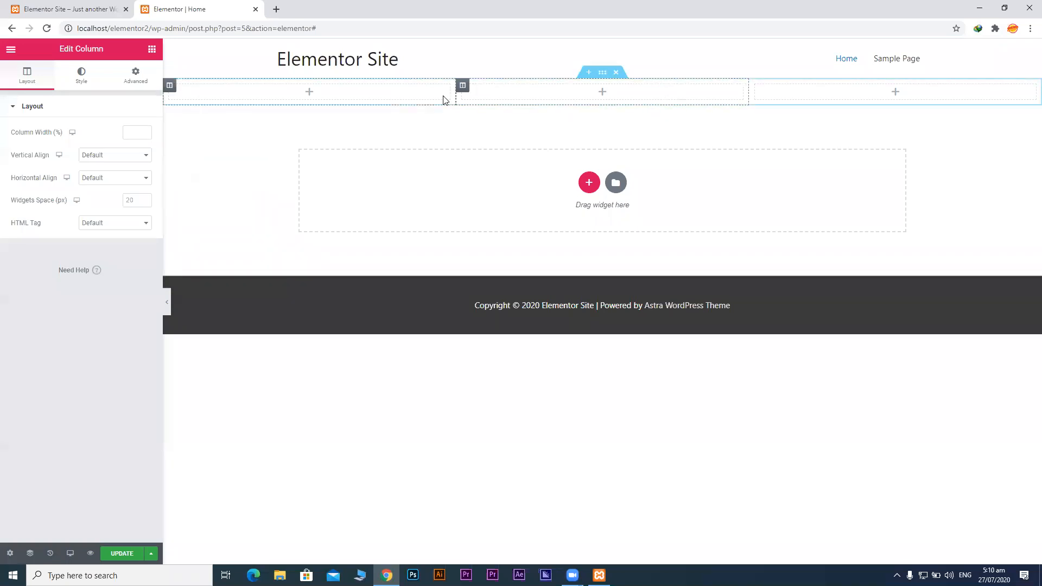
{"action": "left_click", "coordinate": [617, 72]}
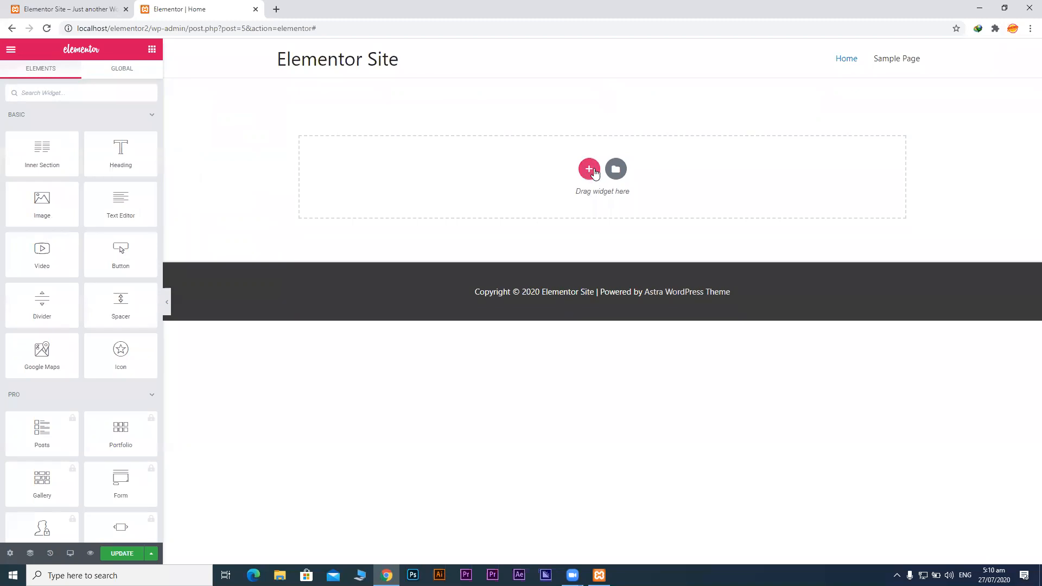
Add a new section with the structure of two equal columns.
{"action": "left_click", "coordinate": [595, 172]}
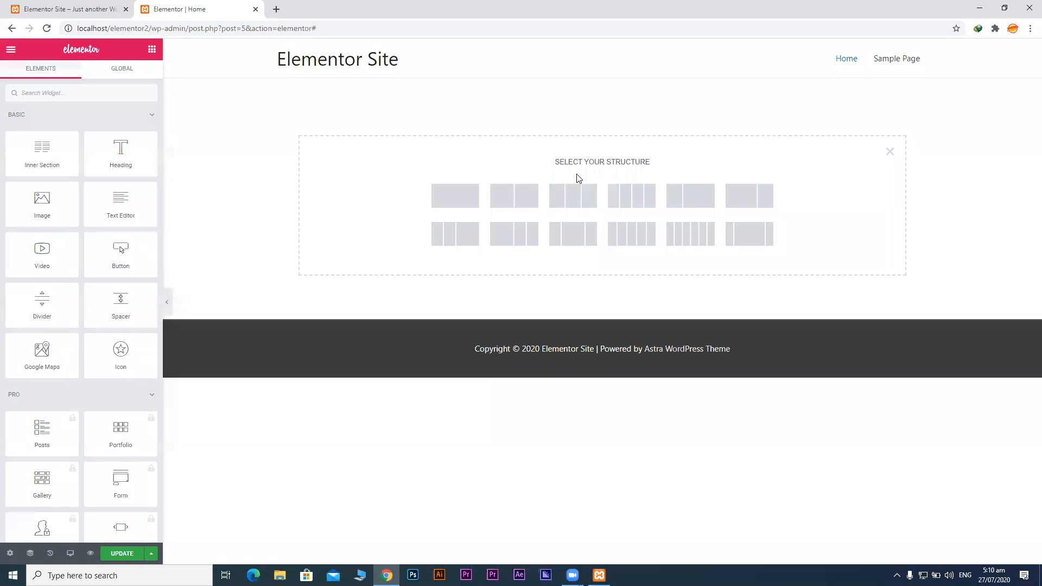
{"action": "left_click", "coordinate": [515, 198]}
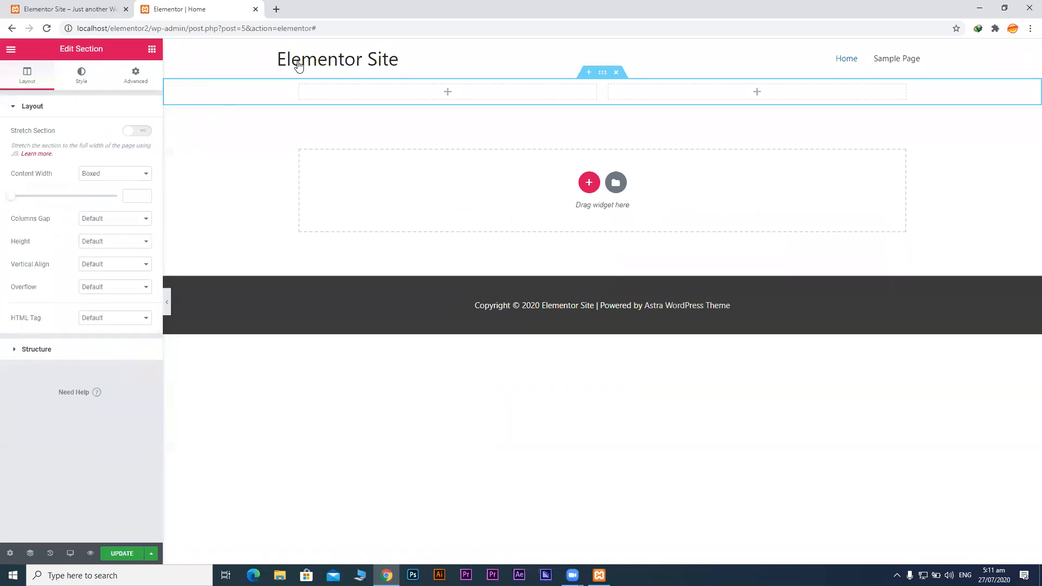
Place an Inner Section widget in the section's first column and add a third column to it.
{"action": "left_click", "coordinate": [152, 51]}
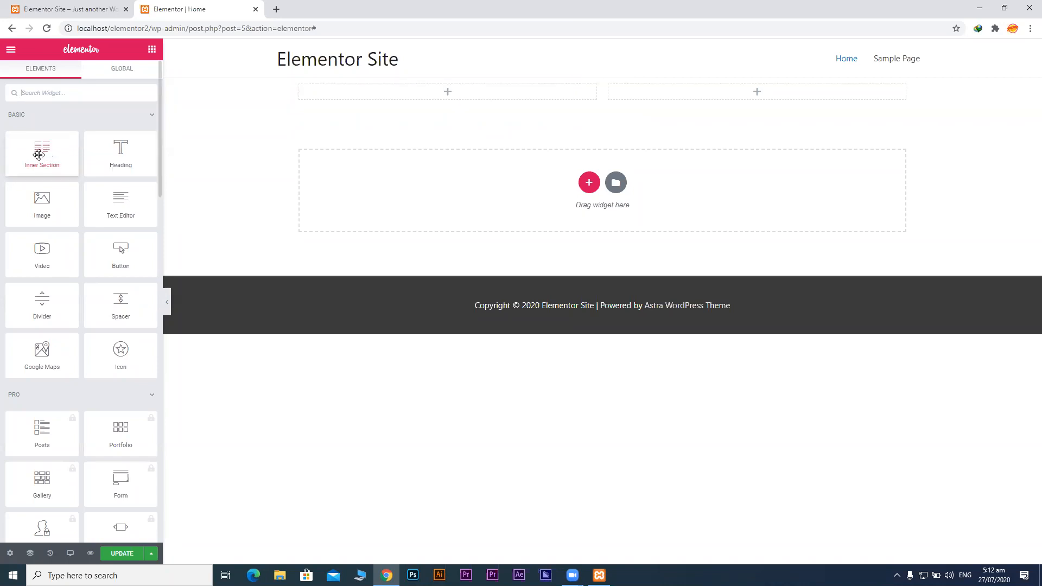
{"action": "left_click_drag", "start_coordinate": [39, 151], "coordinate": [423, 94]}
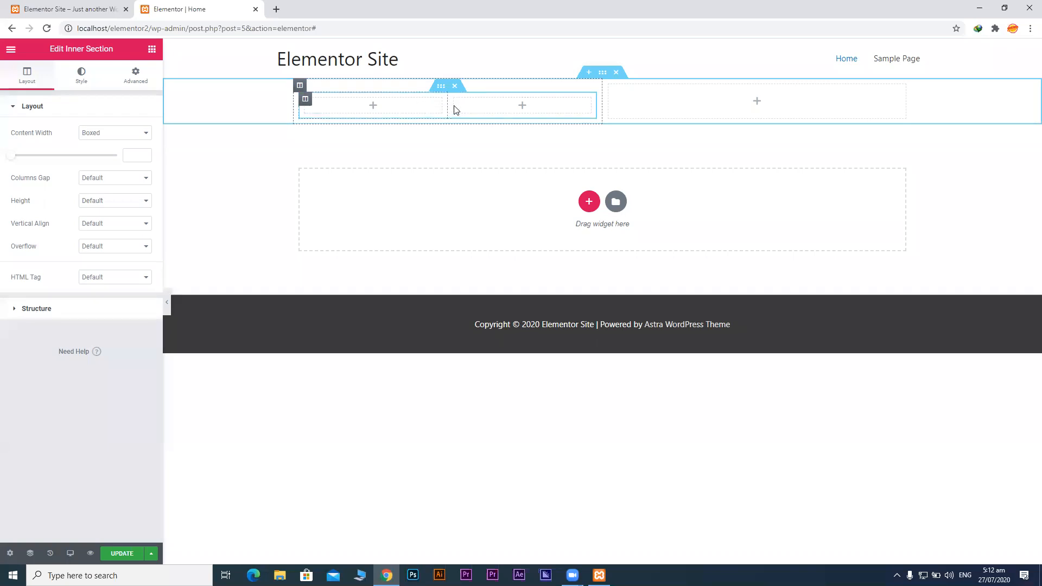
{"action": "right_click", "coordinate": [307, 104]}
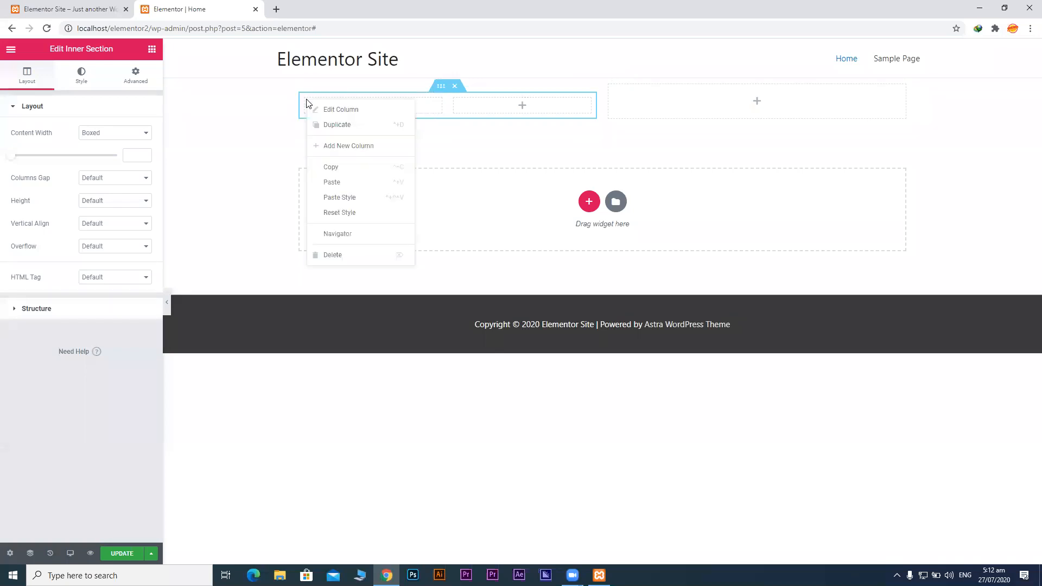
{"action": "left_click", "coordinate": [333, 146]}
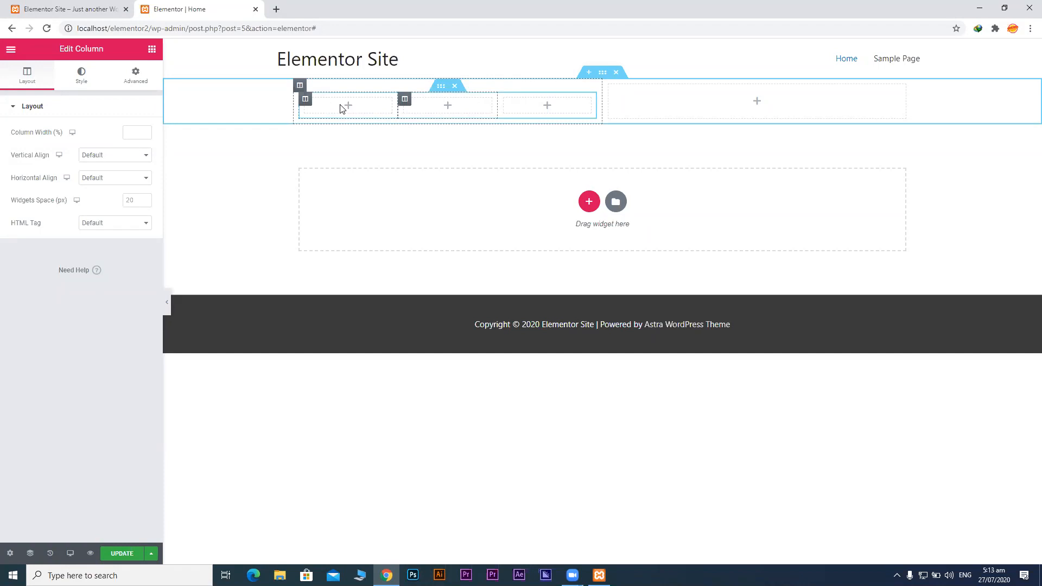
Place a second, two-column Inner Section in the same column, above the three-column inner section.
{"action": "left_click", "coordinate": [153, 52]}
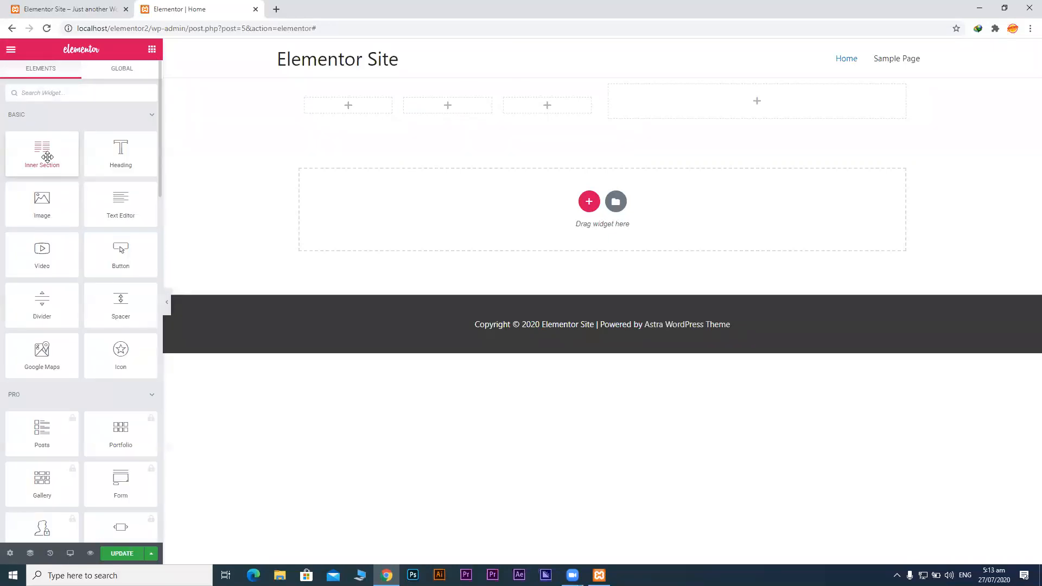
{"action": "left_click_drag", "start_coordinate": [44, 151], "coordinate": [413, 97]}
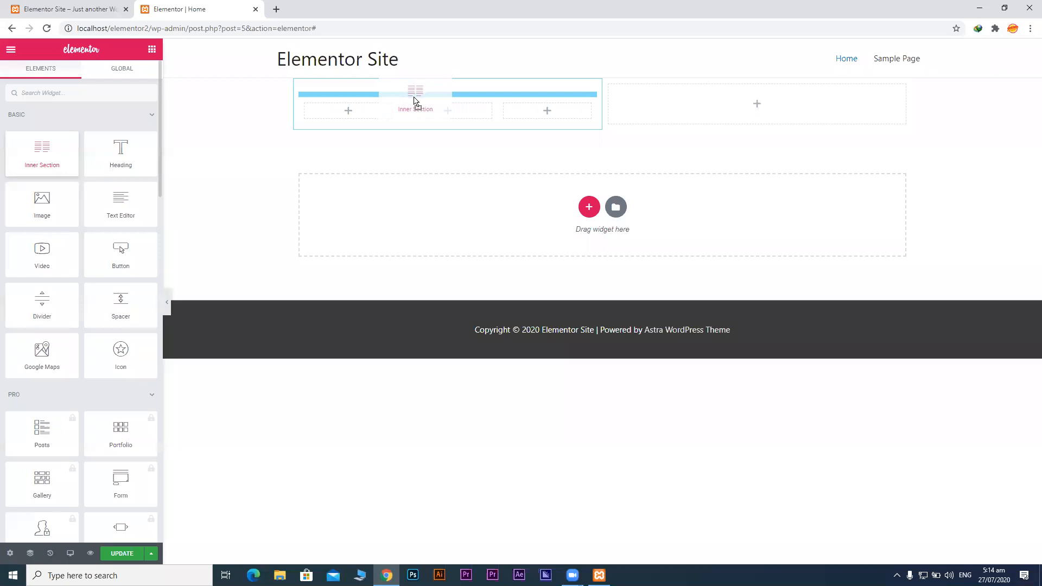
{"action": "left_click_drag", "start_coordinate": [414, 97], "coordinate": [414, 98]}
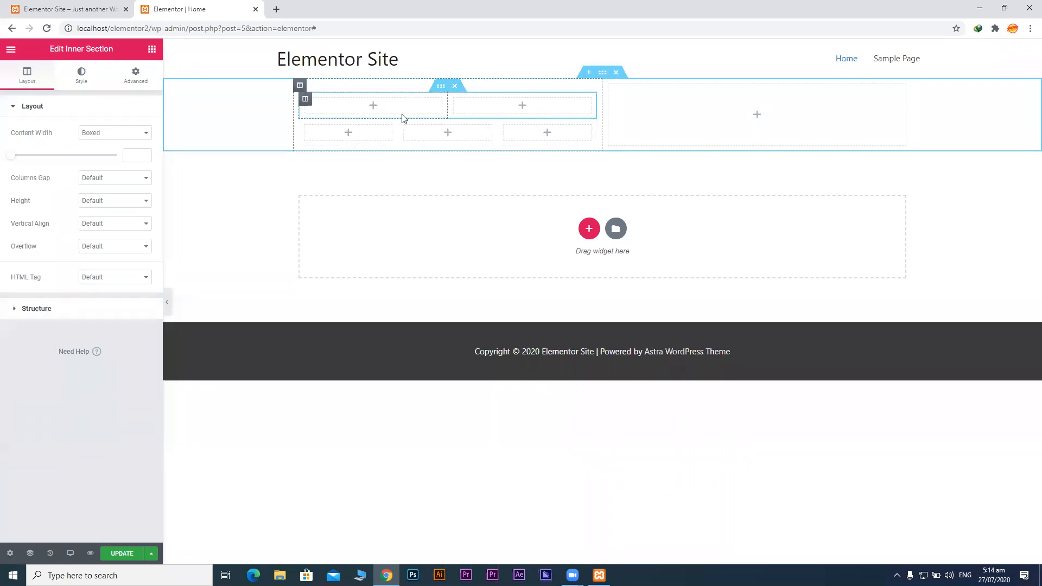
{"action": "right_click", "coordinate": [308, 102]}
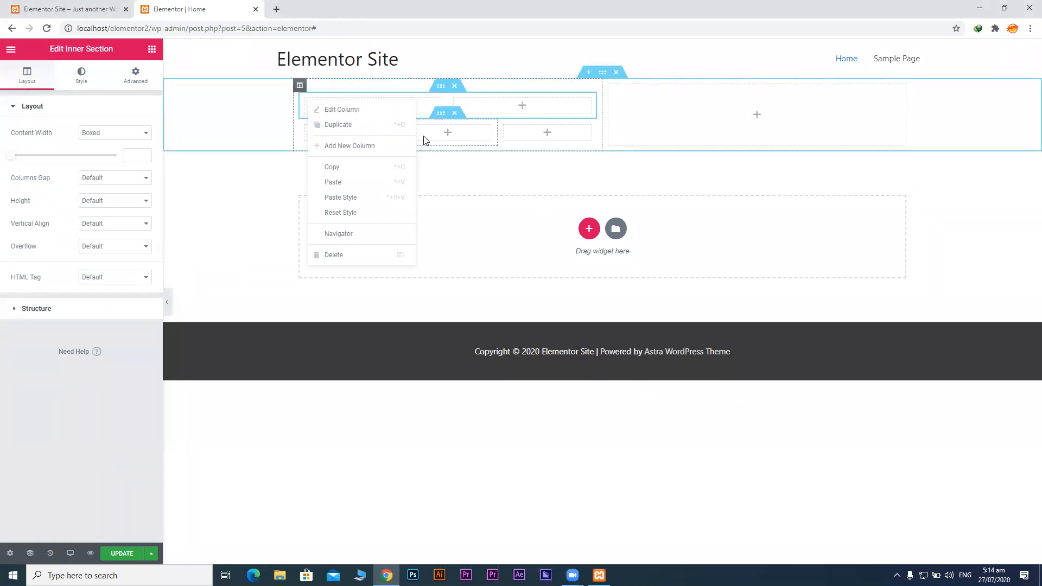
{"action": "left_click", "coordinate": [445, 260]}
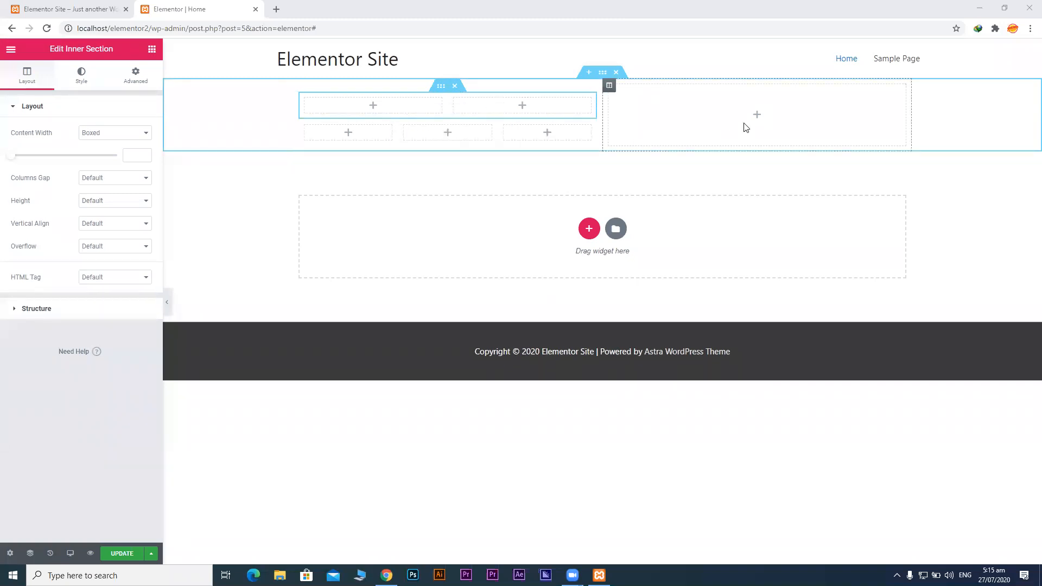
Place a Heading widget in the upper inner section's first column and a Button widget in each of the lower inner section's three columns.
{"action": "left_click", "coordinate": [152, 50]}
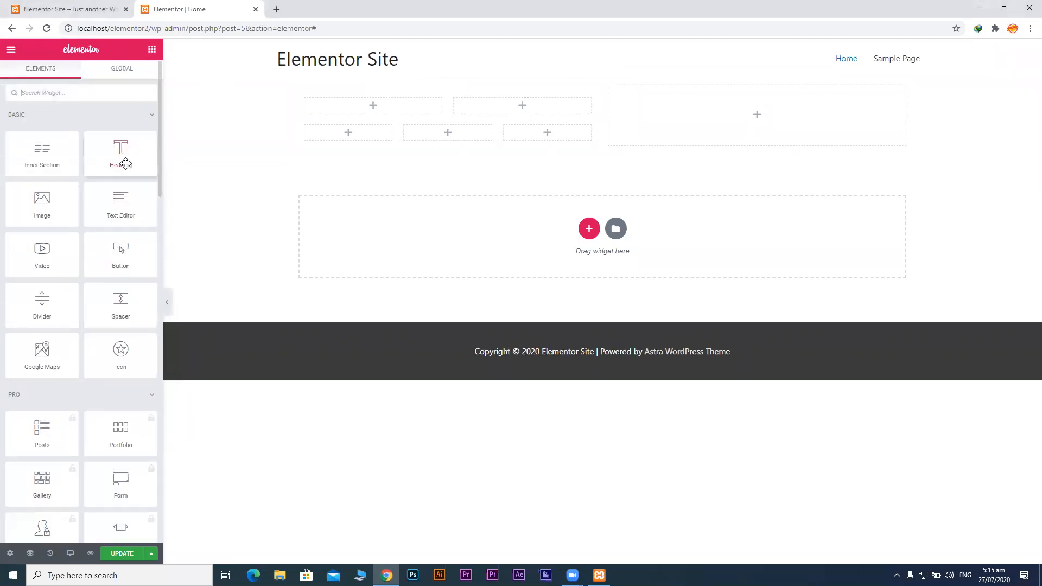
{"action": "left_click_drag", "start_coordinate": [119, 152], "coordinate": [382, 110]}
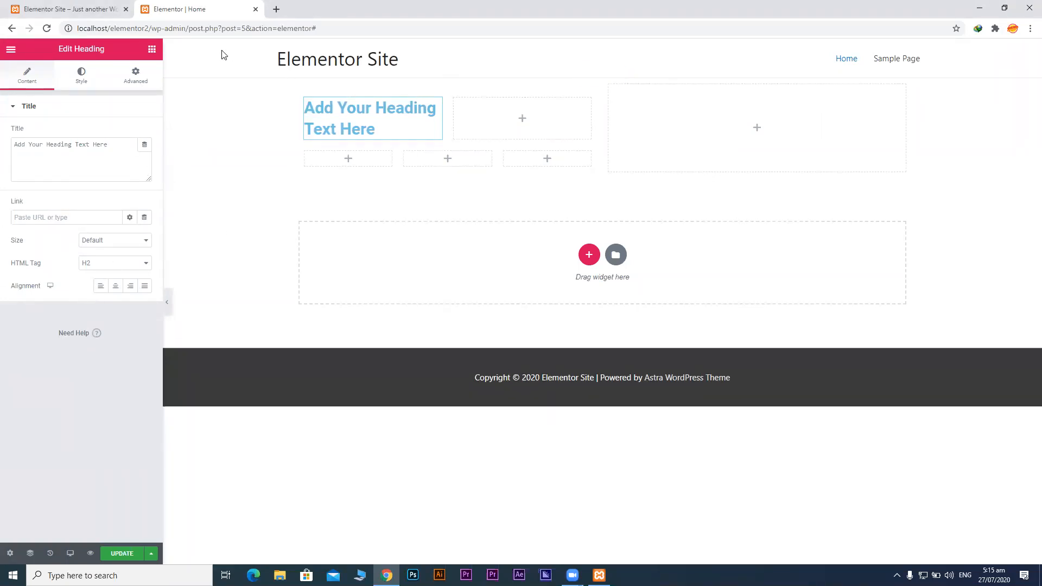
{"action": "left_click", "coordinate": [153, 50]}
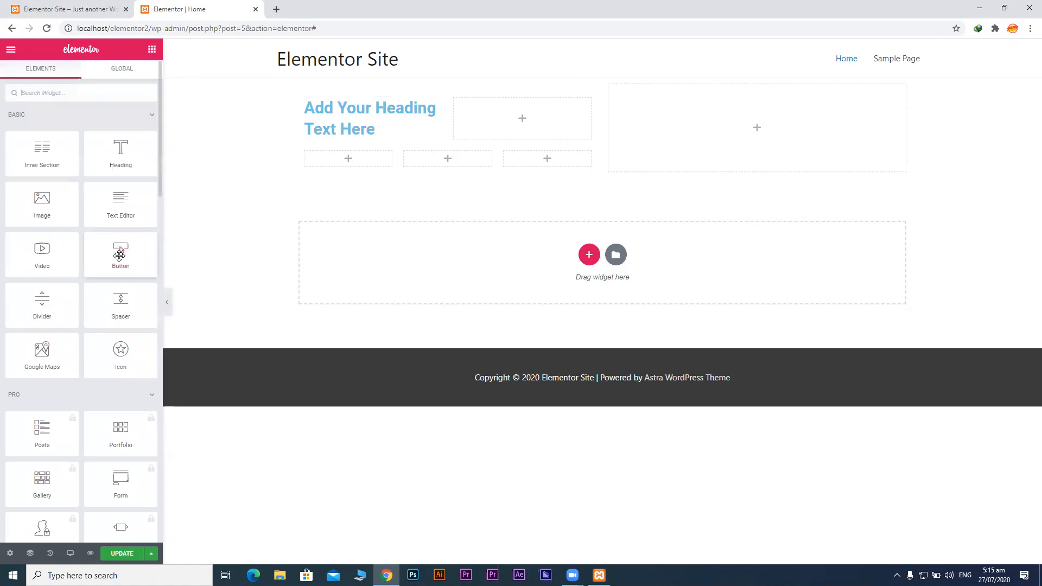
{"action": "left_click_drag", "start_coordinate": [118, 252], "coordinate": [334, 160]}
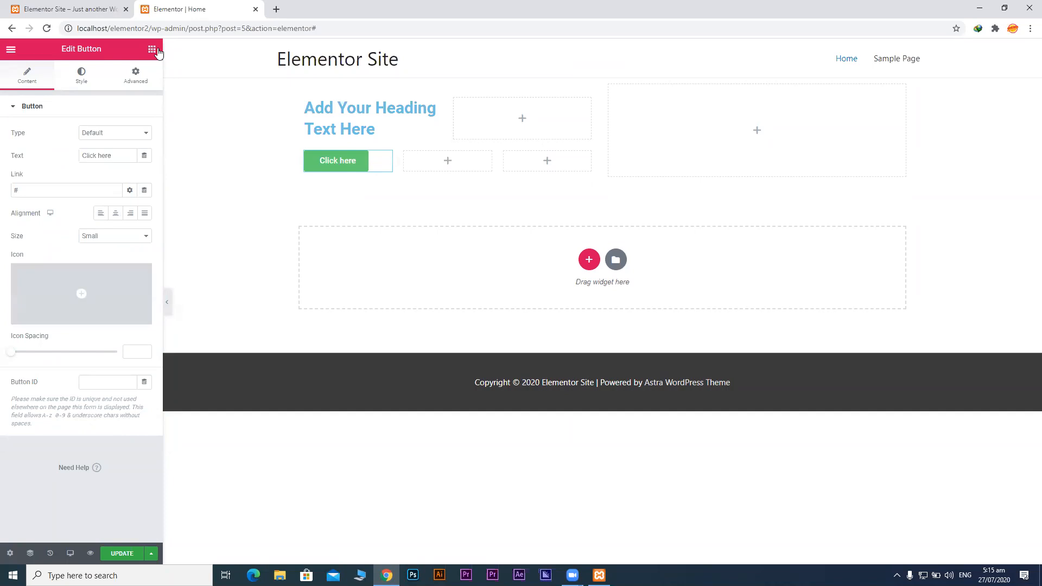
{"action": "left_click", "coordinate": [154, 49]}
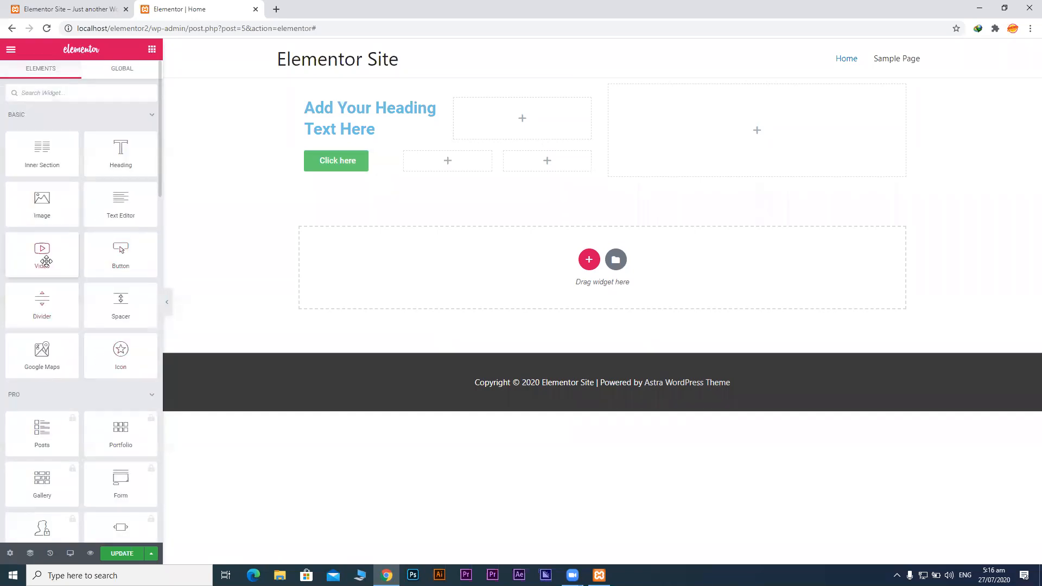
{"action": "left_click_drag", "start_coordinate": [121, 258], "coordinate": [449, 166]}
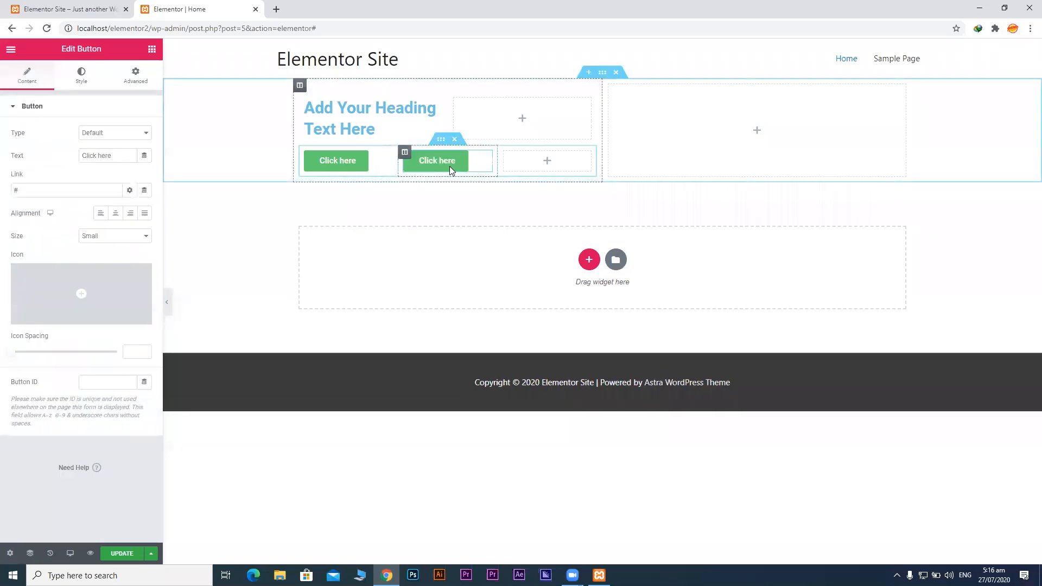
{"action": "left_click", "coordinate": [151, 50]}
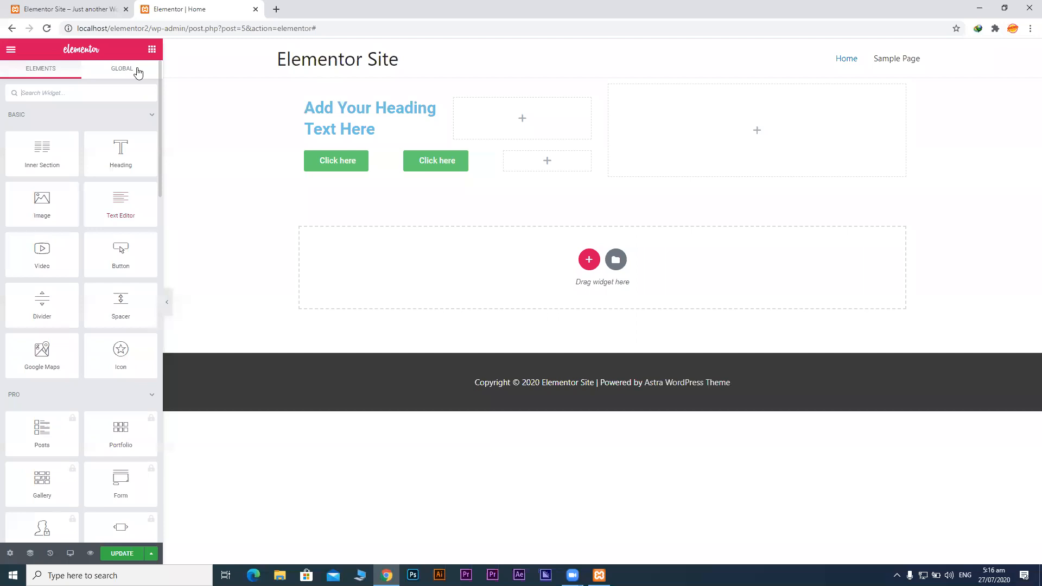
{"action": "left_click_drag", "start_coordinate": [114, 274], "coordinate": [561, 170]}
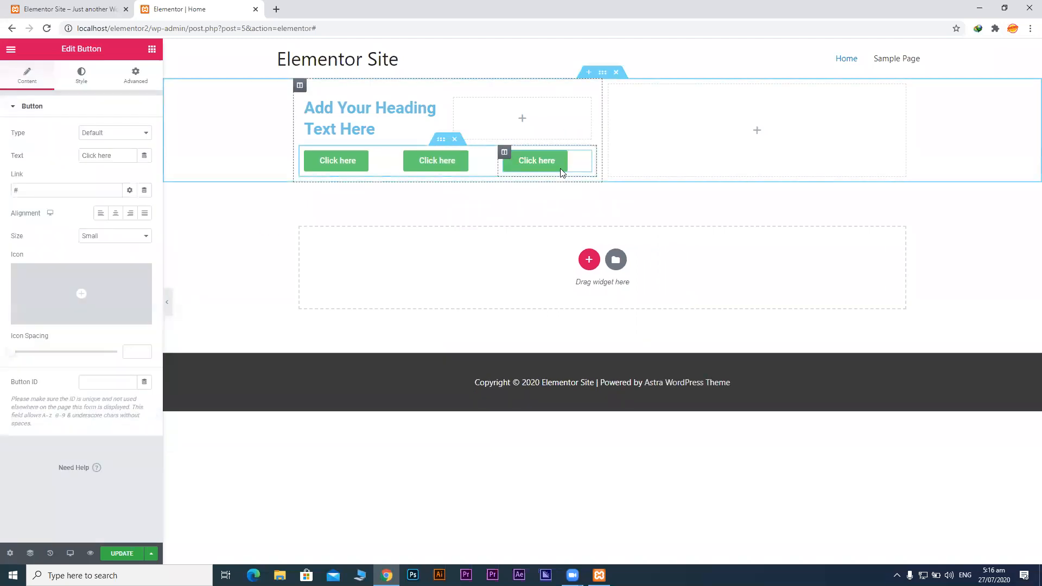
Place an Image widget in the upper inner section's second column and a Video widget in the outer section's empty second column.
{"action": "left_click", "coordinate": [151, 49]}
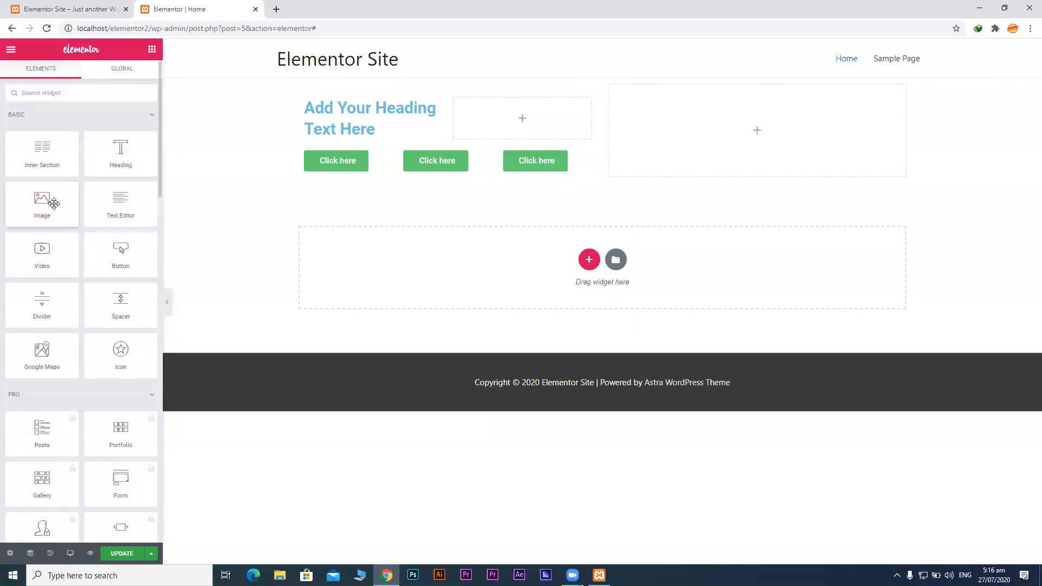
{"action": "left_click_drag", "start_coordinate": [38, 204], "coordinate": [535, 120]}
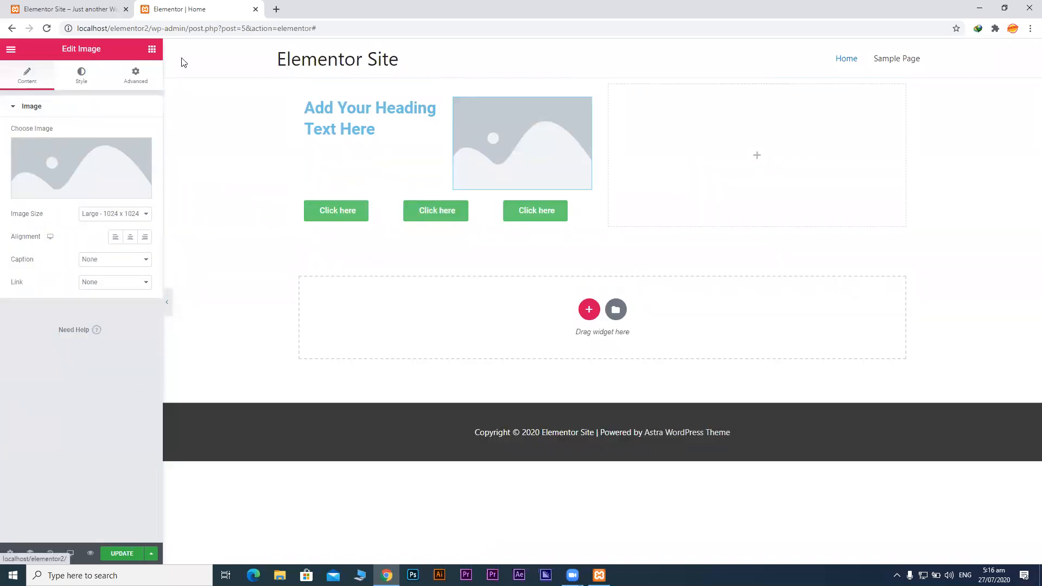
{"action": "left_click", "coordinate": [153, 50]}
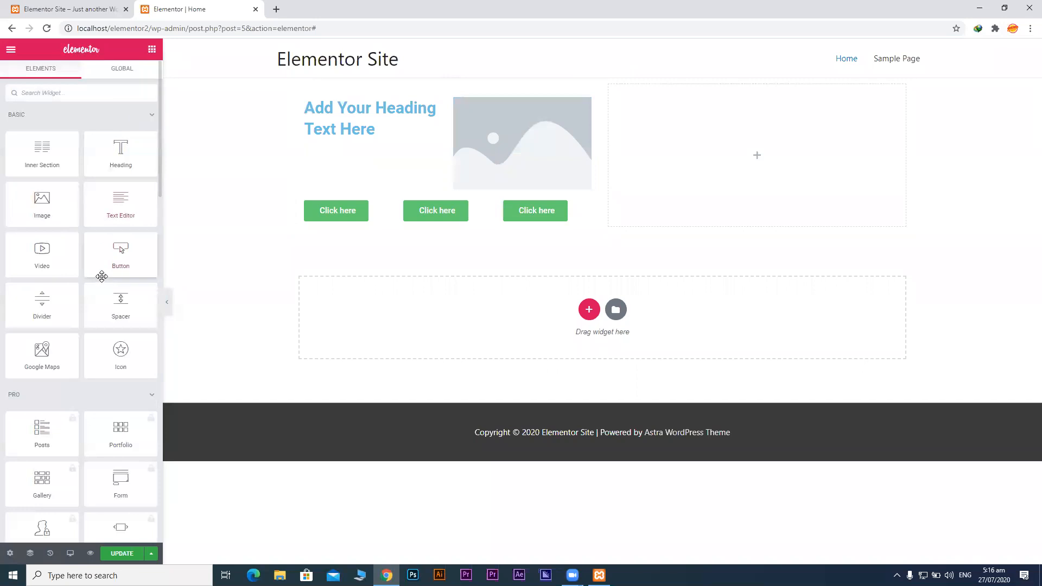
{"action": "left_click_drag", "start_coordinate": [37, 257], "coordinate": [767, 163]}
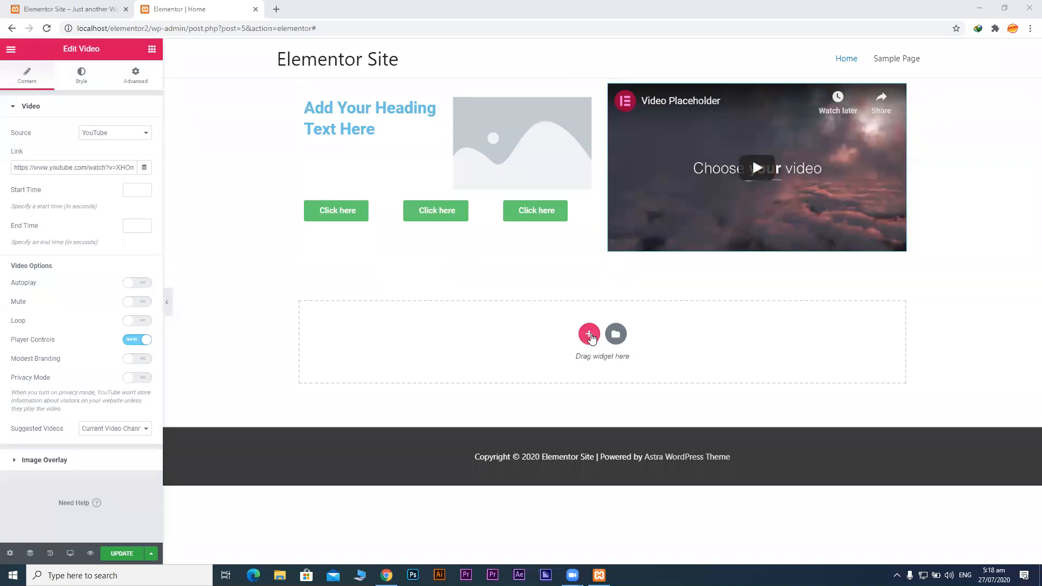
Add a new section with two equal columns below the first one and place an Image widget in its first column.
{"action": "left_click", "coordinate": [591, 335]}
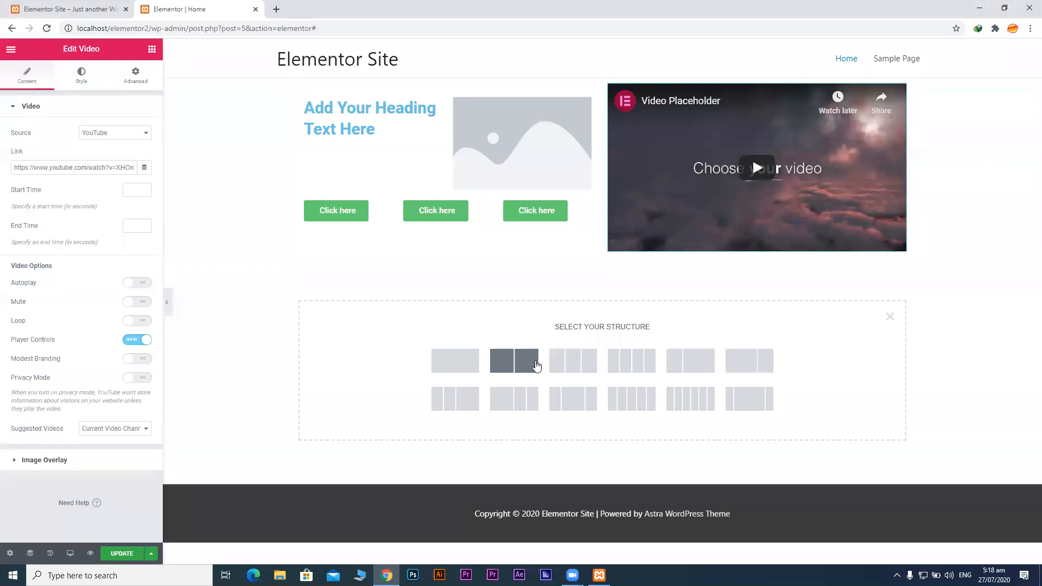
{"action": "left_click", "coordinate": [514, 360]}
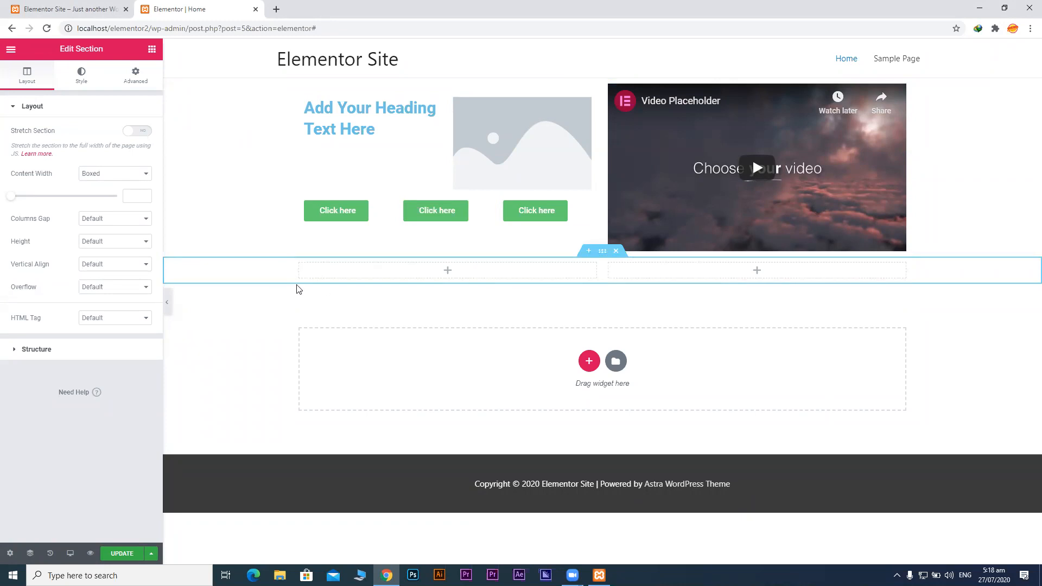
{"action": "left_click", "coordinate": [152, 49]}
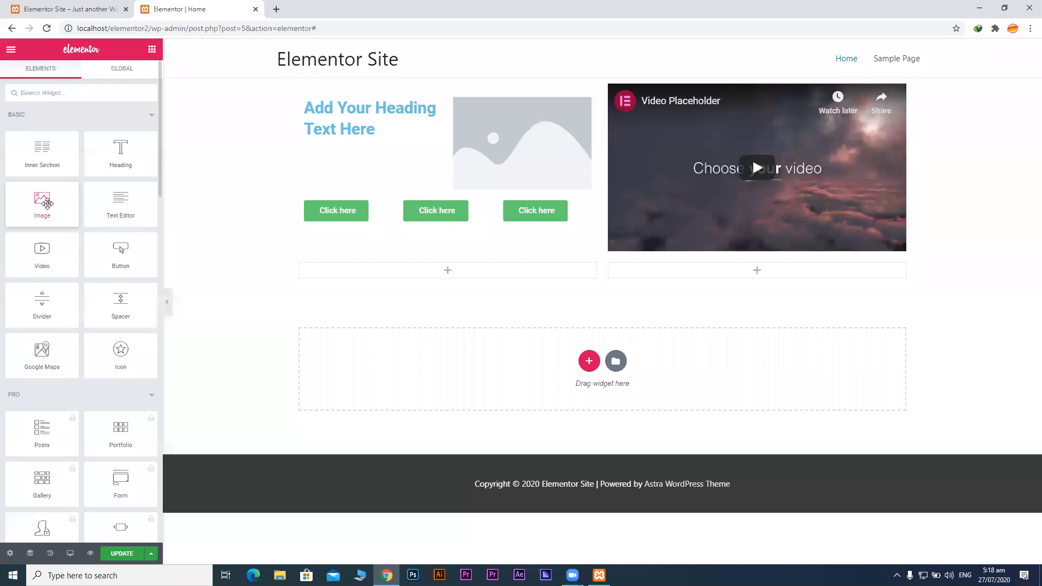
{"action": "left_click_drag", "start_coordinate": [41, 202], "coordinate": [364, 276]}
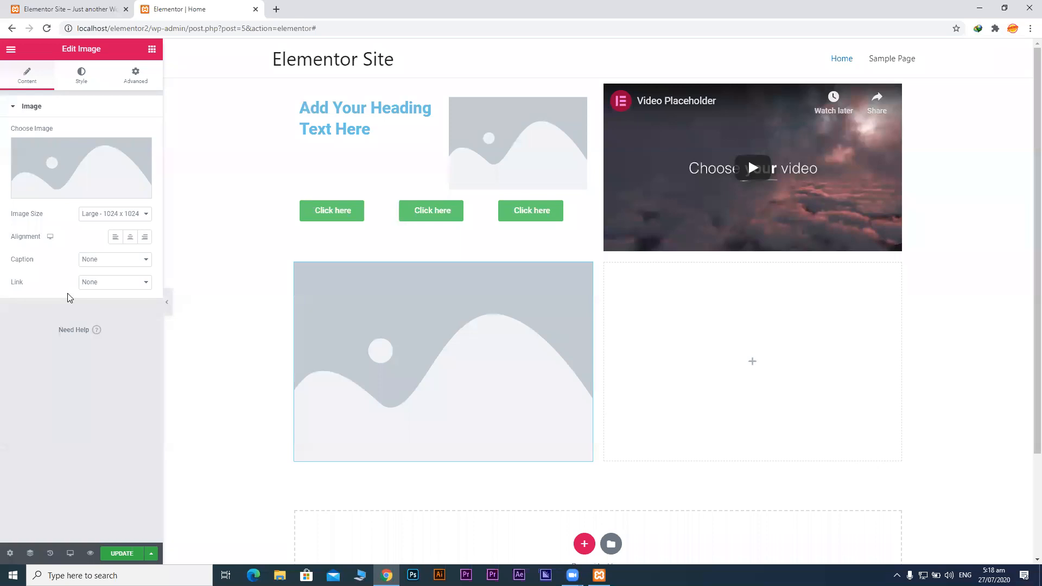
Insert the Labour Day image 1.jpg from the media library into the new Image widget.
{"action": "mouse_move", "coordinate": [63, 167]}
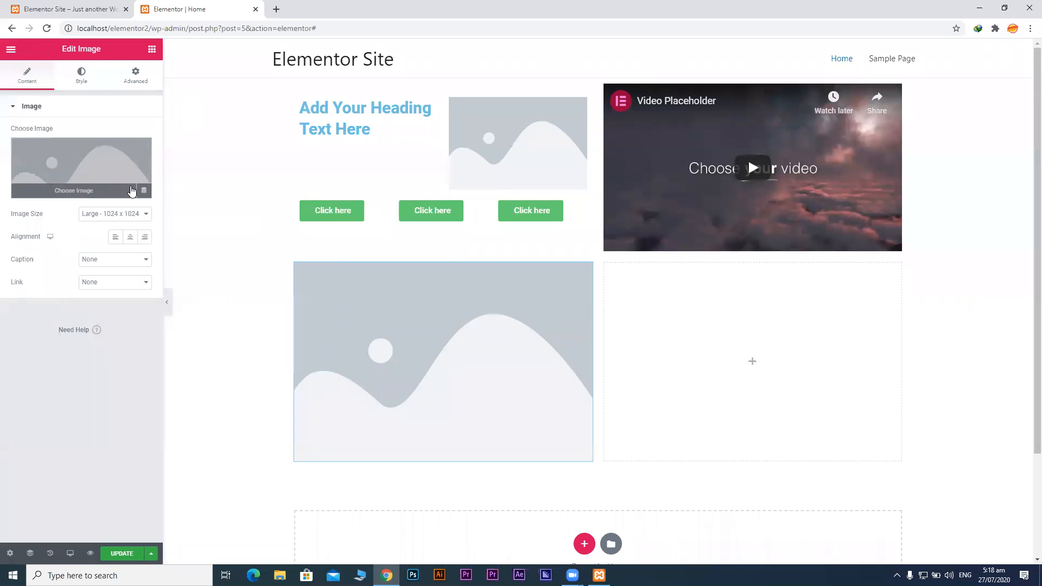
{"action": "left_click", "coordinate": [71, 176]}
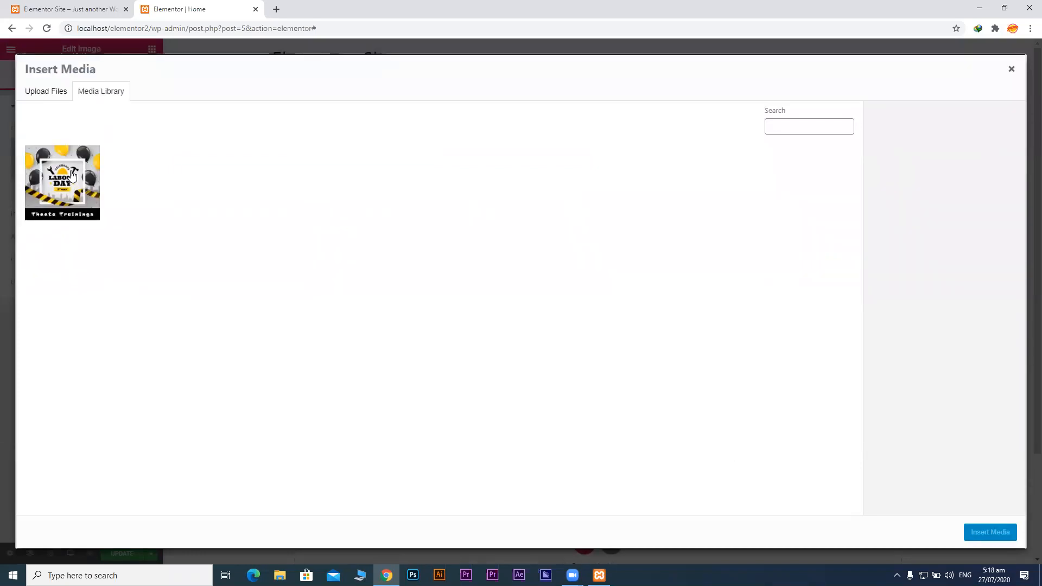
{"action": "left_click", "coordinate": [51, 91]}
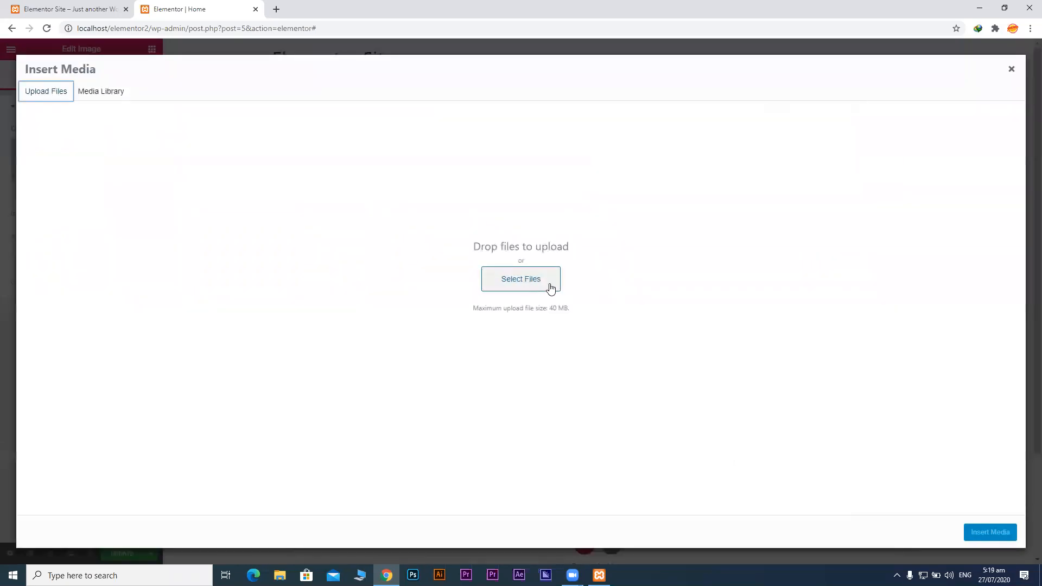
{"action": "left_click", "coordinate": [110, 92]}
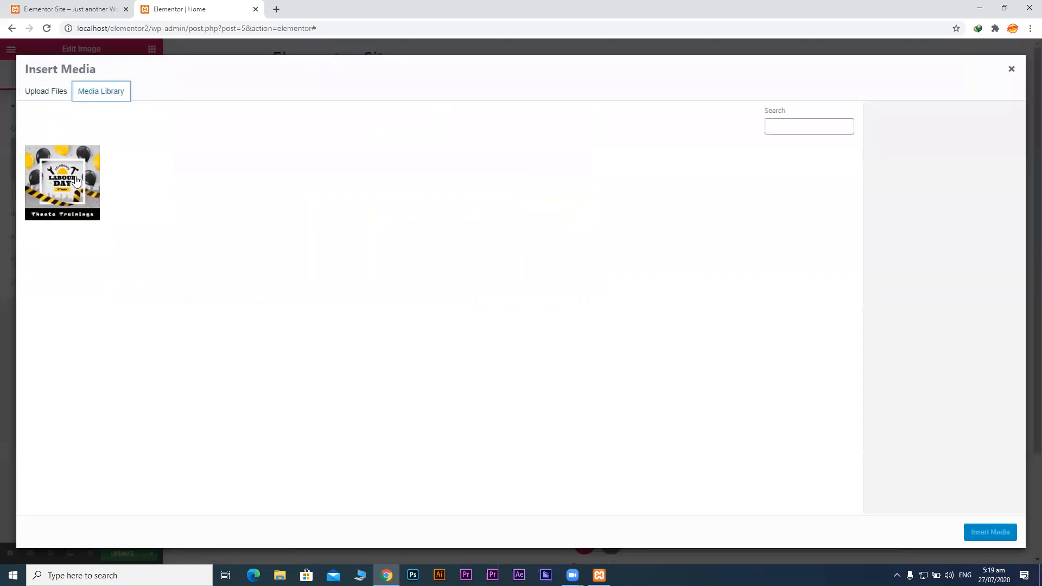
{"action": "left_click", "coordinate": [76, 180]}
{"action": "left_click", "coordinate": [62, 95]}
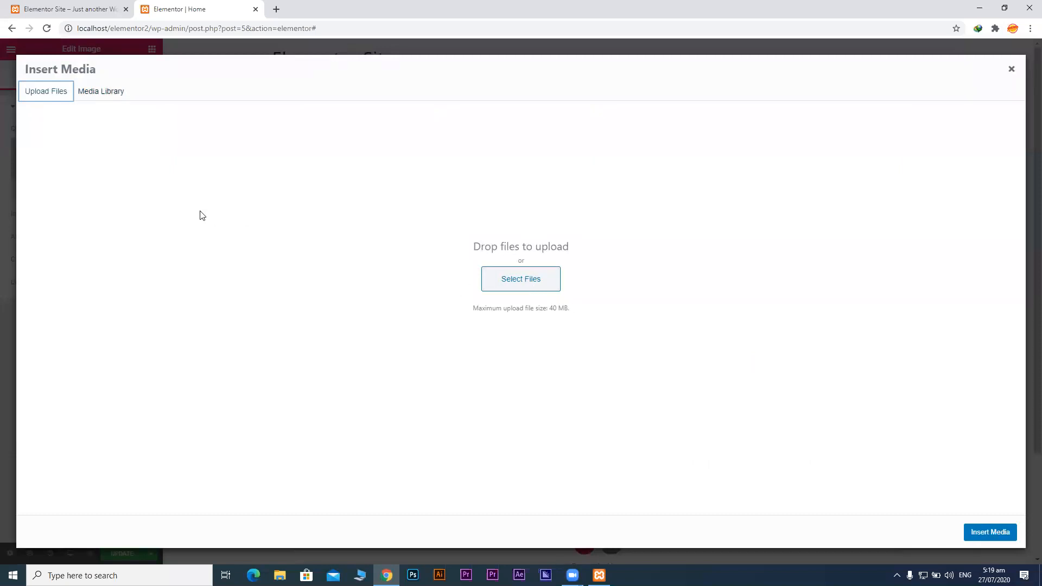
{"action": "left_click", "coordinate": [105, 95]}
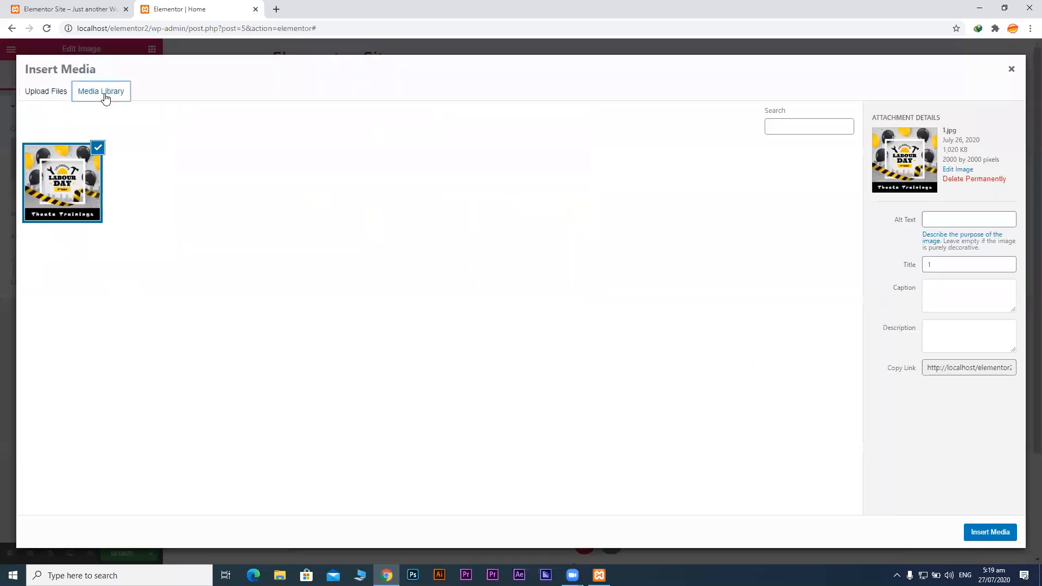
{"action": "left_click", "coordinate": [980, 533]}
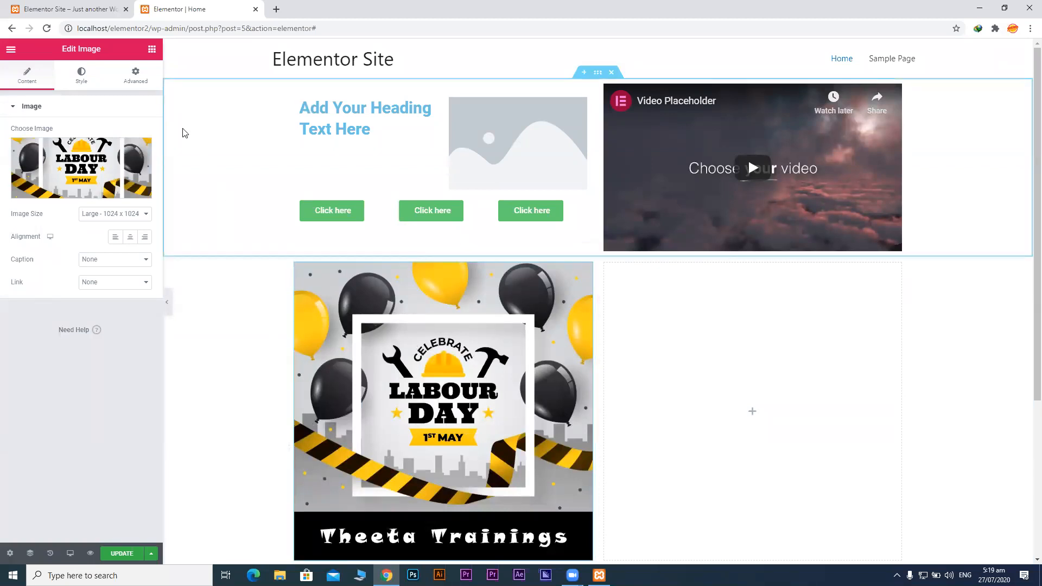
Place a Heading widget in the empty column beside the Labour Day image.
{"action": "left_click", "coordinate": [154, 50]}
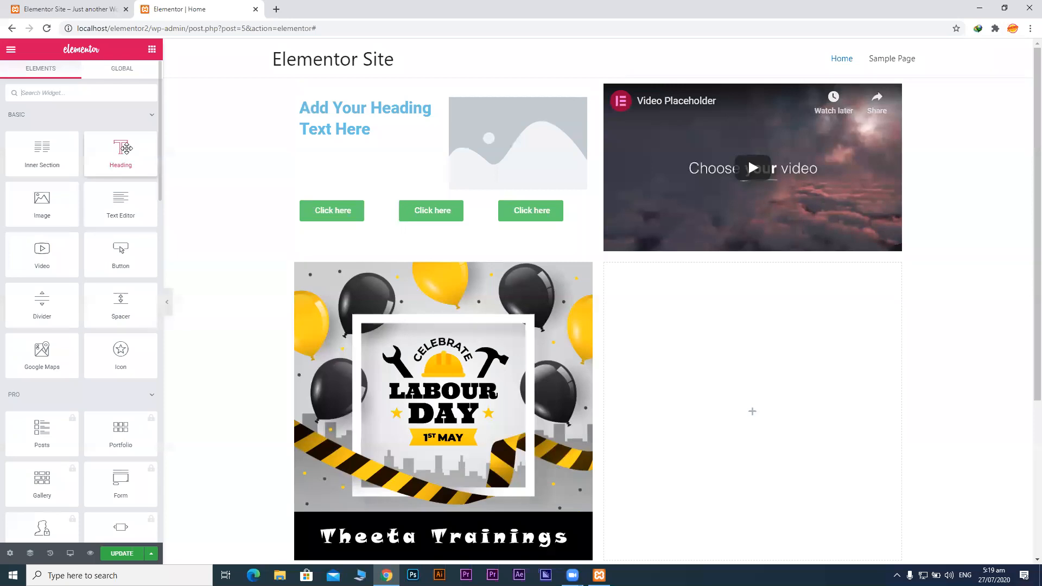
{"action": "left_click_drag", "start_coordinate": [120, 149], "coordinate": [734, 406]}
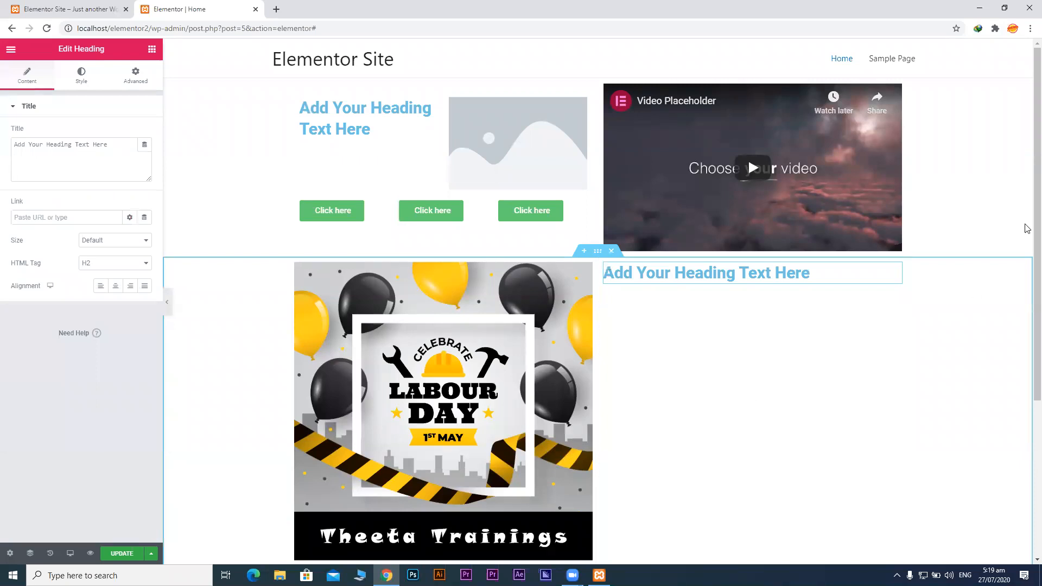
{"action": "left_click_drag", "start_coordinate": [1035, 162], "coordinate": [1028, 222]}
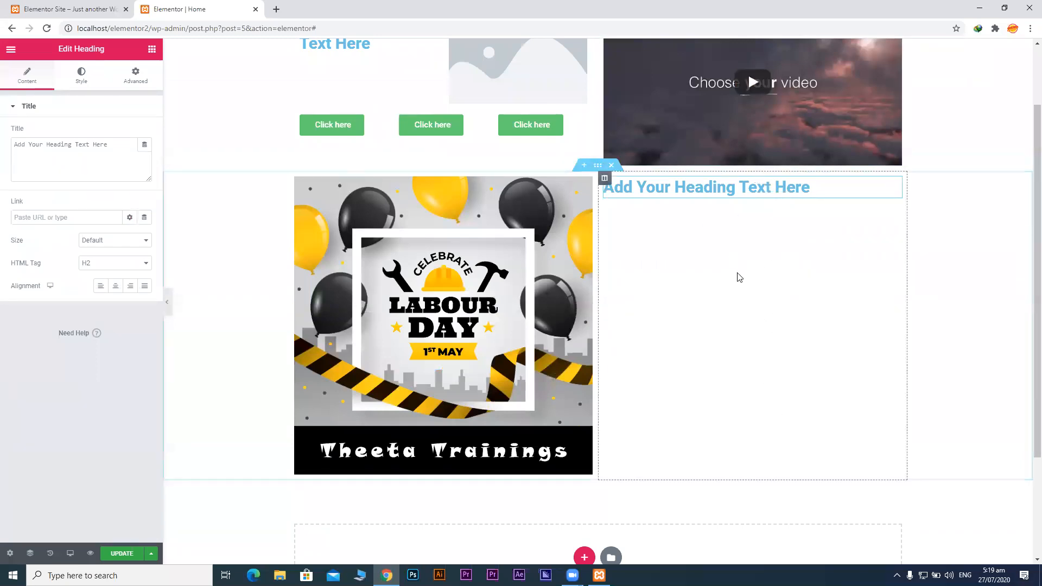
Place a Button widget below the heading beside the Labour Day image and a Heading widget above the inner sections in the first section's first column.
{"action": "left_click", "coordinate": [152, 50]}
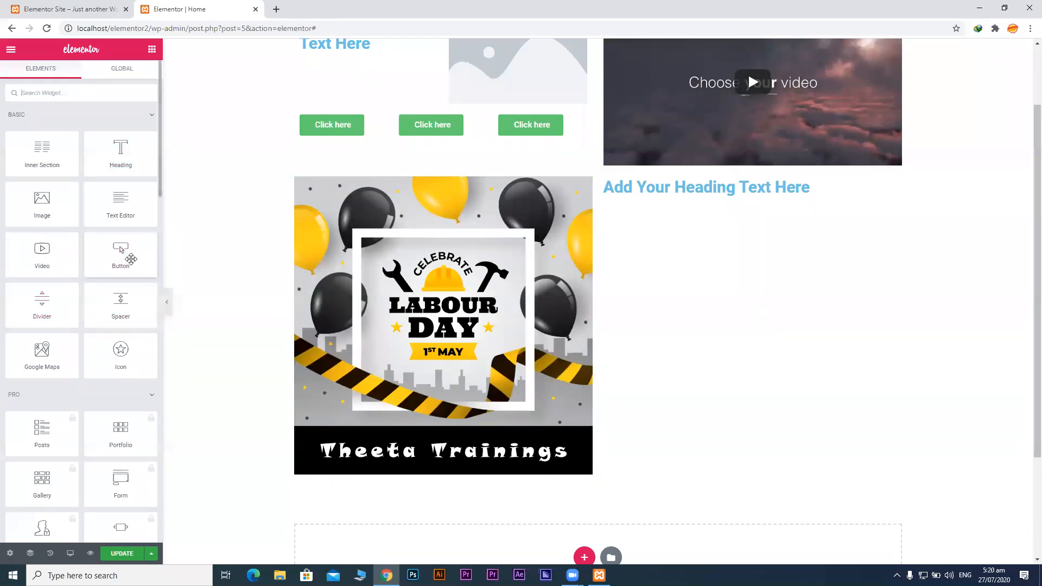
{"action": "left_click_drag", "start_coordinate": [117, 257], "coordinate": [714, 200]}
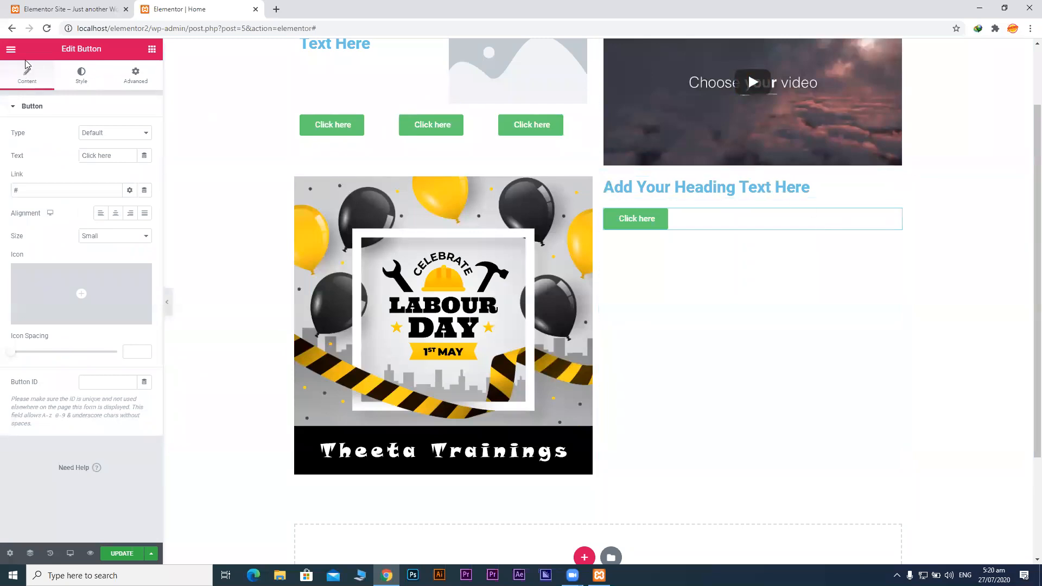
{"action": "left_click", "coordinate": [152, 48]}
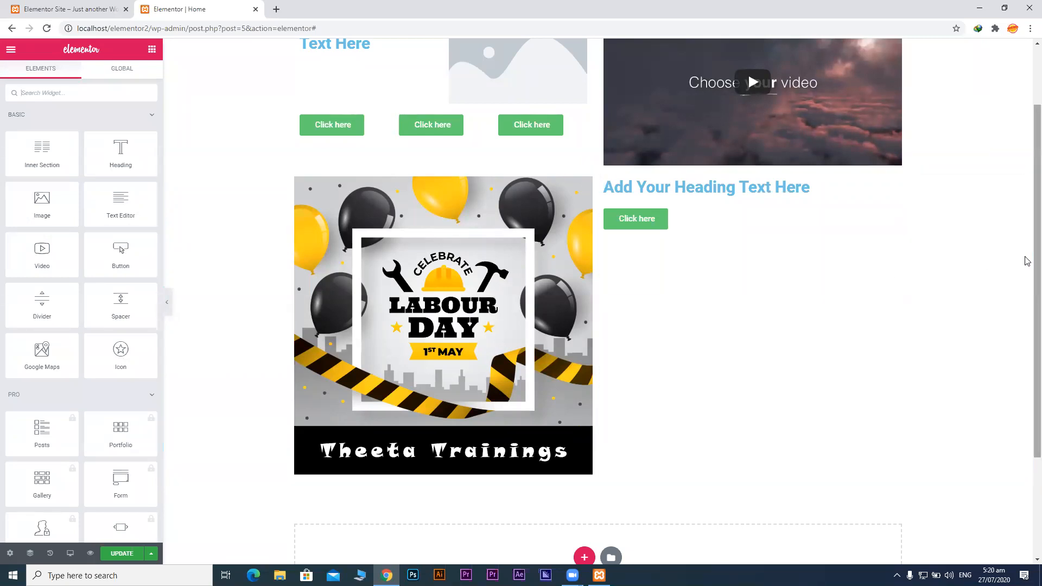
{"action": "scroll", "coordinate": [1026, 226], "scroll_direction": "up", "scroll_amount": 2}
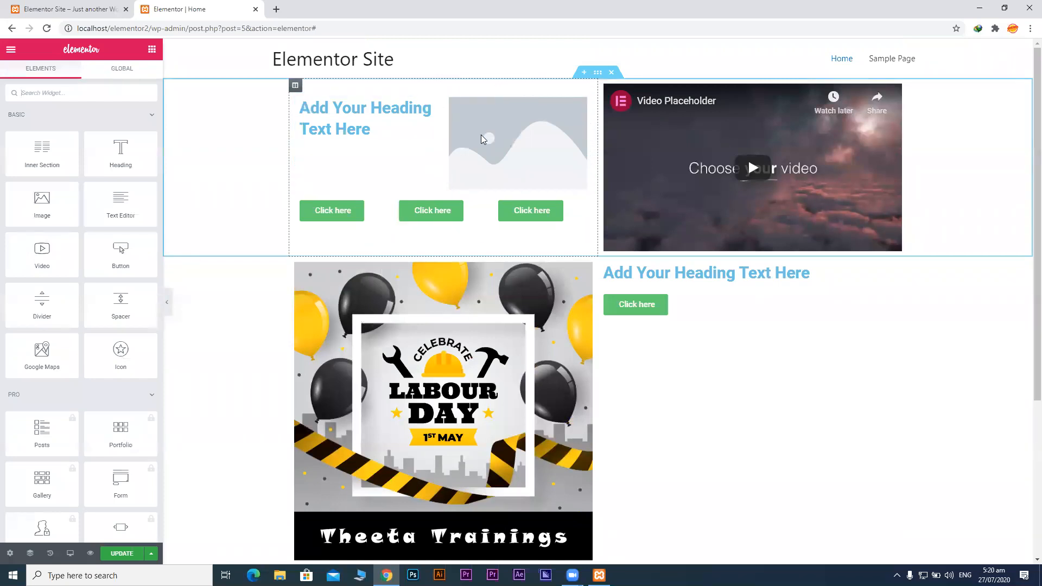
{"action": "left_click_drag", "start_coordinate": [97, 163], "coordinate": [432, 95]}
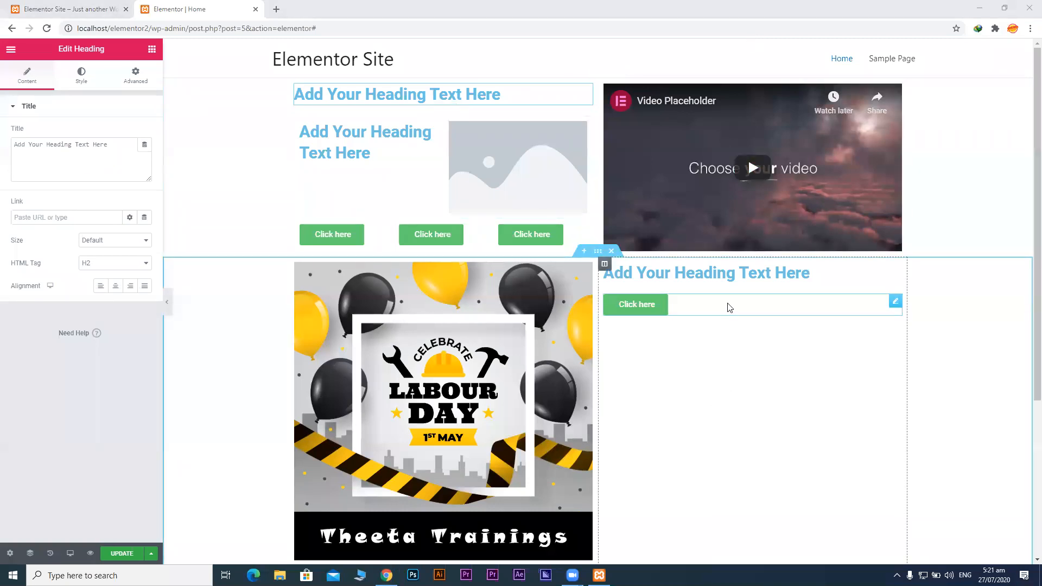
Place an Icon widget below the button in the column beside the Labour Day image.
{"action": "left_click_drag", "start_coordinate": [1037, 240], "coordinate": [1037, 250]}
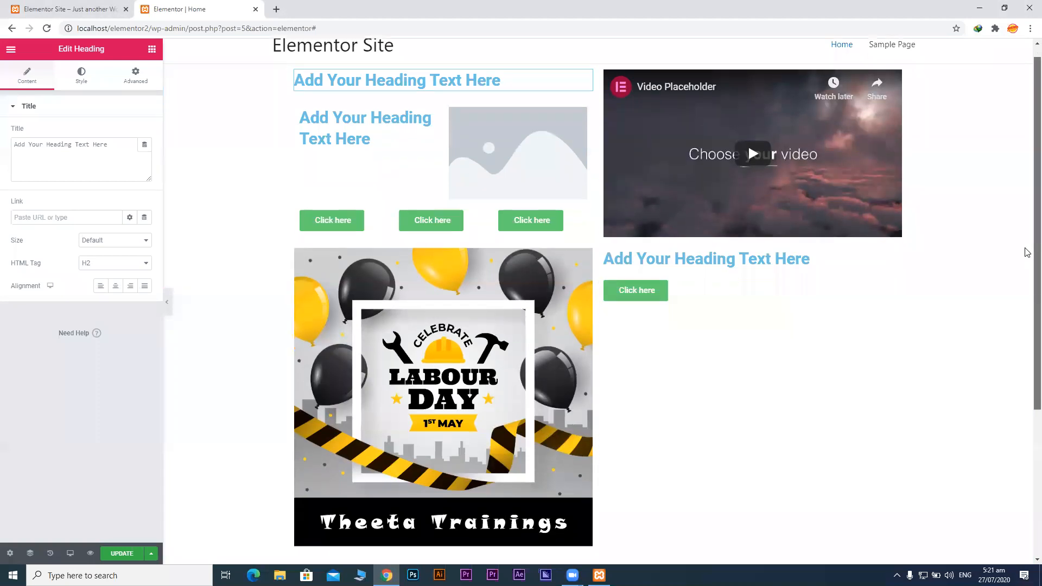
{"action": "left_click", "coordinate": [152, 49]}
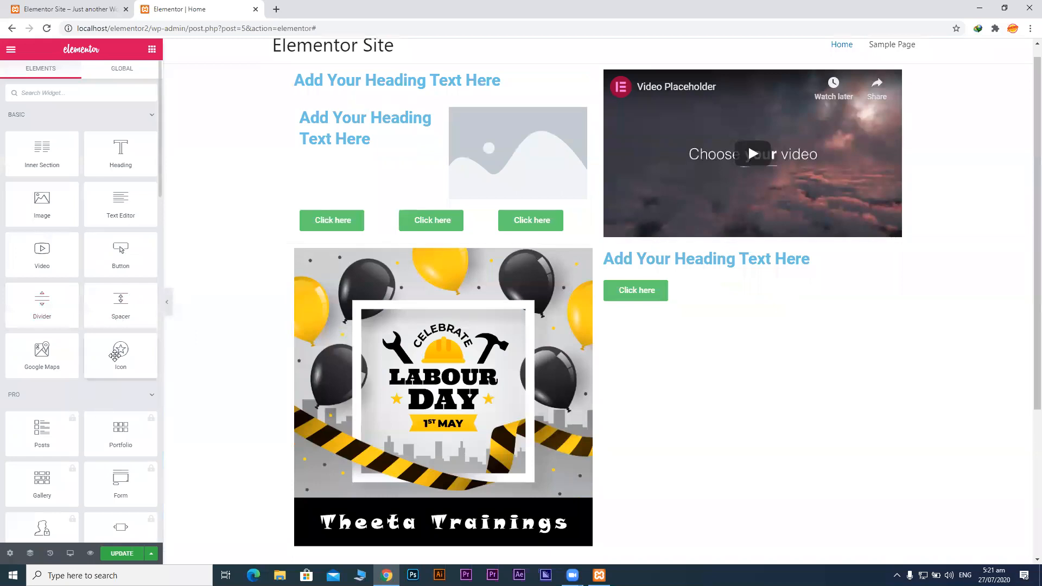
{"action": "left_click_drag", "start_coordinate": [120, 351], "coordinate": [662, 307]}
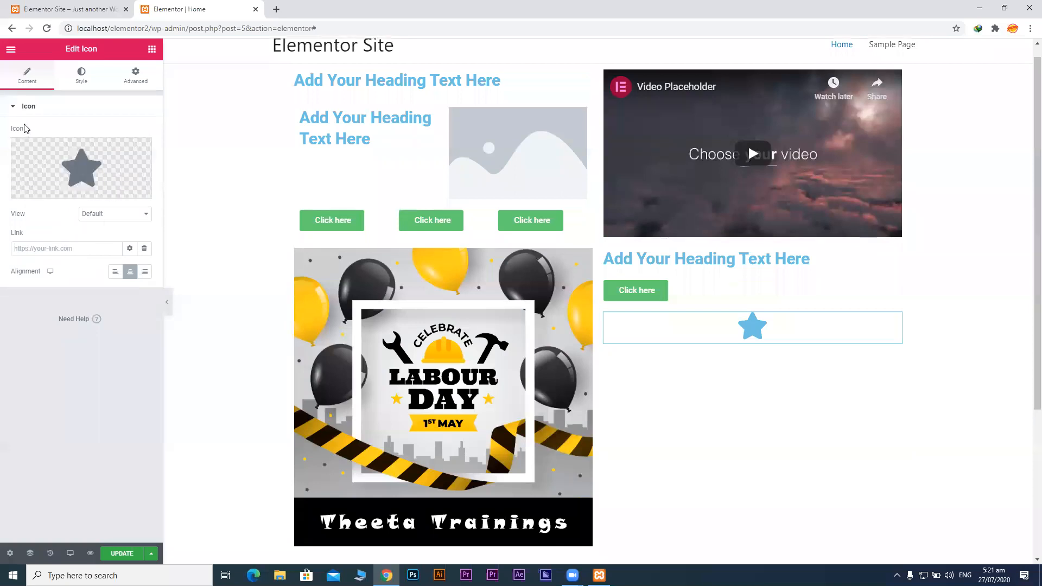
{"action": "mouse_move", "coordinate": [46, 173]}
{"action": "left_click", "coordinate": [152, 53]}
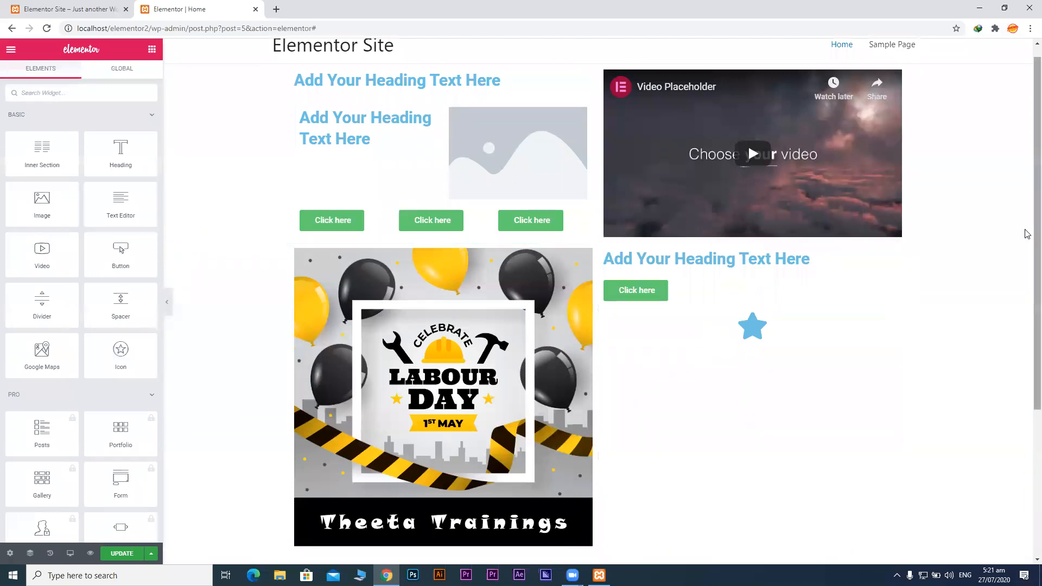
Open the settings of the column beside the Labour Day image and look through its Style, Advanced and Layout options.
{"action": "scroll", "coordinate": [1026, 249], "scroll_direction": "down", "scroll_amount": 1}
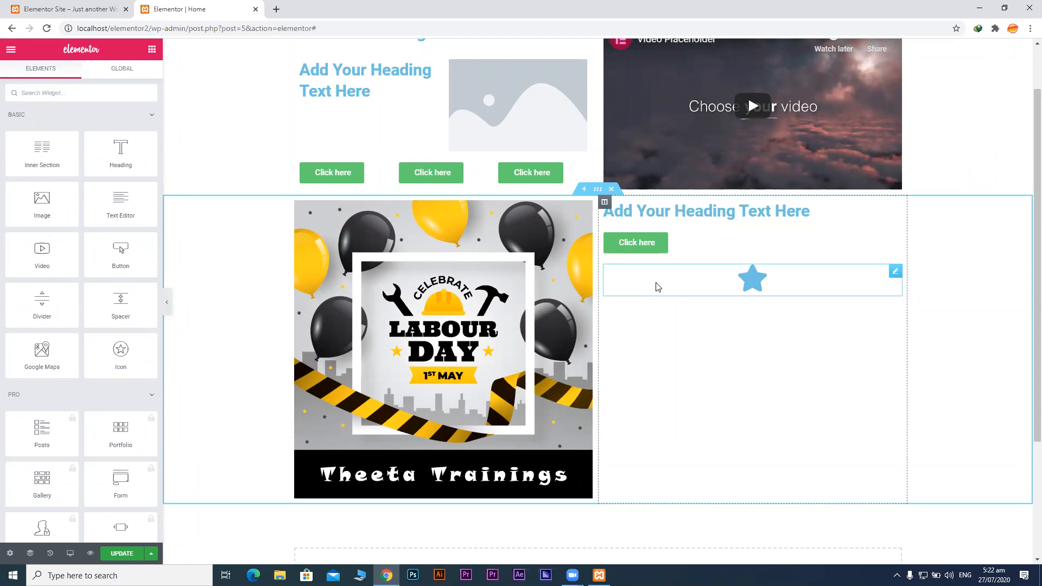
{"action": "left_click", "coordinate": [605, 204]}
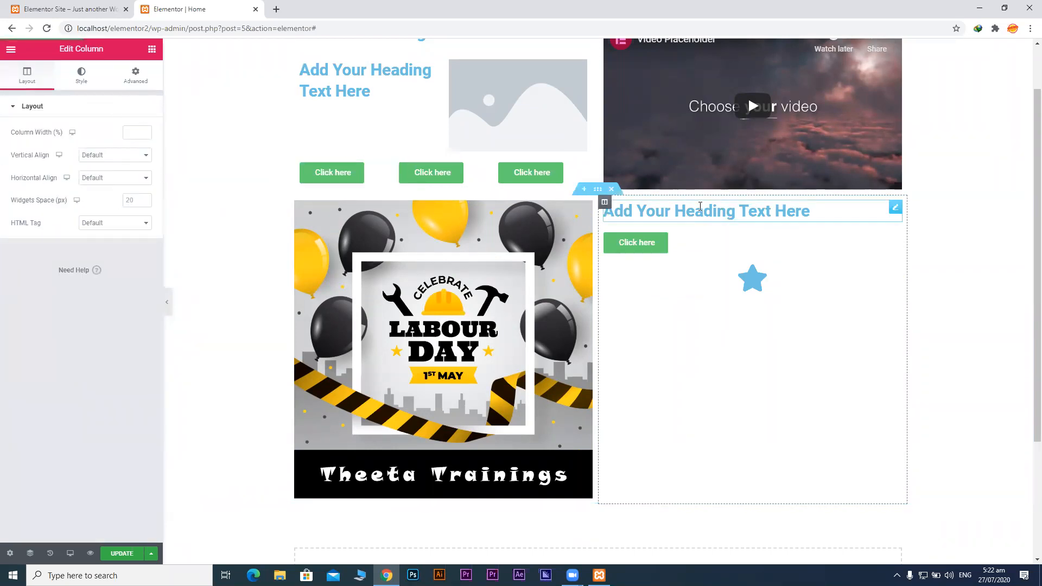
{"action": "right_click", "coordinate": [604, 212]}
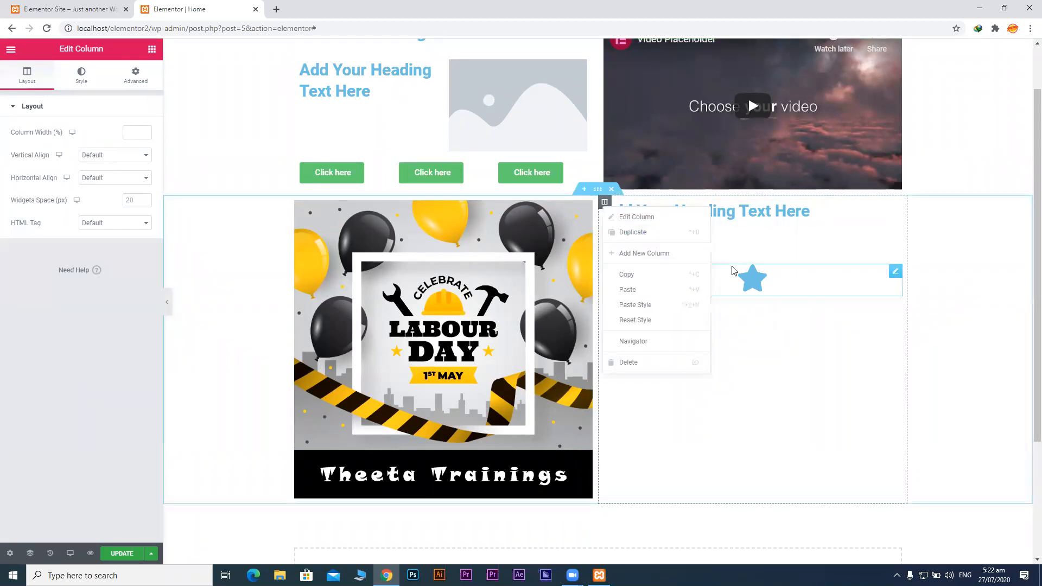
{"action": "left_click", "coordinate": [630, 289]}
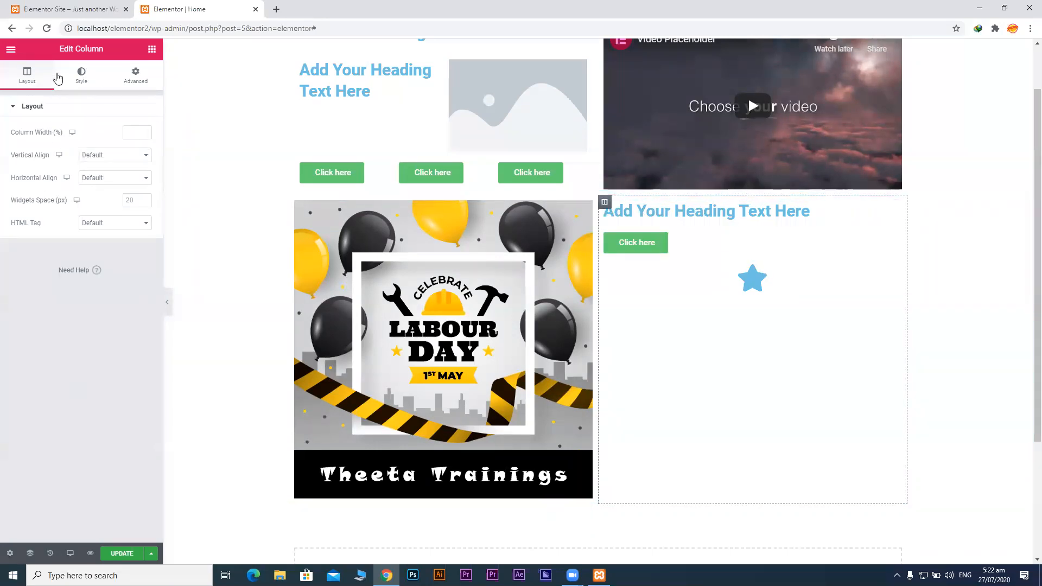
{"action": "left_click", "coordinate": [92, 83]}
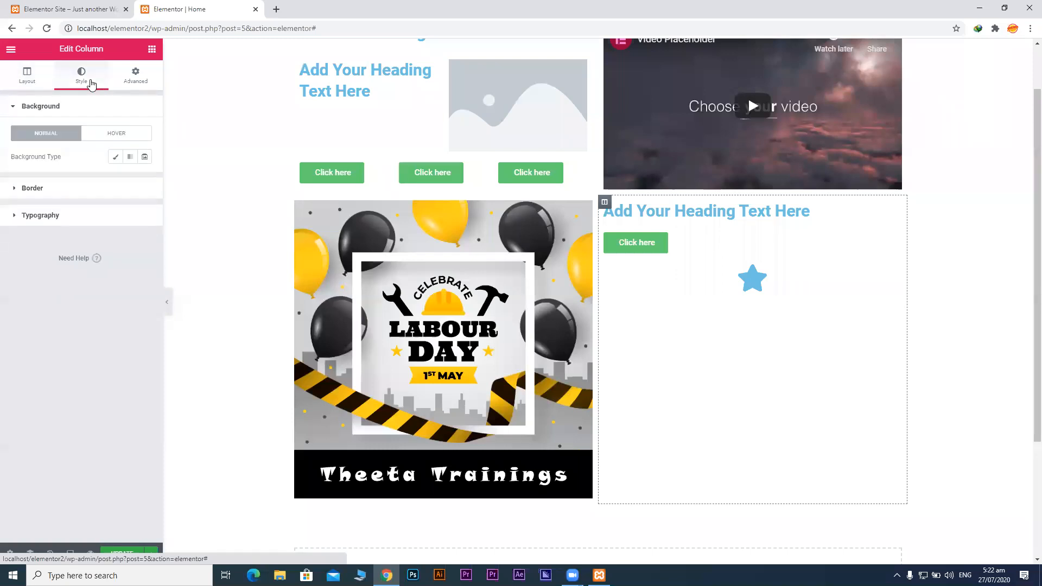
{"action": "left_click", "coordinate": [140, 83]}
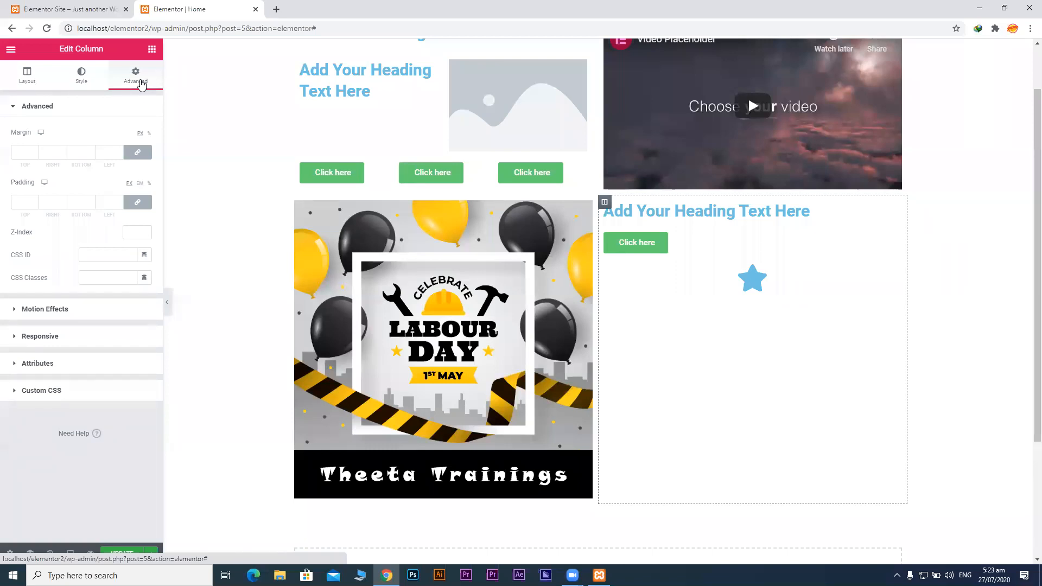
{"action": "left_click", "coordinate": [27, 82]}
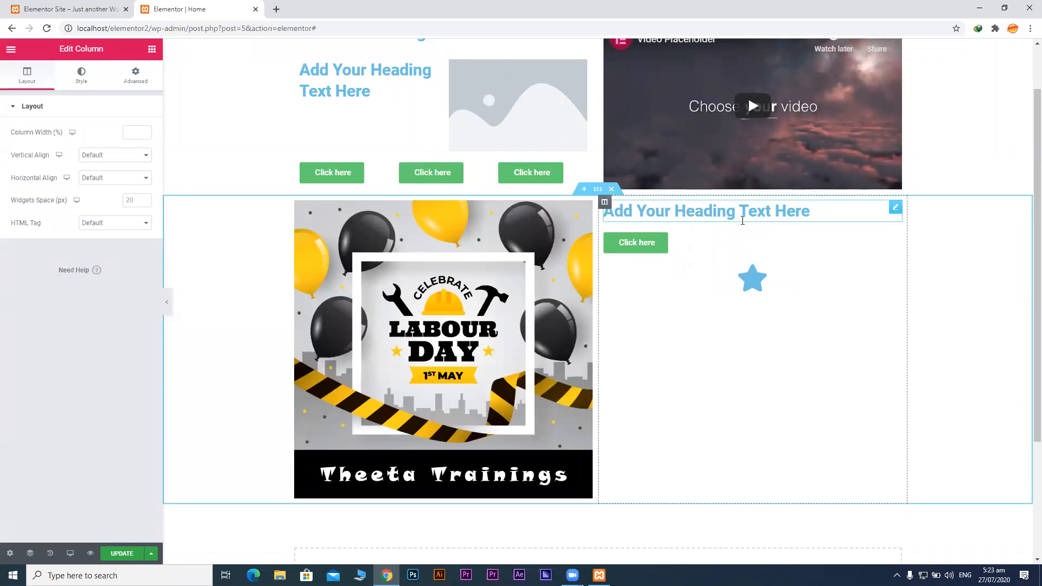
Try the Middle, Bottom and Top vertical alignments on the column beside the Labour Day image, then restore Default.
{"action": "left_click", "coordinate": [133, 157]}
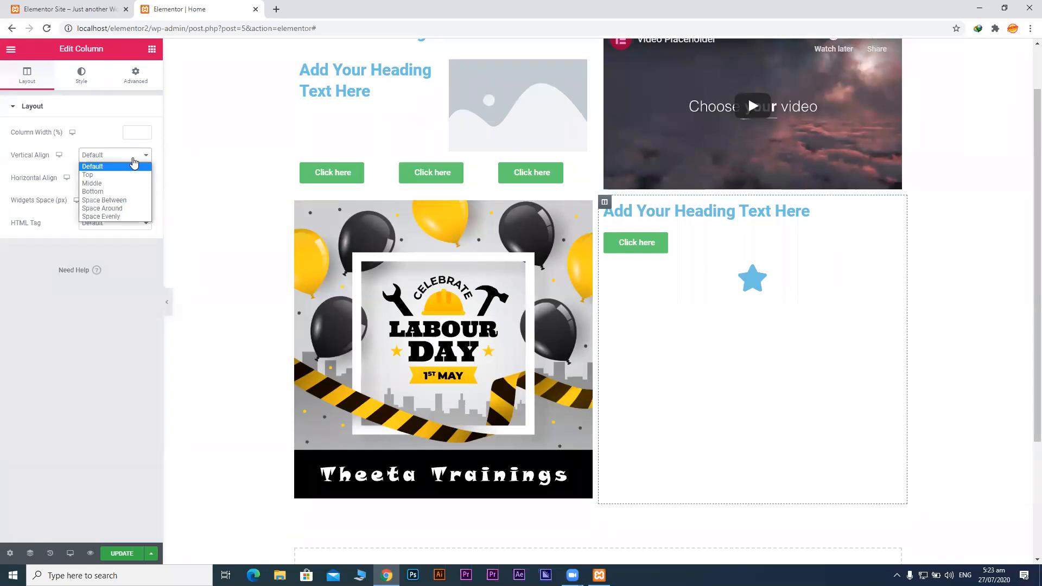
{"action": "left_click", "coordinate": [139, 188]}
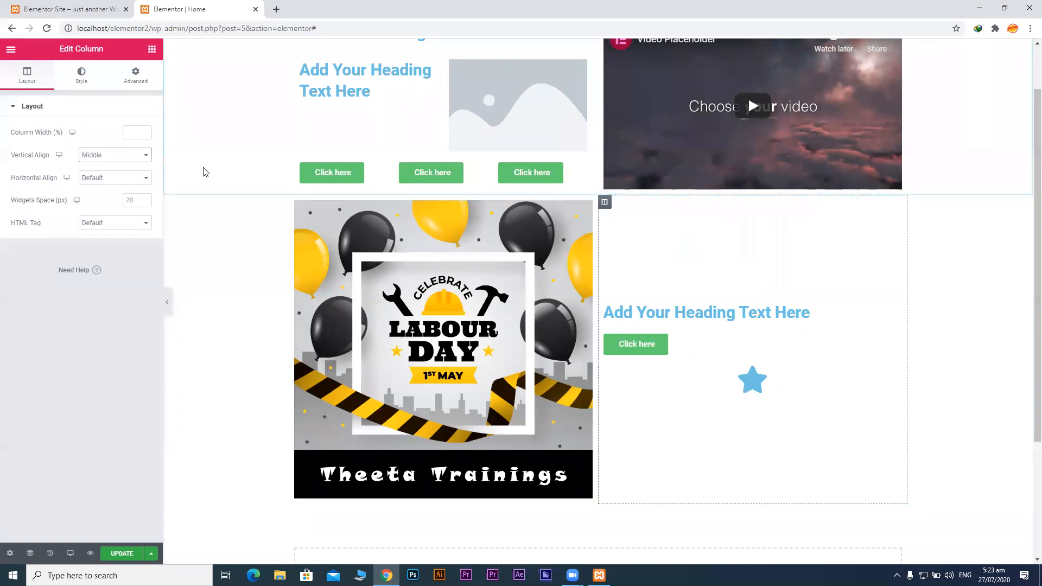
{"action": "left_click", "coordinate": [129, 158]}
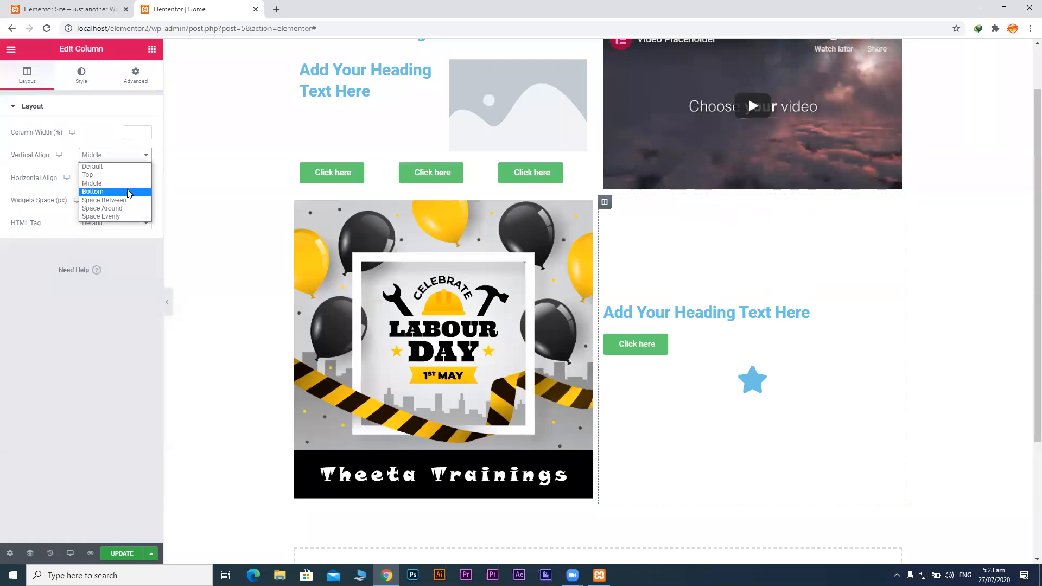
{"action": "left_click", "coordinate": [128, 191]}
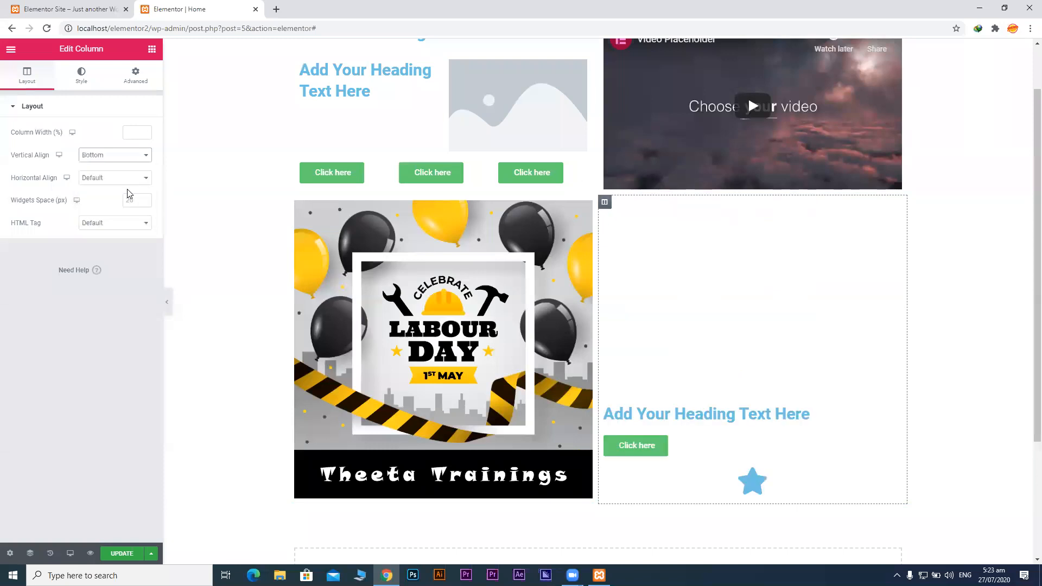
{"action": "left_click", "coordinate": [95, 157]}
{"action": "left_click", "coordinate": [96, 174]}
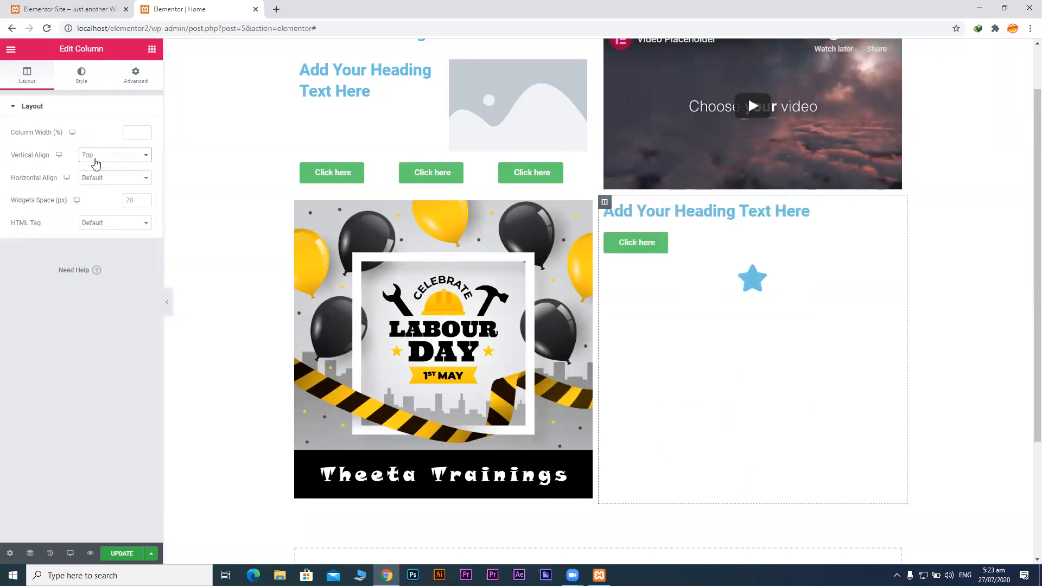
{"action": "left_click", "coordinate": [96, 158]}
{"action": "left_click", "coordinate": [96, 163]}
Compare the Space Between, Space Around and Space Evenly vertical alignments on the column holding the heading, button and icon.
{"action": "left_click", "coordinate": [94, 157]}
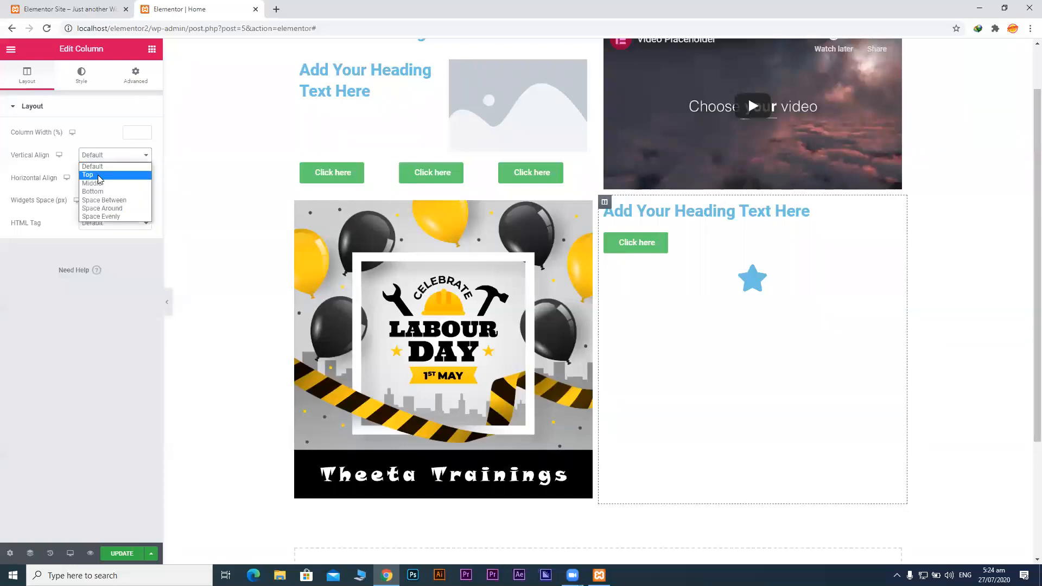
{"action": "left_click", "coordinate": [121, 201]}
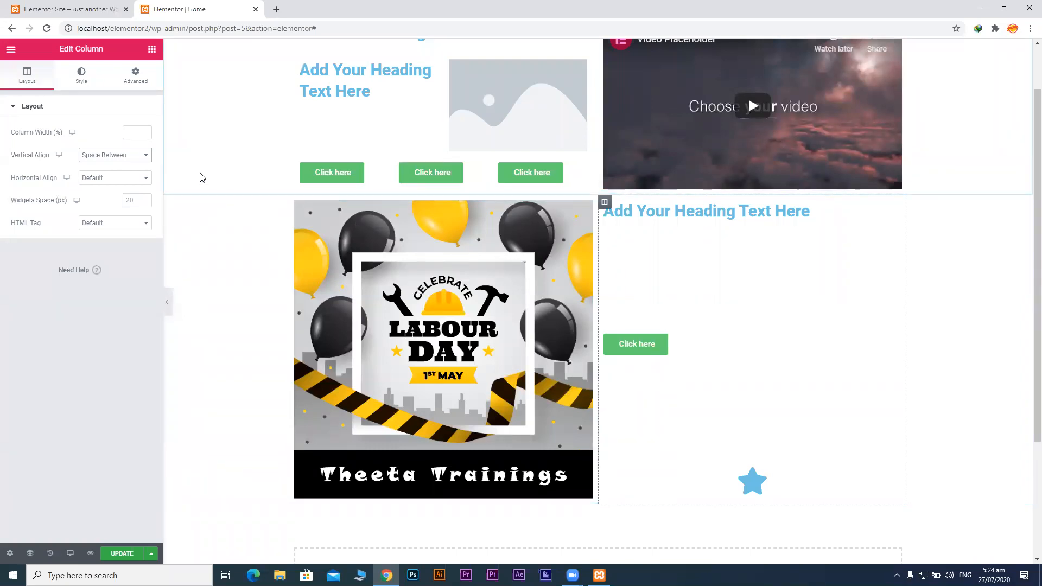
{"action": "left_click", "coordinate": [111, 156]}
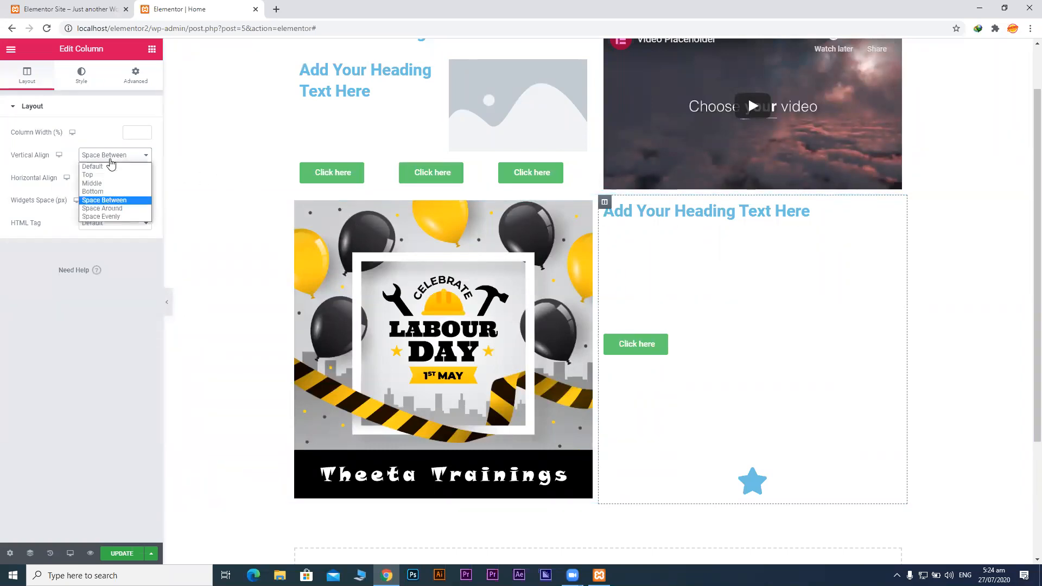
{"action": "left_click", "coordinate": [122, 208]}
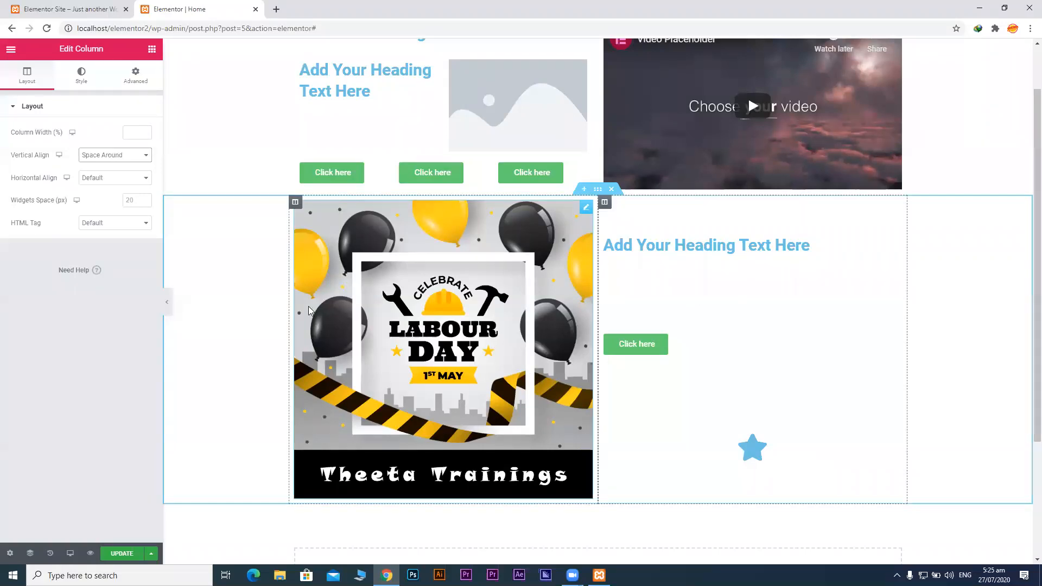
{"action": "left_click", "coordinate": [106, 160]}
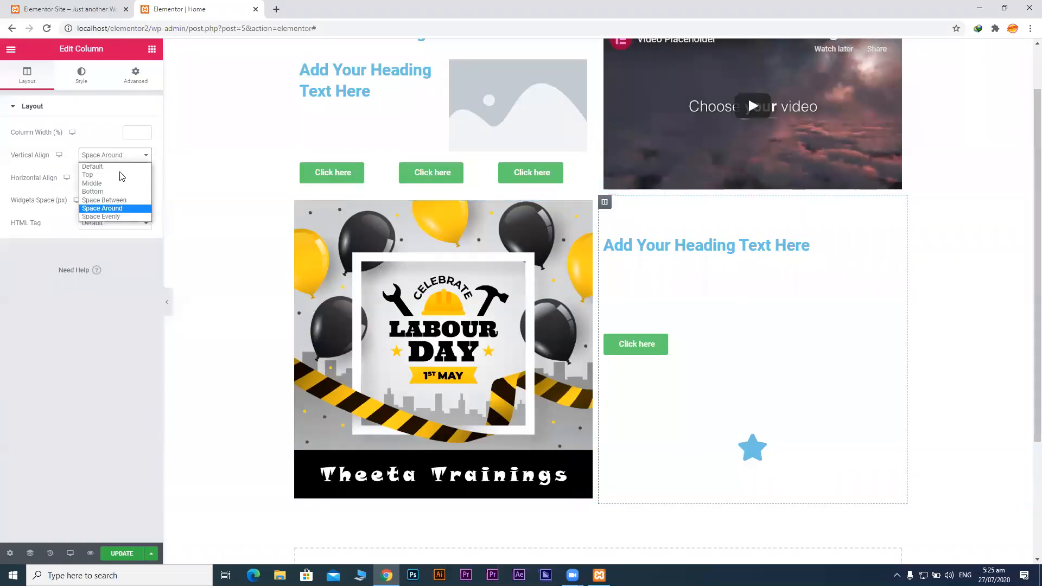
{"action": "left_click", "coordinate": [124, 217]}
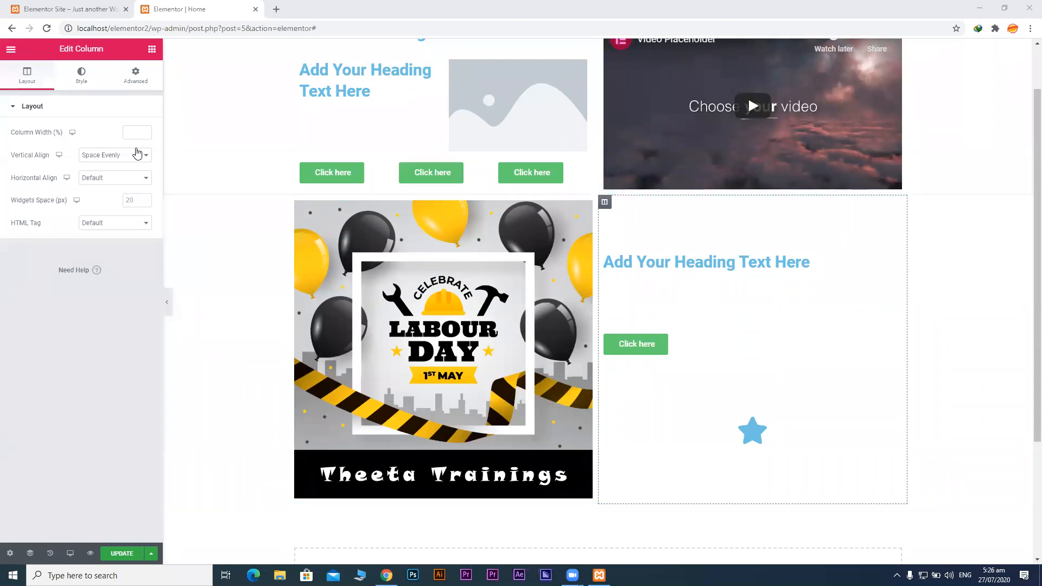
{"action": "left_click", "coordinate": [136, 156]}
{"action": "left_click", "coordinate": [135, 209]}
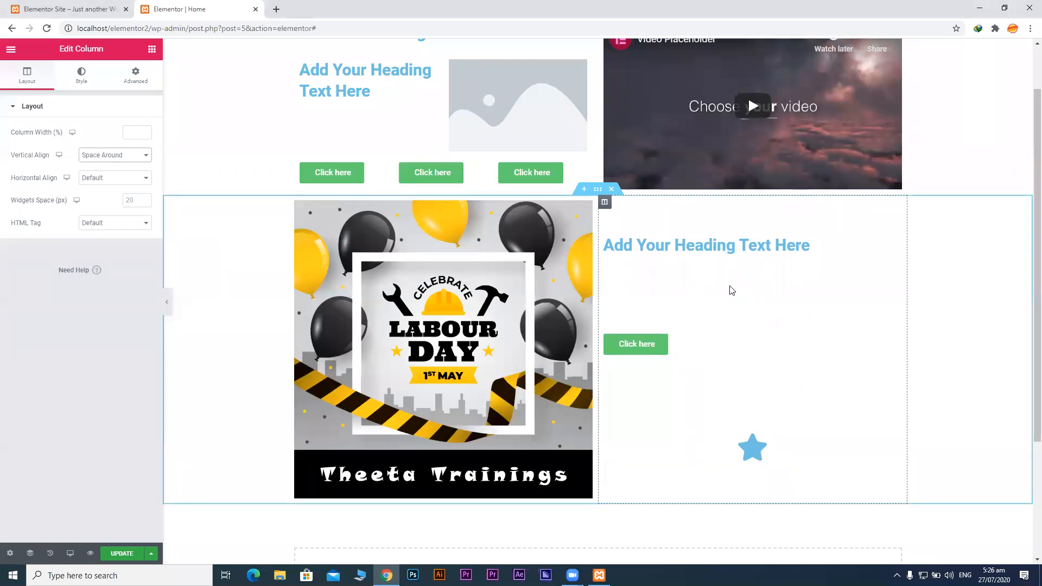
Set the vertical alignment of the column beside the Labour Day image to Space Evenly.
{"action": "left_click", "coordinate": [110, 157]}
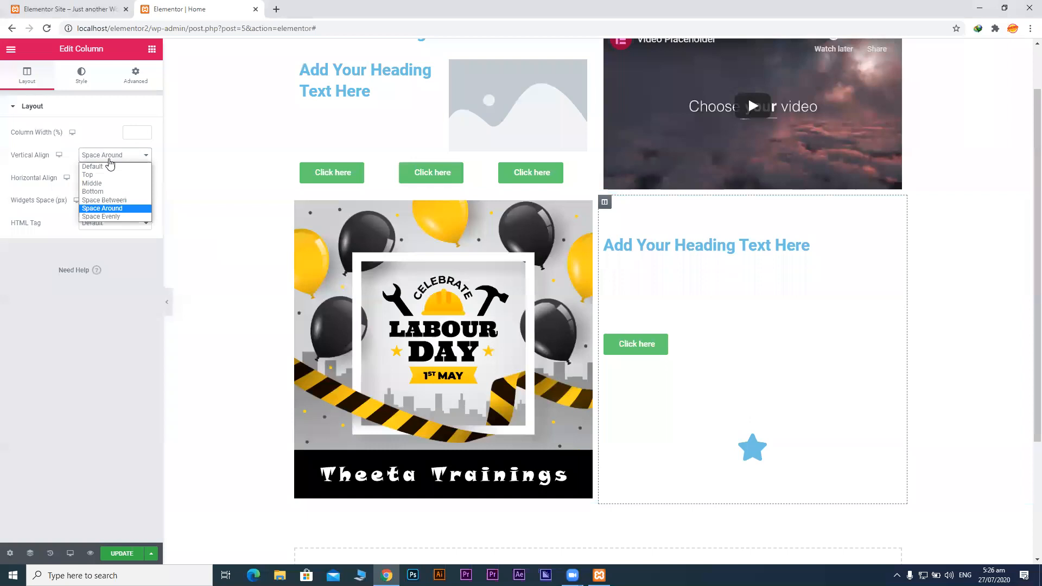
{"action": "left_click", "coordinate": [115, 218]}
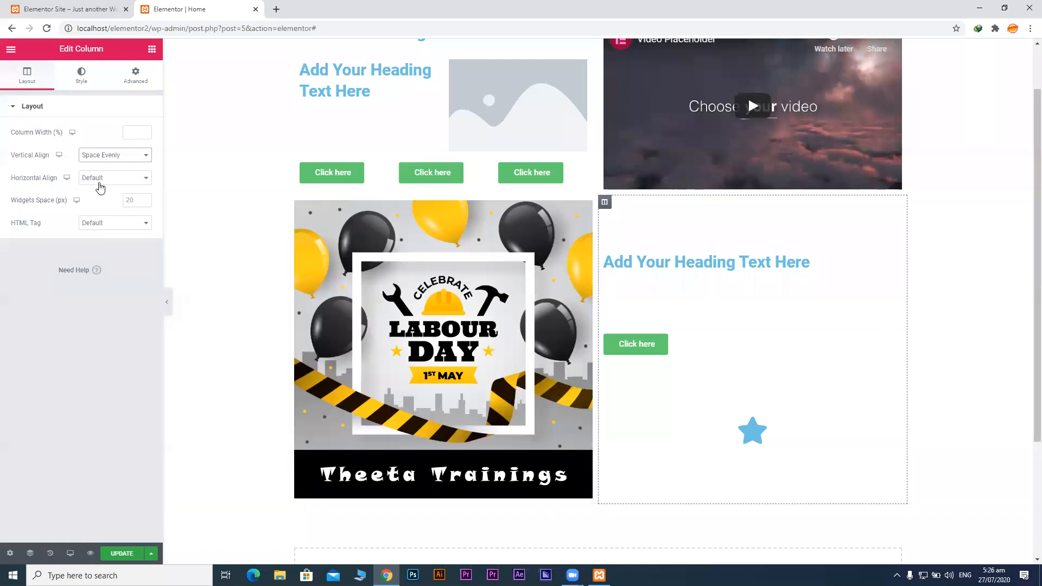
{"action": "left_click", "coordinate": [100, 179]}
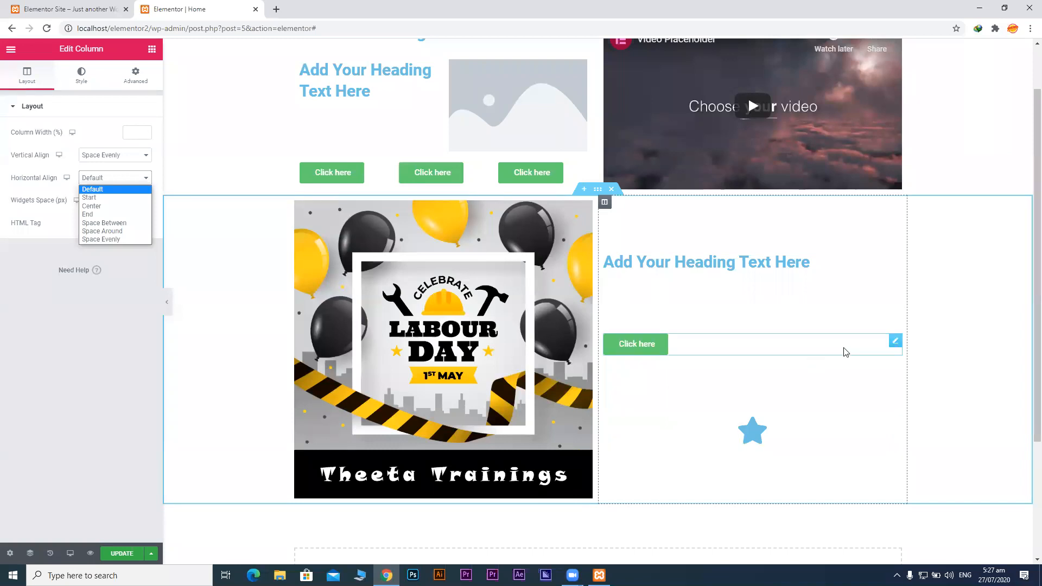
{"action": "left_click", "coordinate": [74, 347]}
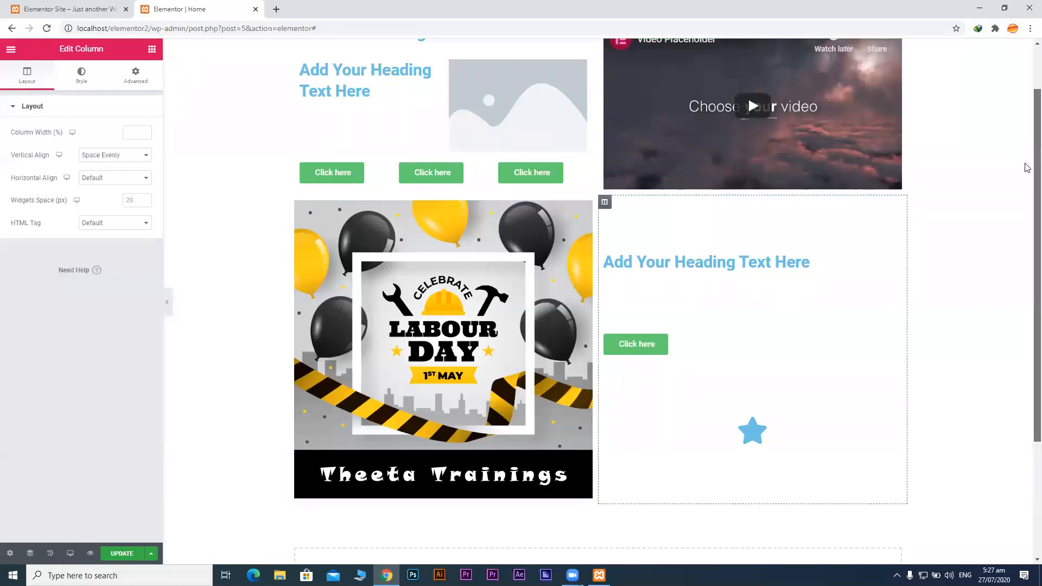
Add a new section with two equal columns below the Labour Day section.
{"action": "scroll", "coordinate": [1027, 277], "scroll_direction": "down", "scroll_amount": 3}
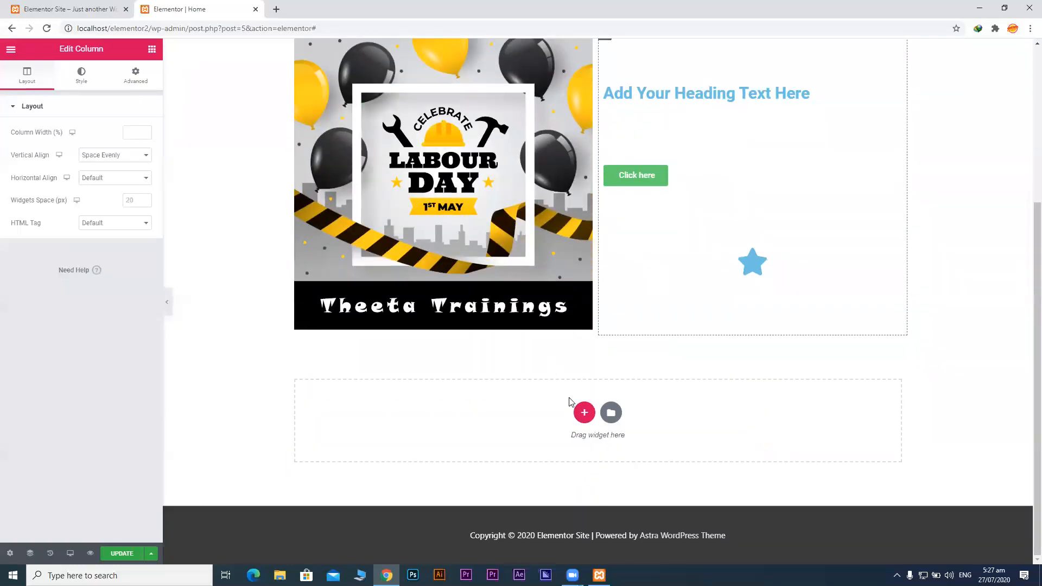
{"action": "left_click", "coordinate": [583, 414]}
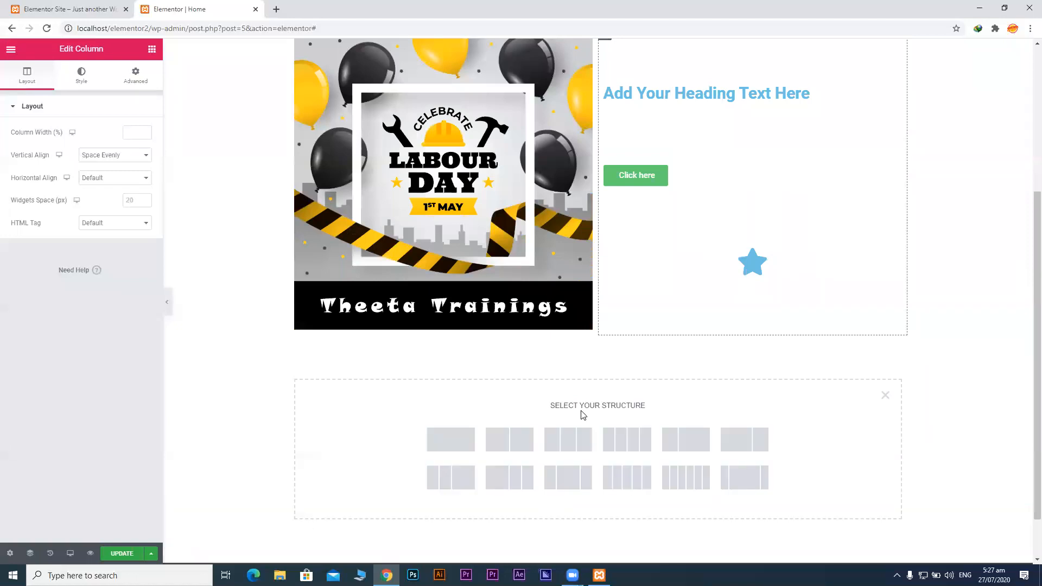
{"action": "left_click", "coordinate": [512, 443]}
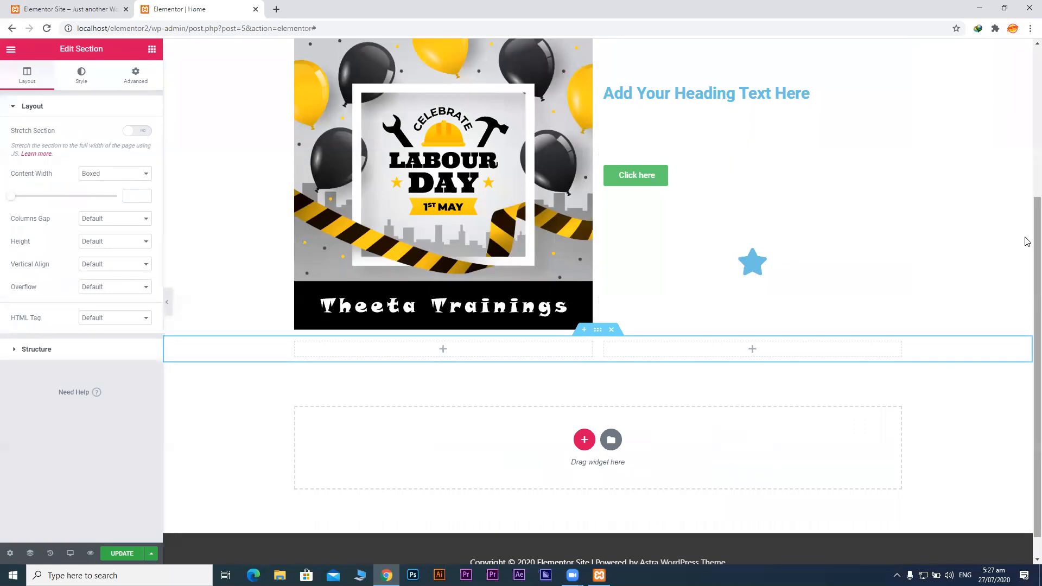
Add a third column to the empty two-column section below the Labour Day section.
{"action": "scroll", "coordinate": [1027, 241], "scroll_direction": "down", "scroll_amount": 1}
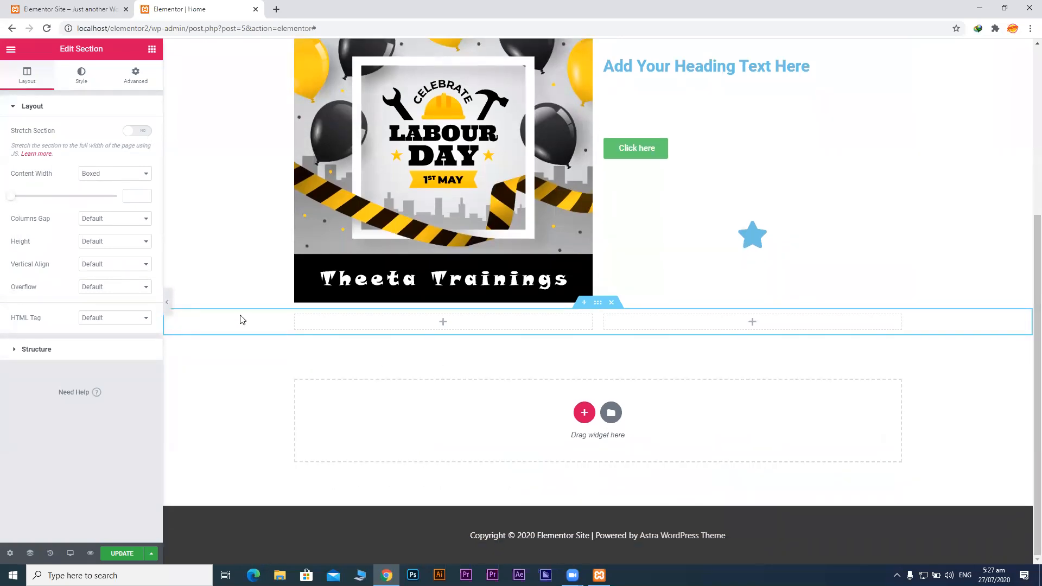
{"action": "mouse_move", "coordinate": [442, 317]}
{"action": "right_click", "coordinate": [297, 317]}
{"action": "left_click", "coordinate": [338, 362]}
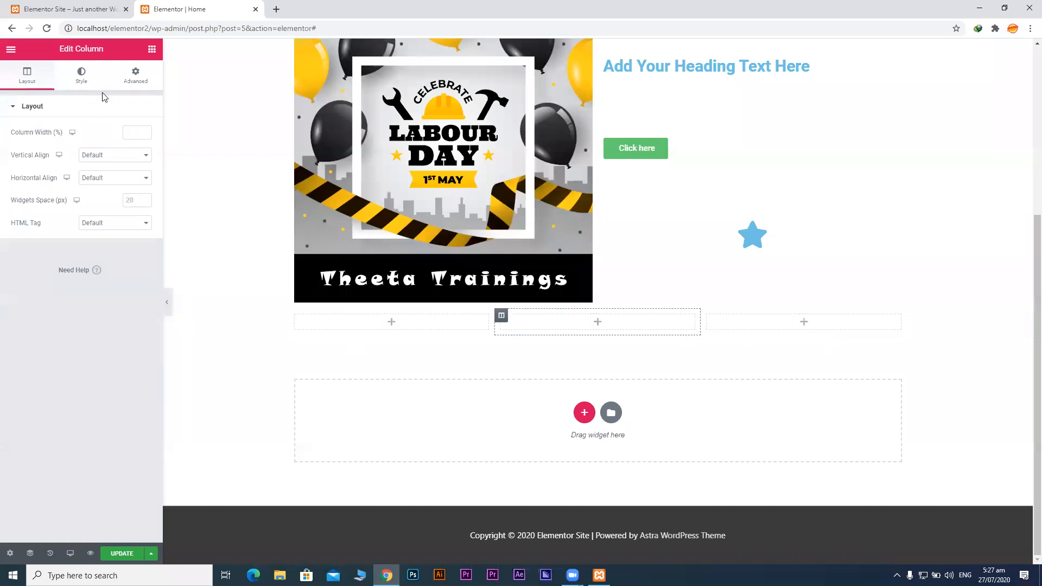
Add an Image widget to the first column of the new three-column section, using the Labour Day picture from the media library.
{"action": "left_click", "coordinate": [152, 50]}
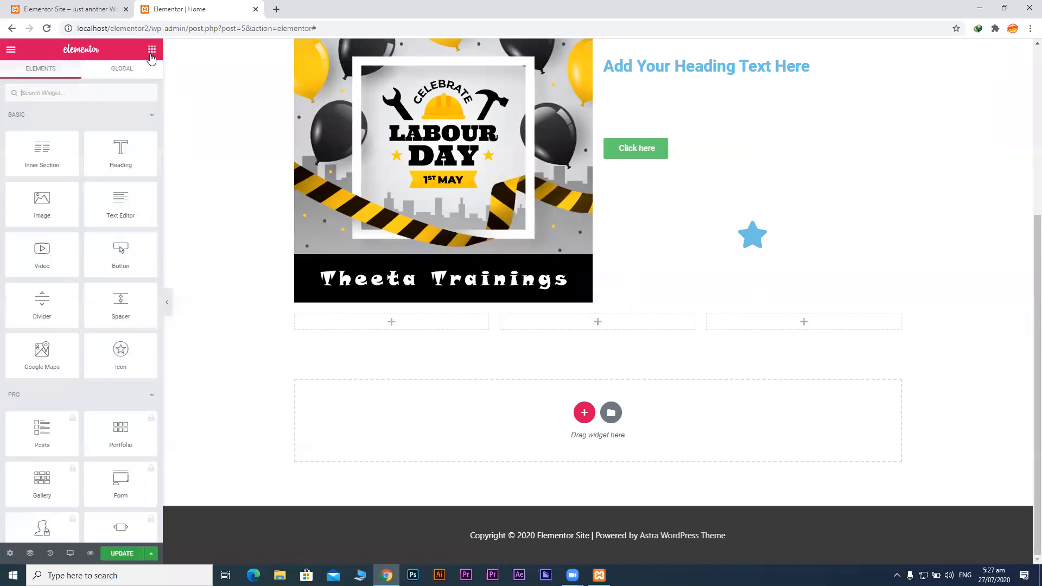
{"action": "left_click_drag", "start_coordinate": [51, 209], "coordinate": [391, 328]}
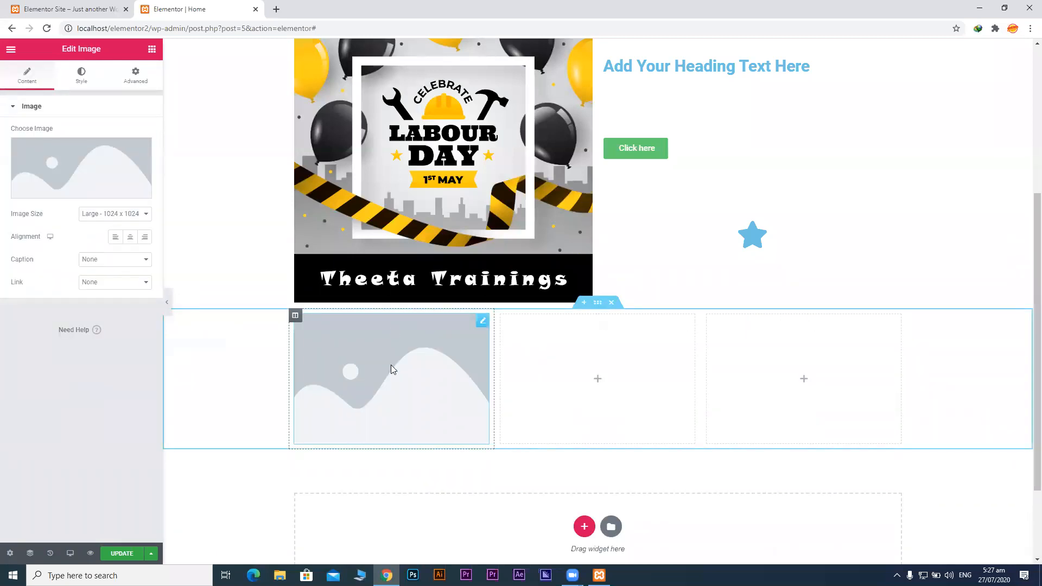
{"action": "left_click", "coordinate": [54, 176]}
{"action": "left_click", "coordinate": [67, 195]}
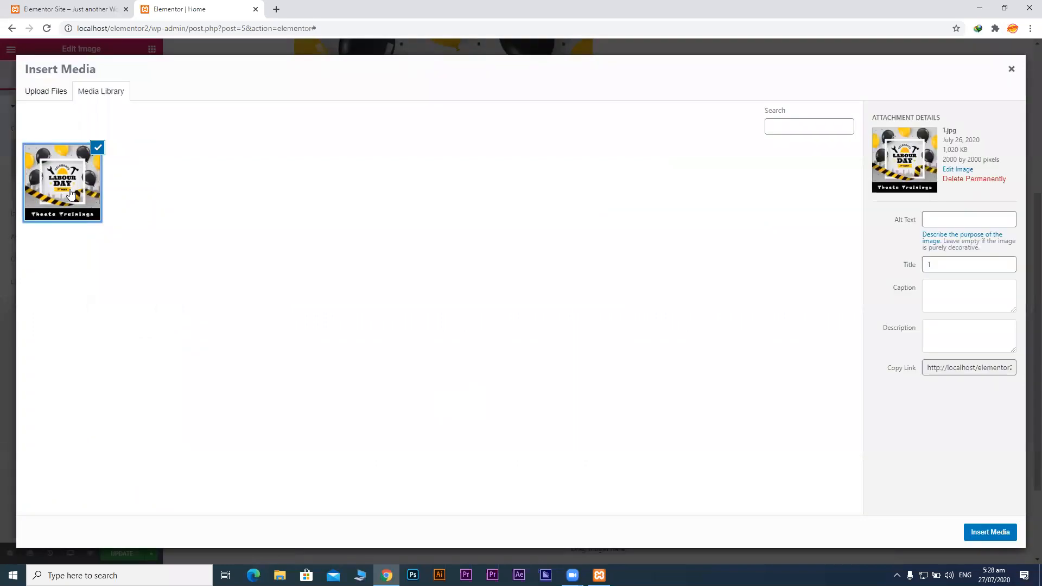
{"action": "left_click", "coordinate": [990, 532]}
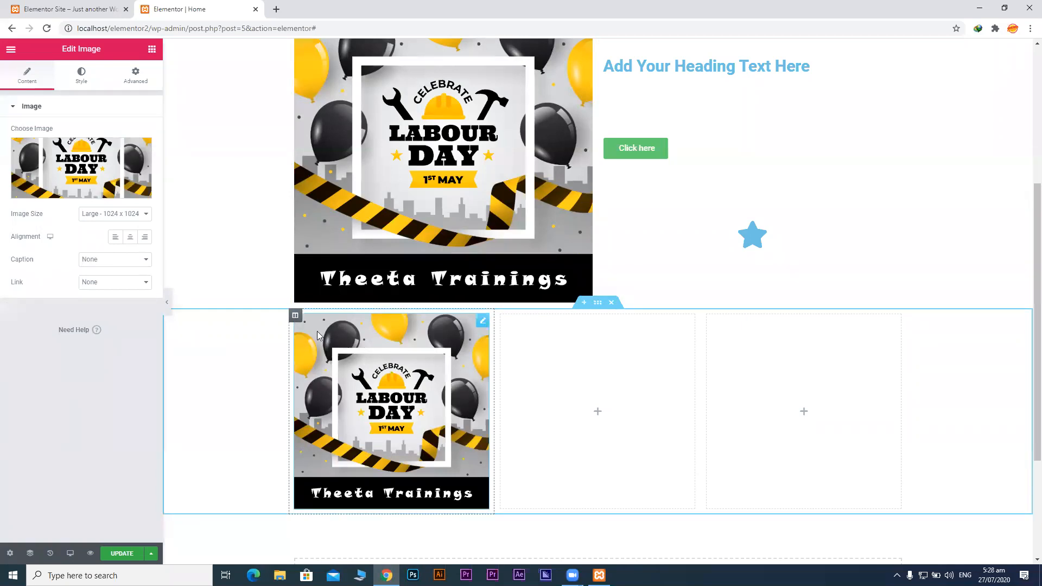
Copy the column with the small Labour Day image and paste it after the last column of the same section.
{"action": "right_click", "coordinate": [296, 317]}
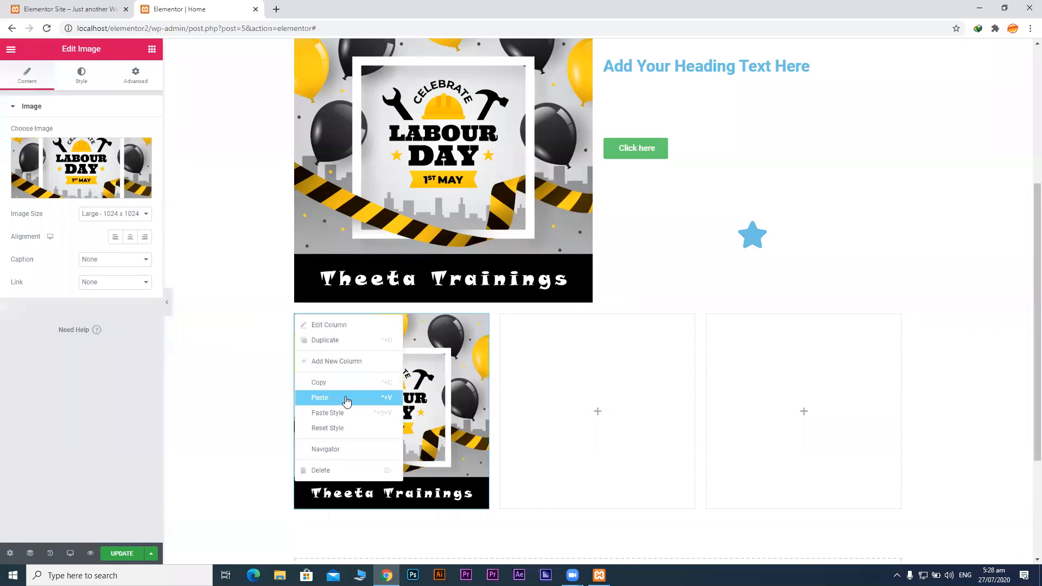
{"action": "left_click", "coordinate": [345, 383]}
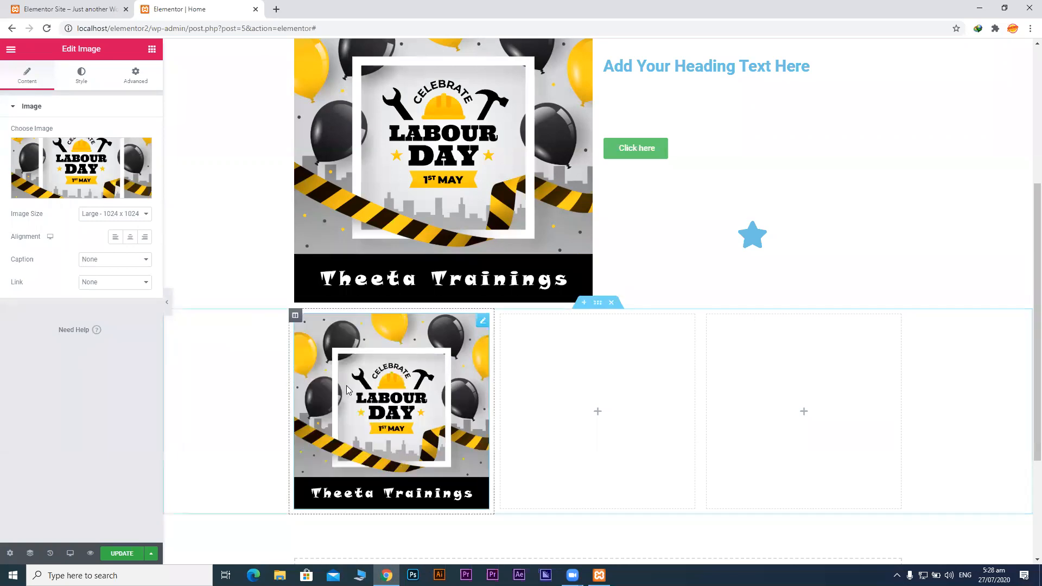
{"action": "right_click", "coordinate": [735, 343]}
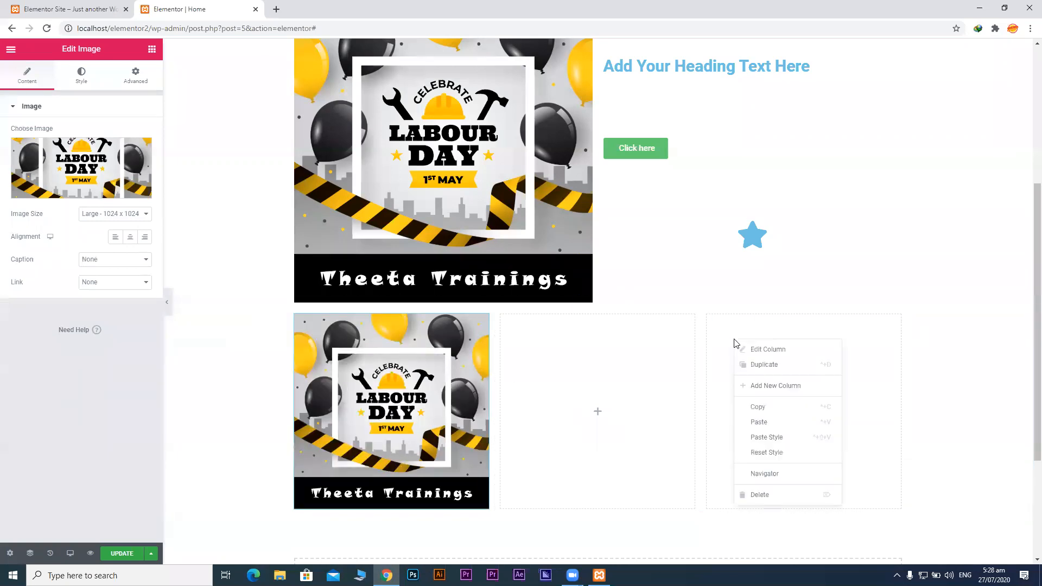
{"action": "left_click", "coordinate": [775, 426]}
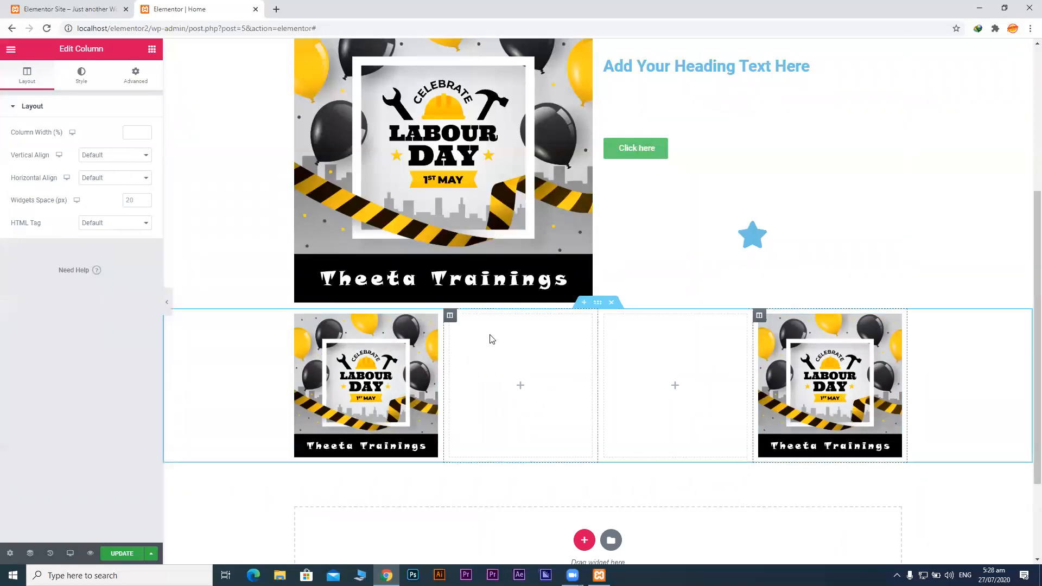
Add a Heading widget to each of the two empty columns between the small Labour Day images.
{"action": "right_click", "coordinate": [450, 317]}
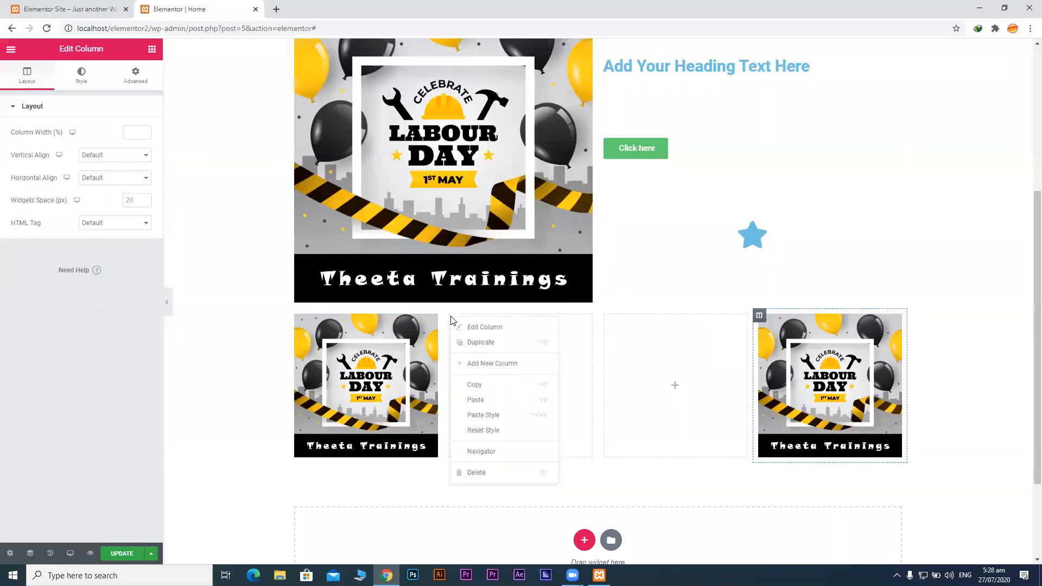
{"action": "left_click", "coordinate": [927, 259]}
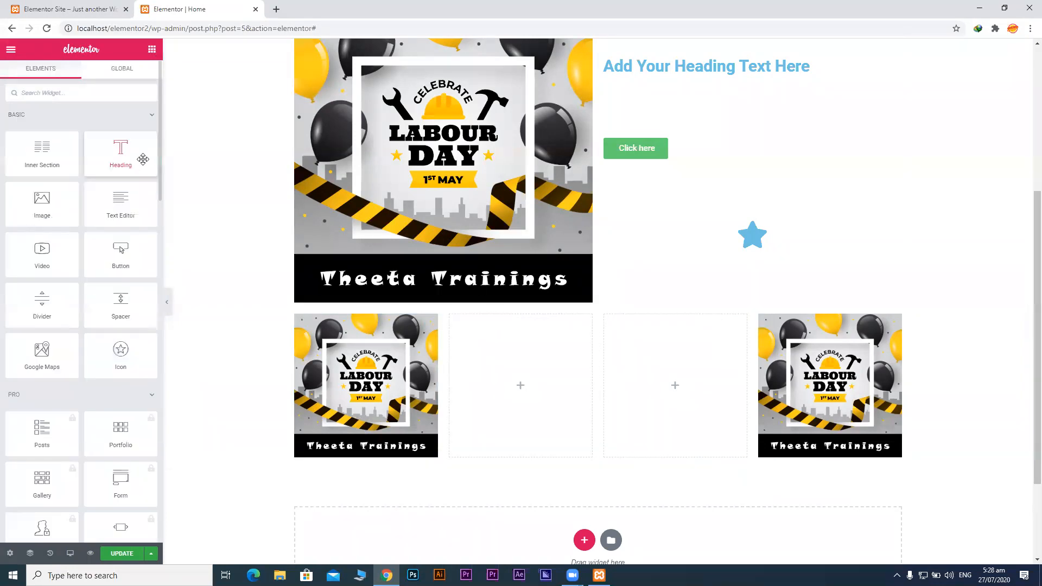
{"action": "left_click_drag", "start_coordinate": [113, 148], "coordinate": [507, 372]}
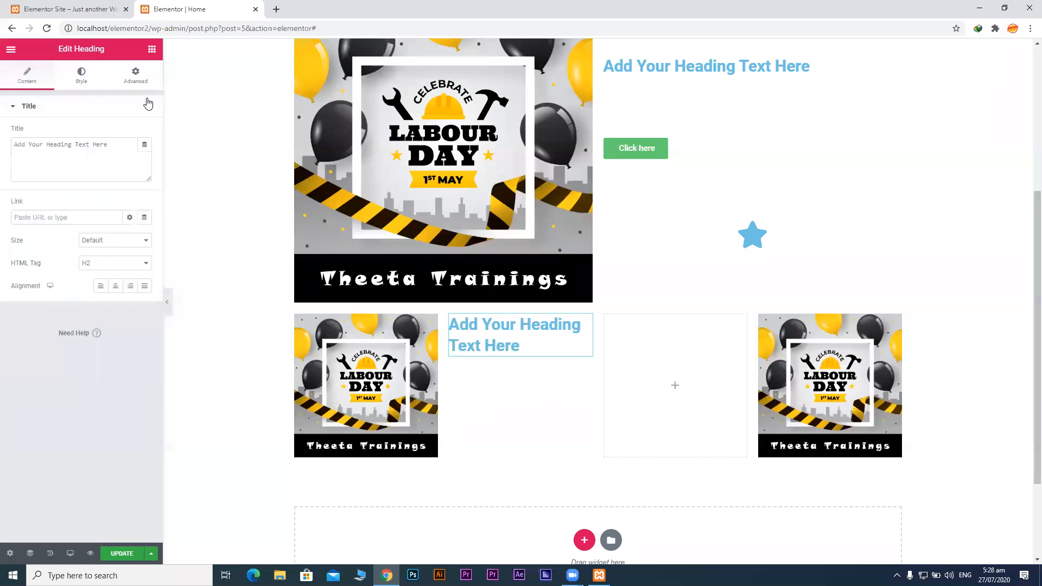
{"action": "left_click", "coordinate": [152, 49]}
{"action": "left_click_drag", "start_coordinate": [115, 148], "coordinate": [683, 364]}
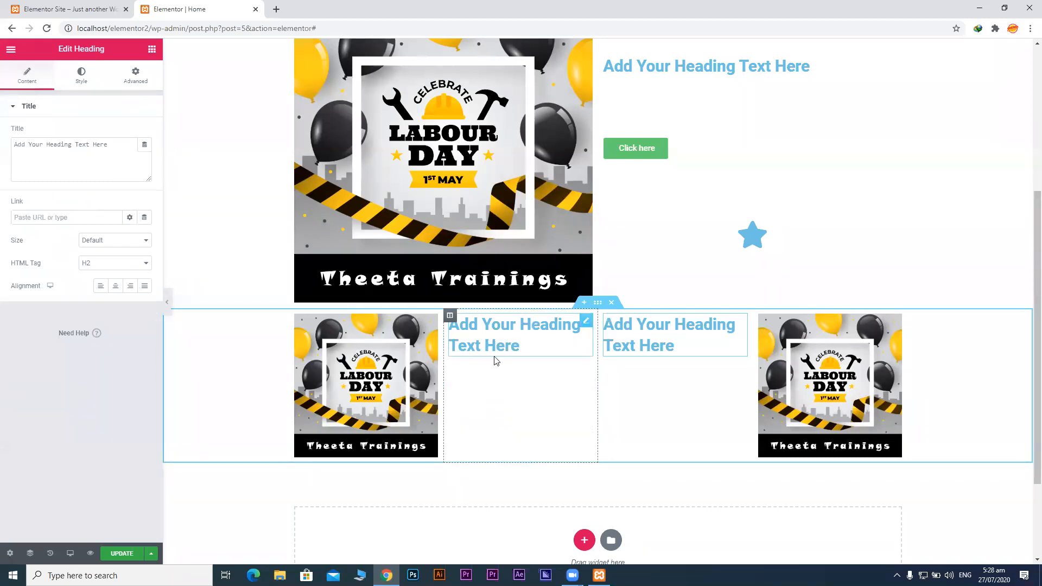
Set the vertical alignment of both heading columns between the small images to Middle.
{"action": "left_click", "coordinate": [450, 317]}
{"action": "left_click", "coordinate": [111, 157]}
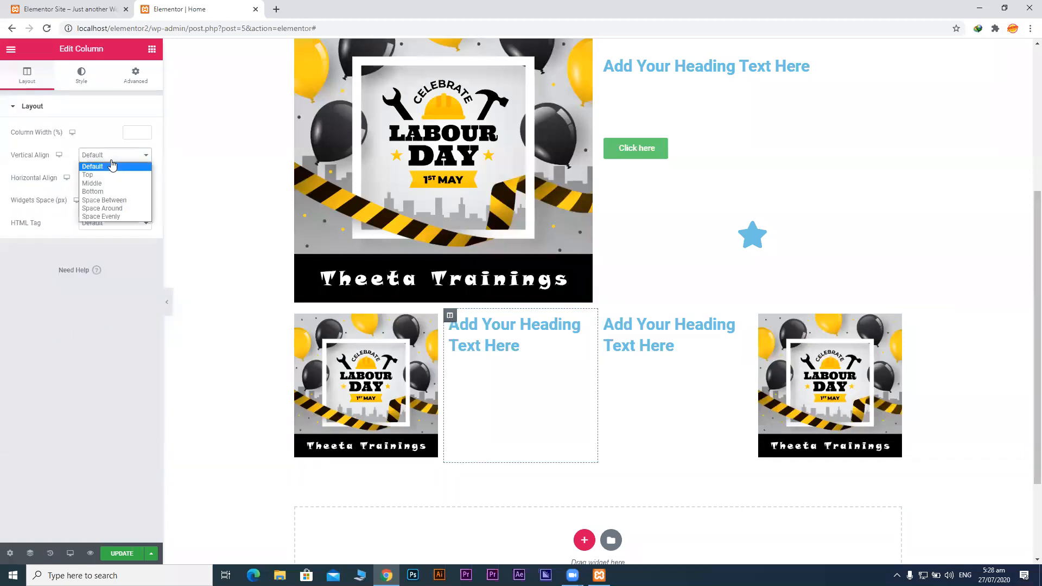
{"action": "left_click", "coordinate": [109, 184]}
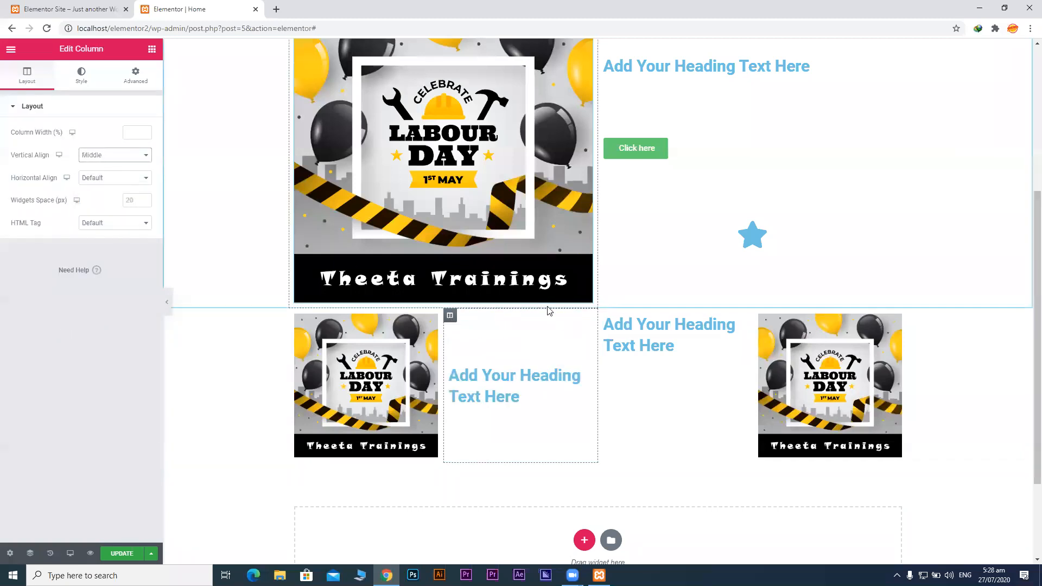
{"action": "left_click", "coordinate": [605, 317]}
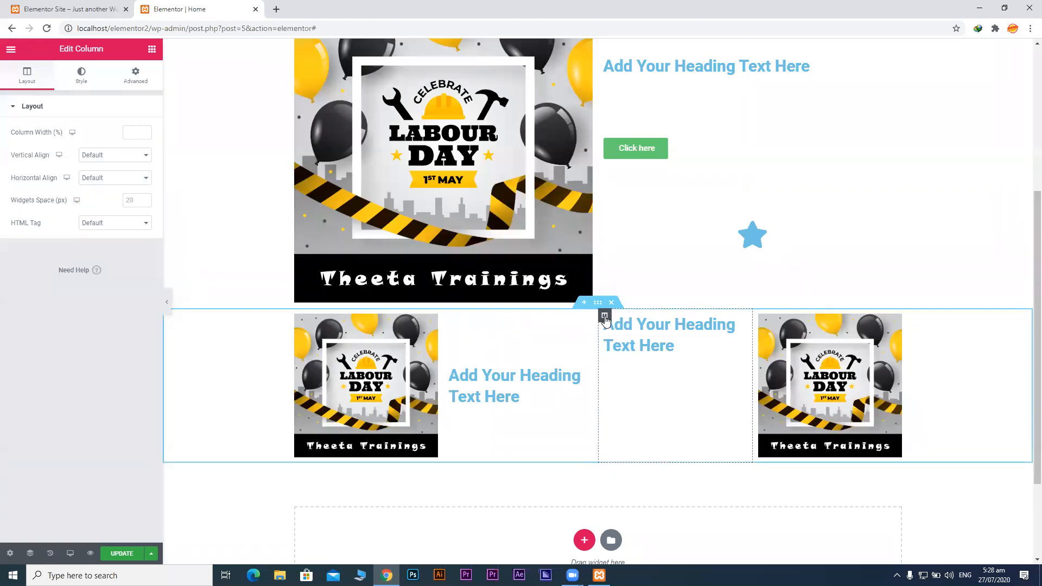
{"action": "left_click", "coordinate": [112, 156]}
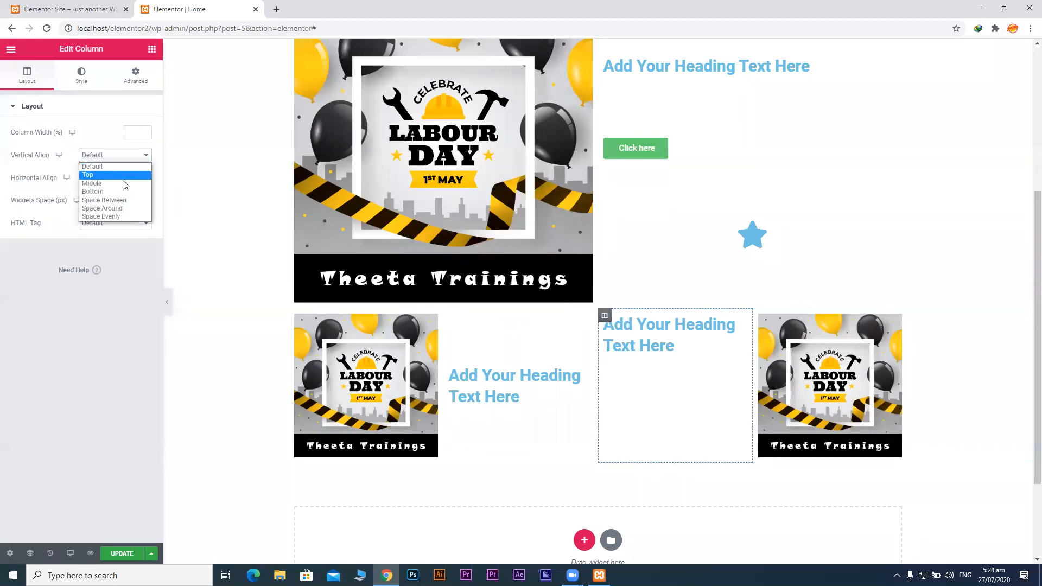
{"action": "left_click", "coordinate": [125, 184]}
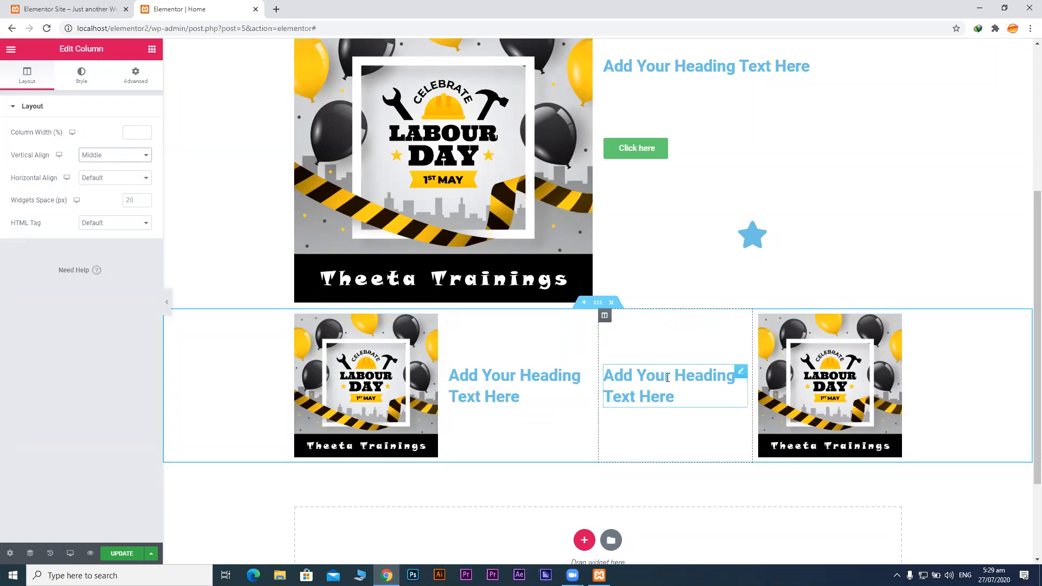
Insert a section with two equal columns above the four-column section and open the settings of each of its columns.
{"action": "left_click", "coordinate": [584, 304]}
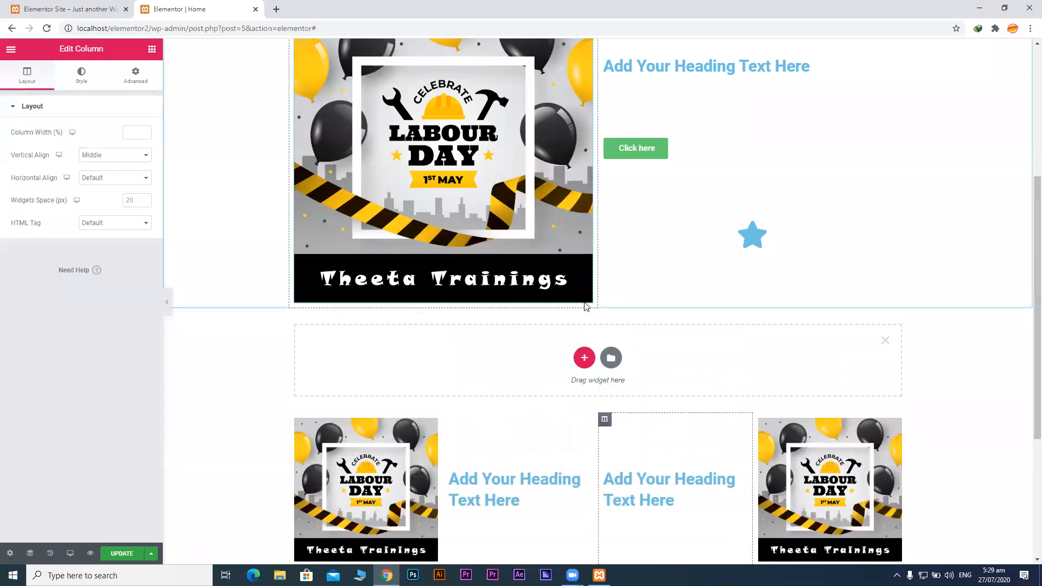
{"action": "left_click", "coordinate": [585, 359]}
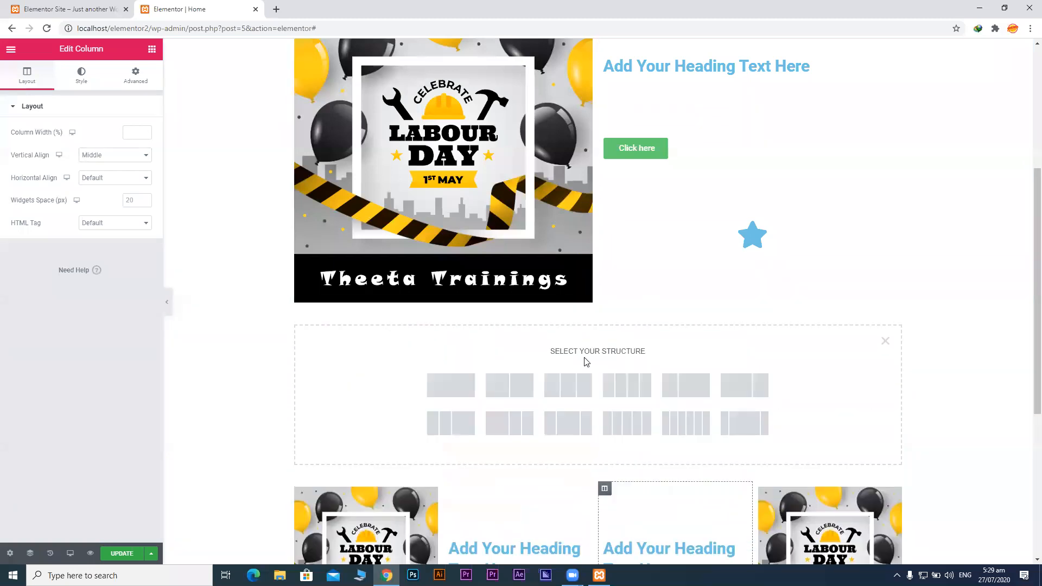
{"action": "left_click", "coordinate": [510, 391]}
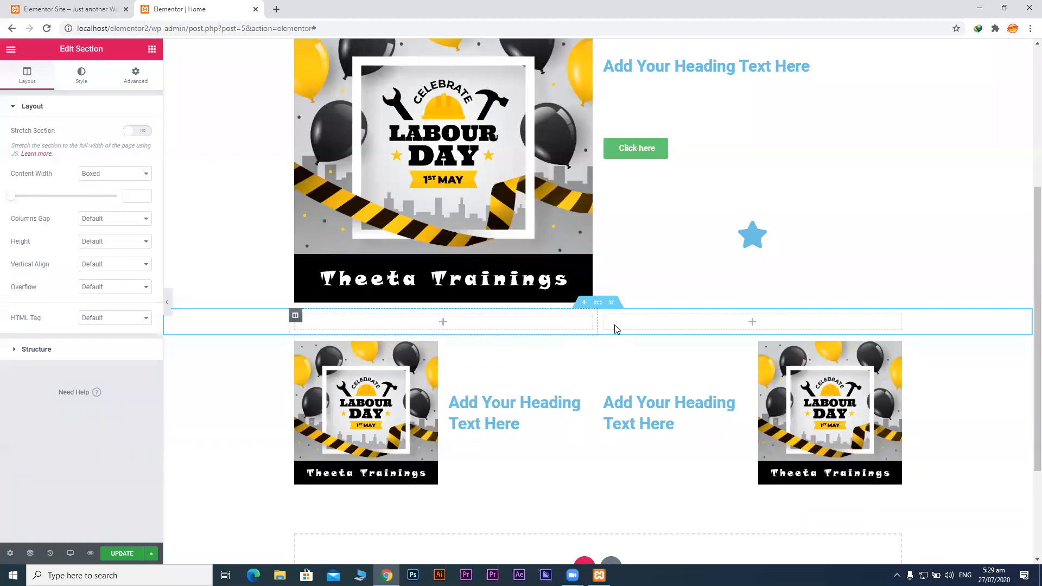
{"action": "left_click", "coordinate": [295, 315]}
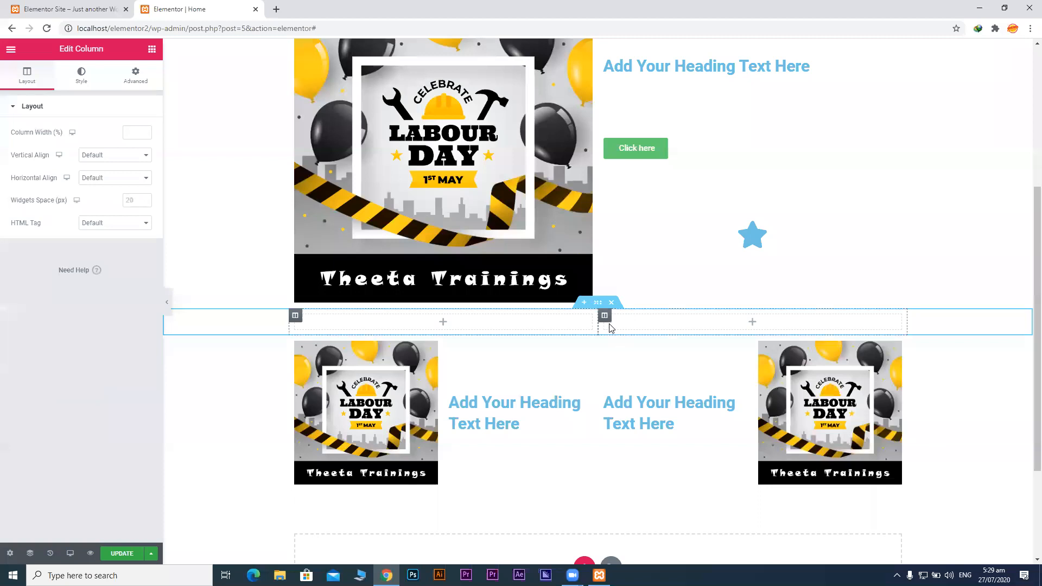
{"action": "left_click", "coordinate": [604, 315]}
Give the empty two-column section a Classic background, trying blue #4054B2 before choosing green #61CE70.
{"action": "left_click", "coordinate": [598, 304]}
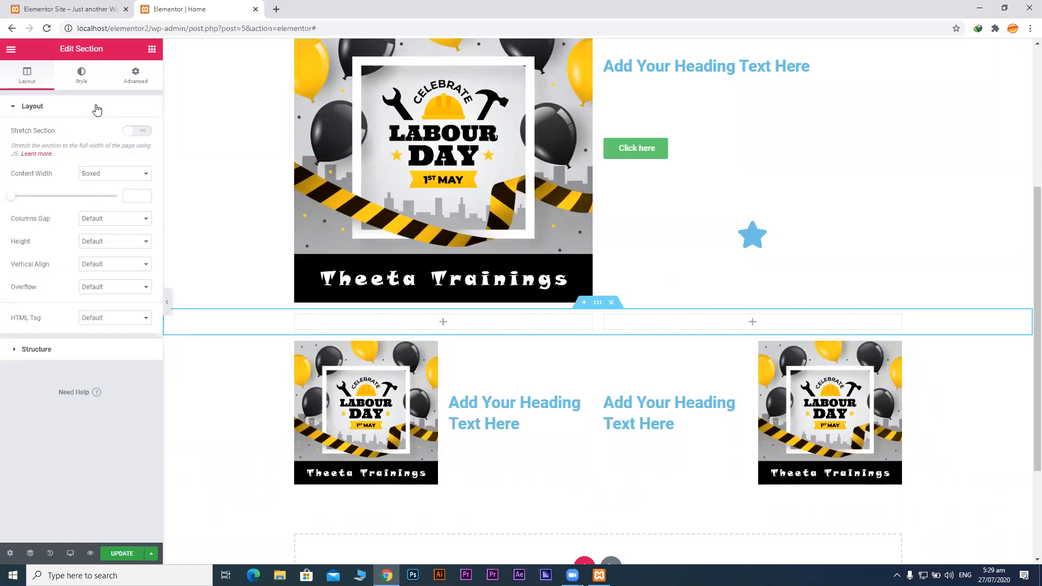
{"action": "left_click", "coordinate": [80, 79]}
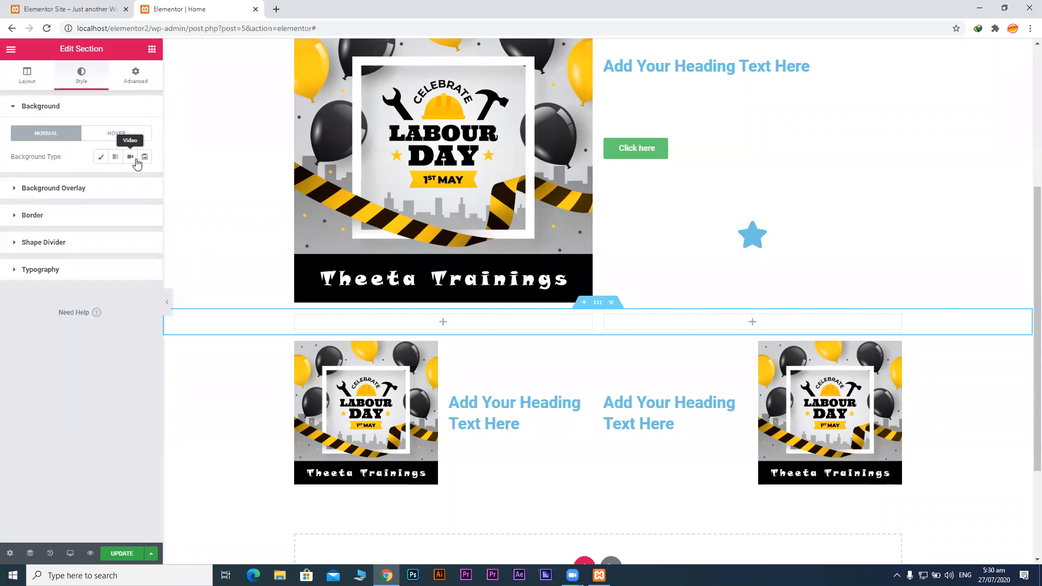
{"action": "left_click", "coordinate": [101, 158]}
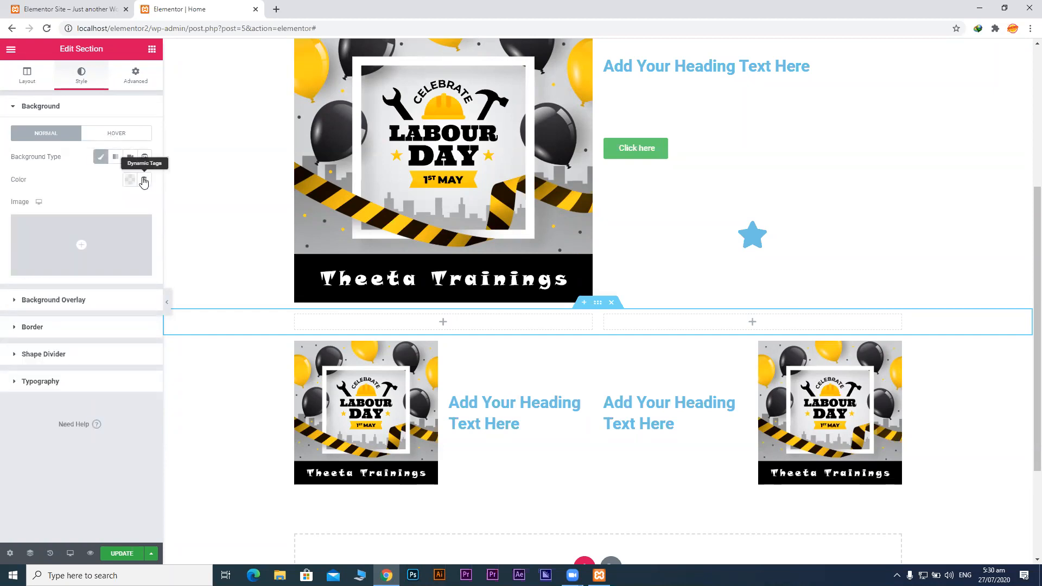
{"action": "mouse_move", "coordinate": [83, 250]}
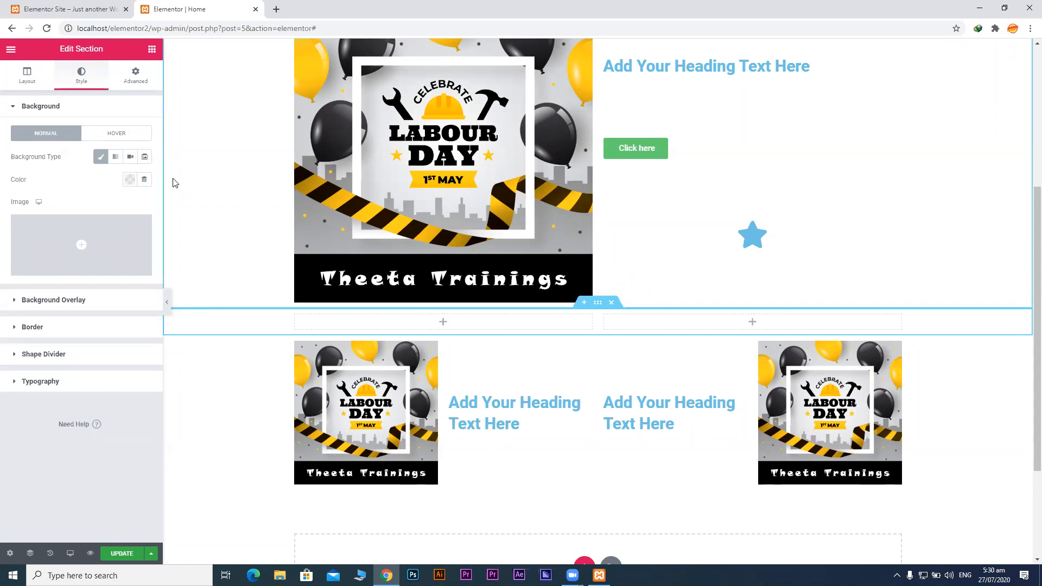
{"action": "left_click", "coordinate": [129, 181]}
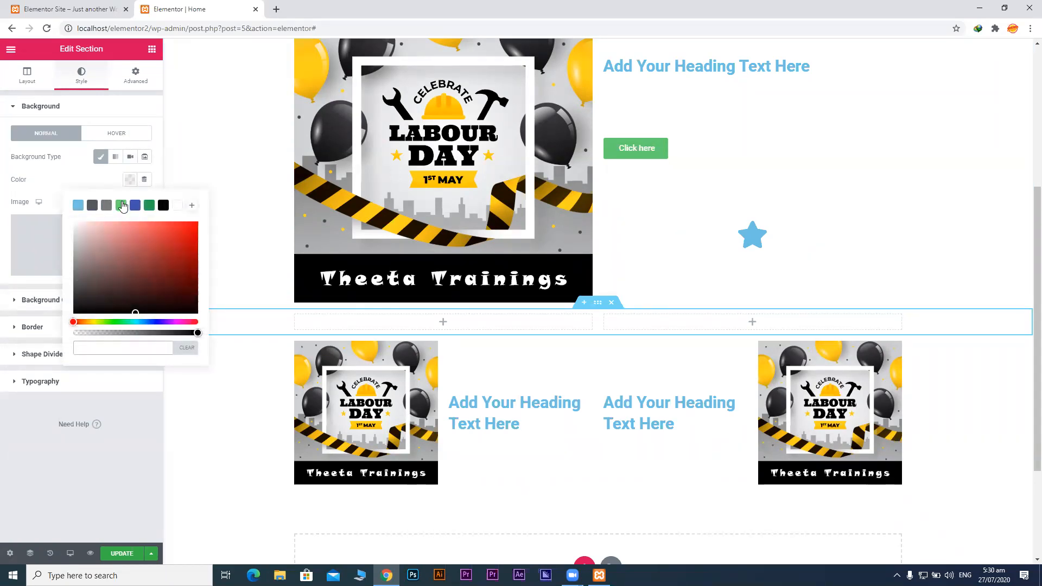
{"action": "left_click", "coordinate": [121, 206]}
{"action": "left_click", "coordinate": [135, 207]}
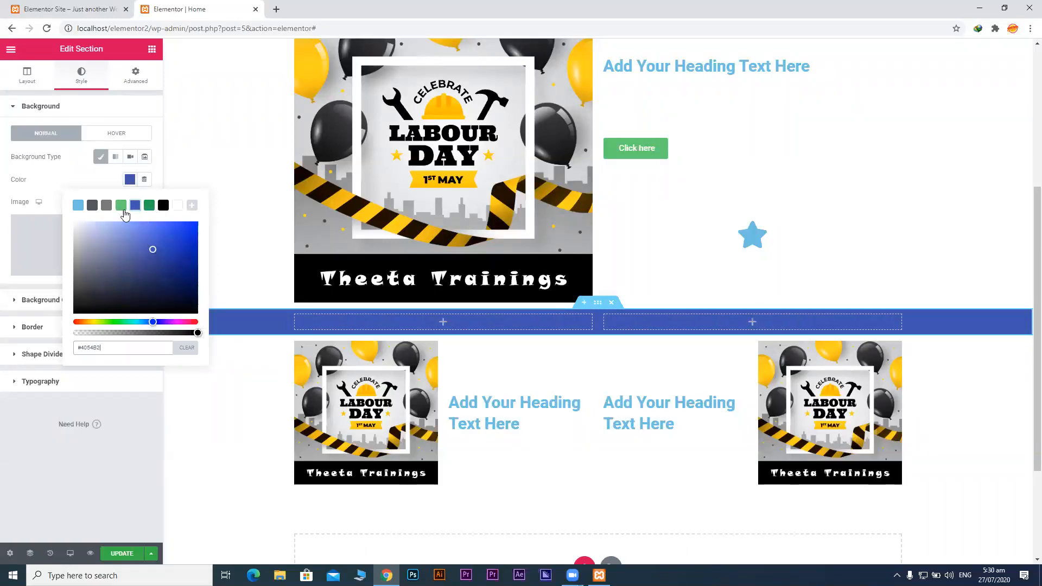
{"action": "left_click", "coordinate": [121, 207]}
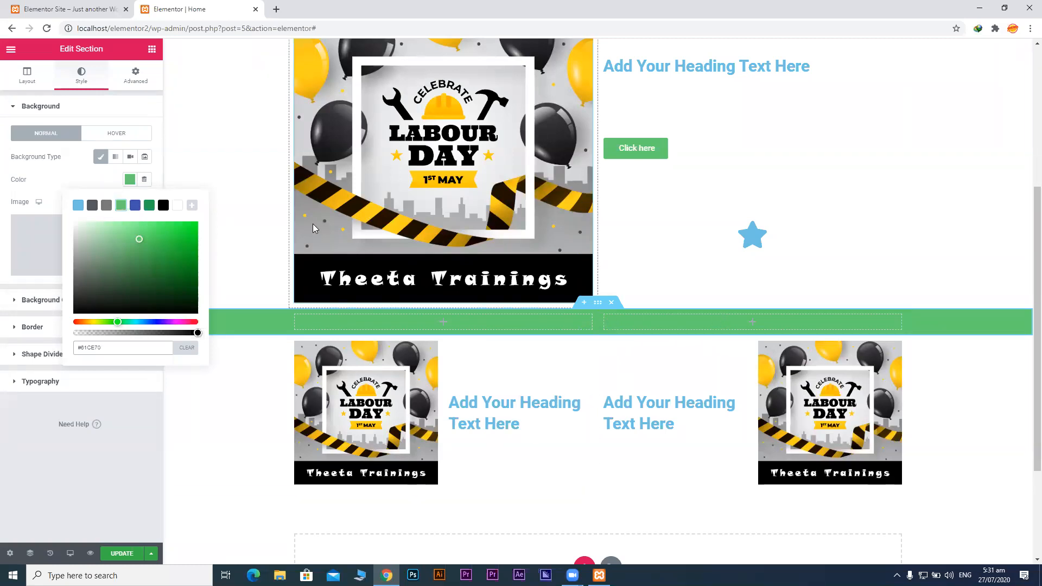
{"action": "left_click", "coordinate": [160, 97]}
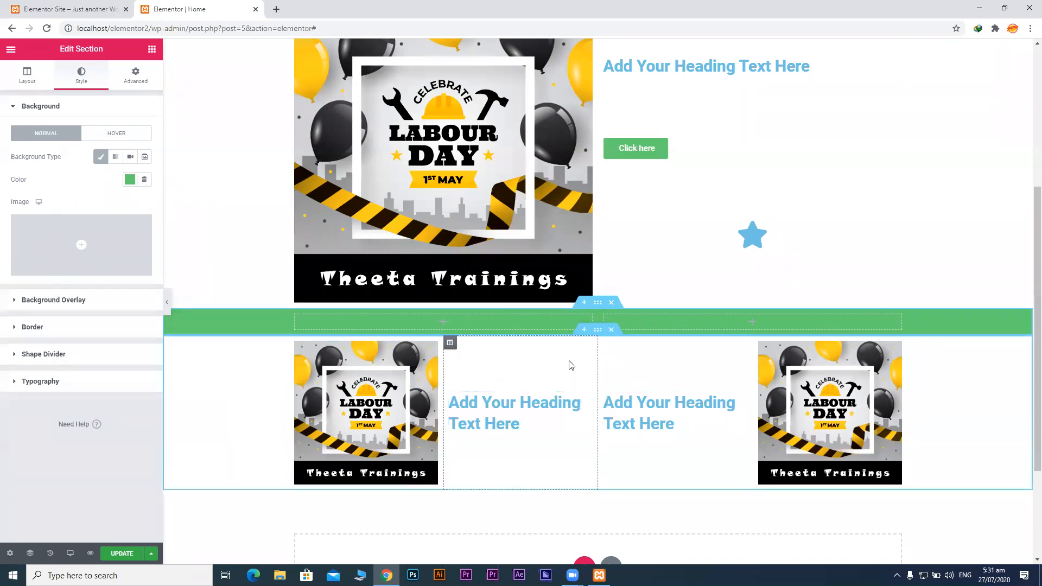
Give the four-column section with the small images and headings a Classic background in dark red.
{"action": "left_click", "coordinate": [598, 332]}
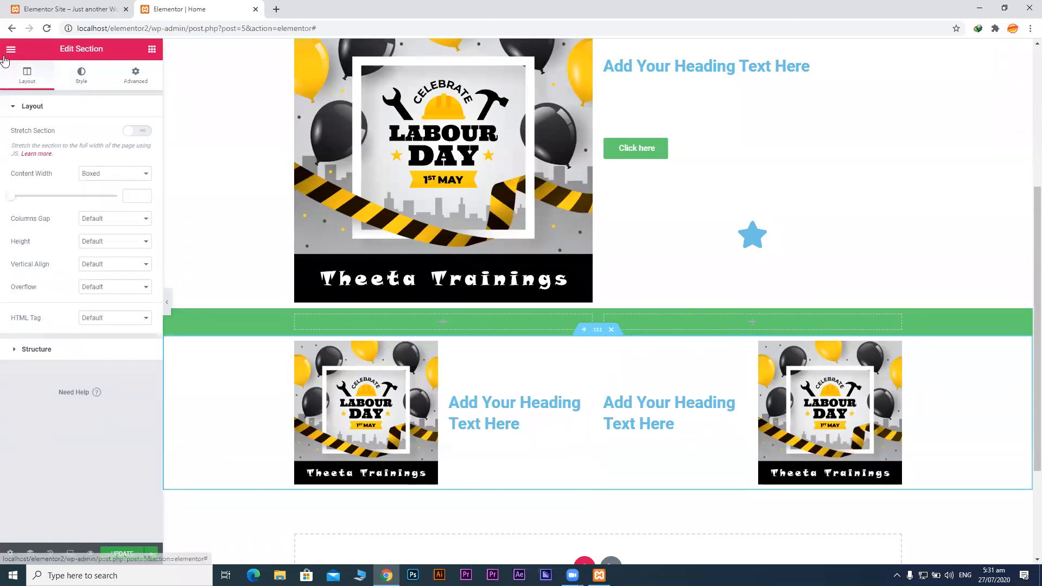
{"action": "left_click", "coordinate": [77, 80]}
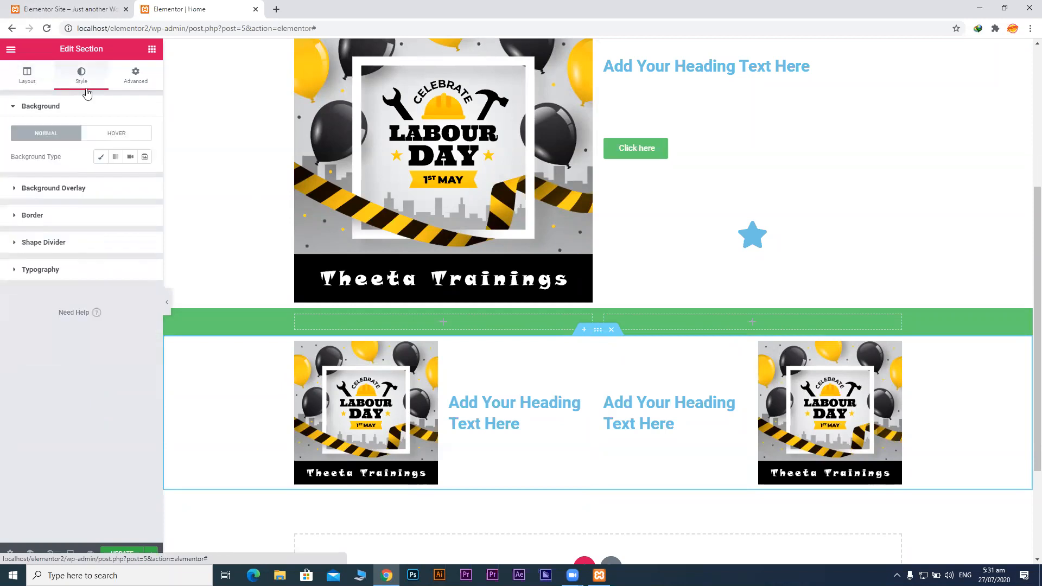
{"action": "left_click", "coordinate": [102, 158]}
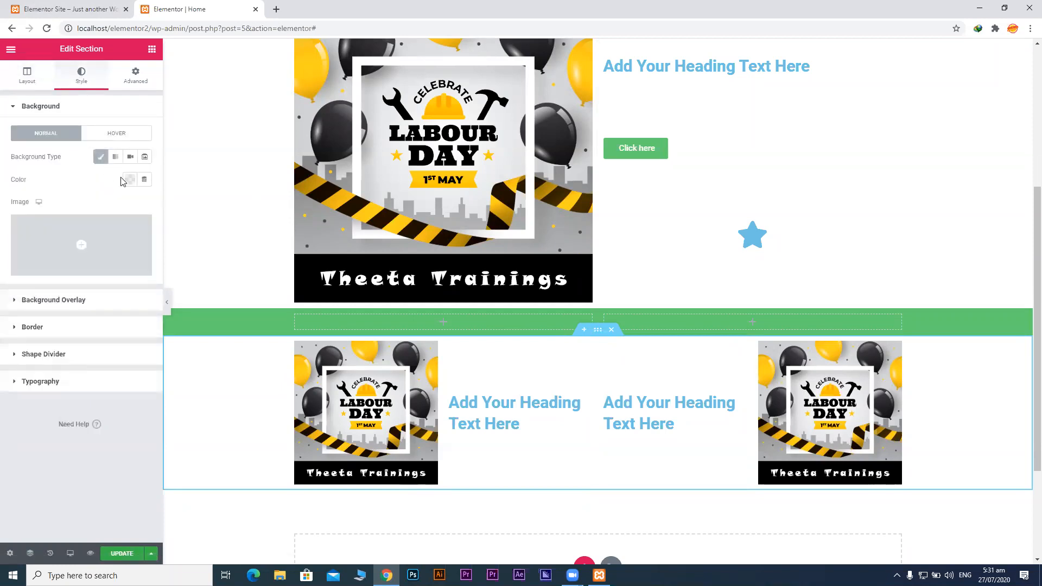
{"action": "left_click", "coordinate": [130, 179]}
{"action": "left_click", "coordinate": [174, 252]}
{"action": "mouse_move", "coordinate": [183, 242]}
{"action": "left_mouse_down"}
{"action": "mouse_move", "coordinate": [208, 225]}
{"action": "mouse_move", "coordinate": [165, 244]}
{"action": "mouse_move", "coordinate": [172, 233]}
{"action": "mouse_move", "coordinate": [185, 269]}
{"action": "left_mouse_up"}
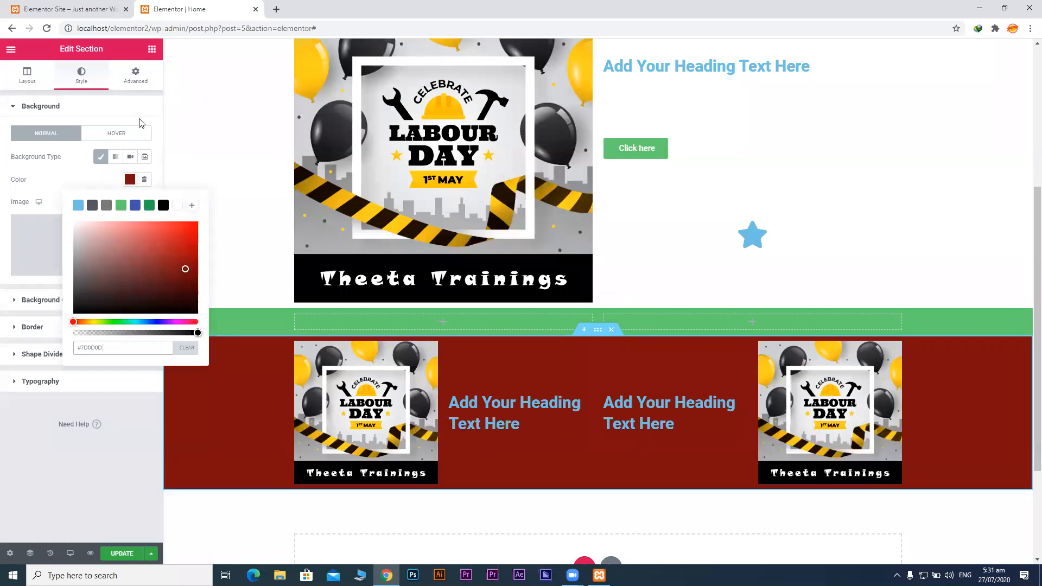
Give the first heading column of the four-column section a Classic background in white #FFFFFF.
{"action": "left_click", "coordinate": [152, 49]}
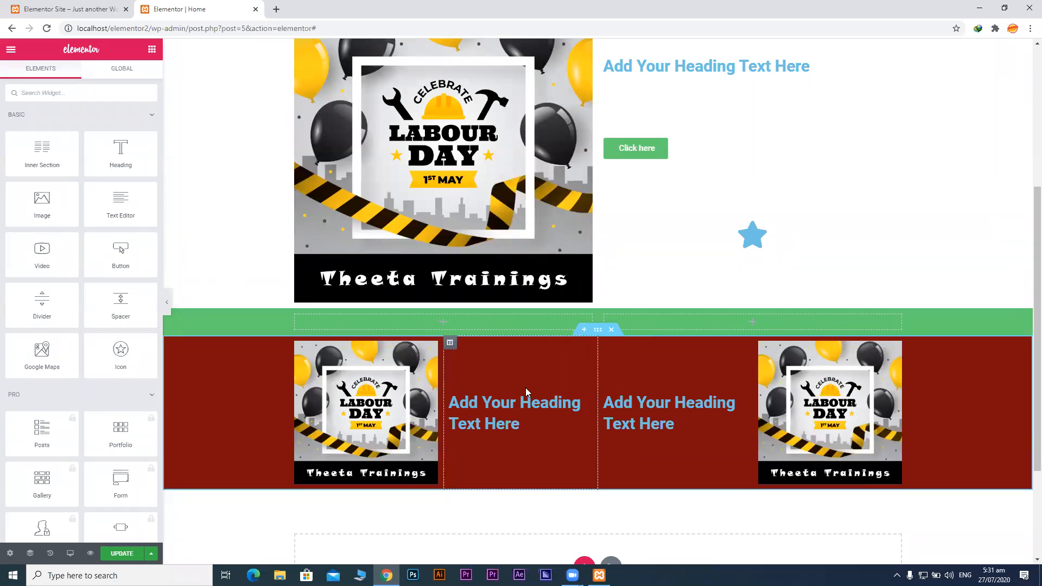
{"action": "left_click", "coordinate": [598, 332]}
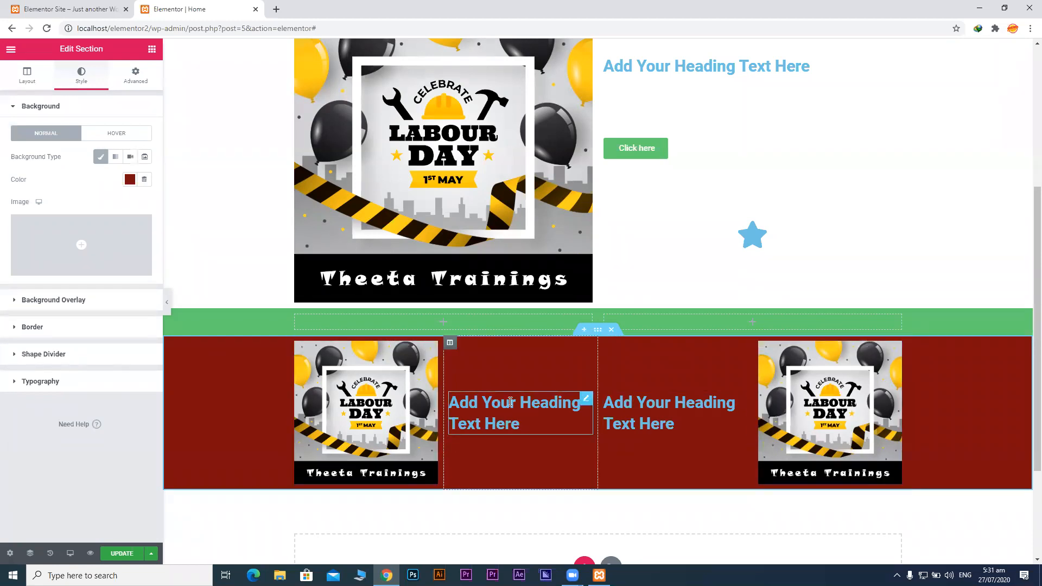
{"action": "left_click", "coordinate": [450, 344]}
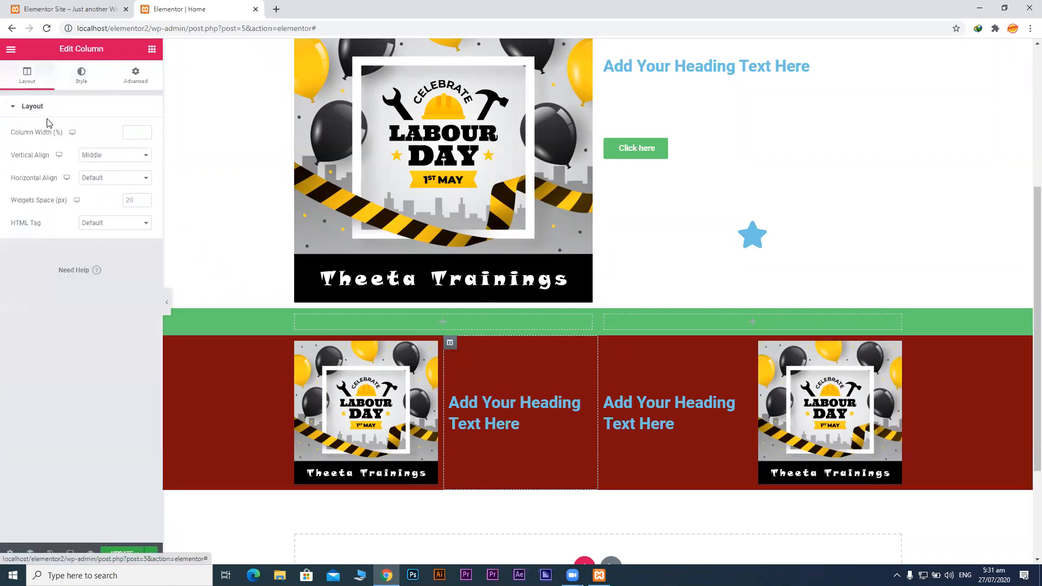
{"action": "left_click", "coordinate": [82, 86]}
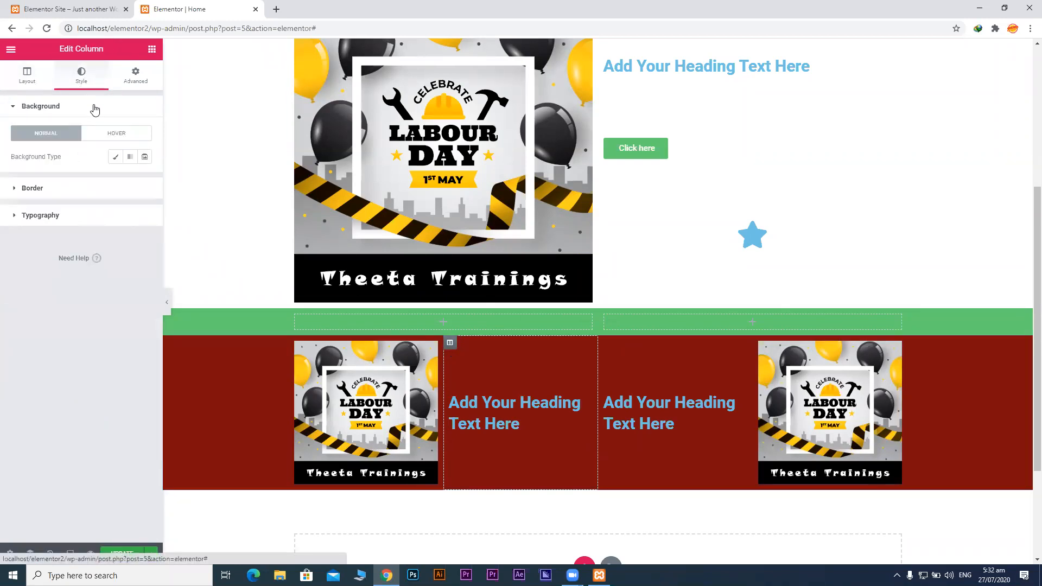
{"action": "left_click", "coordinate": [118, 156]}
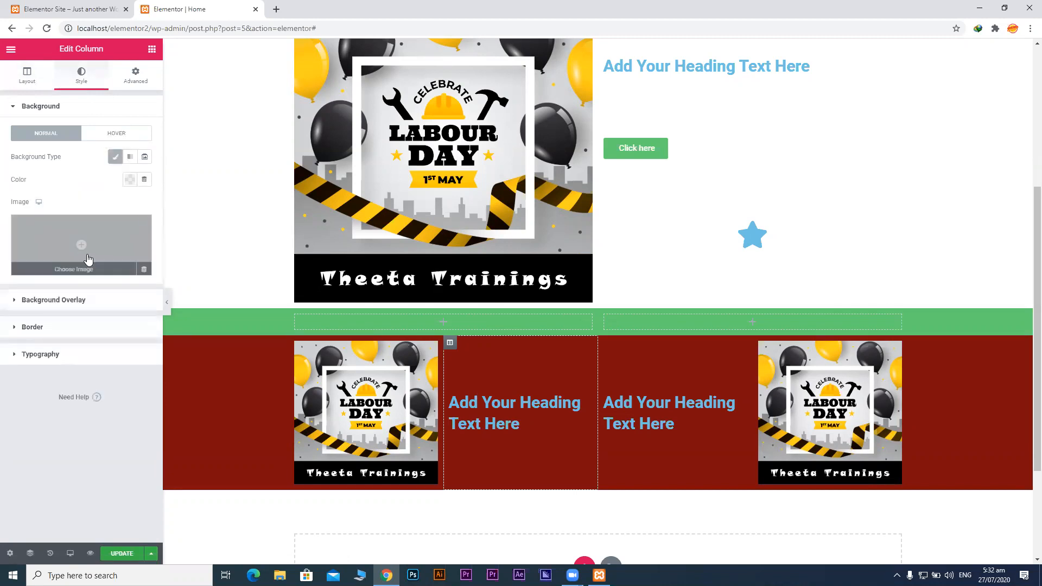
{"action": "left_click", "coordinate": [132, 183]}
{"action": "left_click_drag", "start_coordinate": [149, 234], "coordinate": [61, 221]}
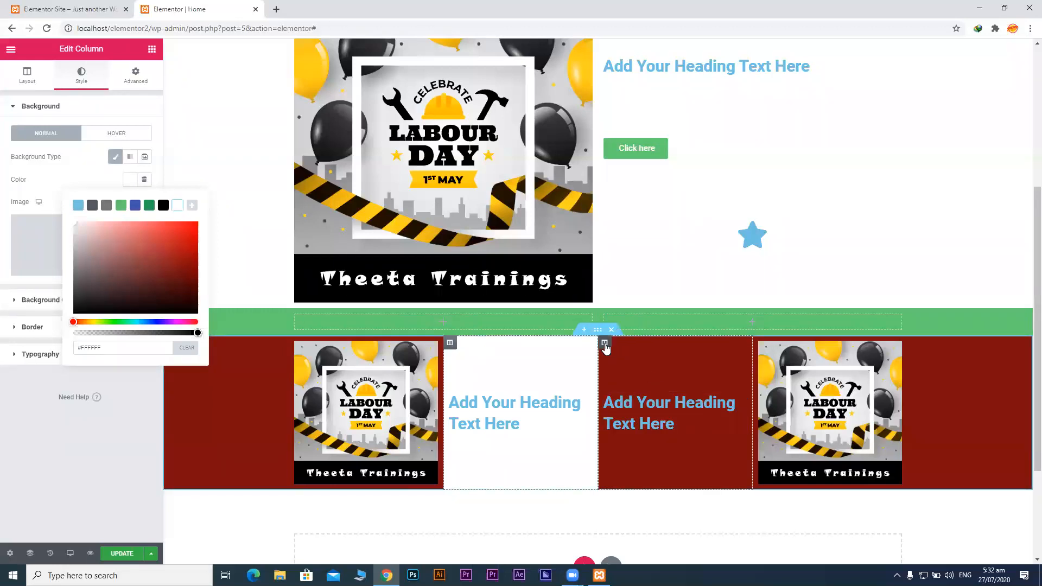
Give the second heading column of the four-column section a Classic background in white #FFFFFF.
{"action": "left_click", "coordinate": [605, 343]}
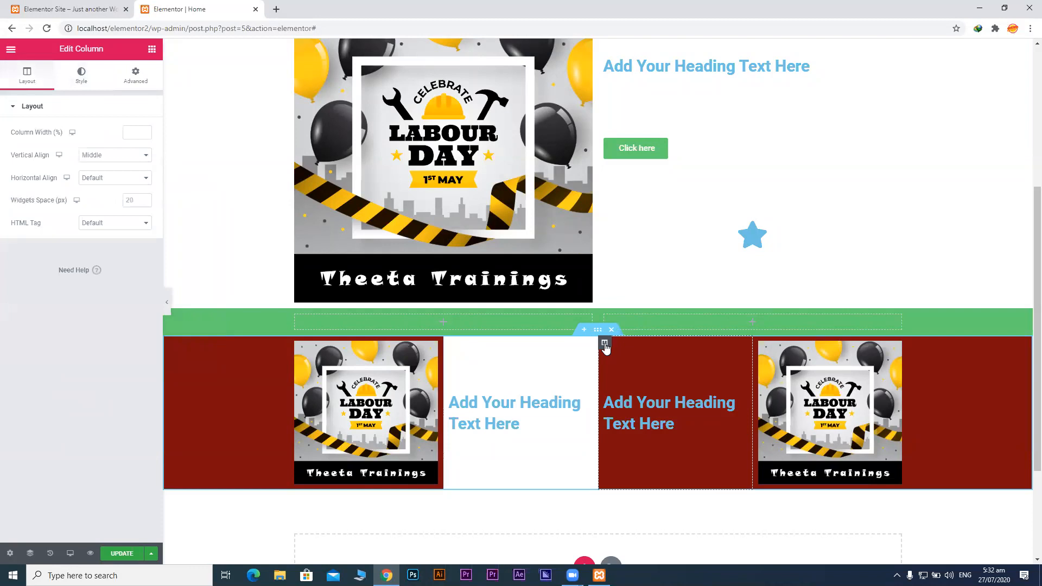
{"action": "left_click", "coordinate": [82, 73]}
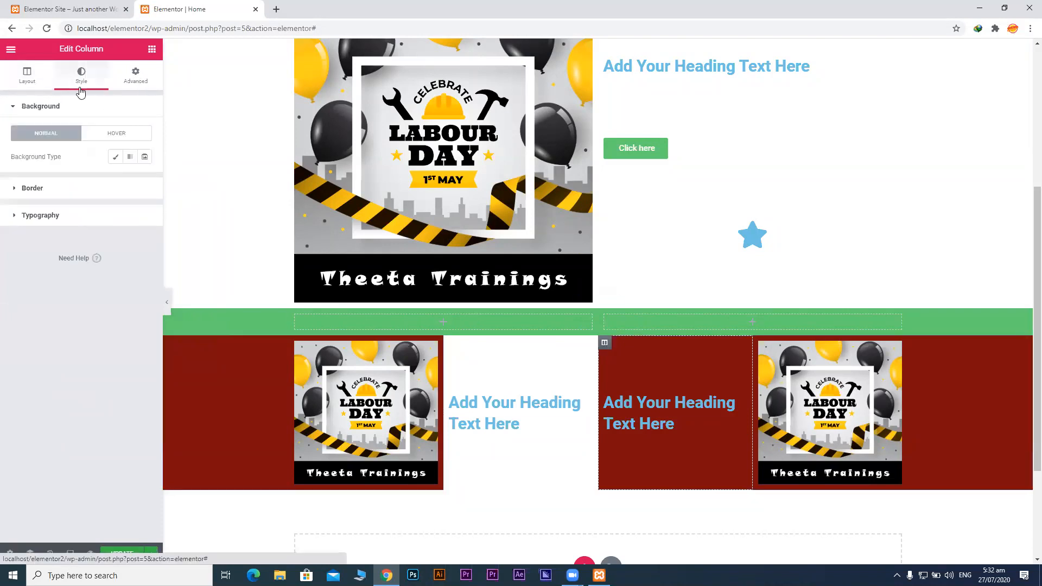
{"action": "left_click", "coordinate": [115, 158]}
{"action": "left_click", "coordinate": [130, 179]}
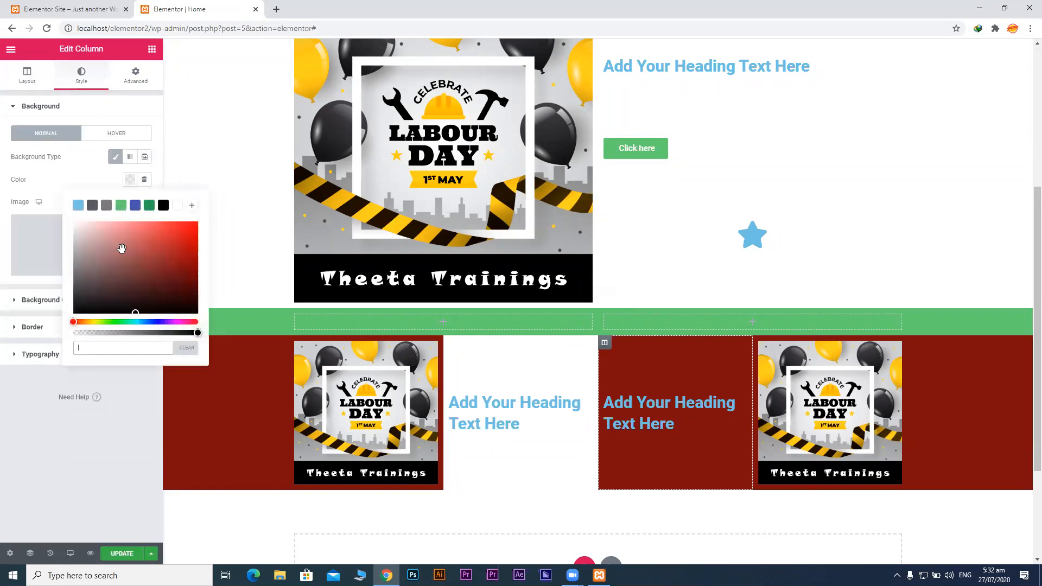
{"action": "left_click_drag", "start_coordinate": [100, 245], "coordinate": [67, 220]}
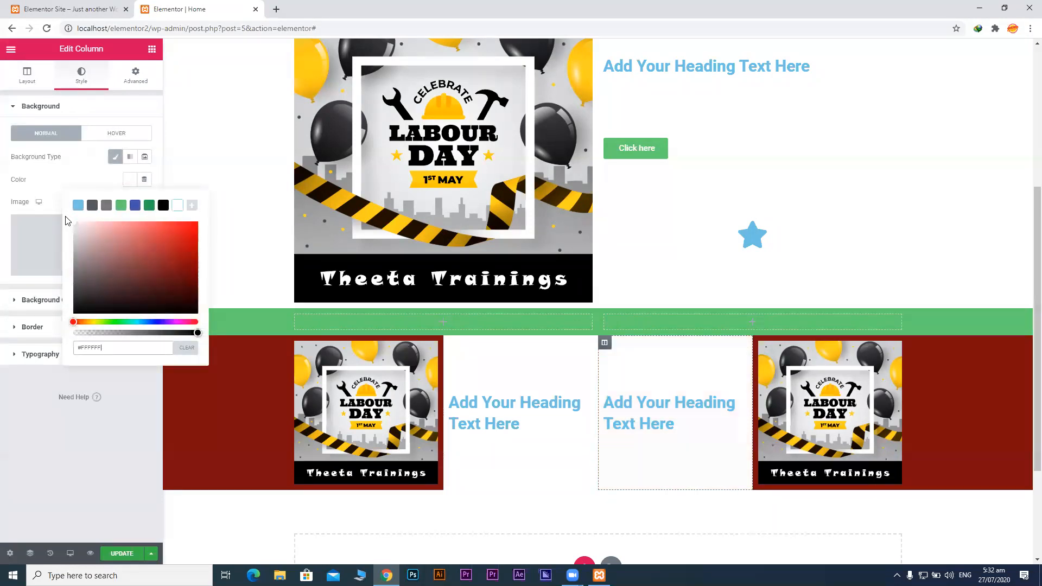
{"action": "left_click", "coordinate": [153, 105]}
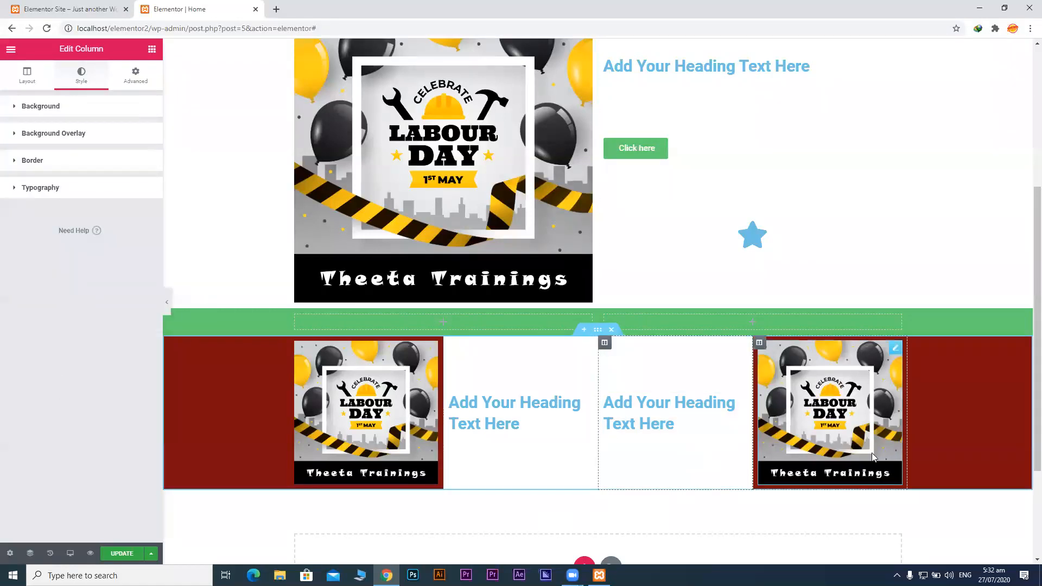
Update the page, then open the live Home page in the other browser tab and look through its sections down to the footer.
{"action": "left_click", "coordinate": [123, 555]}
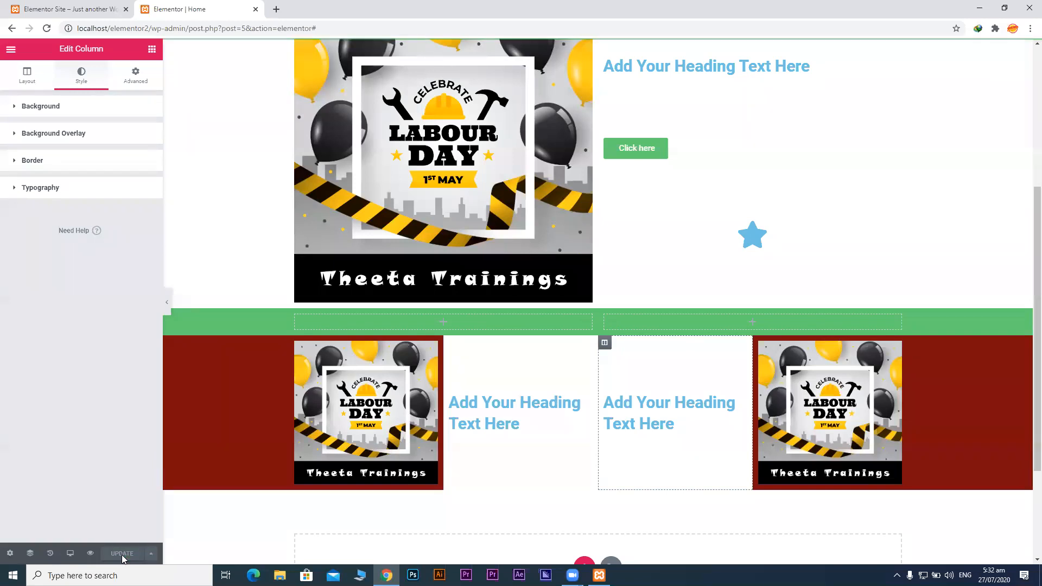
{"action": "left_click", "coordinate": [58, 6]}
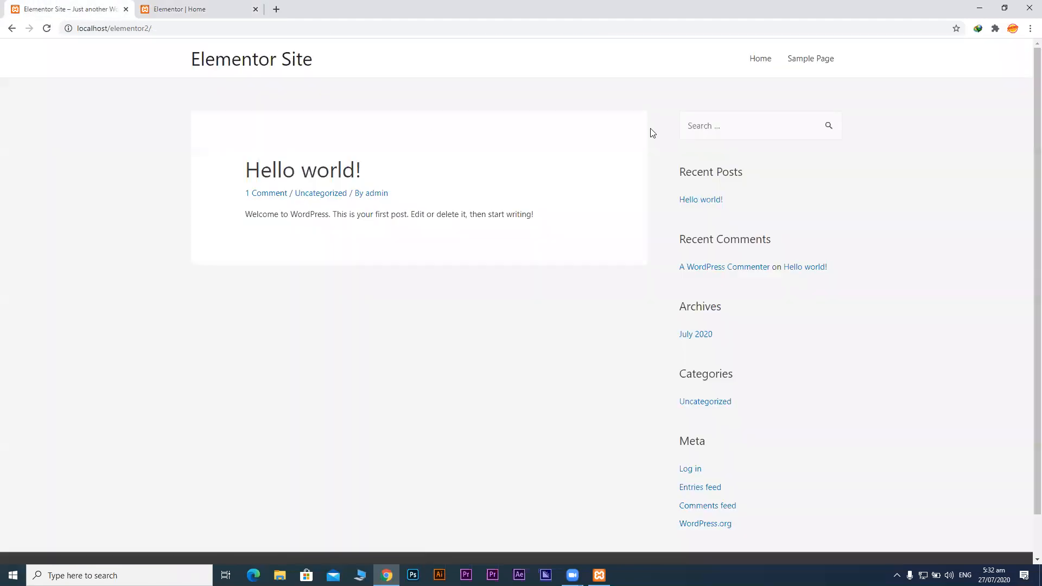
{"action": "left_click", "coordinate": [773, 62]}
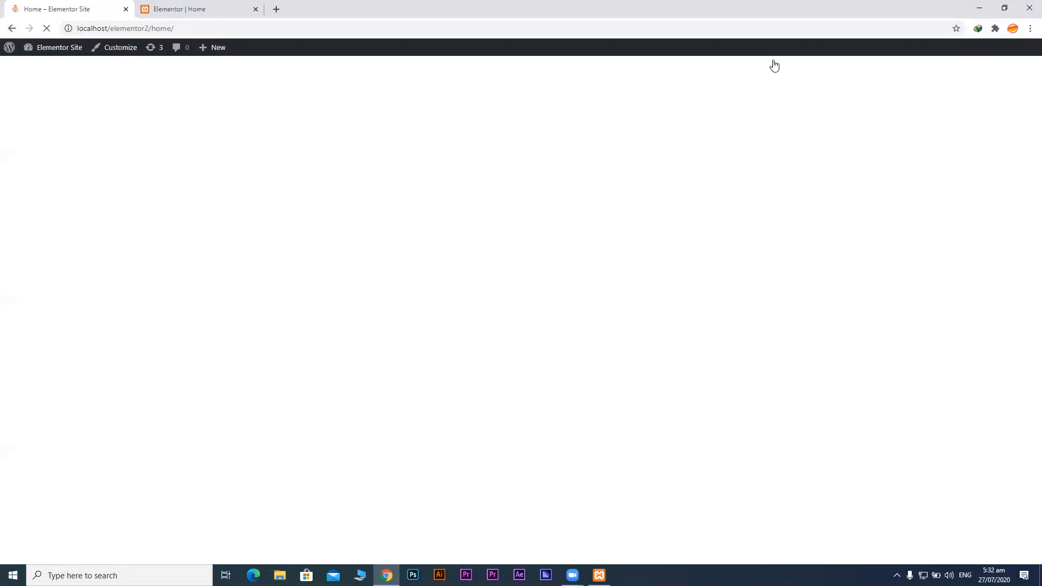
{"action": "left_click", "coordinate": [175, 5]}
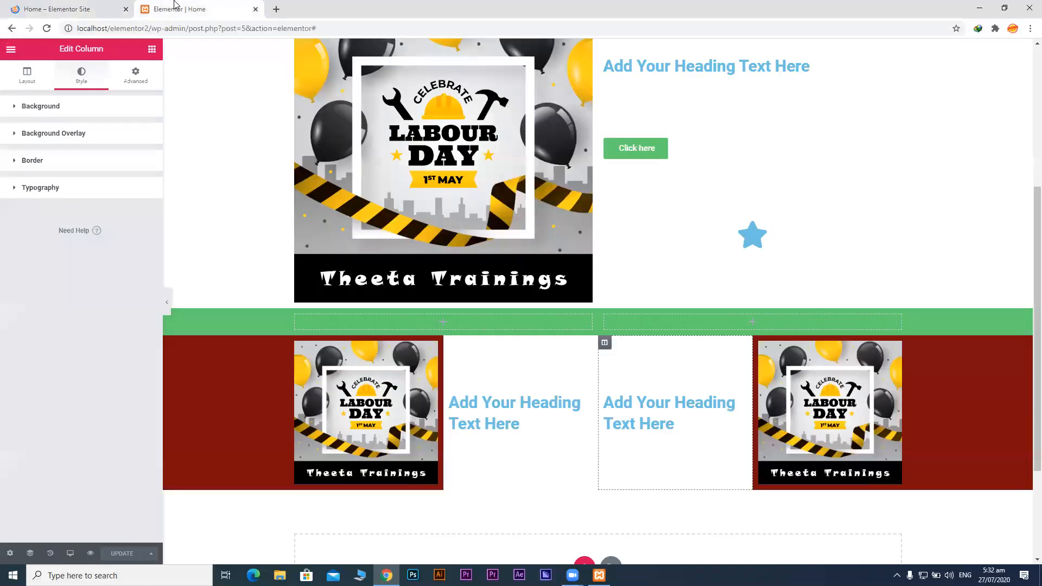
{"action": "left_click", "coordinate": [93, 7]}
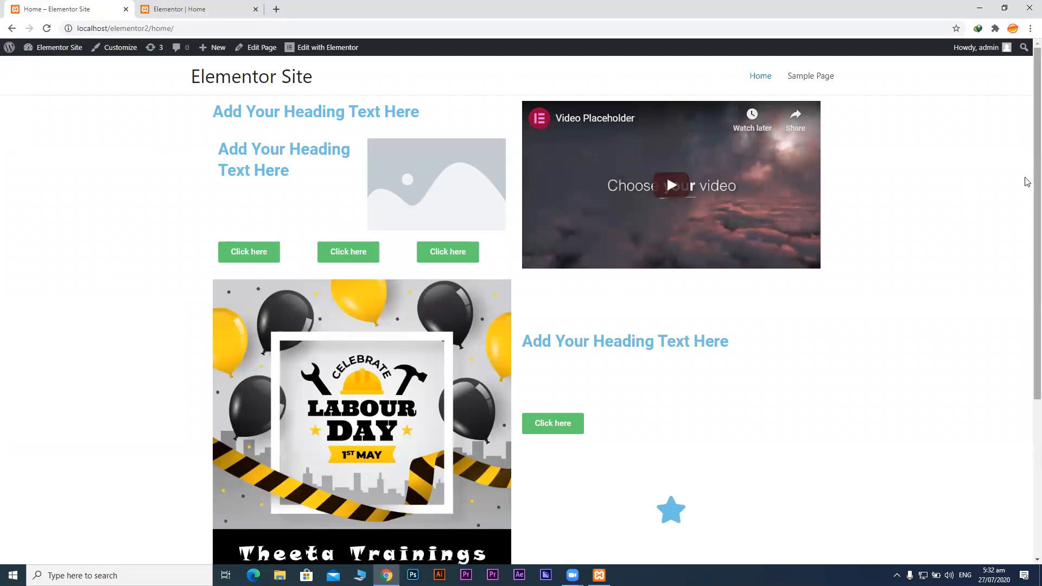
{"action": "left_click_drag", "start_coordinate": [1026, 106], "coordinate": [1027, 268]}
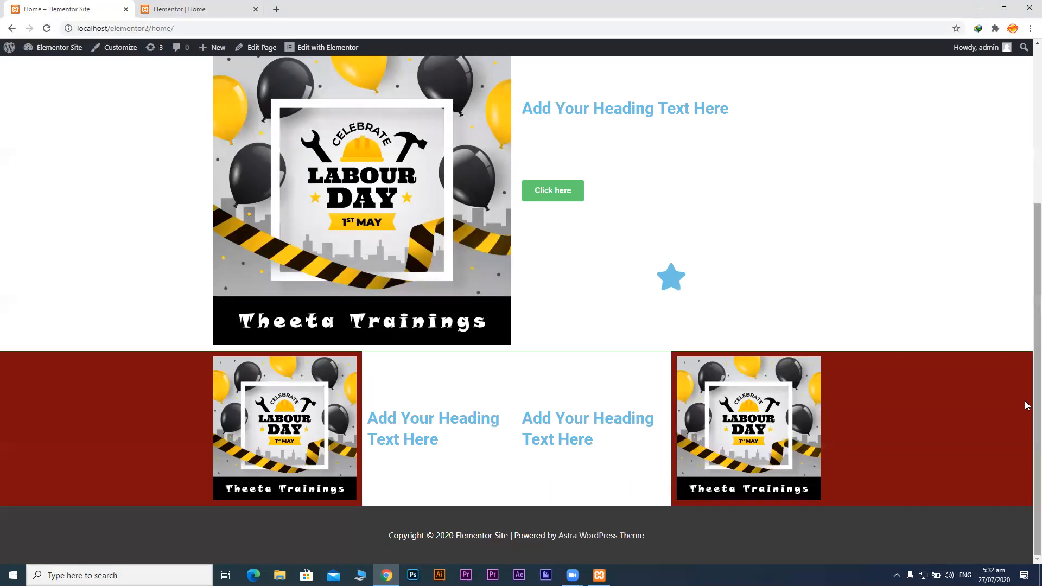
{"action": "scroll", "coordinate": [1026, 406], "scroll_direction": "up", "scroll_amount": 5}
{"action": "scroll", "coordinate": [1027, 315], "scroll_direction": "down", "scroll_amount": 5}
{"action": "scroll", "coordinate": [1028, 227], "scroll_direction": "up", "scroll_amount": 5}
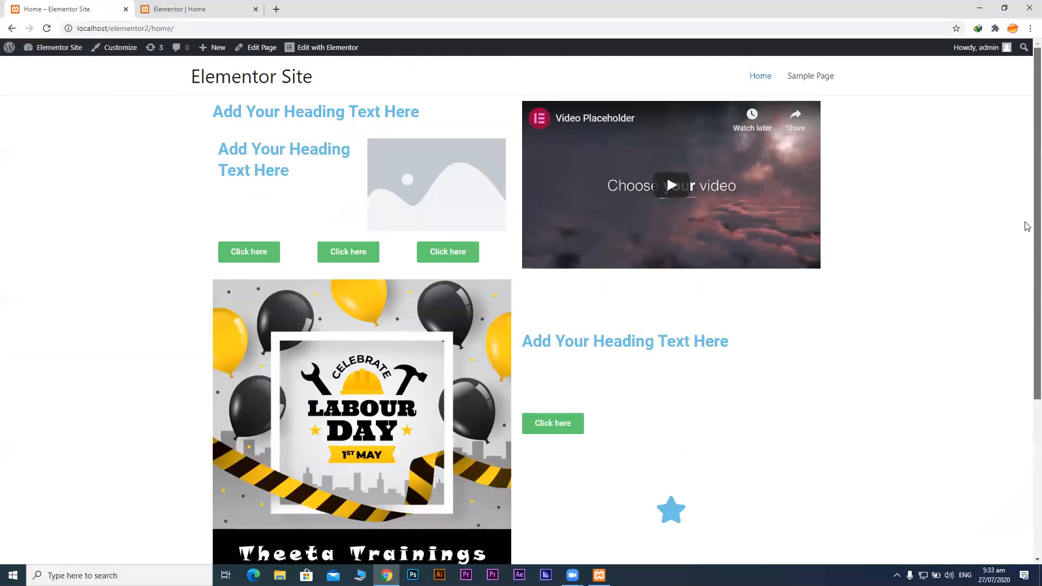
{"action": "scroll", "coordinate": [1028, 232], "scroll_direction": "down", "scroll_amount": 3}
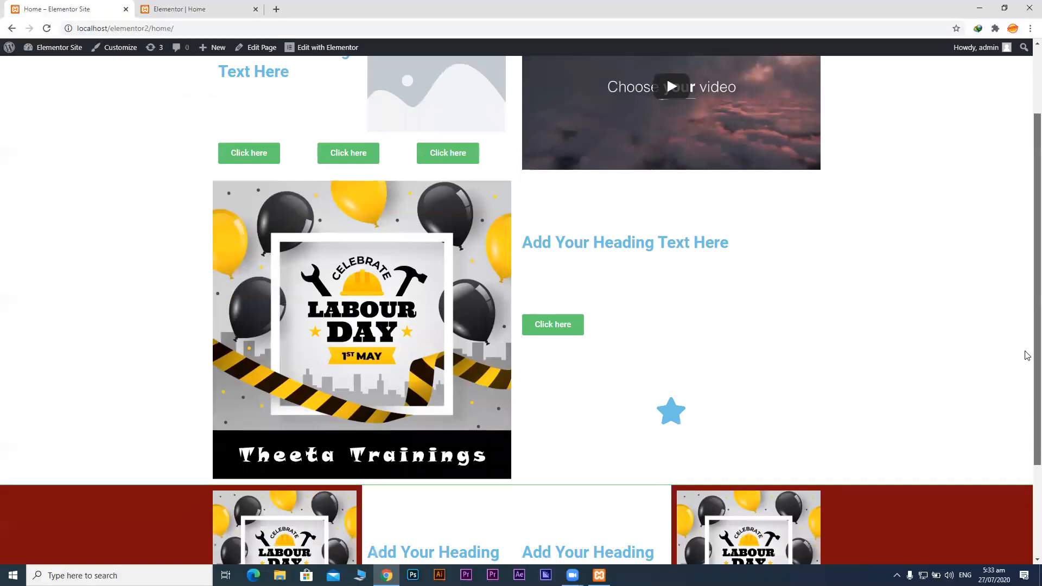
{"action": "scroll", "coordinate": [1026, 465], "scroll_direction": "down", "scroll_amount": 1}
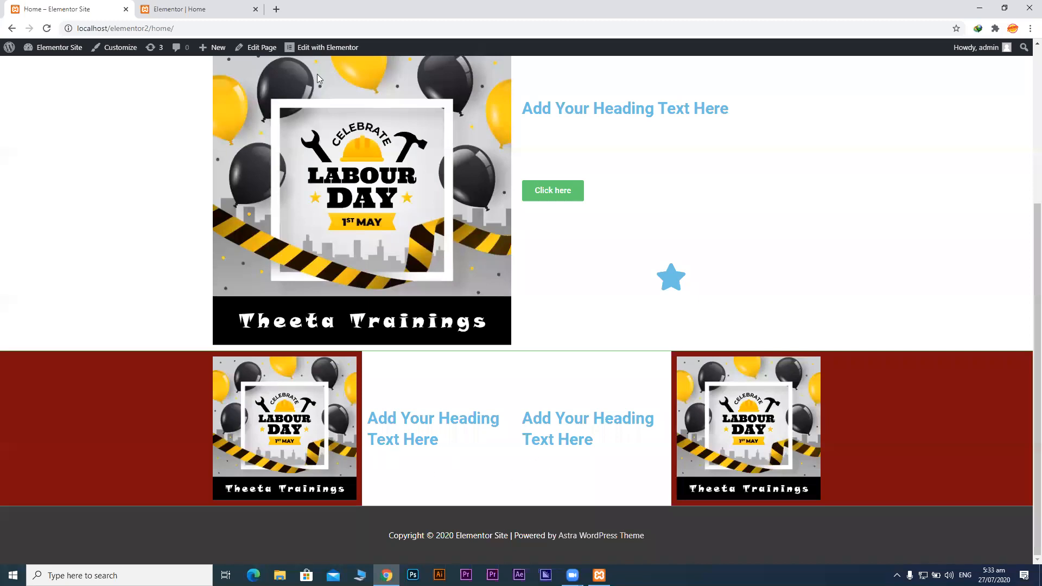
Open google.com in a new browser tab, search for "box model" and open the image results with the CSS box model diagram.
{"action": "left_click", "coordinate": [275, 9]}
{"action": "type", "text": "google.com"}
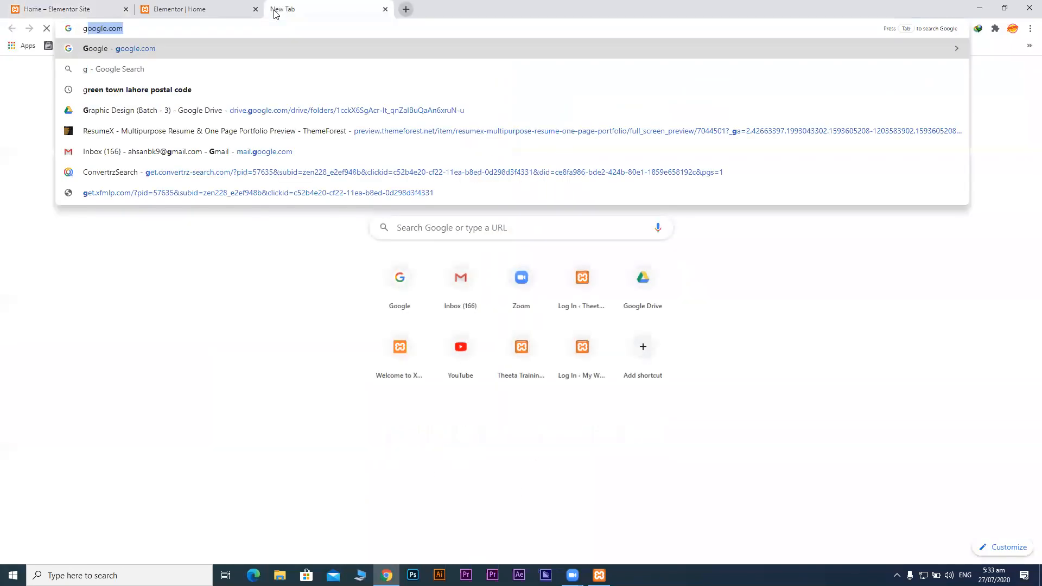
{"action": "key", "text": "Return"}
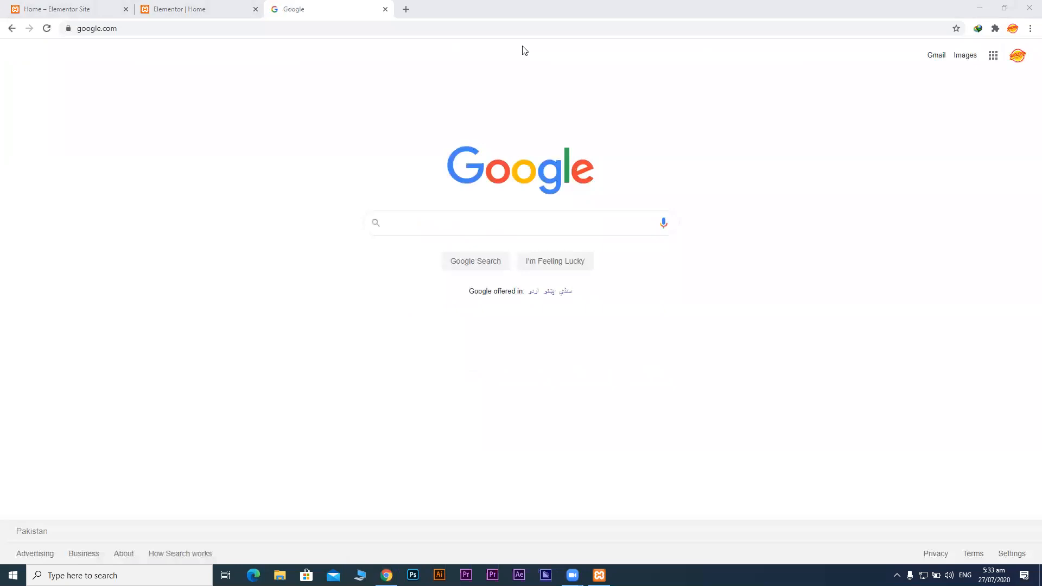
{"action": "left_click", "coordinate": [591, 226]}
{"action": "type", "text": "b"}
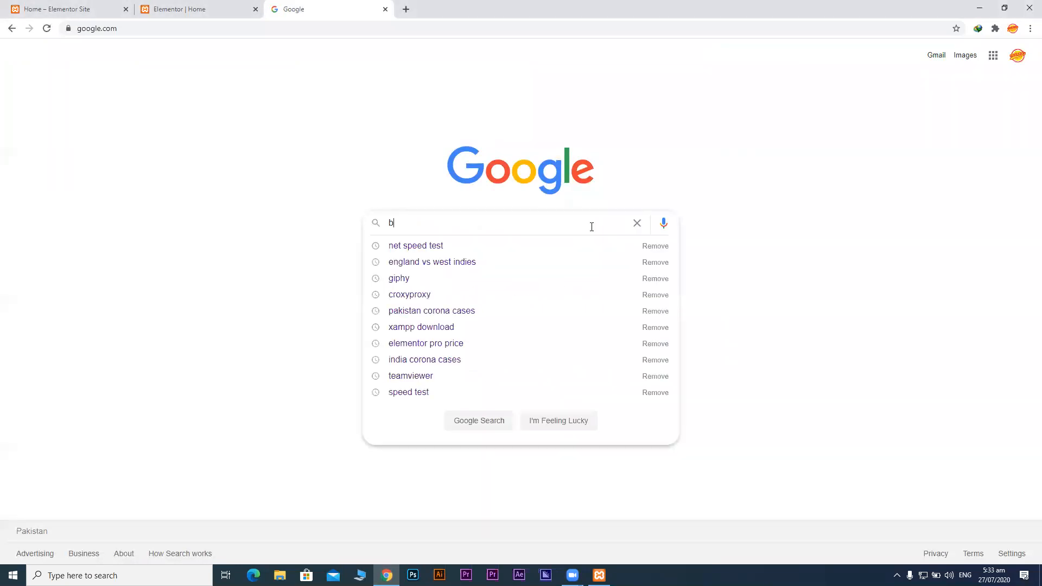
{"action": "type", "text": "ox model"}
{"action": "key", "text": "Return"}
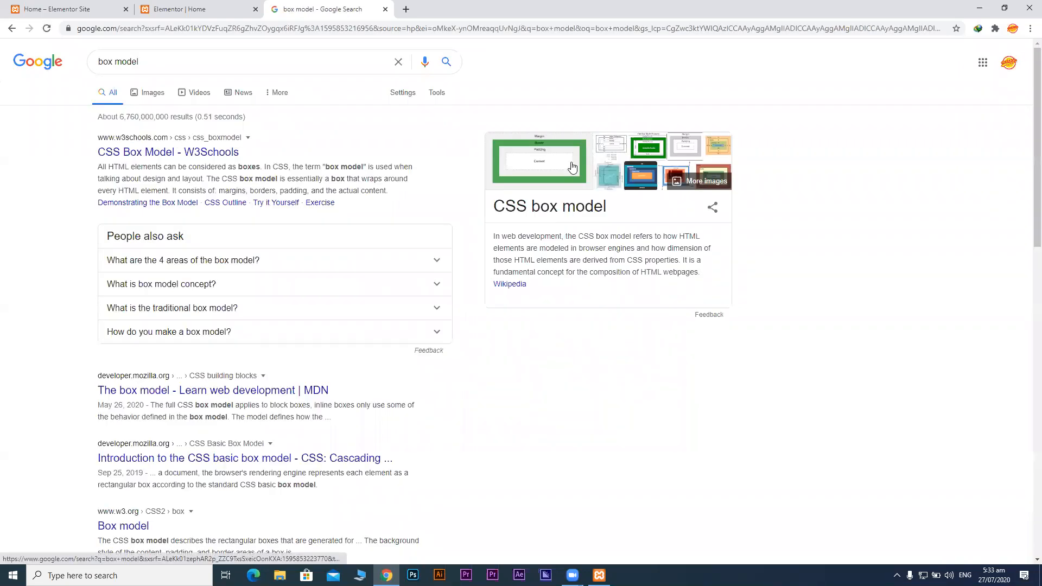
{"action": "left_click", "coordinate": [538, 163]}
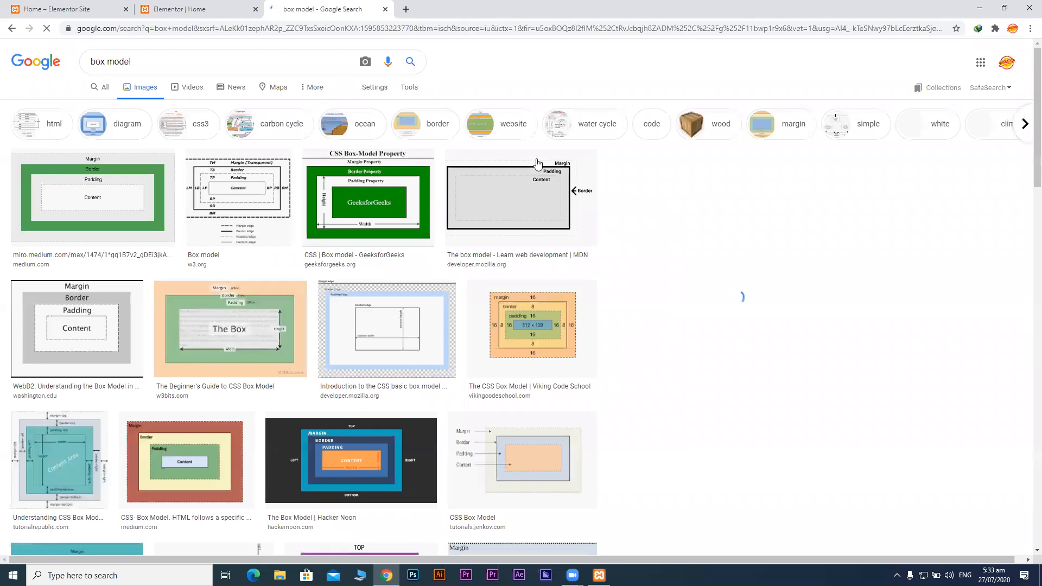
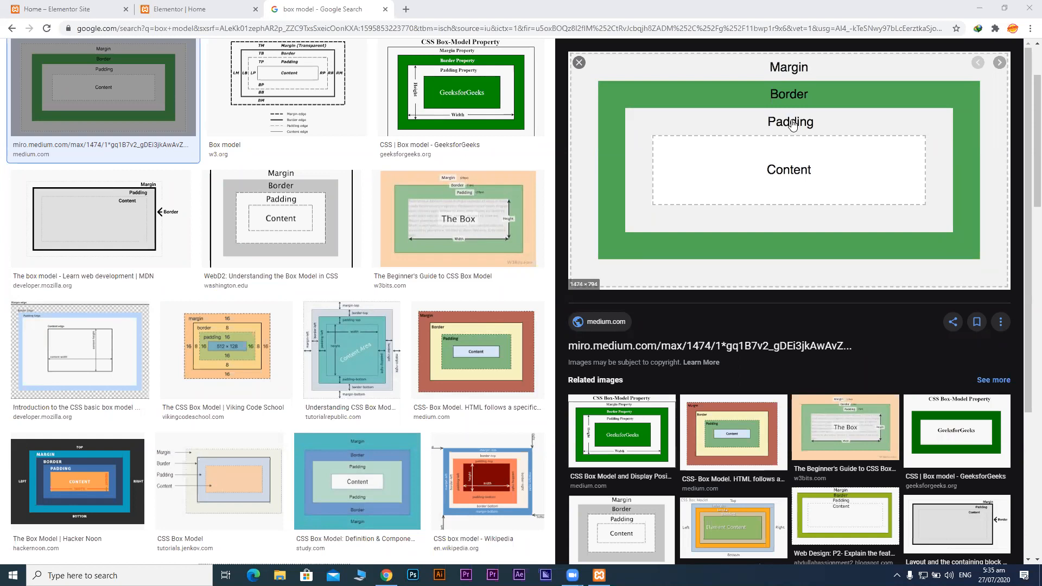
Return to the Elementor editor tab and open the advanced margin and padding settings of the dark red four-column section.
{"action": "left_click", "coordinate": [231, 8]}
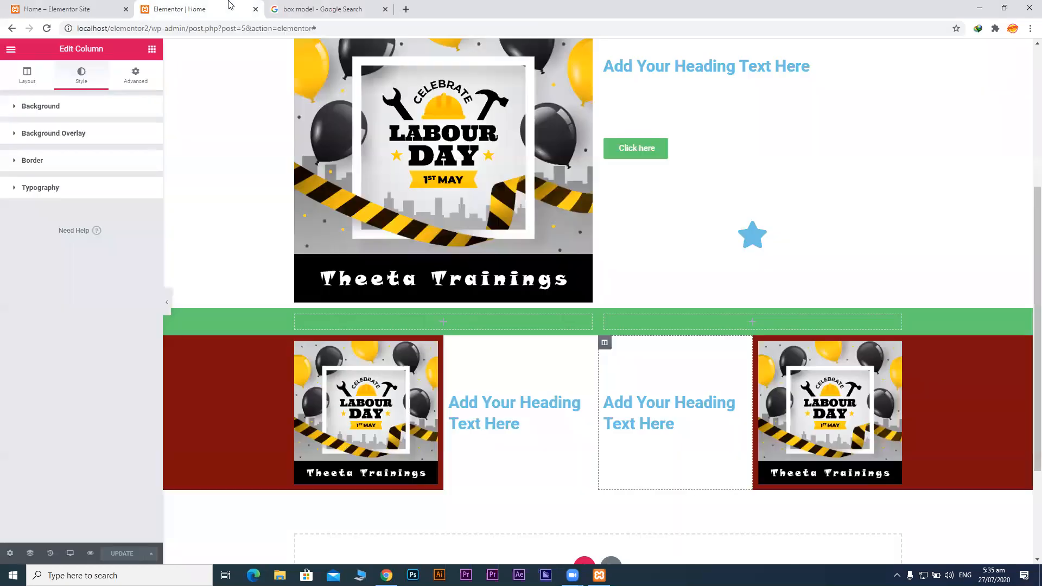
{"action": "left_click", "coordinate": [99, 7]}
{"action": "left_click", "coordinate": [160, 7]}
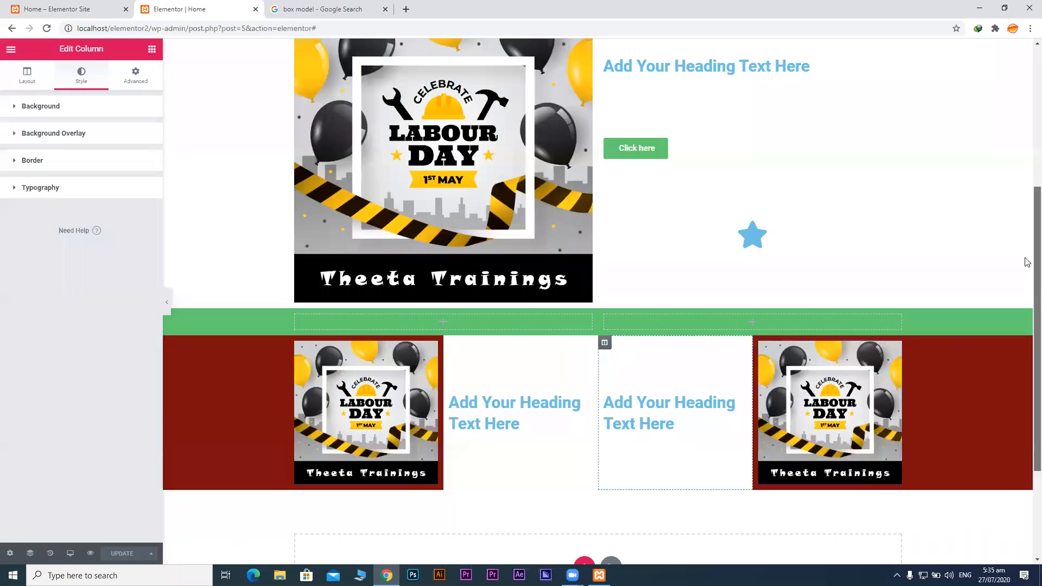
{"action": "scroll", "coordinate": [1027, 262], "scroll_direction": "down", "scroll_amount": 3}
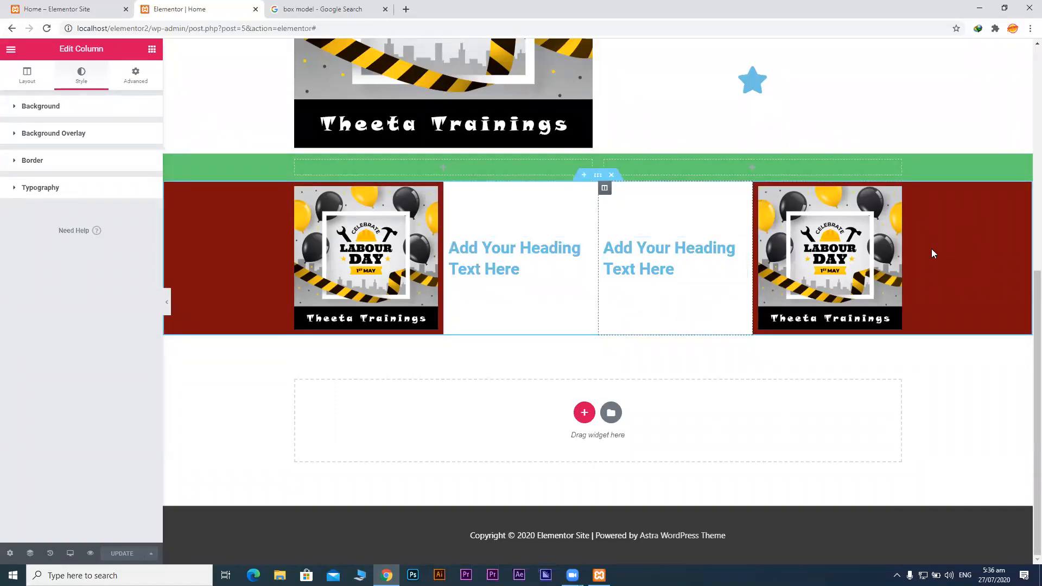
{"action": "left_click", "coordinate": [598, 180]}
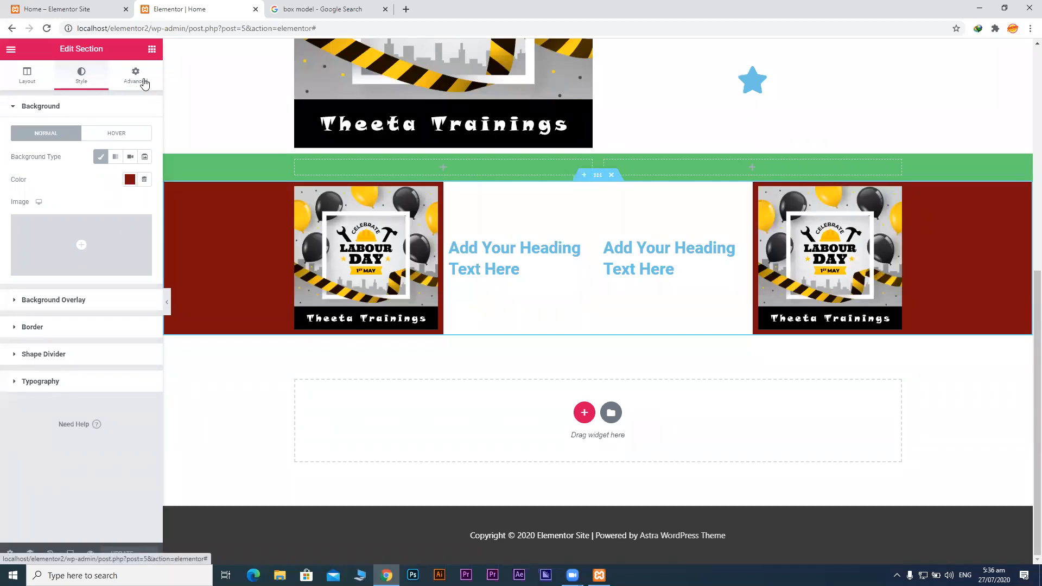
{"action": "left_click", "coordinate": [144, 81]}
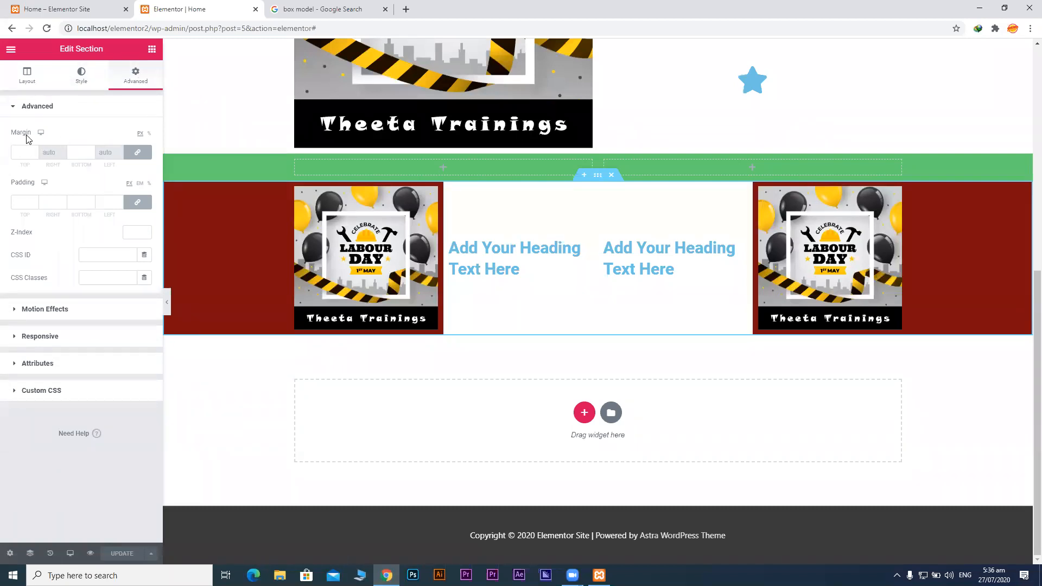
{"action": "left_click", "coordinate": [22, 152]}
{"action": "left_click", "coordinate": [24, 200]}
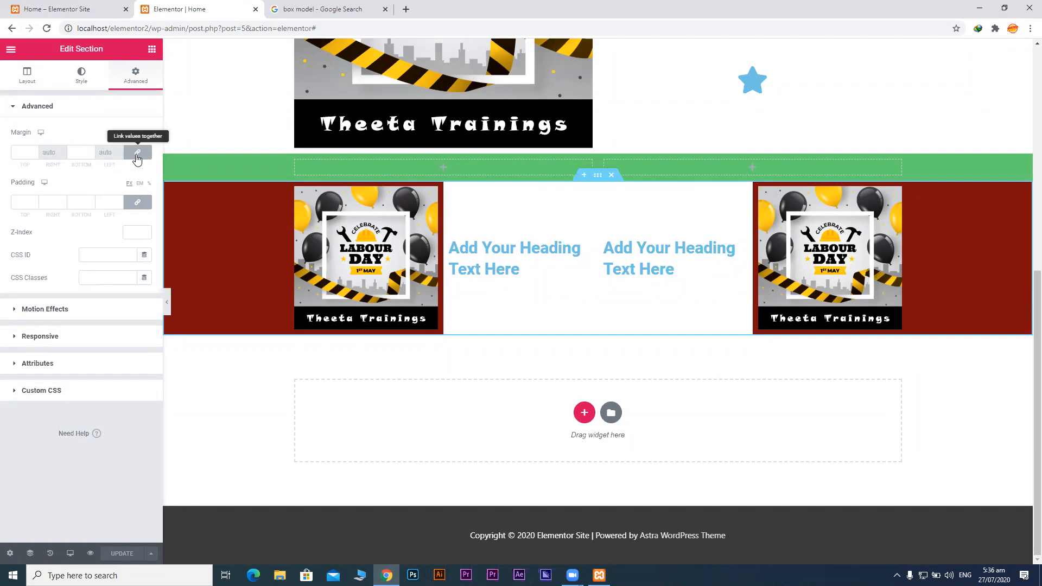
{"action": "left_click", "coordinate": [29, 150]}
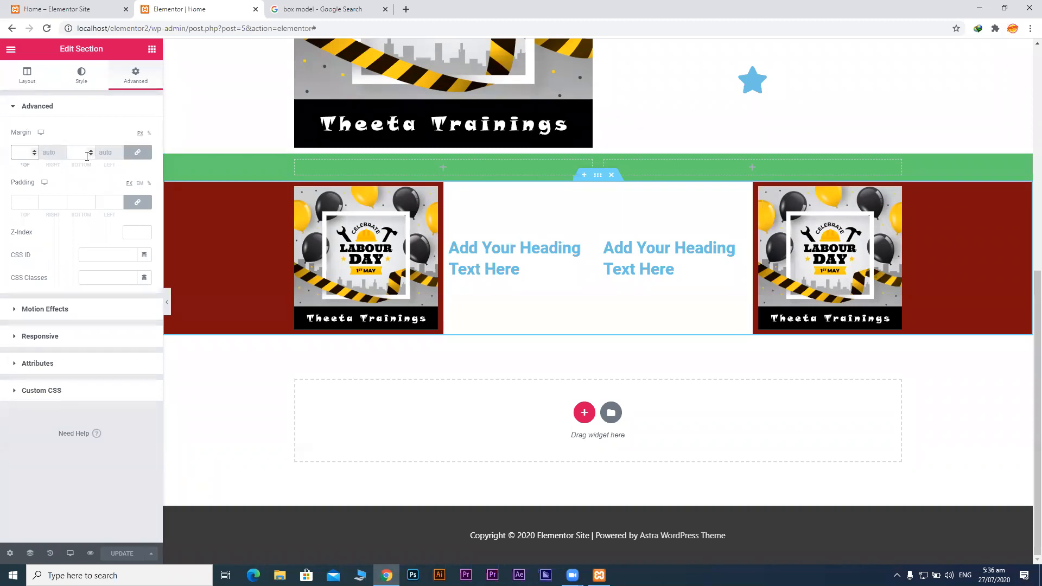
Unlink the margin values of the dark red four-column section and set its top margin to 50 px.
{"action": "left_click", "coordinate": [138, 155]}
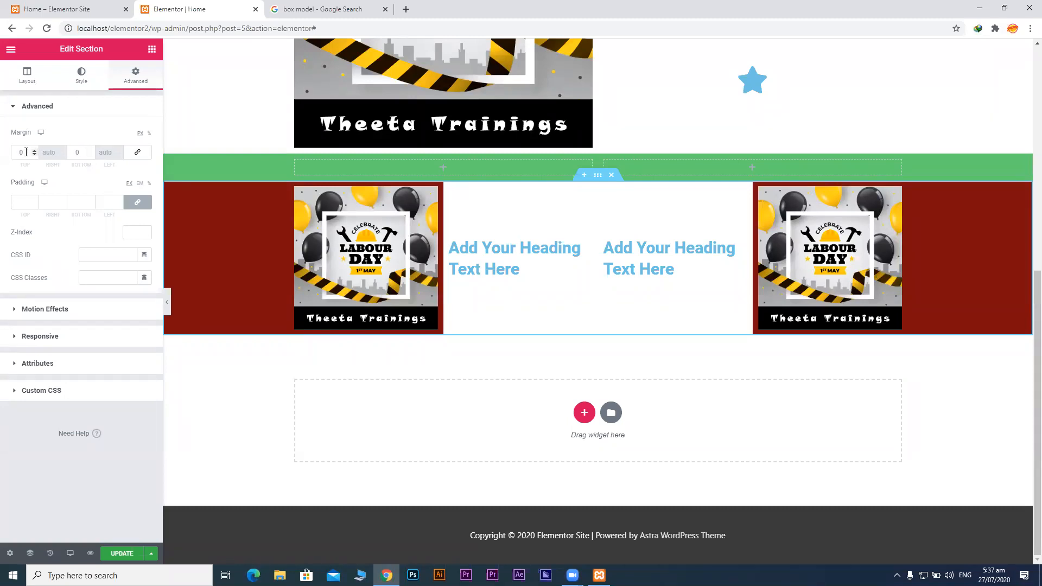
{"action": "left_click", "coordinate": [34, 151]}
{"action": "left_click", "coordinate": [34, 151]}
{"action": "left_click", "coordinate": [33, 152]}
{"action": "left_click", "coordinate": [34, 151]}
{"action": "left_click", "coordinate": [34, 151]}
{"action": "left_click", "coordinate": [33, 151]}
{"action": "left_click", "coordinate": [33, 152]}
{"action": "left_click", "coordinate": [33, 151]}
{"action": "left_click", "coordinate": [33, 151]}
{"action": "left_click", "coordinate": [34, 151]}
{"action": "left_click", "coordinate": [33, 151]}
{"action": "left_click", "coordinate": [34, 151]}
{"action": "left_click", "coordinate": [34, 151]}
{"action": "left_click", "coordinate": [34, 151]}
{"action": "left_click", "coordinate": [34, 151]}
{"action": "left_click", "coordinate": [33, 151]}
{"action": "left_click", "coordinate": [33, 152]}
{"action": "left_click", "coordinate": [34, 152]}
{"action": "left_click", "coordinate": [34, 151]}
{"action": "left_click", "coordinate": [33, 151]}
{"action": "left_click", "coordinate": [34, 151]}
{"action": "left_click", "coordinate": [34, 152]}
{"action": "left_click", "coordinate": [34, 152]}
{"action": "left_click", "coordinate": [34, 151]}
{"action": "left_click", "coordinate": [34, 151]}
{"action": "left_click", "coordinate": [33, 152]}
{"action": "left_click", "coordinate": [33, 151]}
{"action": "left_click", "coordinate": [34, 152]}
{"action": "left_click", "coordinate": [33, 151]}
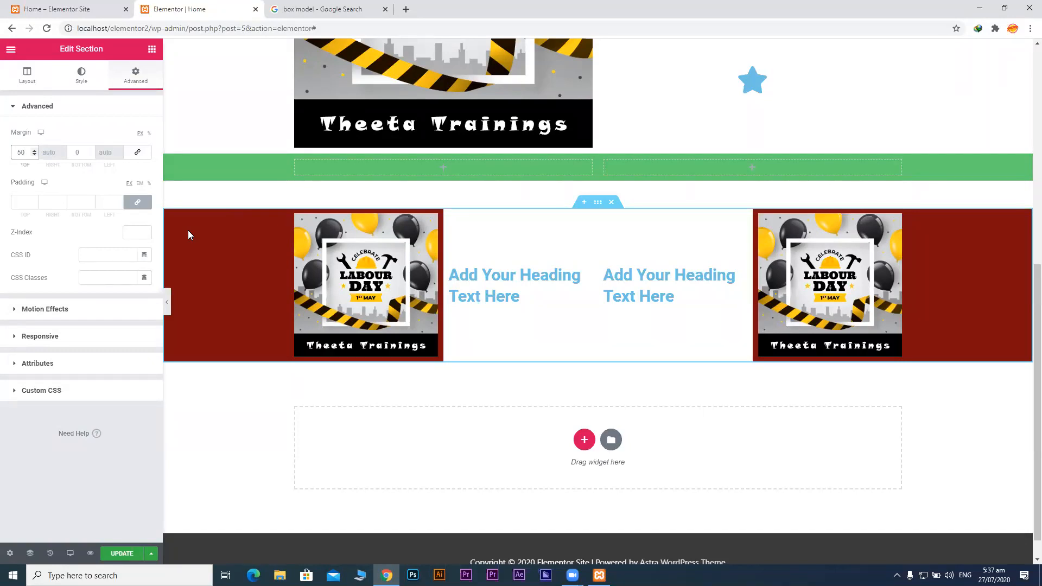
Add a two-column section below the dark red section and give it a classic green background colour, #61CE70.
{"action": "left_click", "coordinate": [589, 445]}
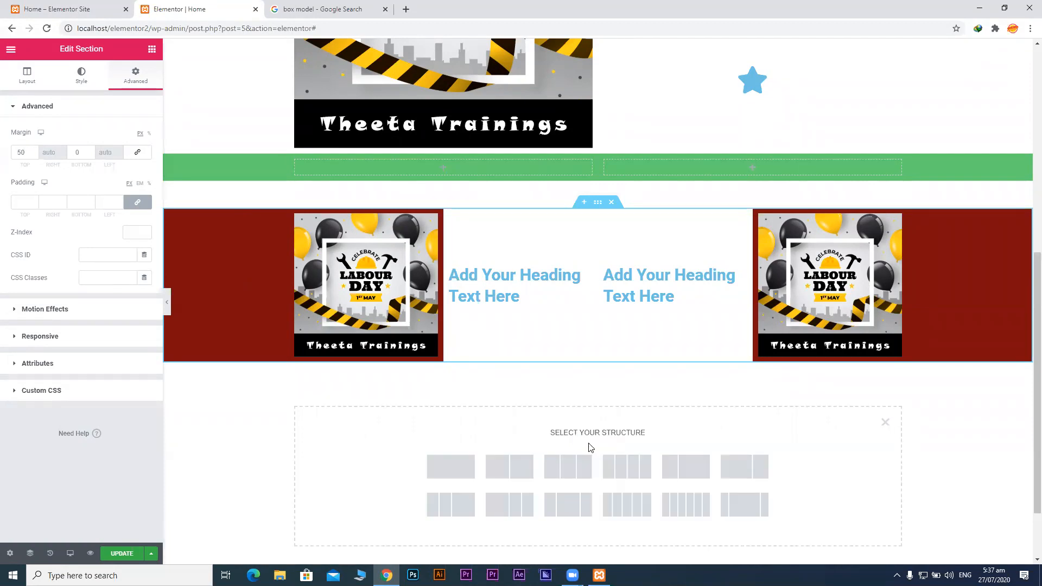
{"action": "left_click", "coordinate": [510, 467]}
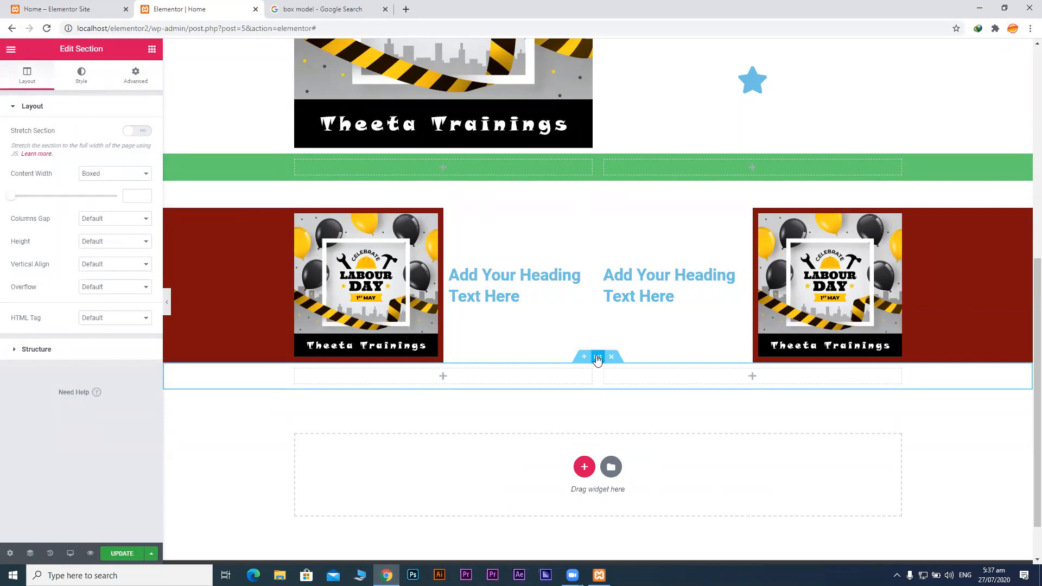
{"action": "left_click", "coordinate": [91, 85]}
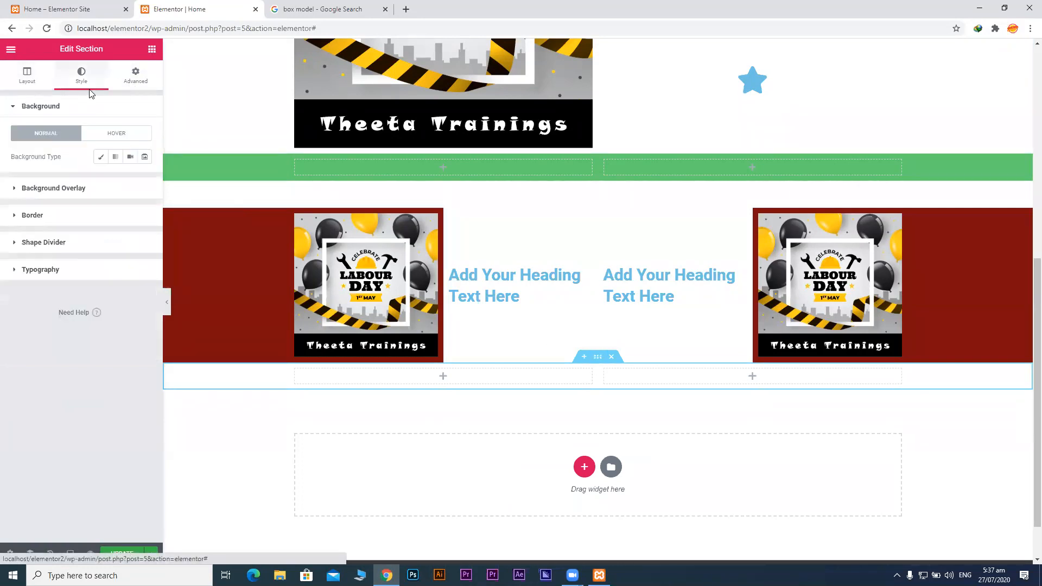
{"action": "left_click", "coordinate": [100, 157]}
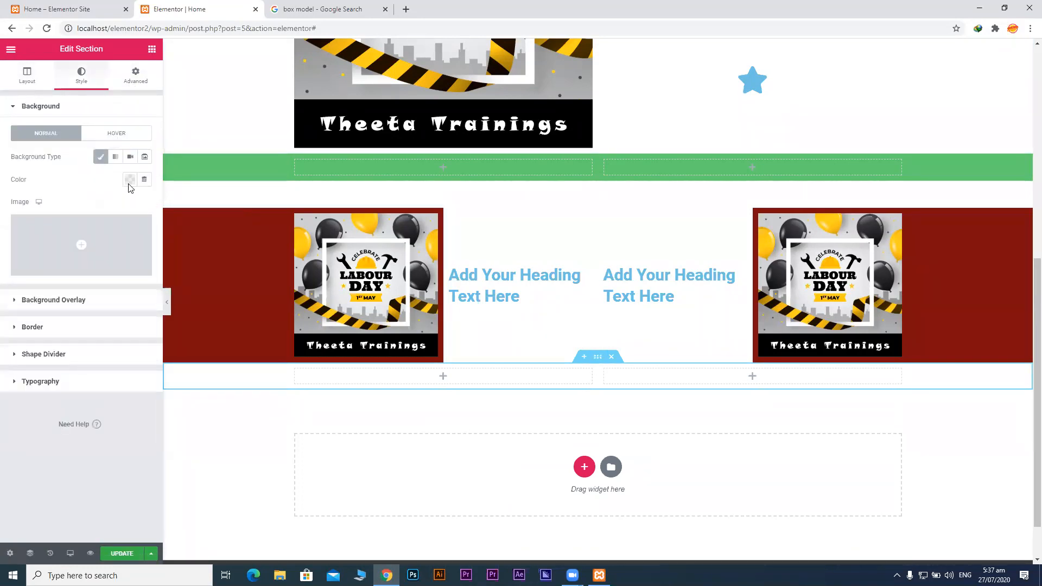
{"action": "left_click", "coordinate": [130, 179]}
{"action": "left_click", "coordinate": [121, 206]}
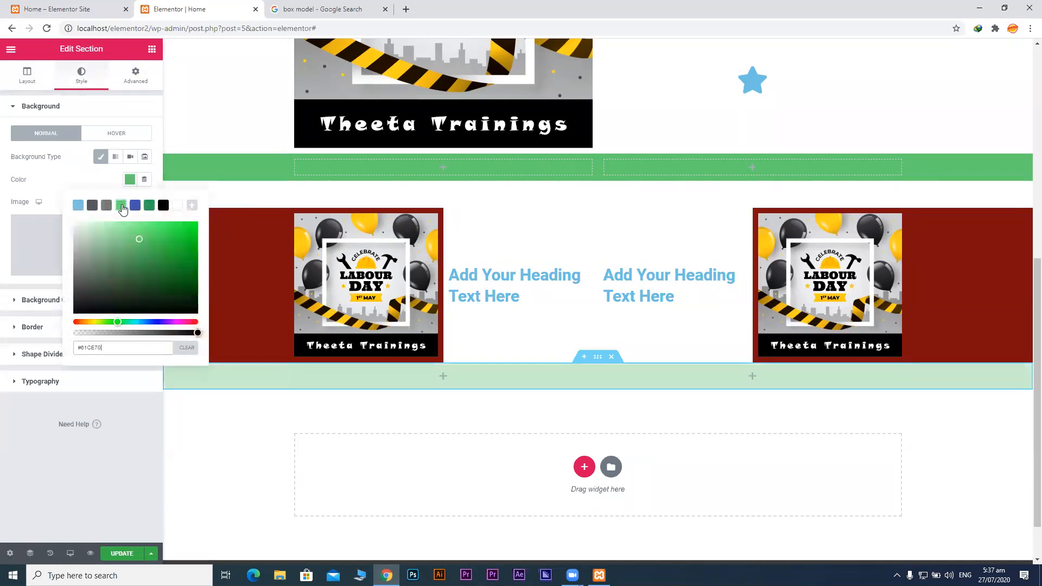
{"action": "left_click", "coordinate": [146, 93]}
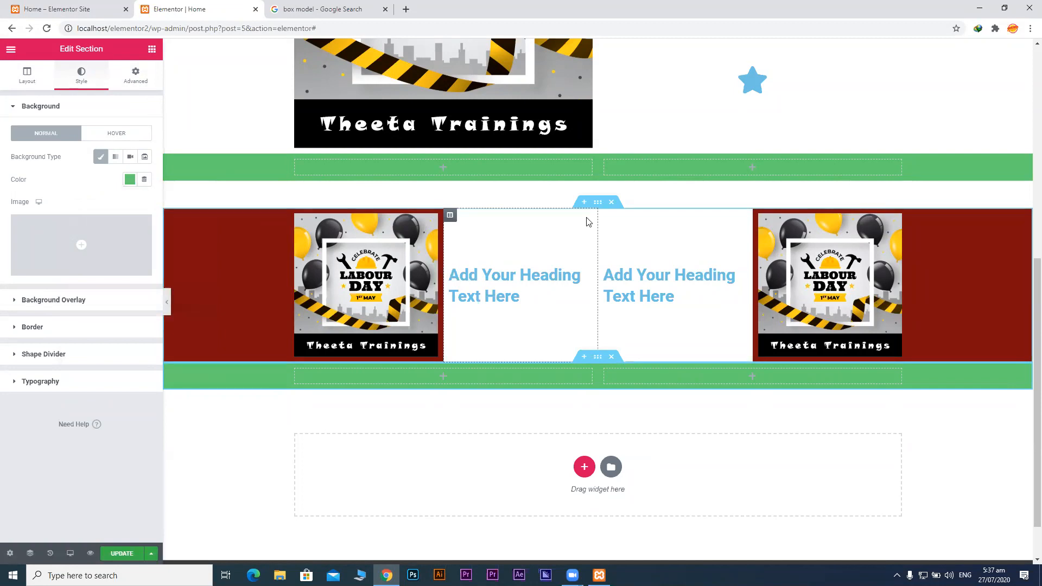
Set the bottom margin of the dark red four-column section to 50 px.
{"action": "left_click", "coordinate": [602, 203]}
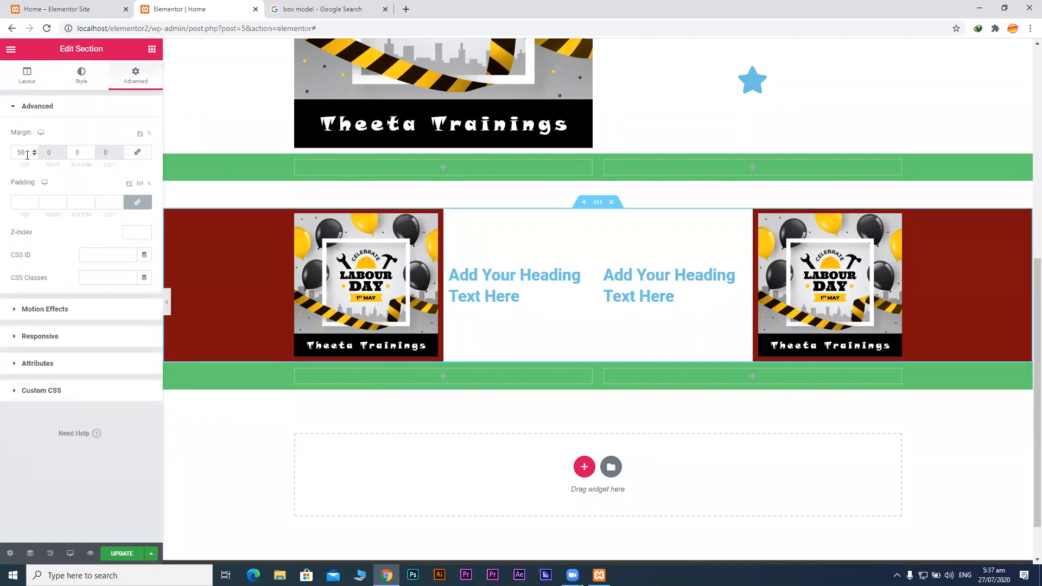
{"action": "left_click", "coordinate": [81, 153]}
{"action": "type", "text": "50"}
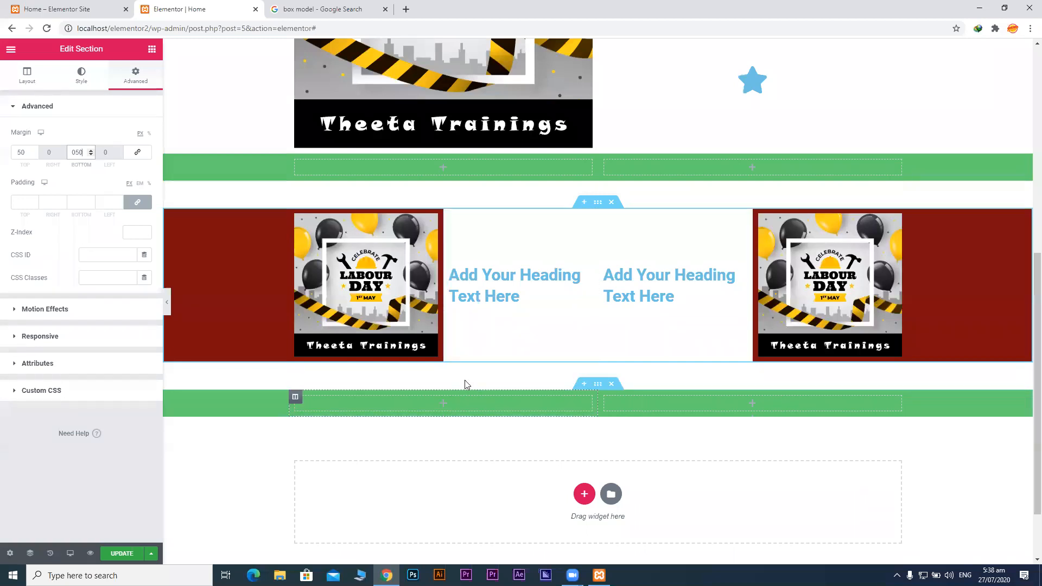
{"action": "left_click", "coordinate": [411, 64]}
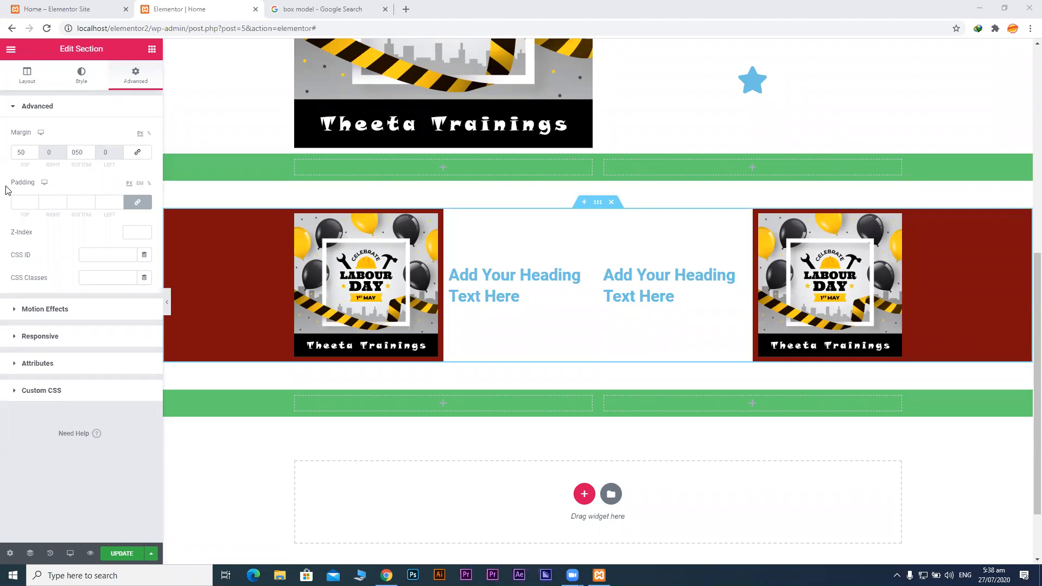
Unlink the padding values of the dark red section and set its top and bottom padding to 50 px.
{"action": "left_click", "coordinate": [137, 203]}
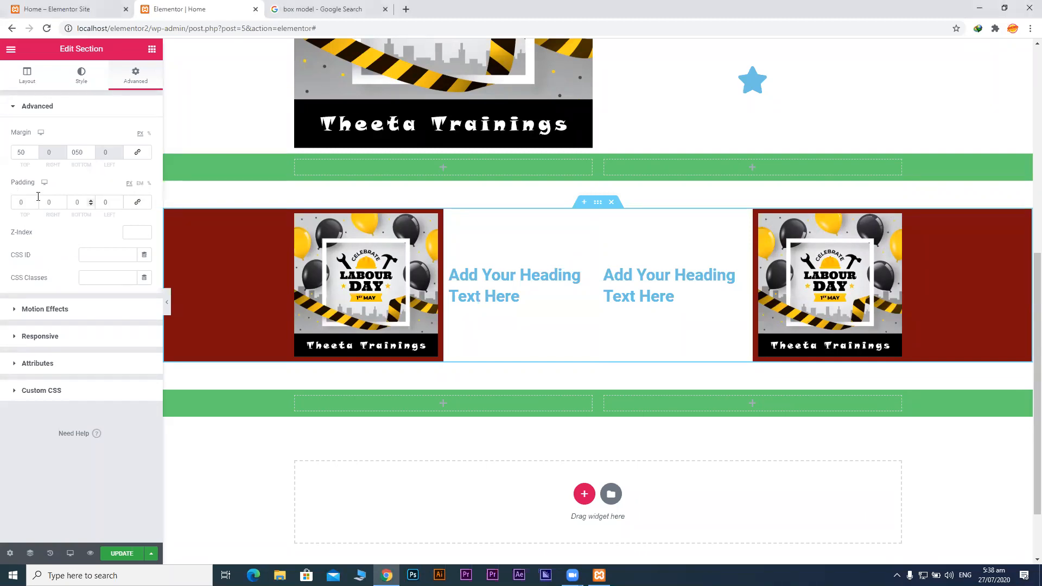
{"action": "left_click", "coordinate": [28, 200]}
{"action": "type", "text": "5"}
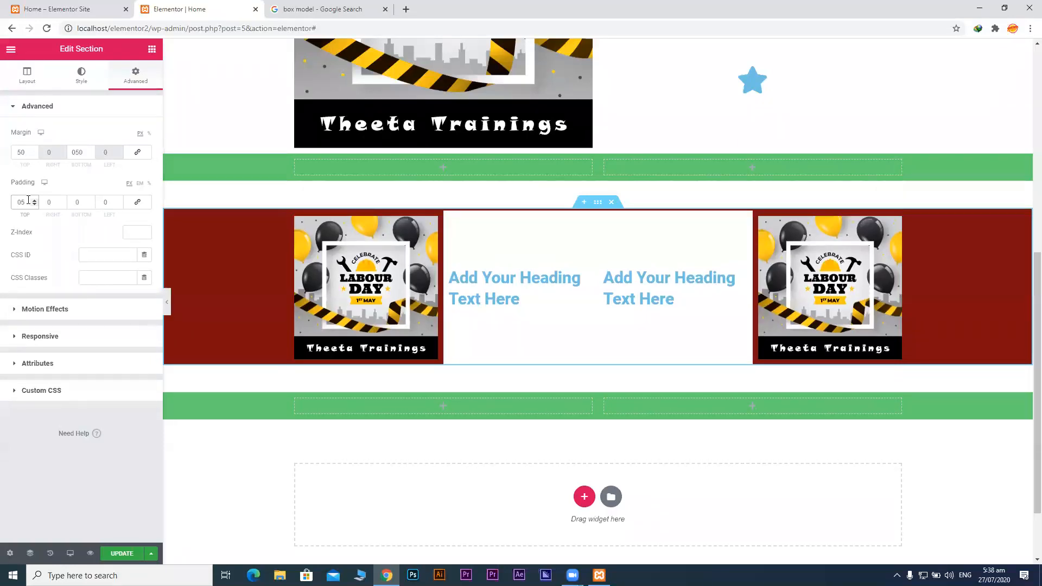
{"action": "key", "text": "BackSpace"}
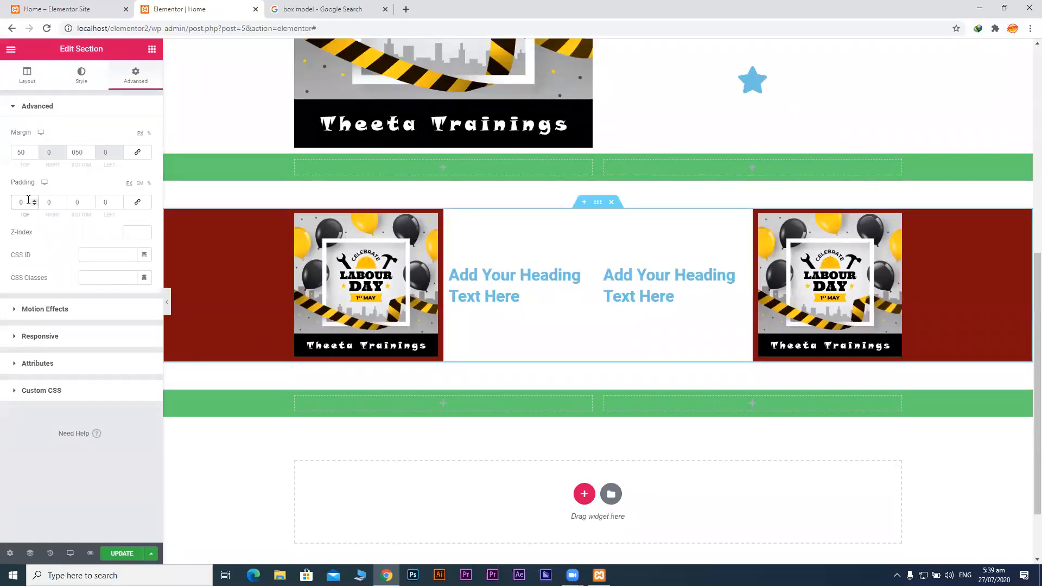
{"action": "double_click", "coordinate": [17, 203]}
{"action": "type", "text": "50"}
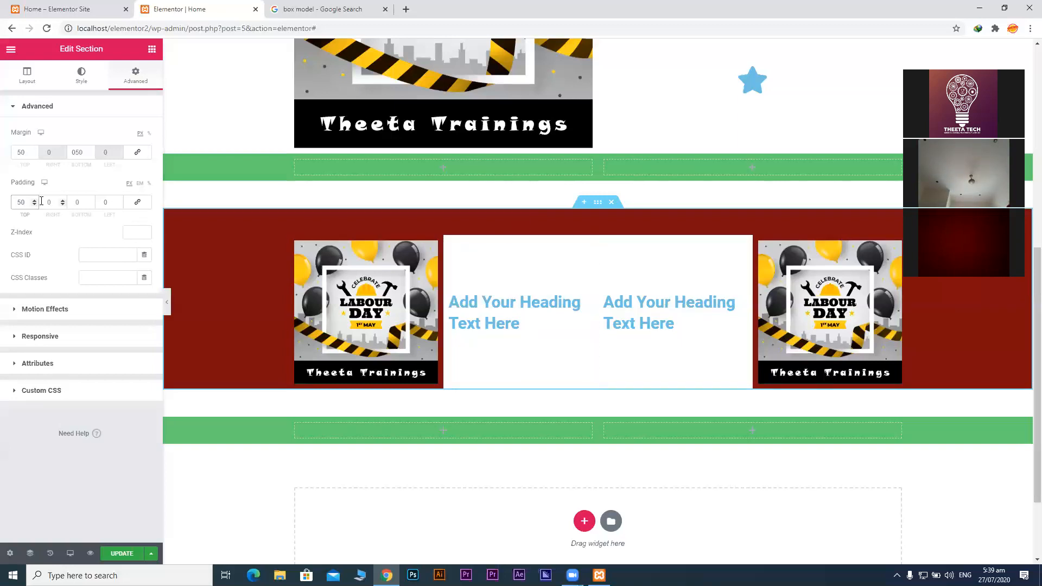
{"action": "left_click", "coordinate": [82, 198]}
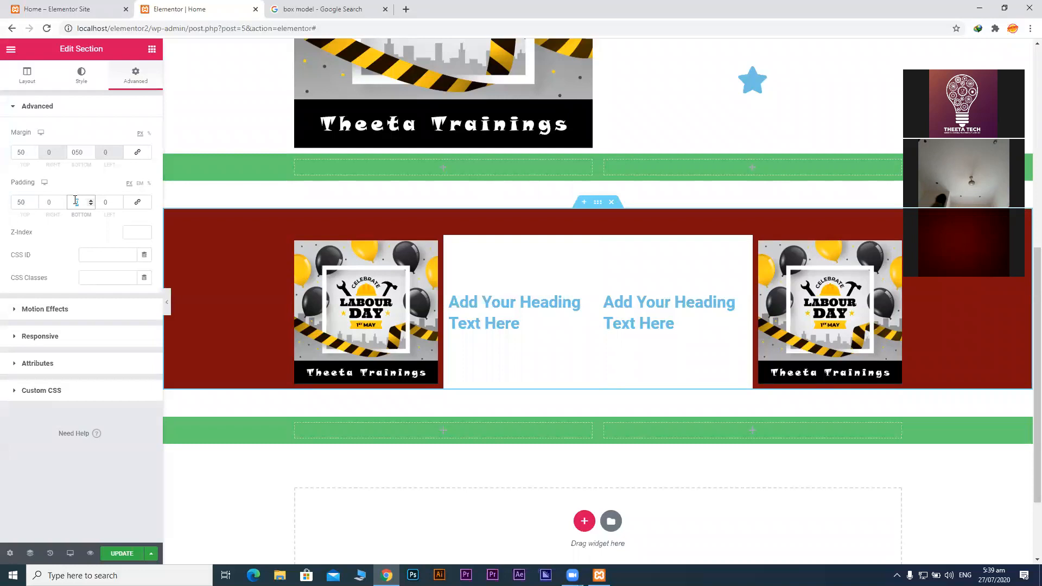
{"action": "type", "text": "50"}
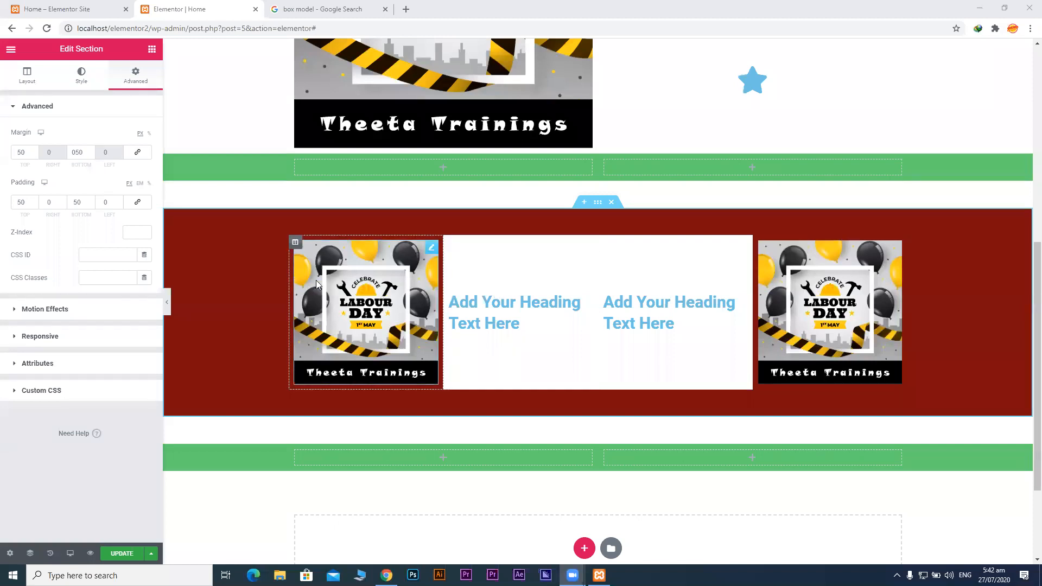
Unlink the padding values of the dark red section's first image column so all four sides are 0.
{"action": "left_click", "coordinate": [296, 242]}
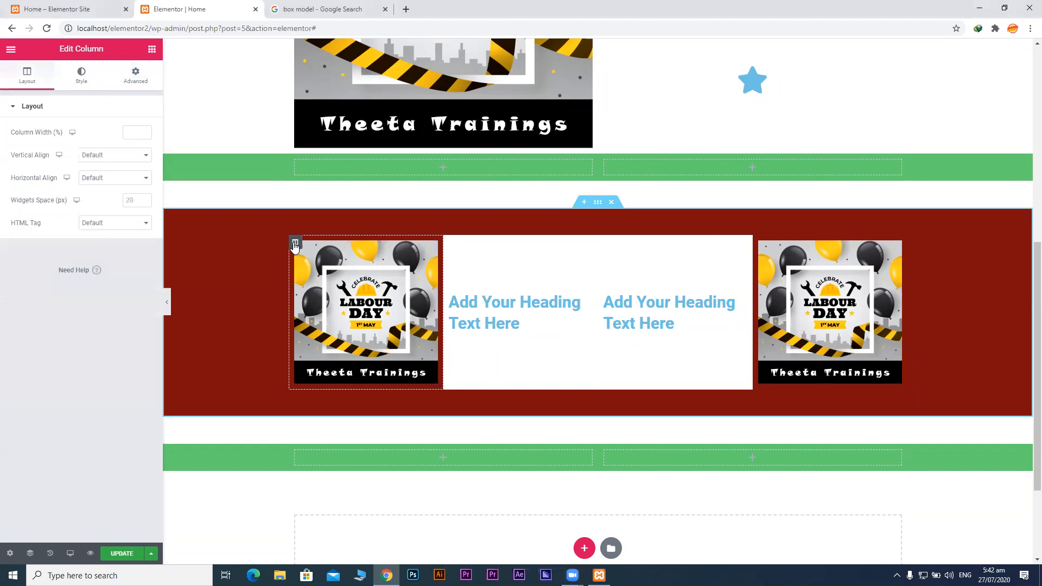
{"action": "left_click", "coordinate": [598, 202]}
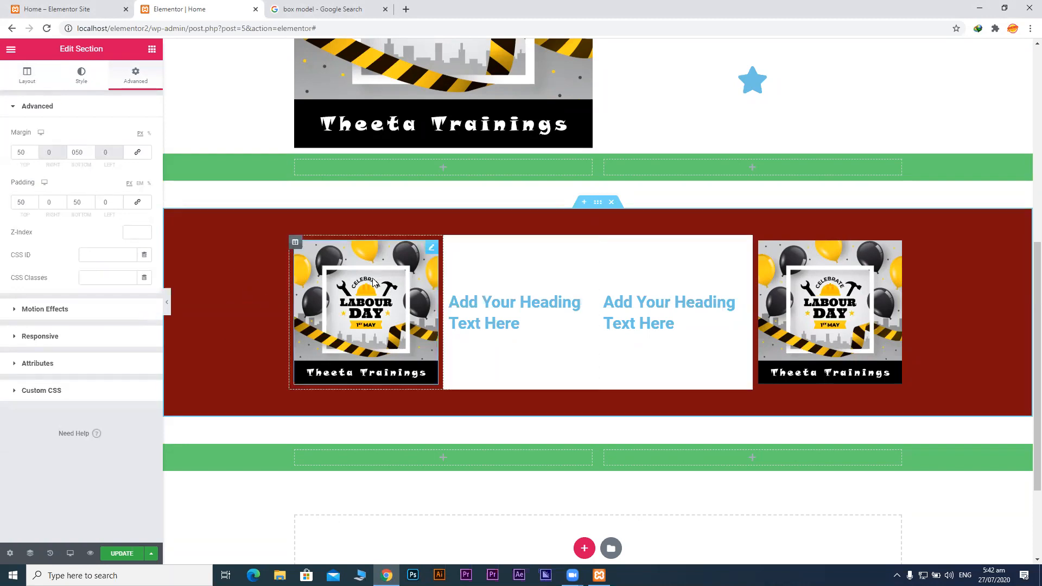
{"action": "left_click", "coordinate": [295, 243]}
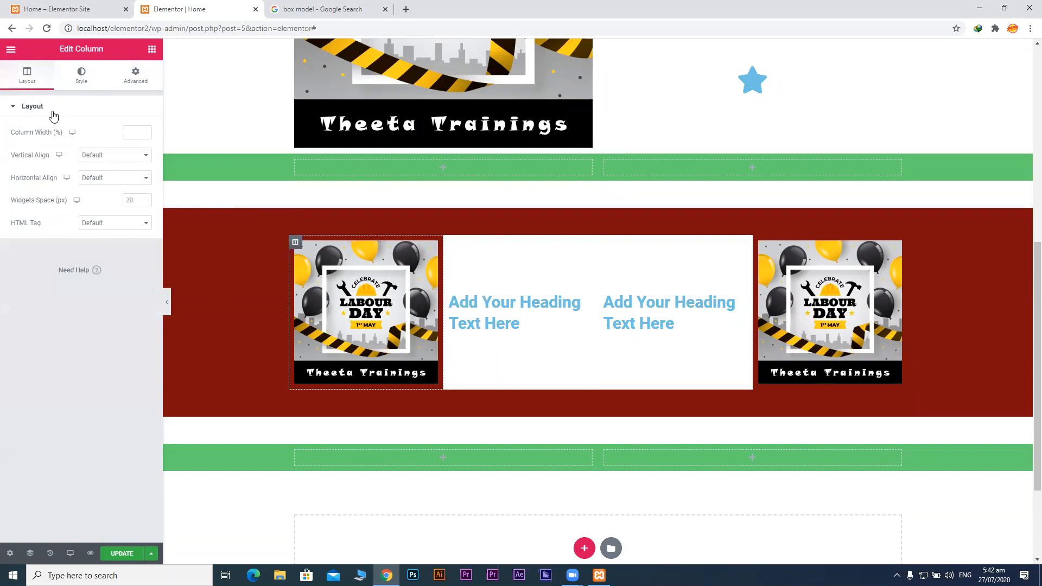
{"action": "left_click", "coordinate": [136, 78]}
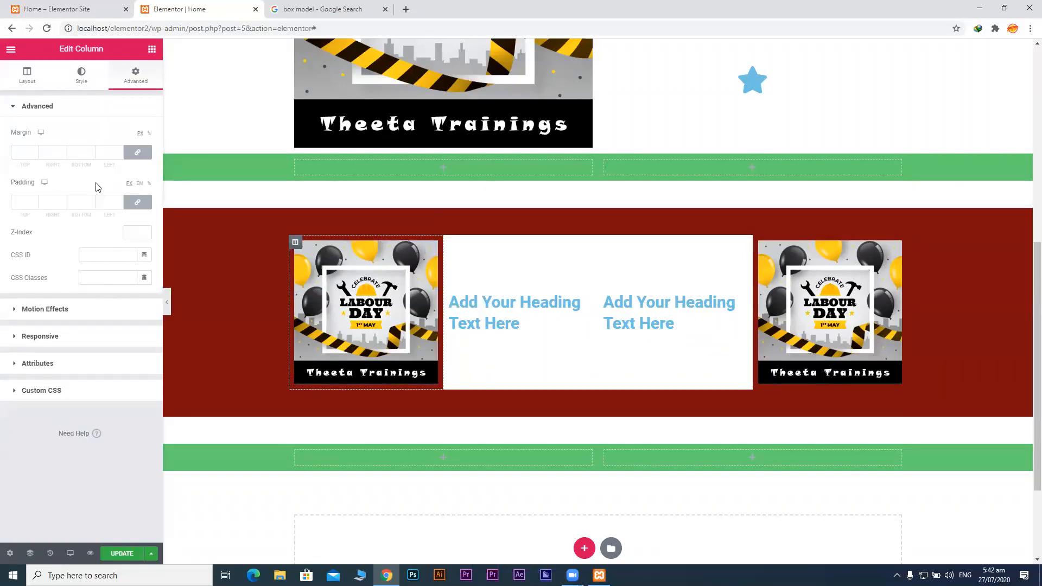
{"action": "left_click", "coordinate": [146, 210]}
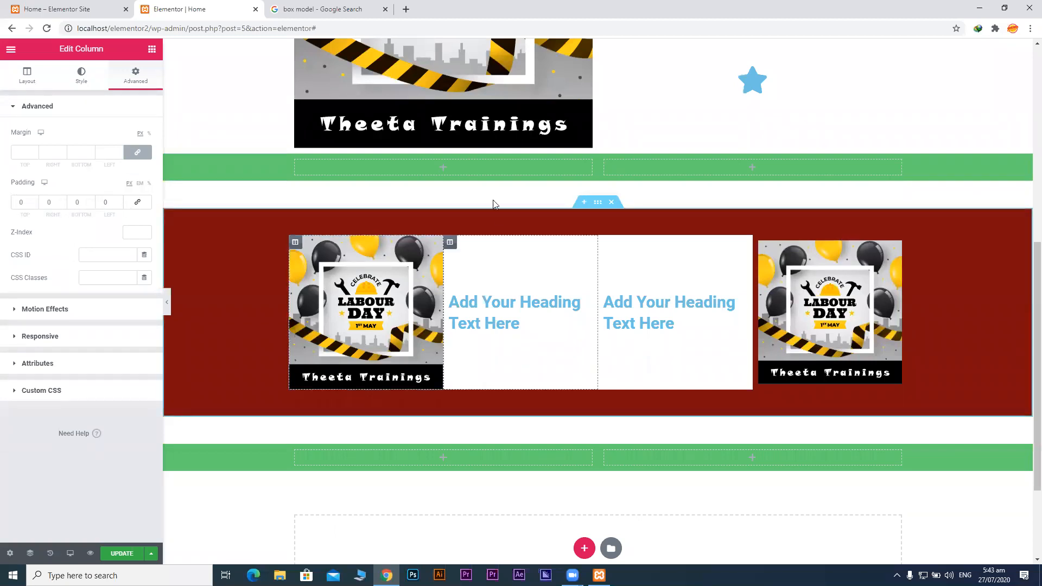
{"action": "left_click", "coordinate": [437, 242]}
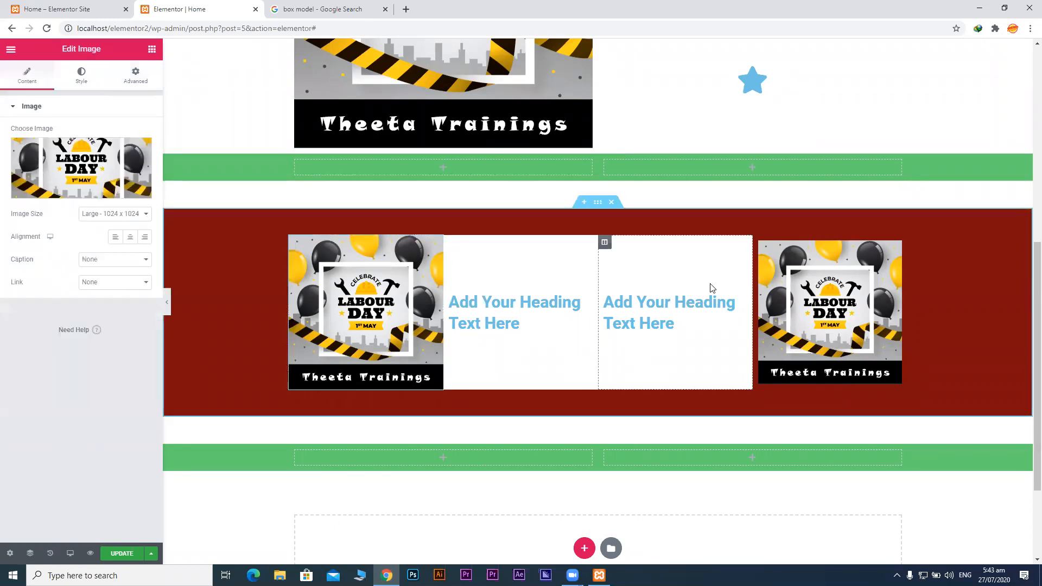
Unlink the padding values of the dark red section's last image column so all four sides are 0.
{"action": "left_click", "coordinate": [759, 244]}
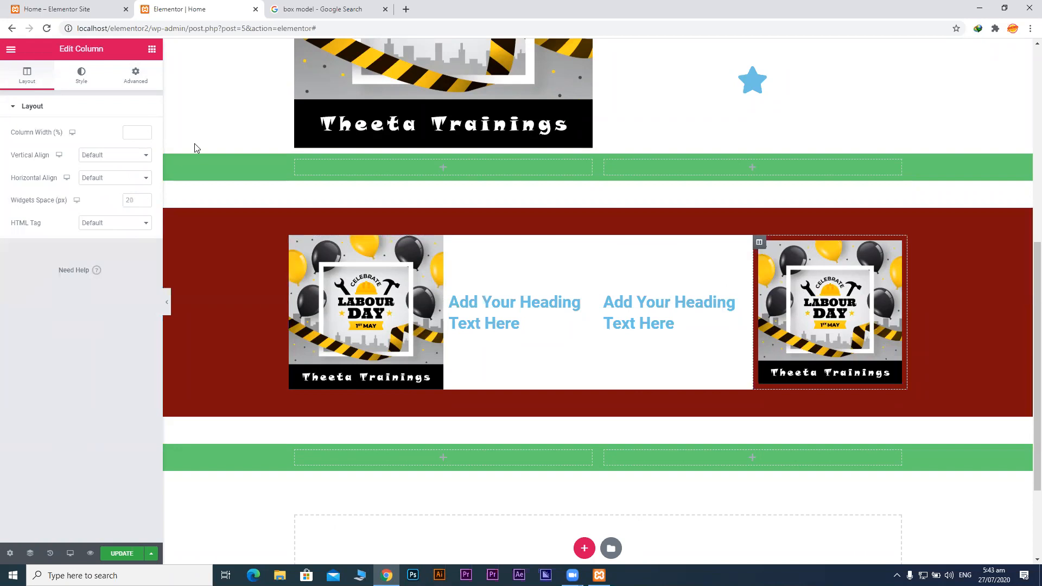
{"action": "left_click", "coordinate": [138, 82]}
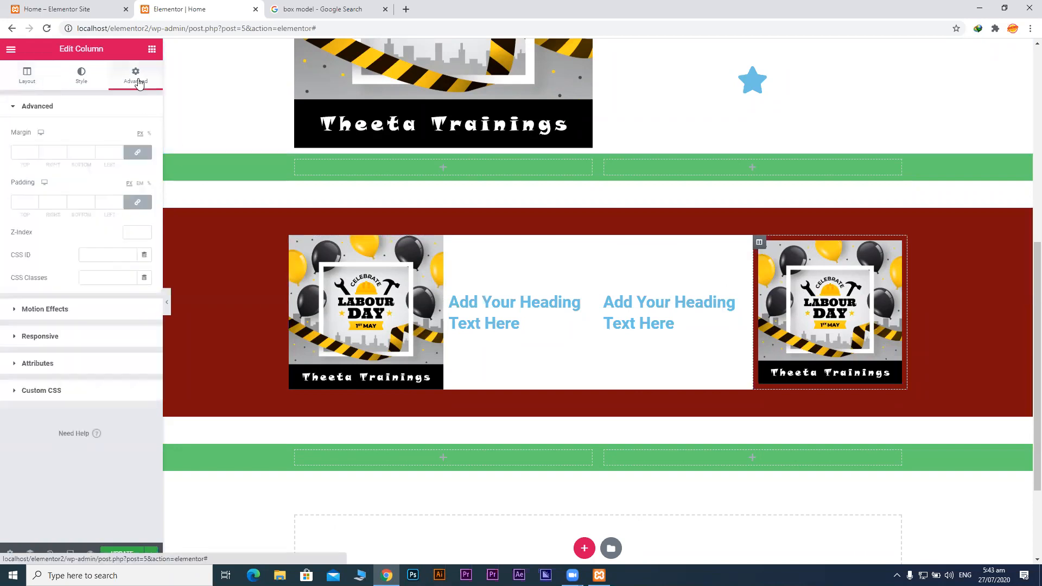
{"action": "left_click", "coordinate": [138, 203]}
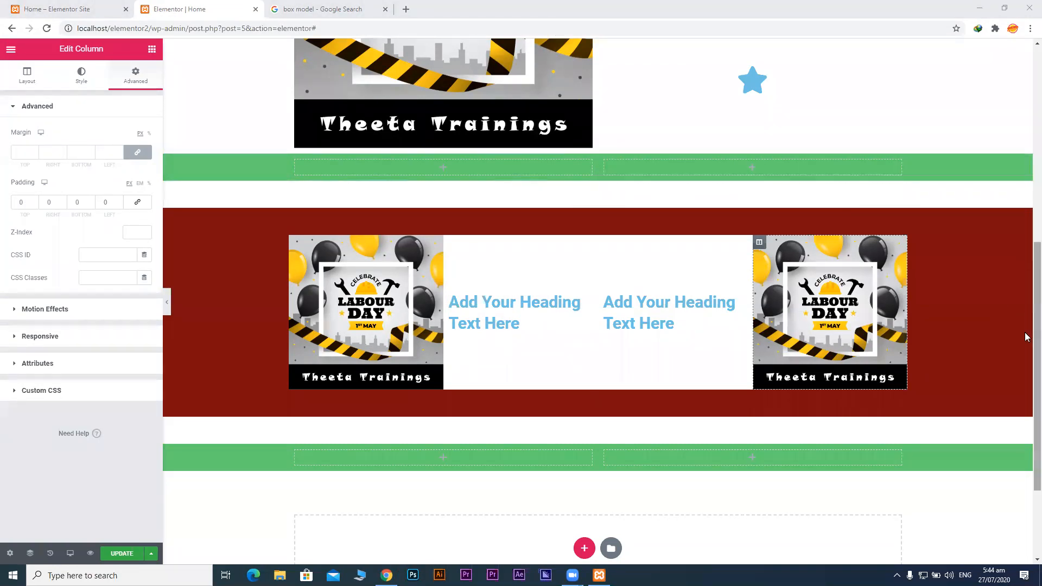
Add a single-column section below the new green section and open its advanced margin and padding settings.
{"action": "scroll", "coordinate": [1027, 145], "scroll_direction": "up", "scroll_amount": 3}
{"action": "scroll", "coordinate": [1028, 145], "scroll_direction": "up", "scroll_amount": 5}
{"action": "scroll", "coordinate": [1028, 271], "scroll_direction": "down", "scroll_amount": 10}
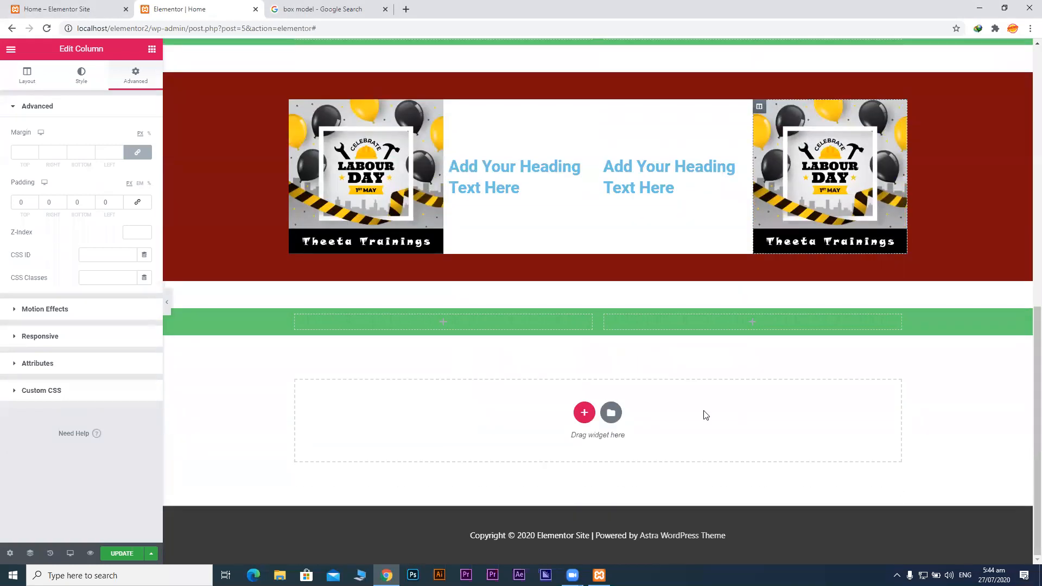
{"action": "left_click", "coordinate": [585, 414]}
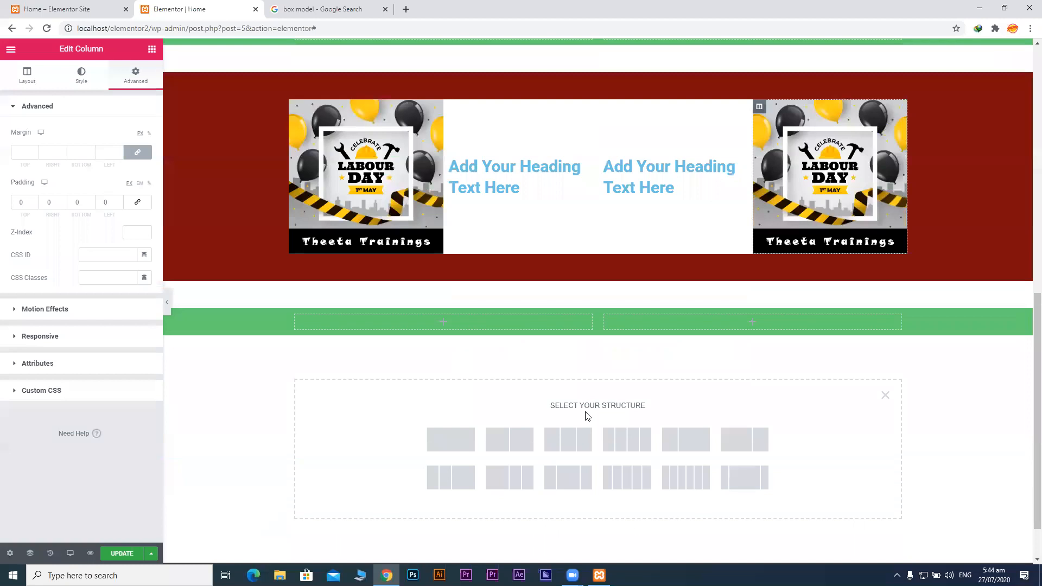
{"action": "scroll", "coordinate": [1026, 326], "scroll_direction": "down", "scroll_amount": 1}
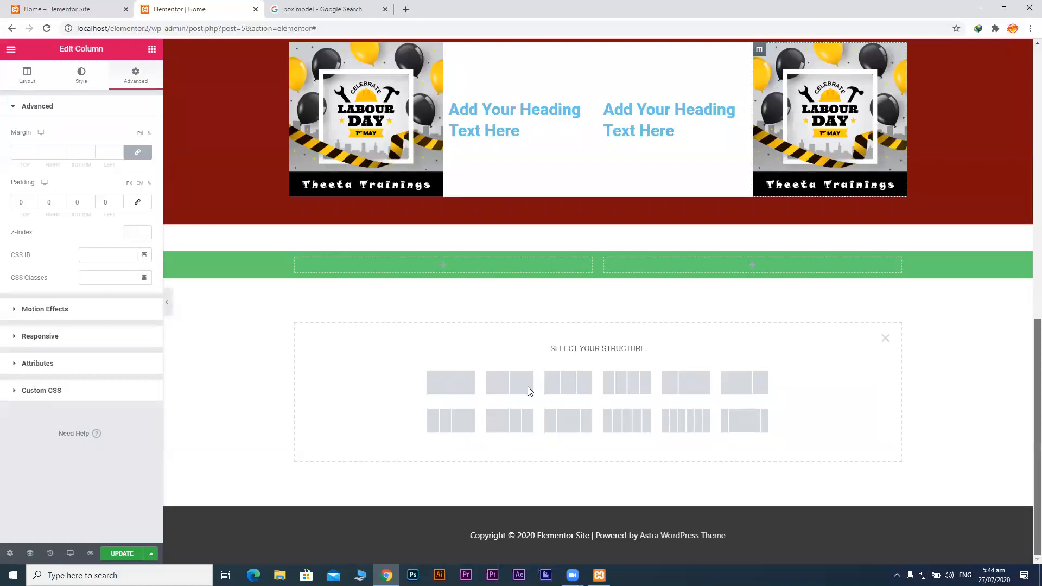
{"action": "left_click", "coordinate": [448, 384]}
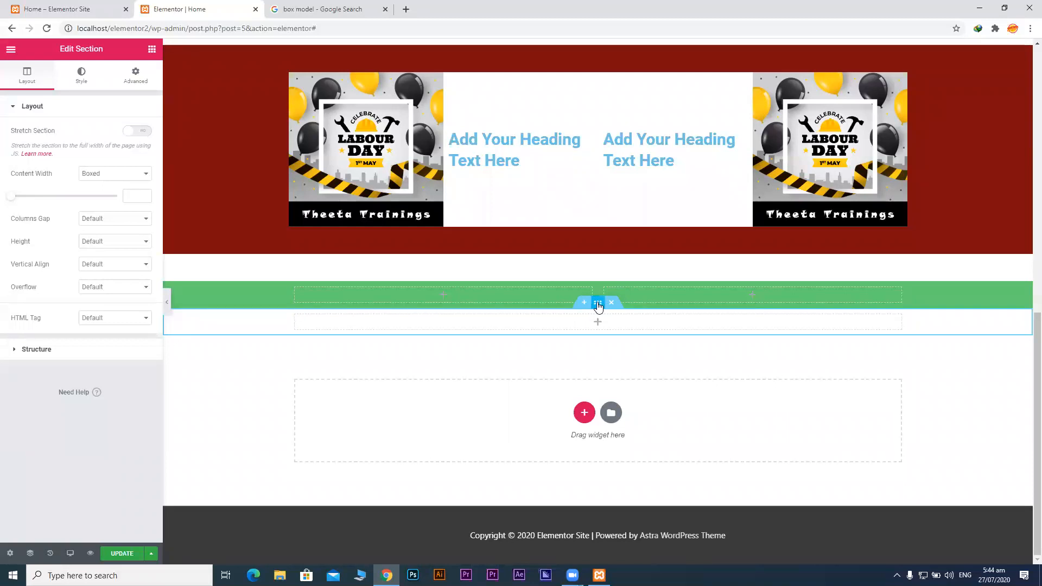
{"action": "left_click", "coordinate": [140, 86]}
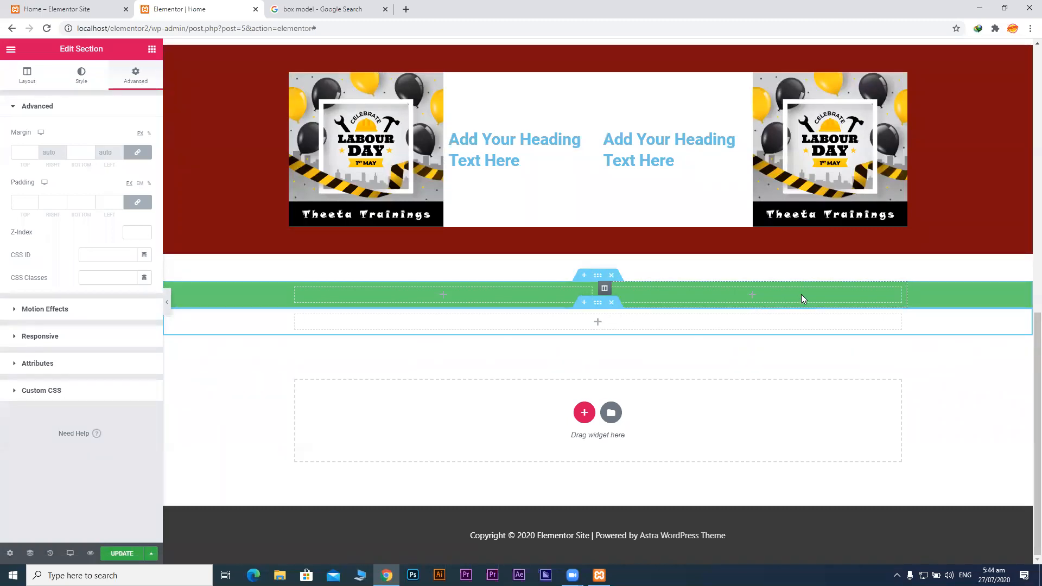
Set the height of the green two-column section below the dark red section to Fit To Screen.
{"action": "left_click", "coordinate": [599, 278]}
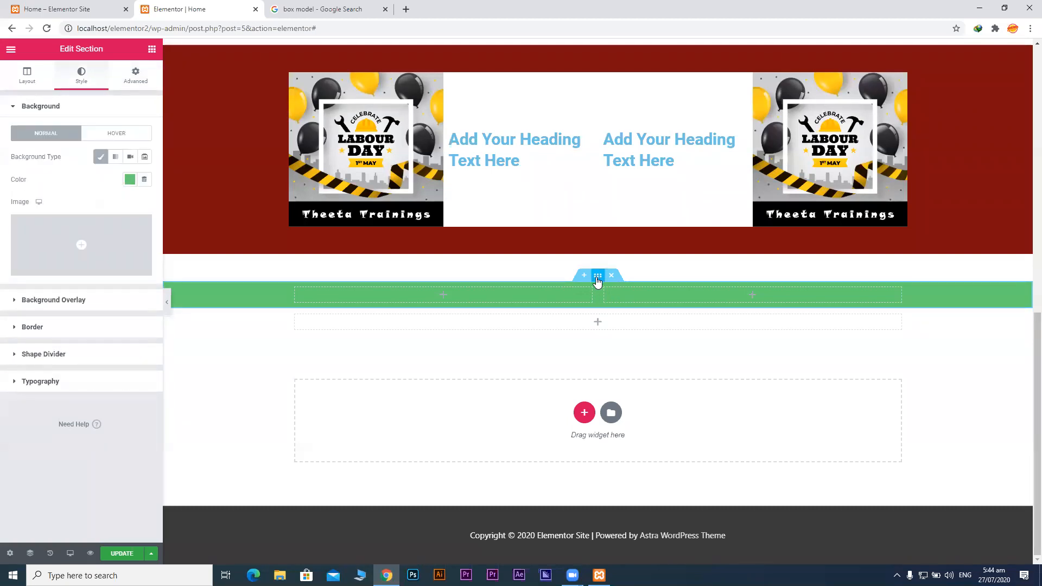
{"action": "left_click", "coordinate": [26, 75]}
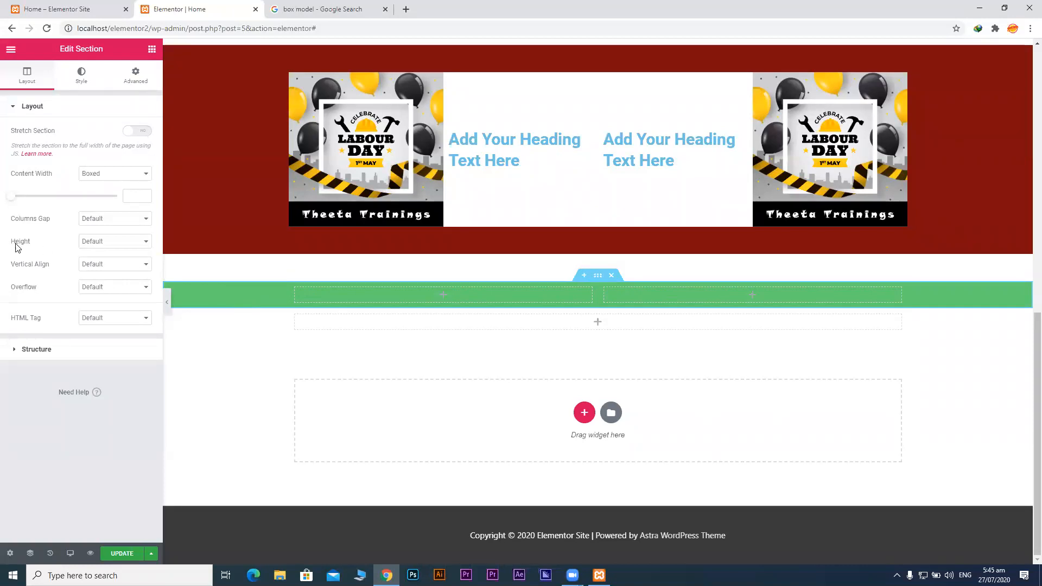
{"action": "left_click", "coordinate": [108, 245]}
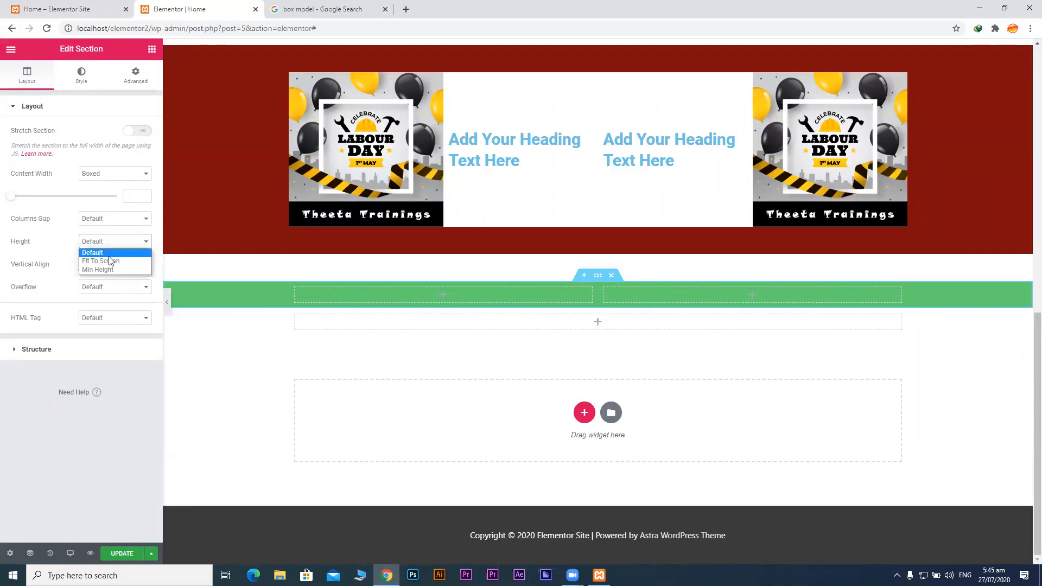
{"action": "left_click", "coordinate": [110, 261]}
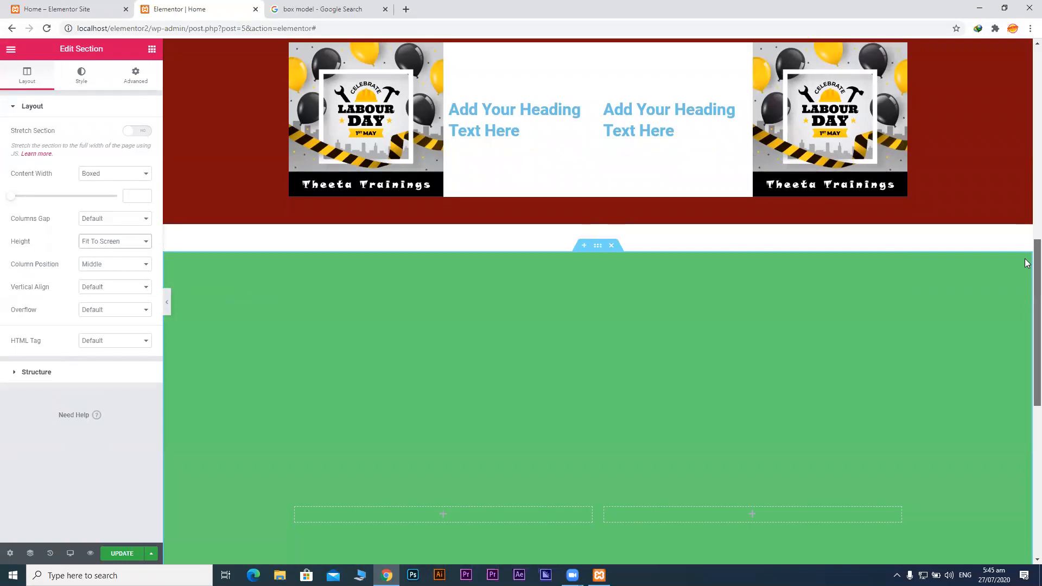
{"action": "scroll", "coordinate": [1027, 277], "scroll_direction": "down", "scroll_amount": 4}
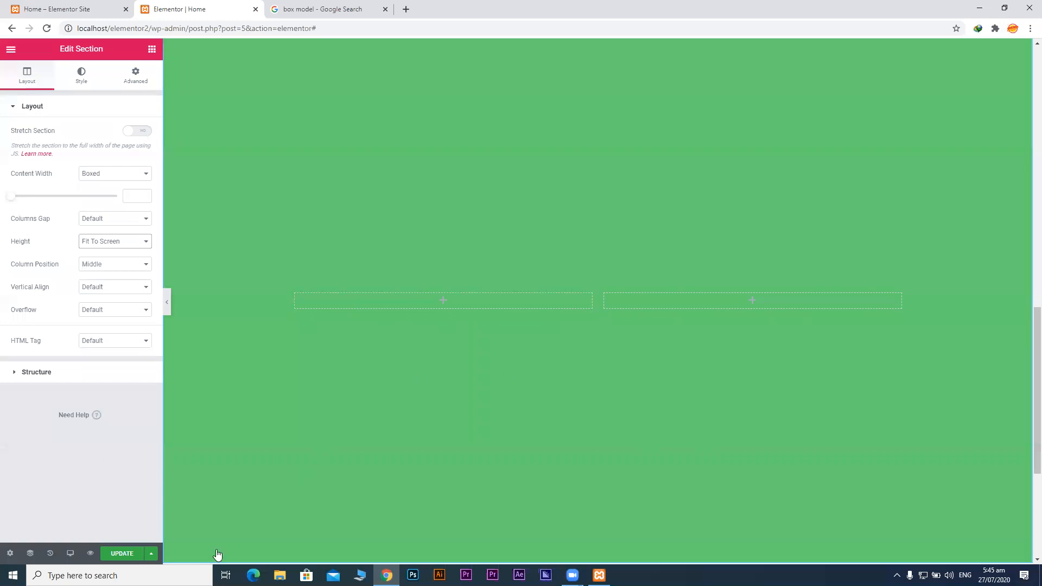
Try a minimum height of 723 px on the green two-column section and return its height setting to Fit To Screen.
{"action": "left_click", "coordinate": [110, 241]}
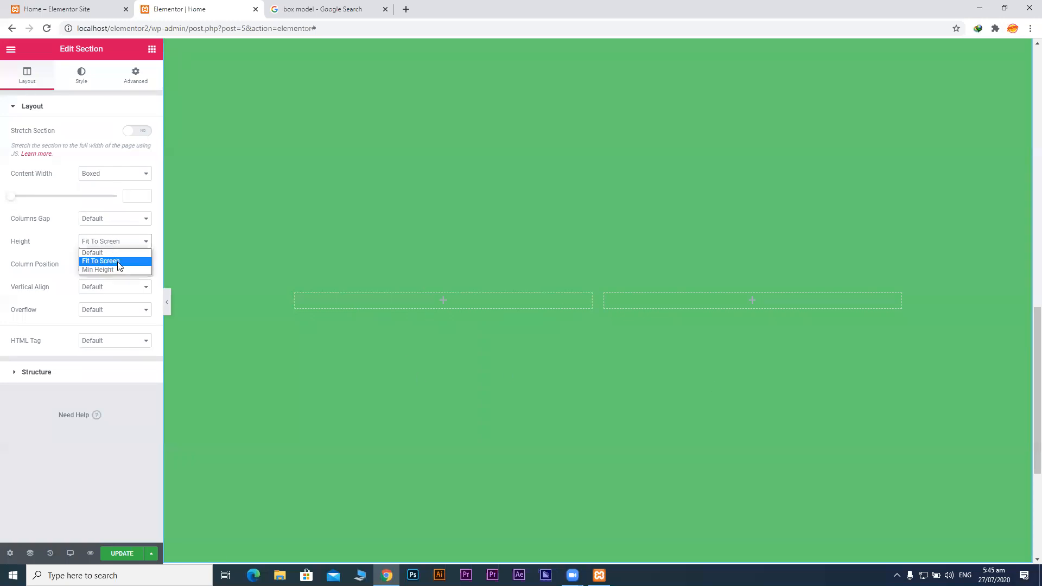
{"action": "left_click", "coordinate": [120, 268]}
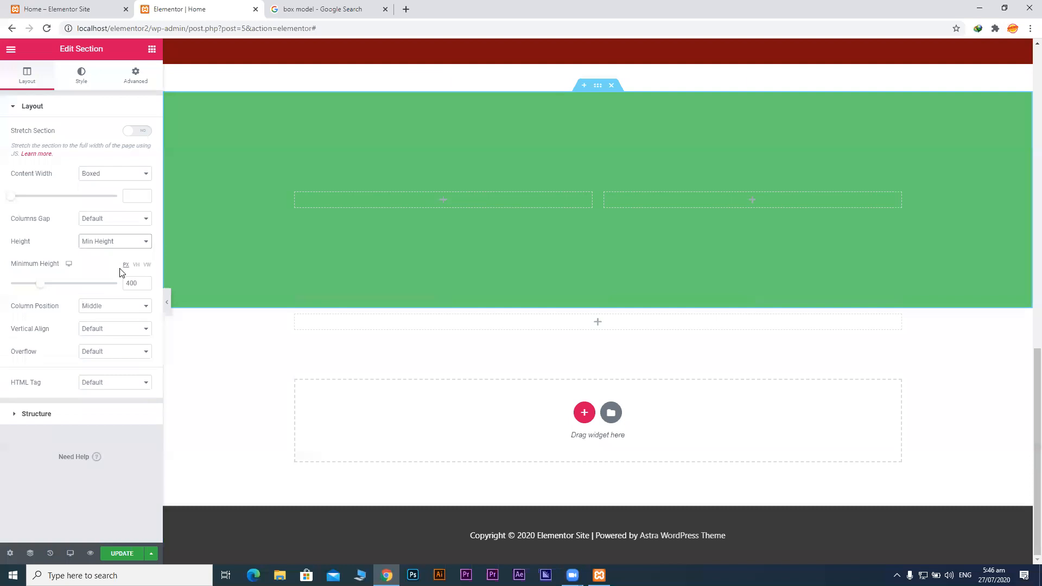
{"action": "left_click", "coordinate": [44, 287]}
{"action": "left_click_drag", "start_coordinate": [45, 291], "coordinate": [67, 287]}
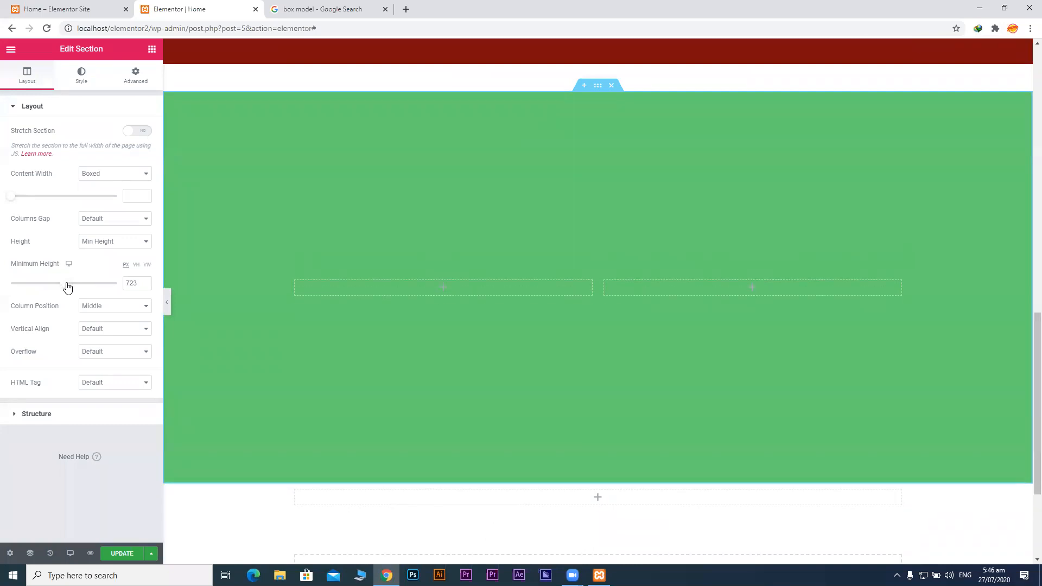
{"action": "left_click", "coordinate": [129, 242]}
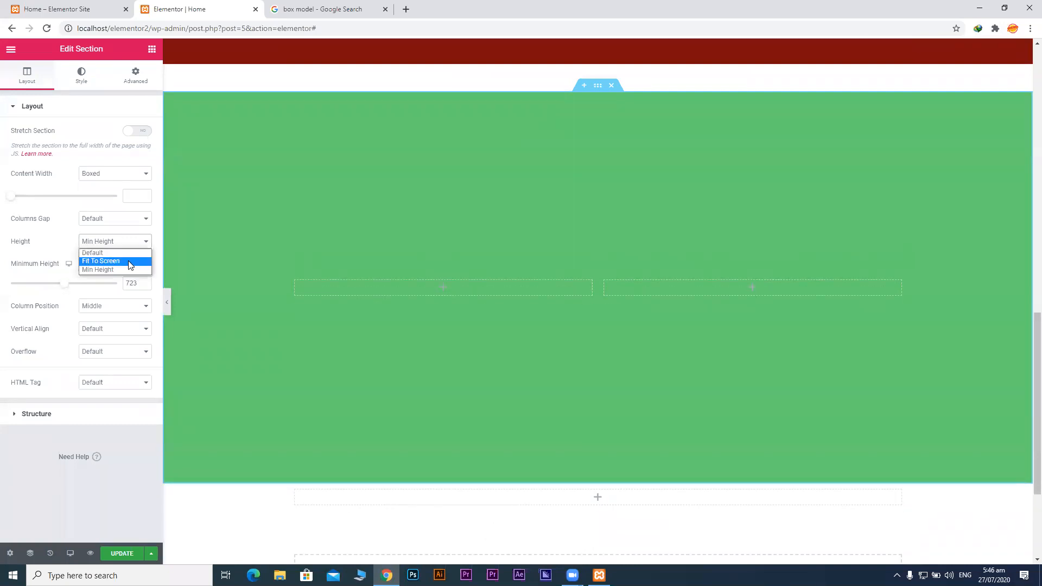
{"action": "left_click", "coordinate": [130, 262]}
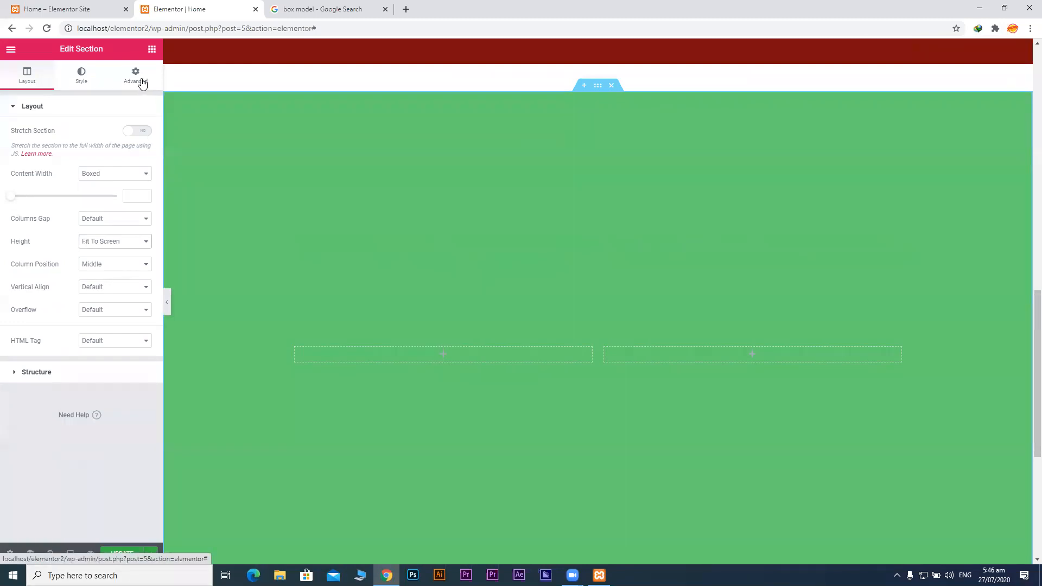
Keep the green section's background type as Classic and open the media library to choose its background image.
{"action": "left_click", "coordinate": [85, 80]}
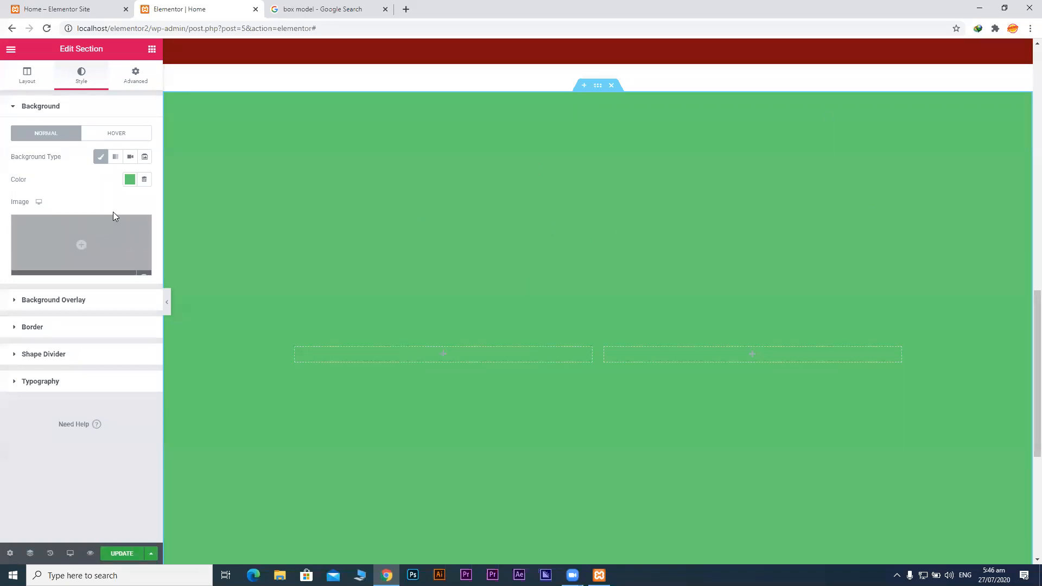
{"action": "left_click", "coordinate": [99, 159]}
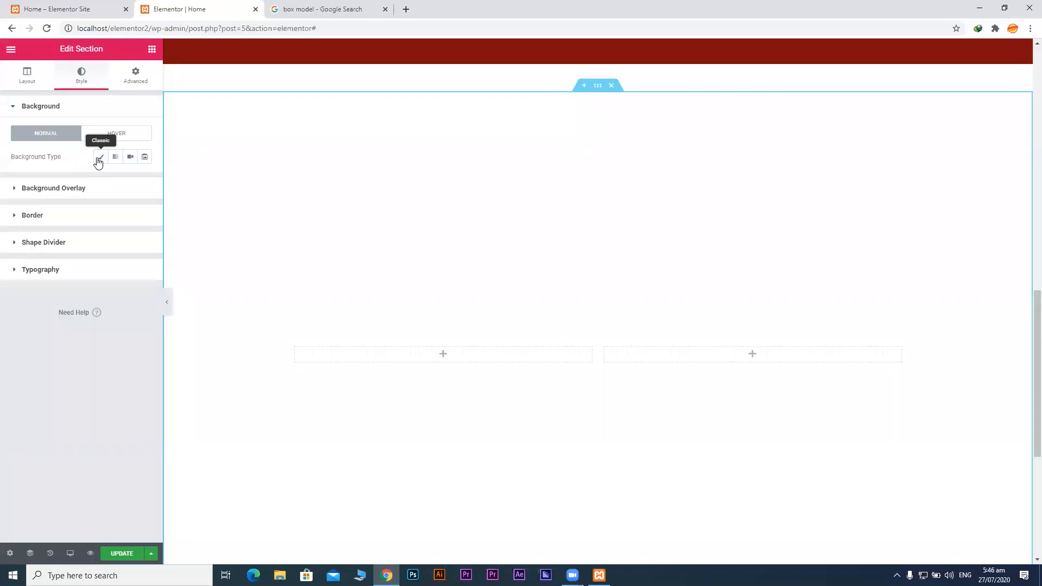
{"action": "left_click", "coordinate": [101, 161]}
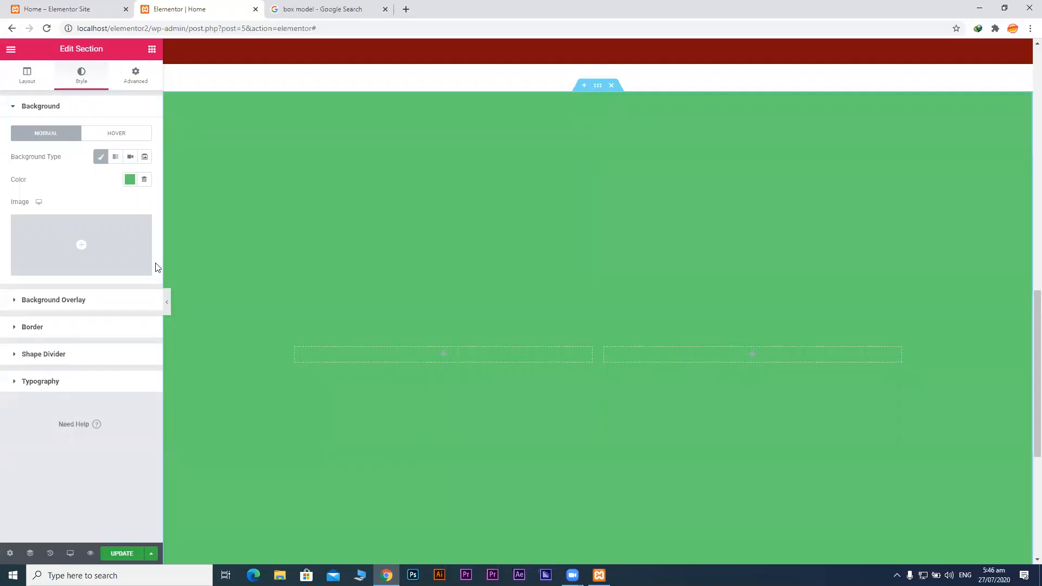
{"action": "mouse_move", "coordinate": [103, 255]}
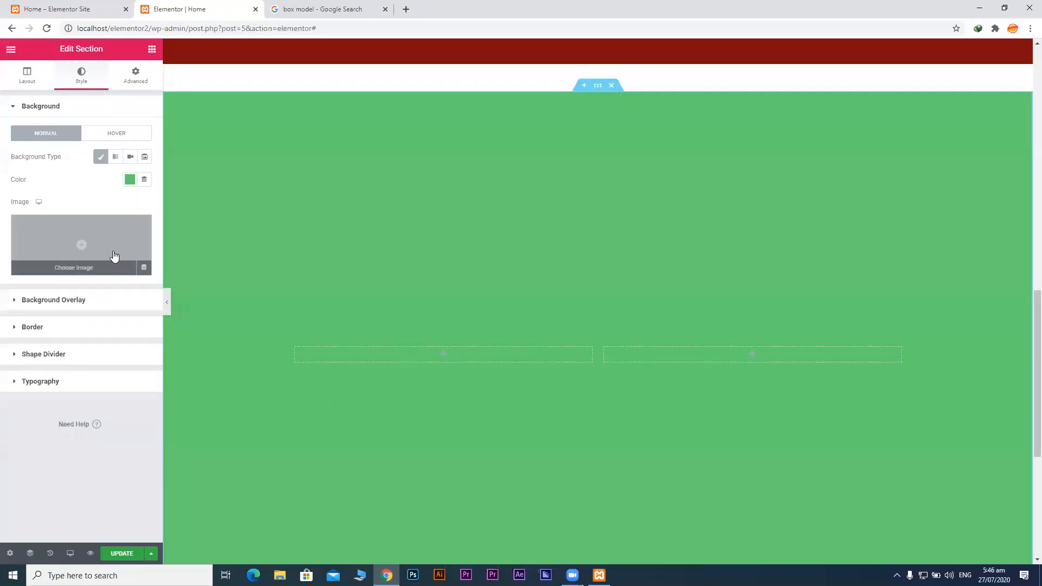
{"action": "left_click", "coordinate": [72, 256]}
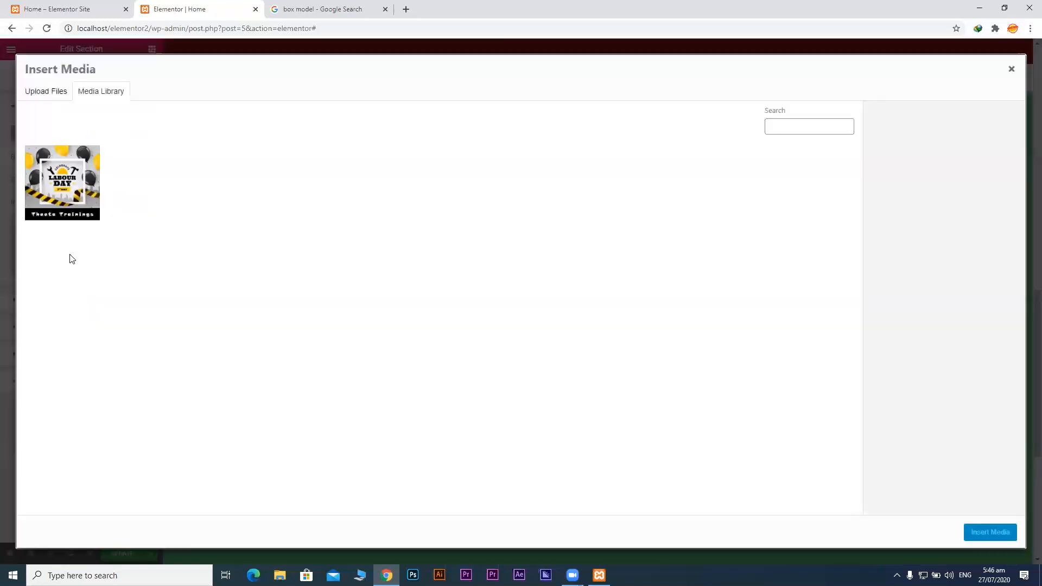
Upload the Photoshop-Ad image from the Desktop and insert it as the section's background image.
{"action": "left_click", "coordinate": [75, 203]}
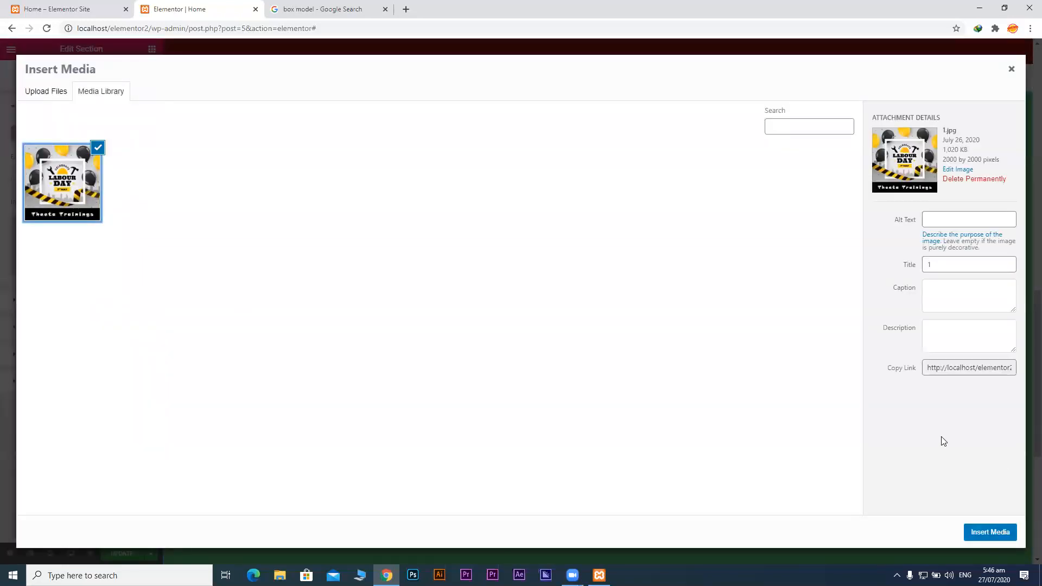
{"action": "left_click", "coordinate": [76, 189]}
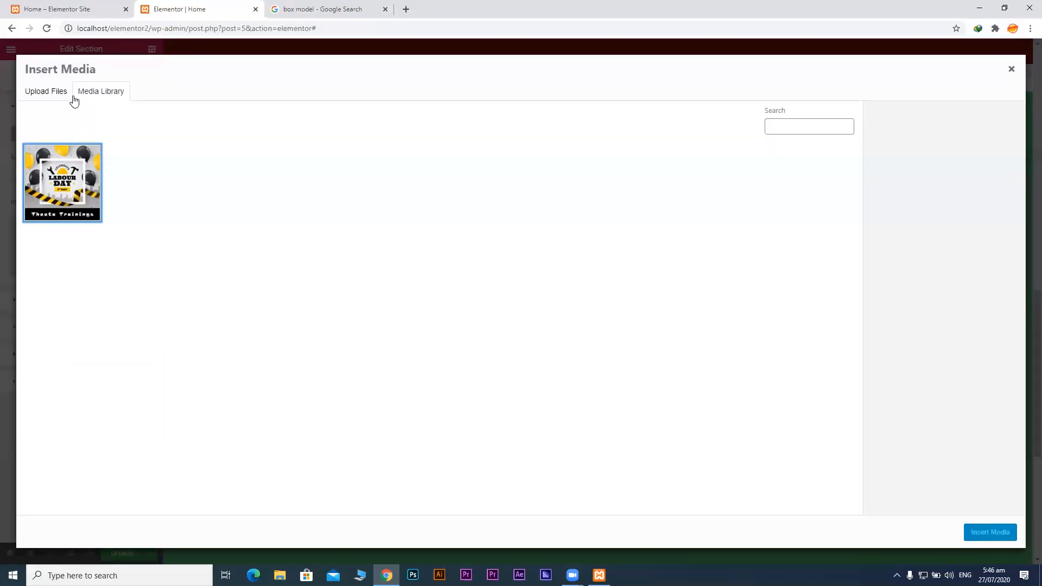
{"action": "left_click", "coordinate": [43, 92]}
{"action": "left_click", "coordinate": [533, 284]}
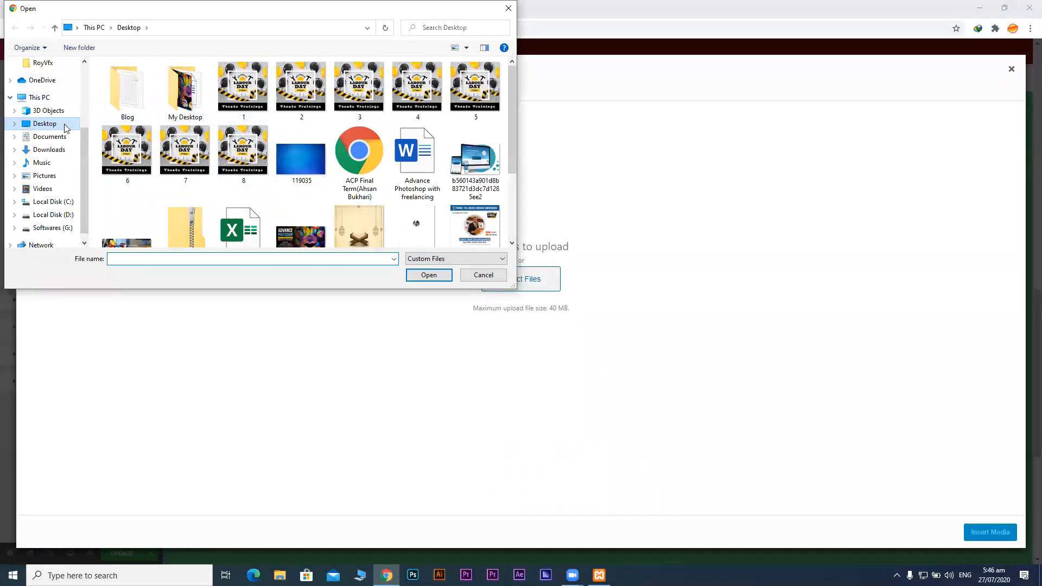
{"action": "left_click", "coordinate": [201, 131]}
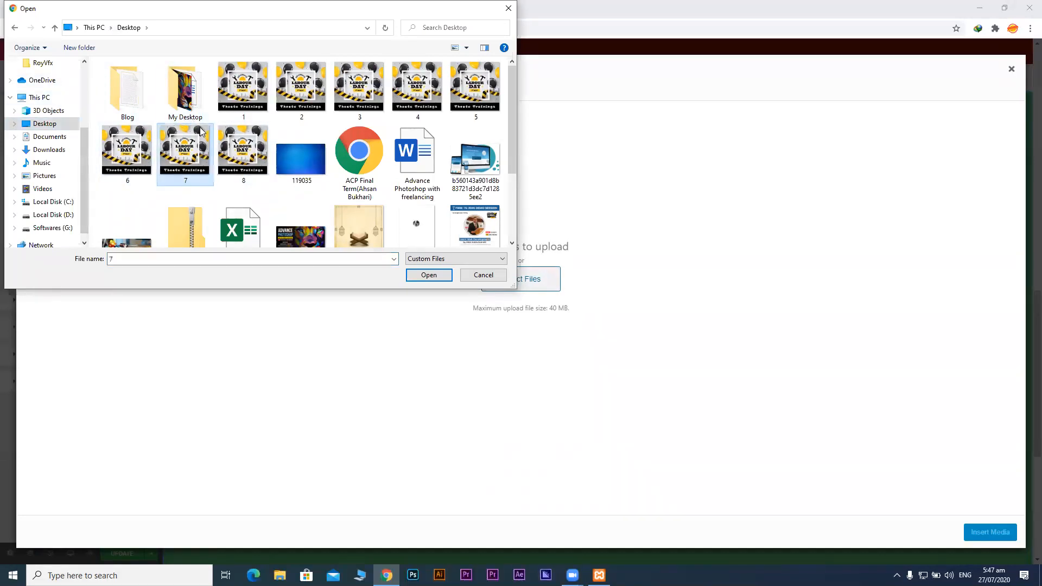
{"action": "scroll", "coordinate": [202, 132], "scroll_direction": "down", "scroll_amount": 3}
{"action": "scroll", "coordinate": [202, 132], "scroll_direction": "up", "scroll_amount": 2}
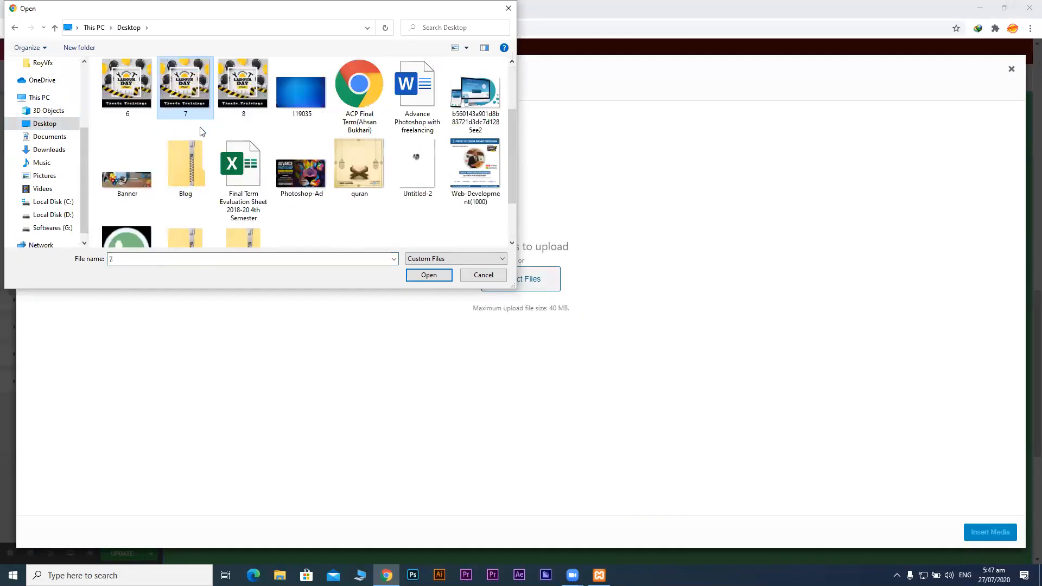
{"action": "left_click", "coordinate": [302, 172]}
{"action": "left_click", "coordinate": [428, 275]}
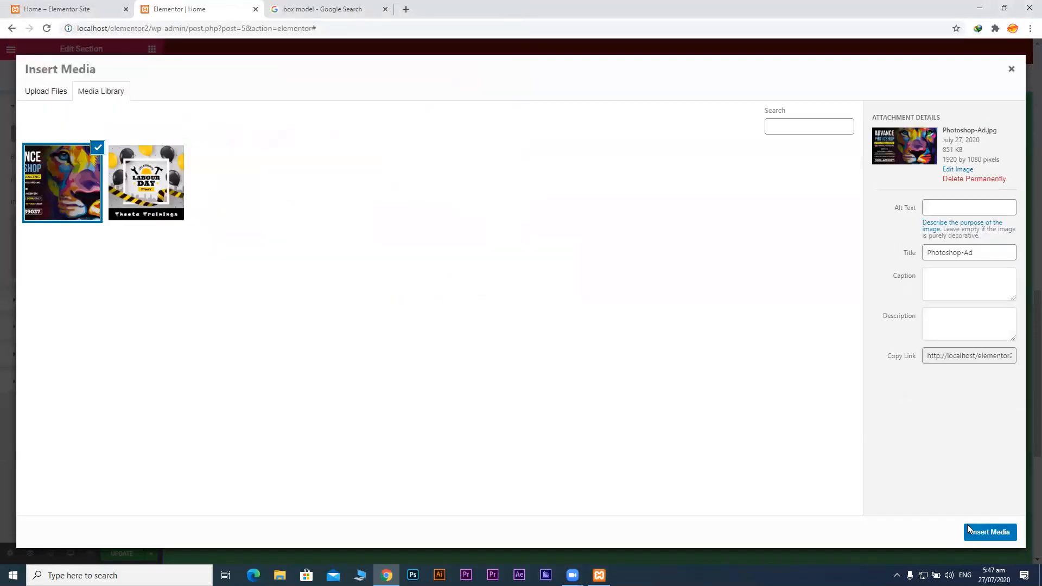
{"action": "left_click", "coordinate": [991, 534]}
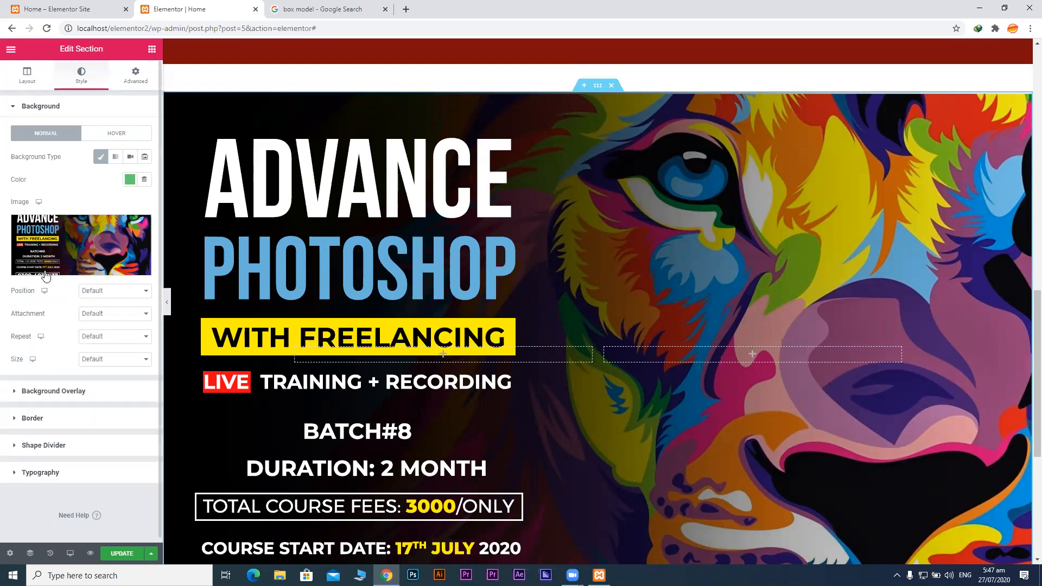
Compare the Center Left, Center Right and Top Center positions for the background image and set its position to Center Center.
{"action": "left_click", "coordinate": [105, 292]}
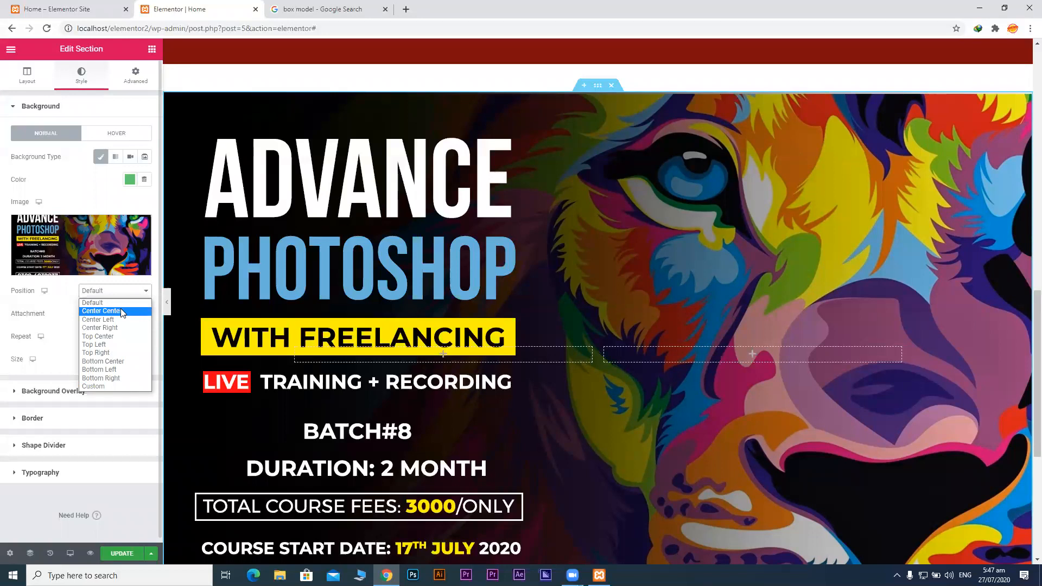
{"action": "left_click", "coordinate": [115, 311]}
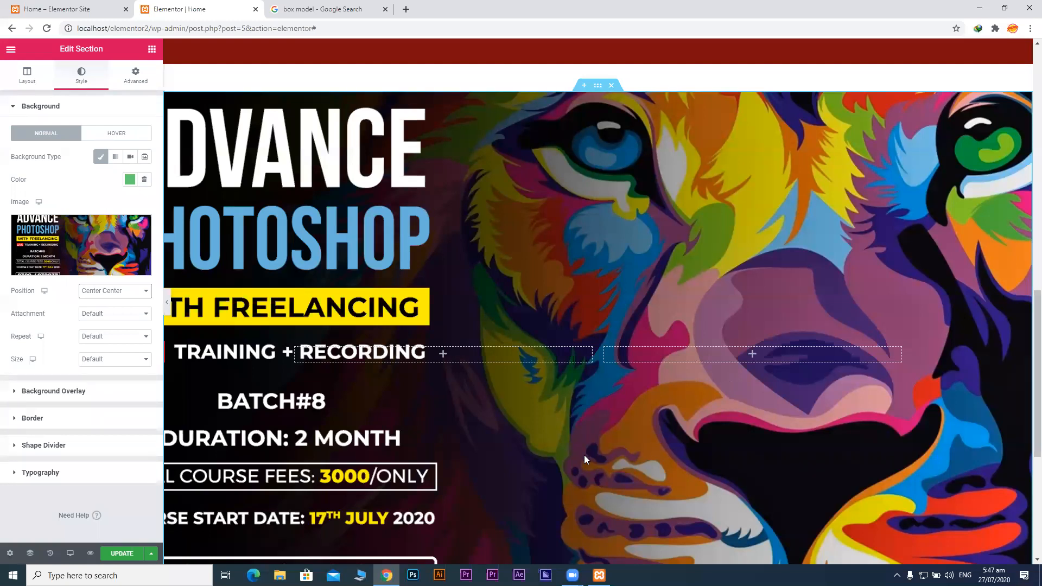
{"action": "left_click", "coordinate": [108, 292]}
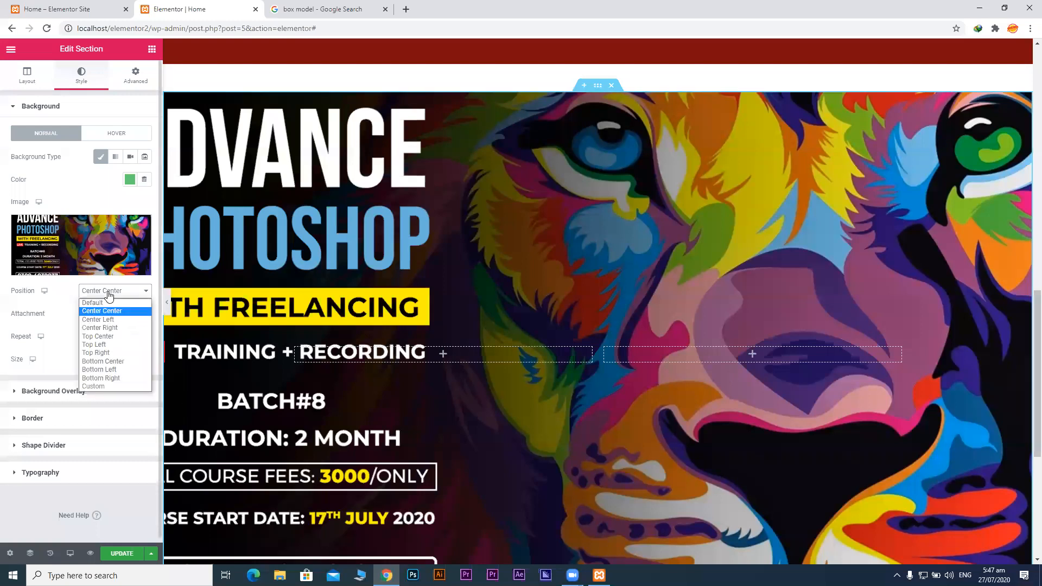
{"action": "left_click", "coordinate": [107, 319]}
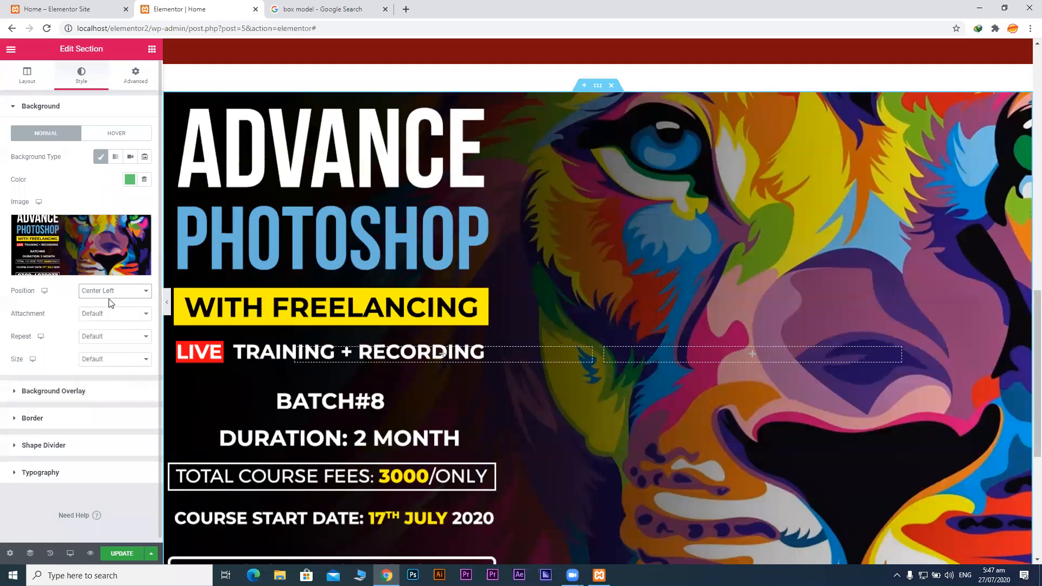
{"action": "left_click", "coordinate": [110, 295]}
{"action": "left_click", "coordinate": [111, 328]}
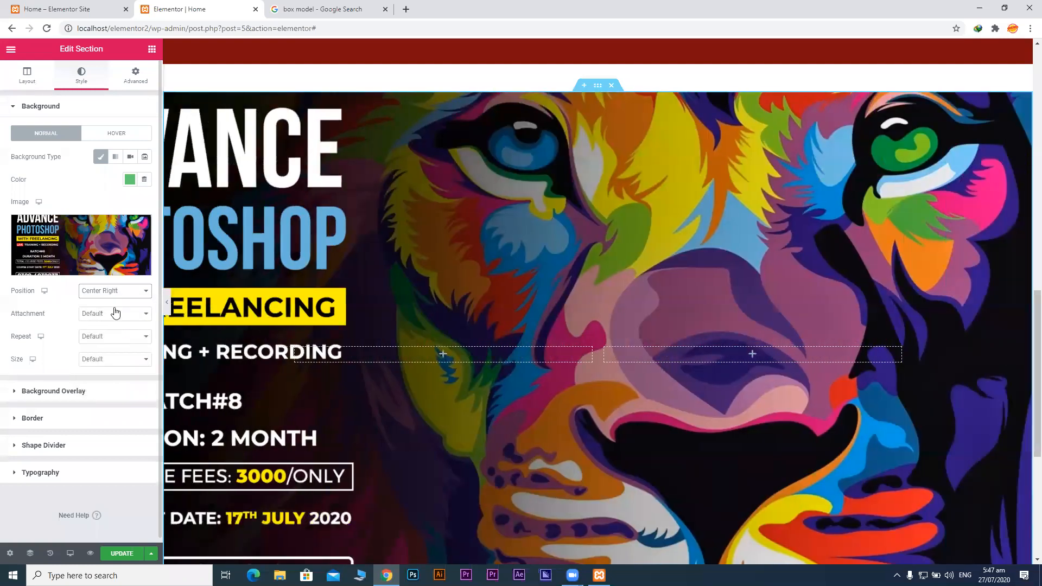
{"action": "left_click", "coordinate": [114, 302]}
{"action": "left_click", "coordinate": [114, 336]}
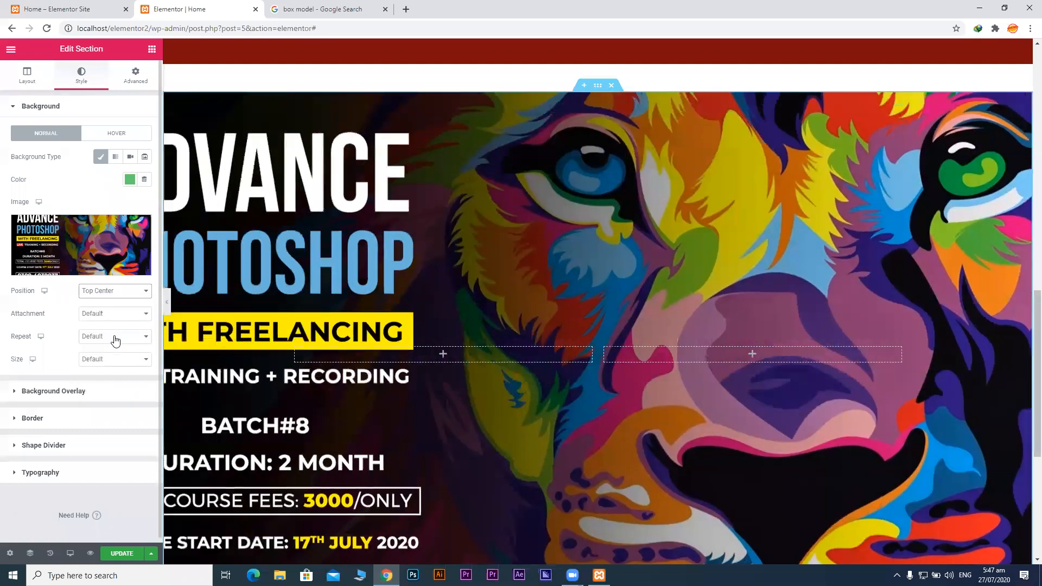
{"action": "left_click", "coordinate": [112, 296]}
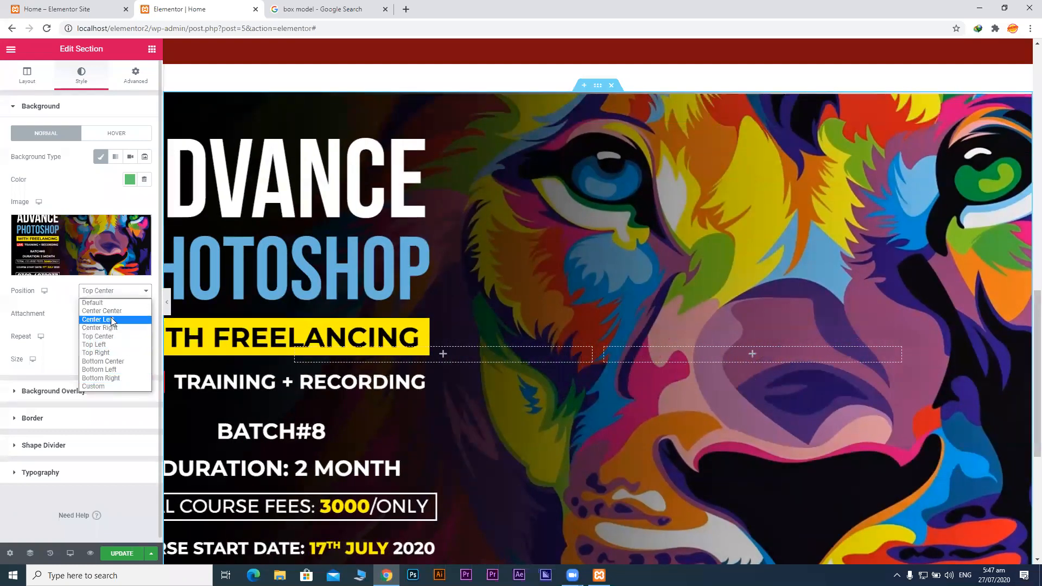
{"action": "left_click", "coordinate": [109, 310]}
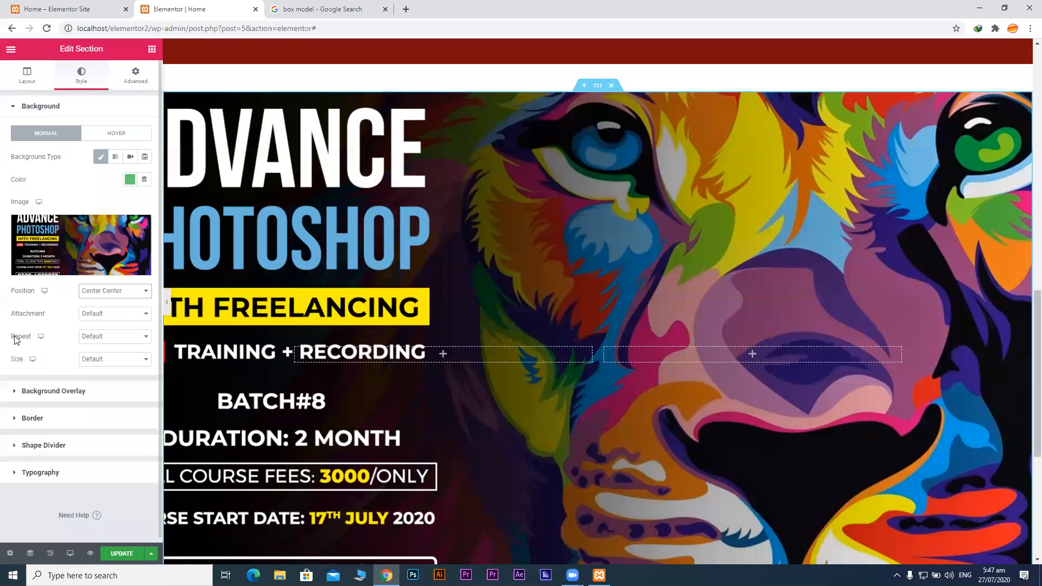
{"action": "left_click", "coordinate": [113, 340]}
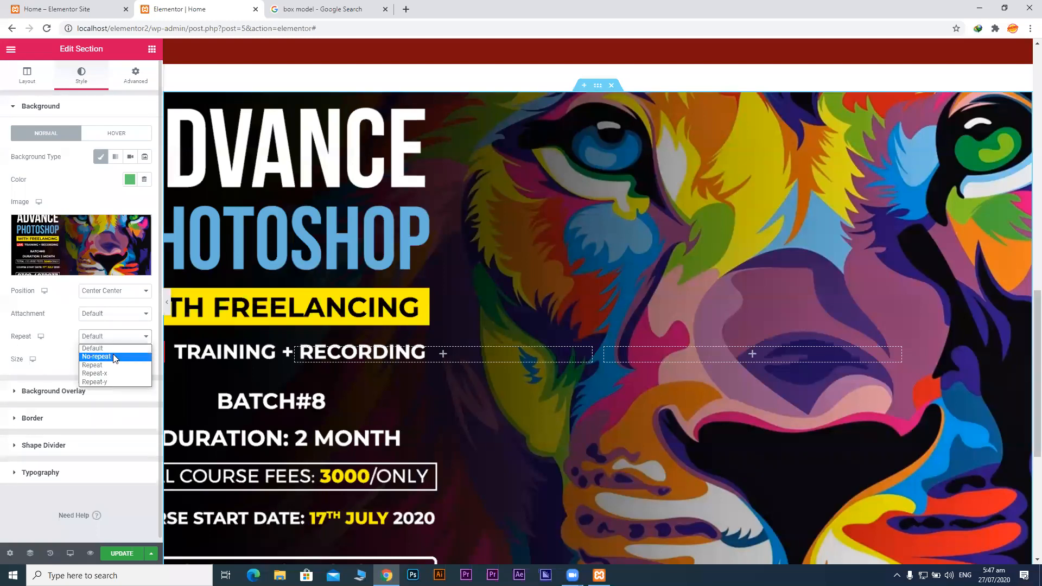
{"action": "left_click", "coordinate": [131, 342]}
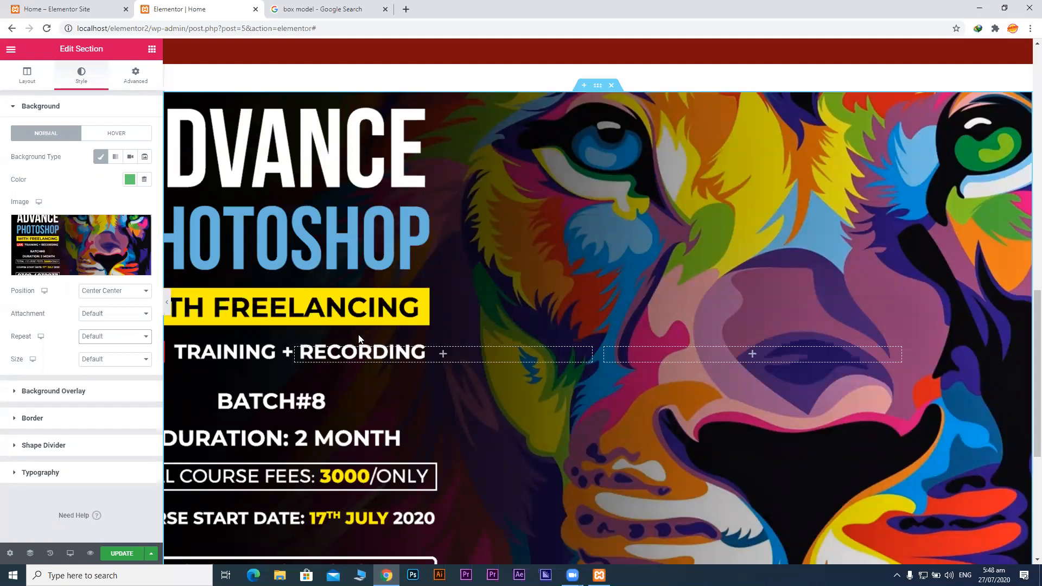
{"action": "left_click", "coordinate": [104, 338]}
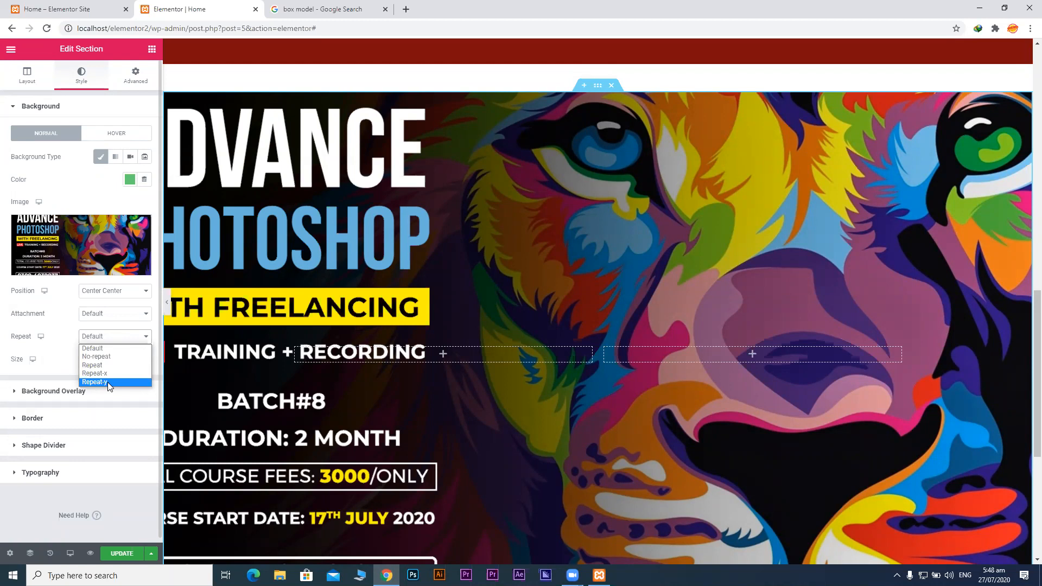
{"action": "left_click", "coordinate": [101, 339]}
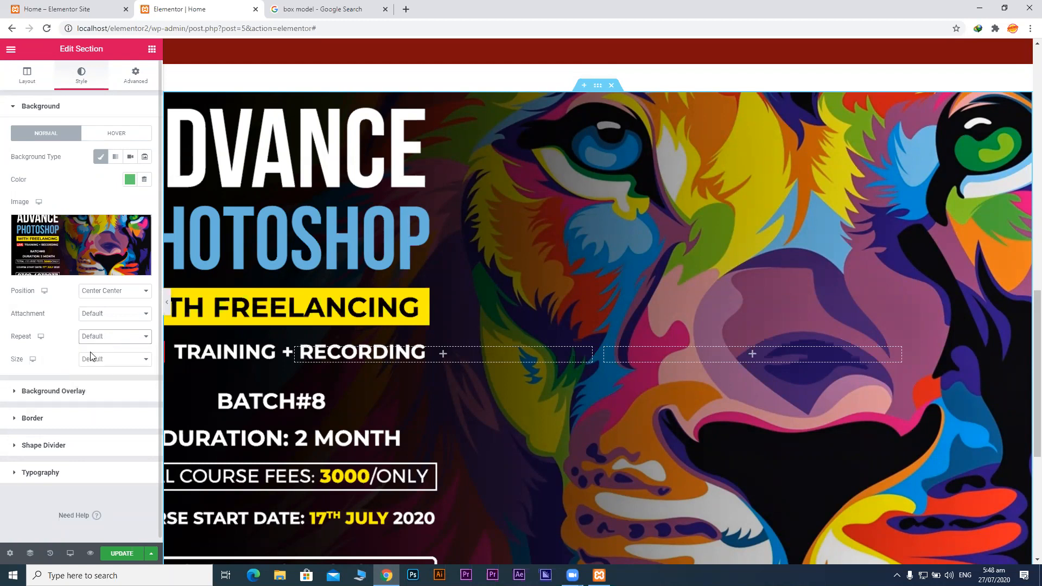
Try the Auto size on the background image, set it to Cover, and hide the editing panel to preview the section.
{"action": "left_click", "coordinate": [98, 362]}
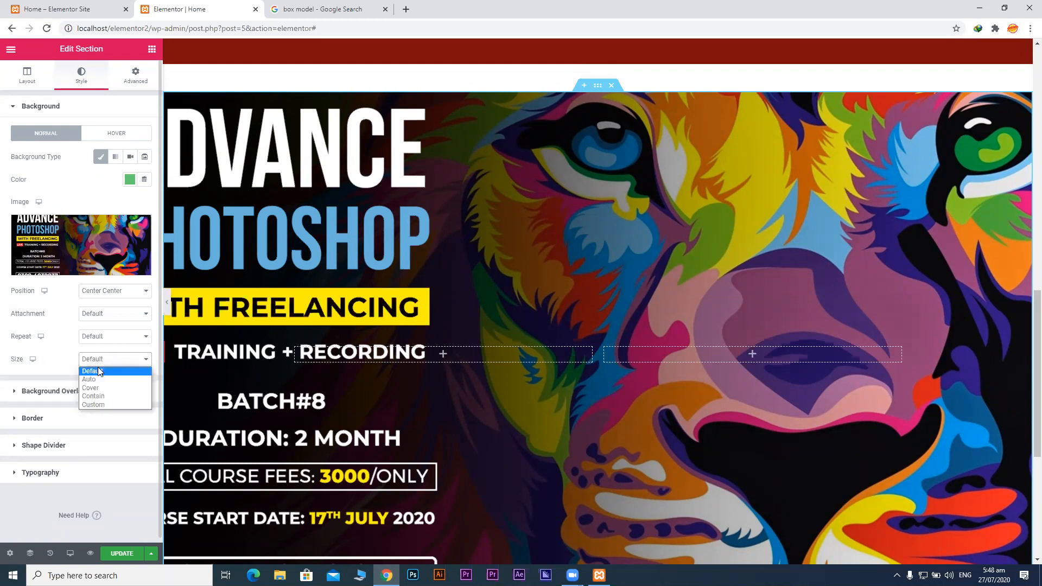
{"action": "left_click", "coordinate": [101, 378]}
{"action": "left_click", "coordinate": [100, 363]}
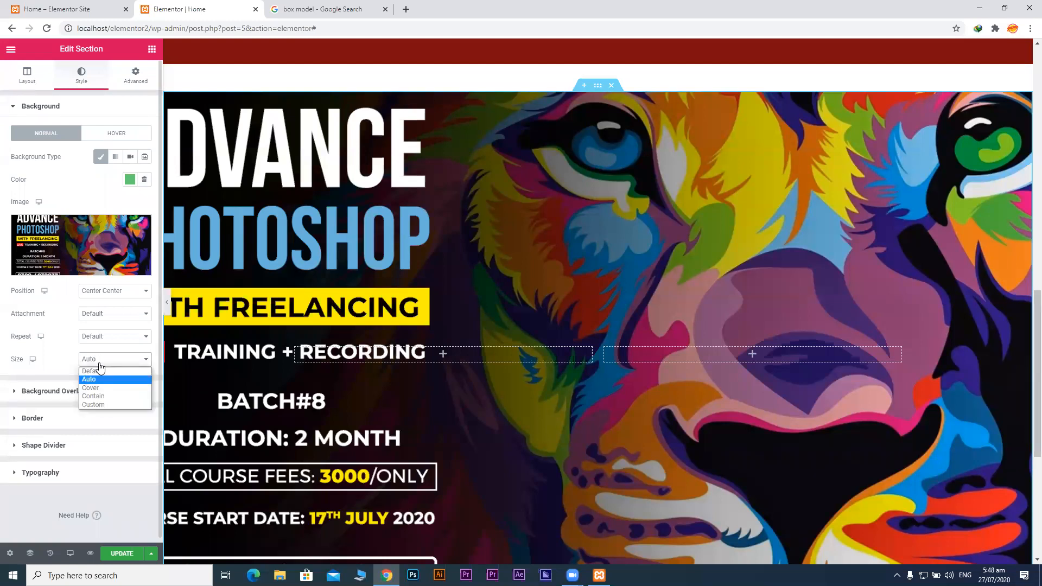
{"action": "left_click", "coordinate": [104, 380]}
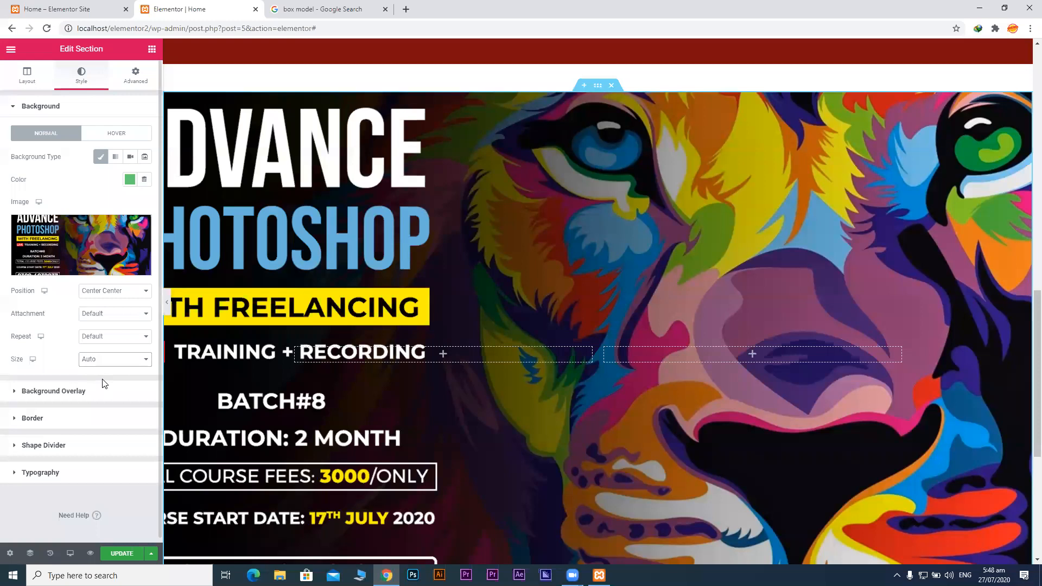
{"action": "left_click", "coordinate": [90, 360]}
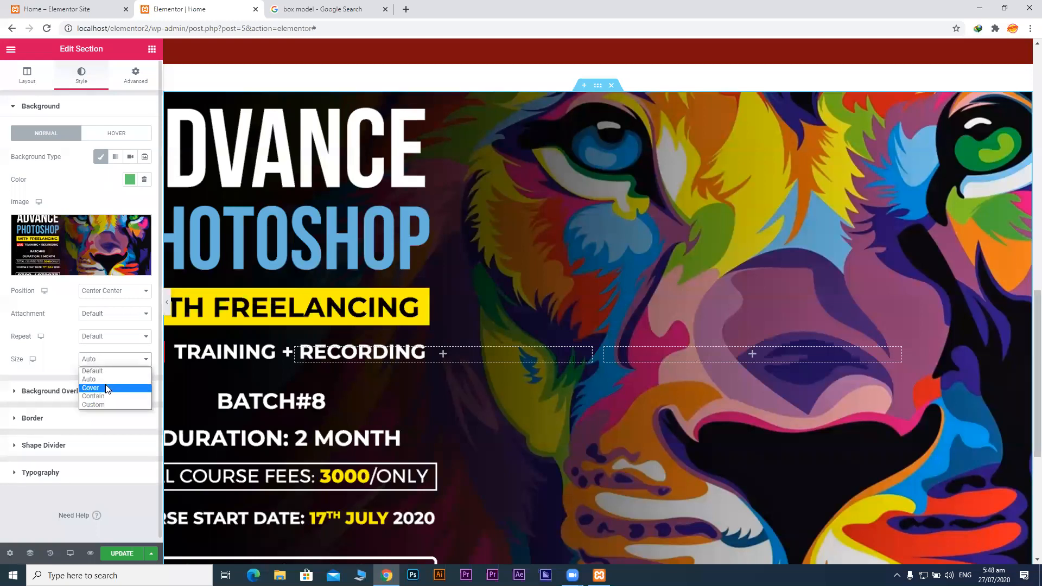
{"action": "left_click", "coordinate": [106, 387]}
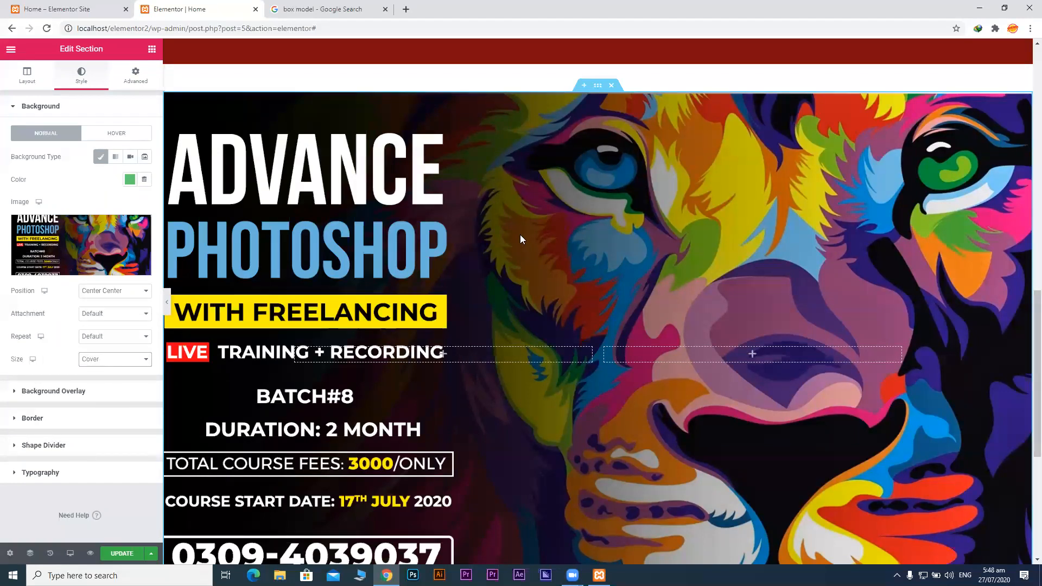
{"action": "left_click", "coordinate": [167, 312]}
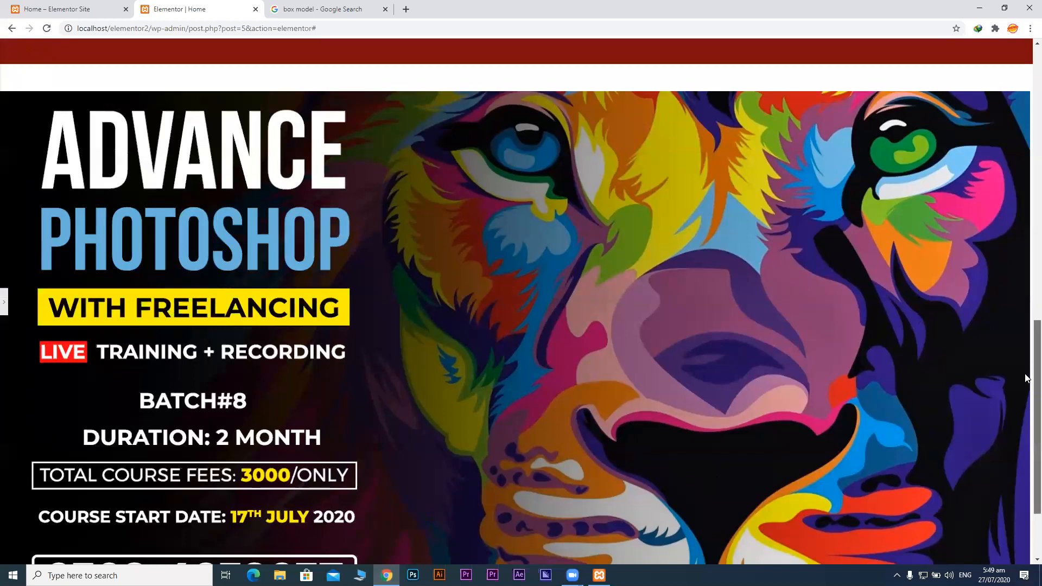
Examine how the covering background image fills the section in the preview, and show the editing panel again.
{"action": "scroll", "coordinate": [1026, 369], "scroll_direction": "down", "scroll_amount": 2}
{"action": "scroll", "coordinate": [1026, 361], "scroll_direction": "up", "scroll_amount": 2}
{"action": "scroll", "coordinate": [1026, 369], "scroll_direction": "down", "scroll_amount": 1}
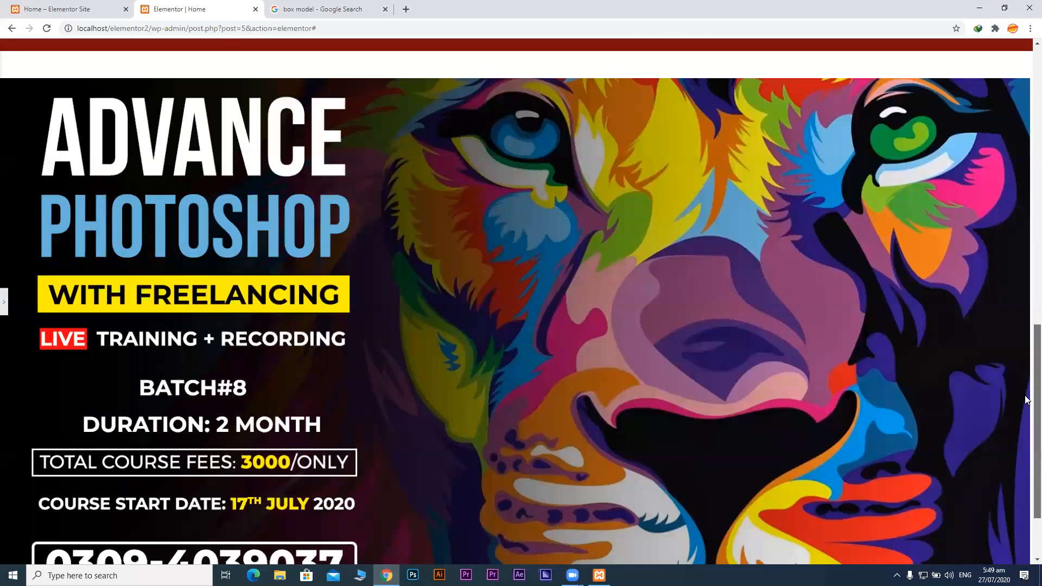
{"action": "scroll", "coordinate": [1026, 383], "scroll_direction": "down", "scroll_amount": 1}
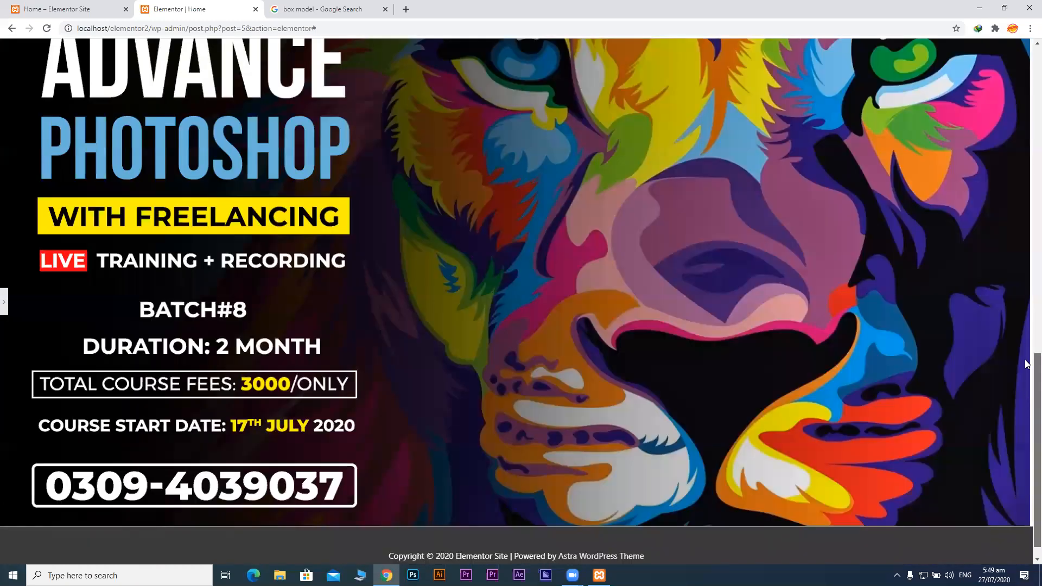
{"action": "scroll", "coordinate": [1026, 374], "scroll_direction": "up", "scroll_amount": 2}
{"action": "scroll", "coordinate": [1026, 374], "scroll_direction": "down", "scroll_amount": 1}
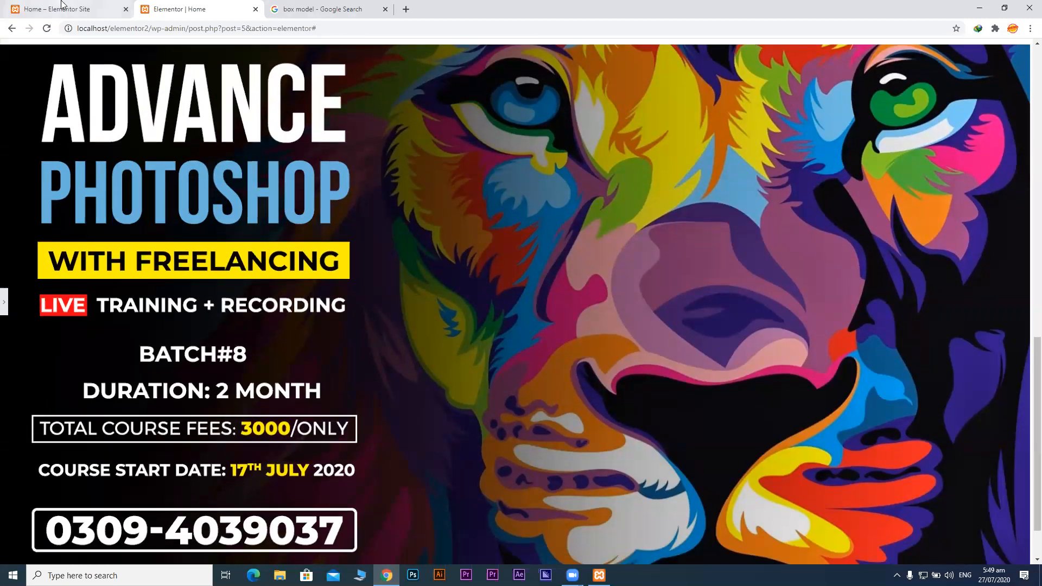
{"action": "left_click", "coordinate": [5, 305]}
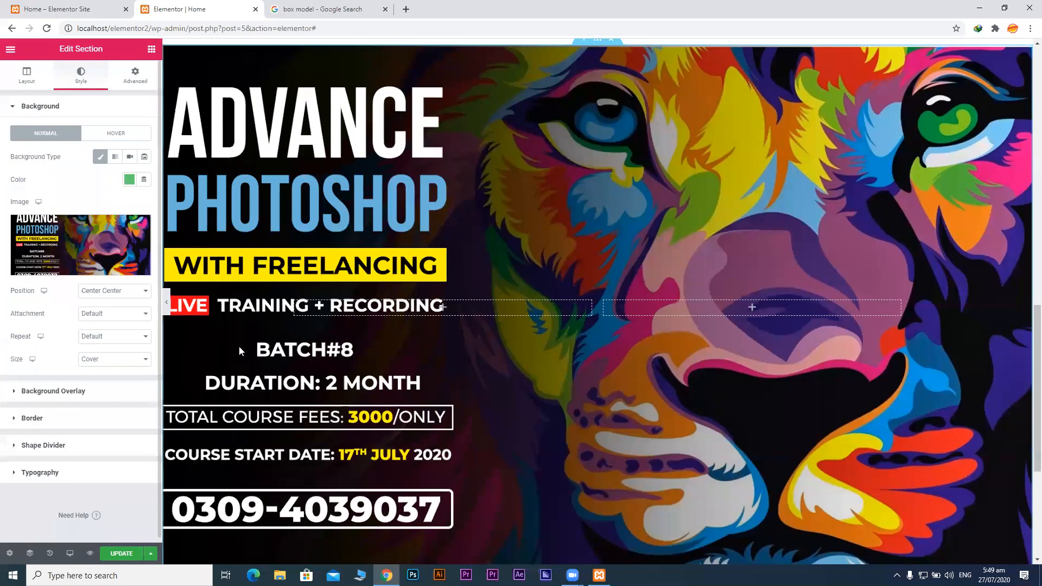
Try the Contain size on the background image, switch it to Custom, and compare widths of 43, 2 and 48 percent.
{"action": "left_click", "coordinate": [104, 361]}
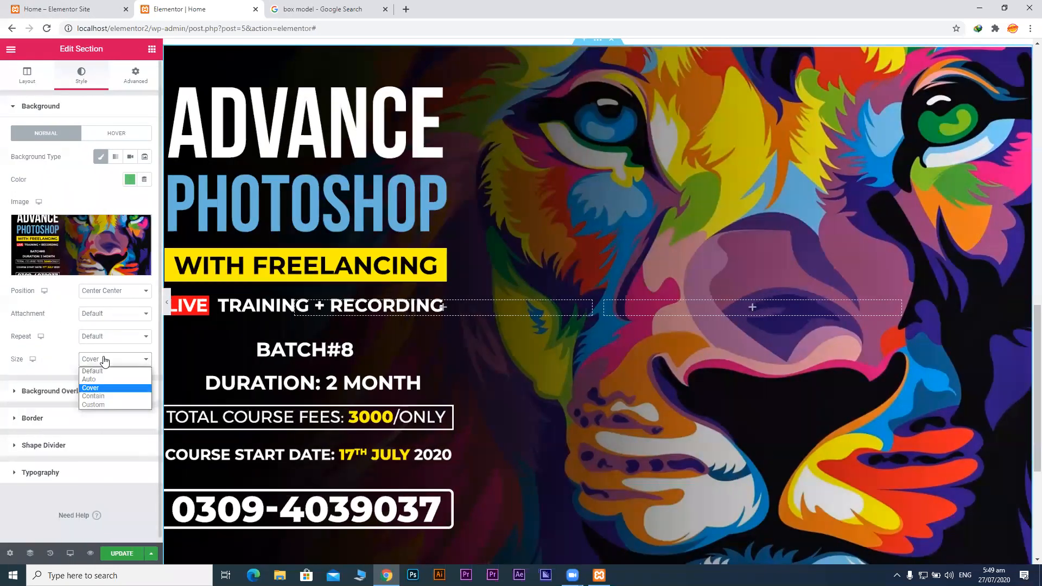
{"action": "left_click", "coordinate": [113, 397]}
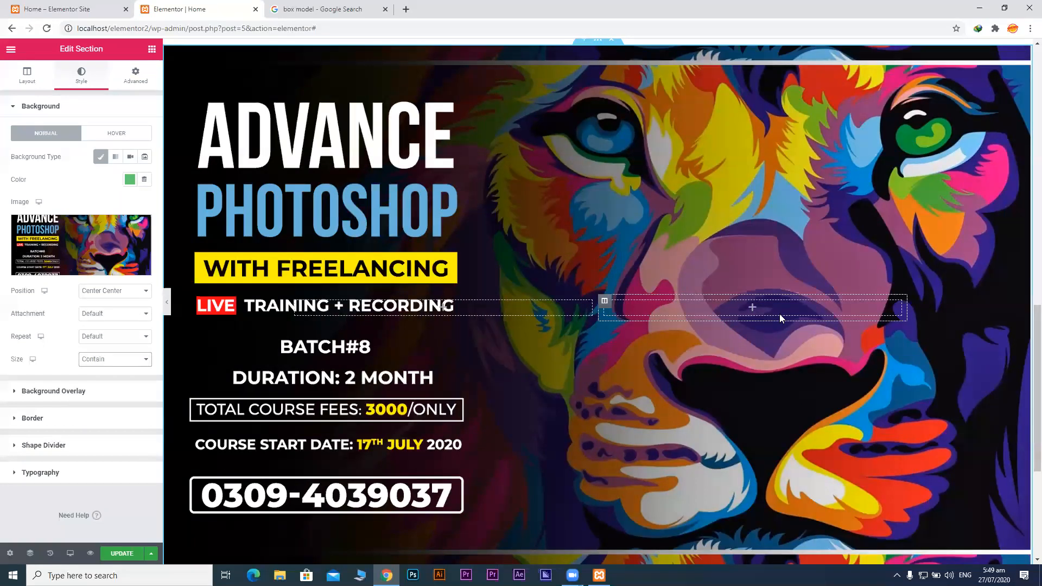
{"action": "left_click", "coordinate": [117, 362]}
{"action": "left_click", "coordinate": [118, 402]}
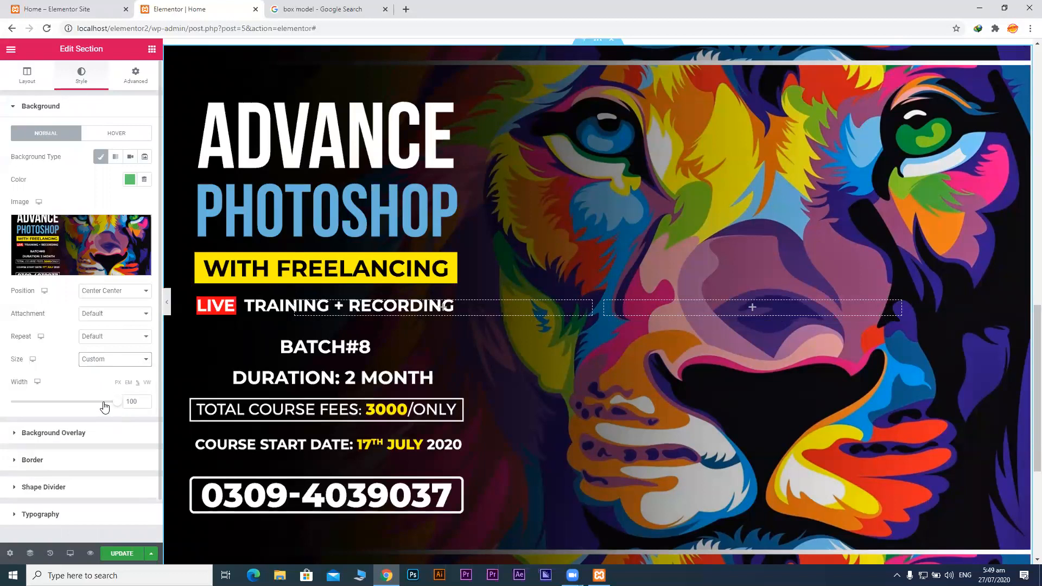
{"action": "left_click_drag", "start_coordinate": [113, 404], "coordinate": [56, 398]}
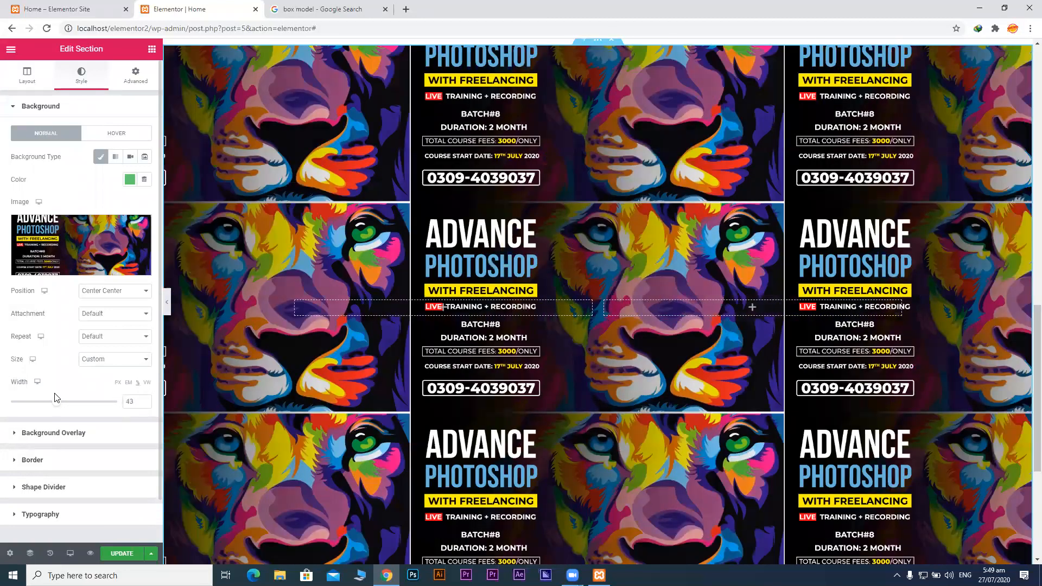
{"action": "left_click_drag", "start_coordinate": [53, 406], "coordinate": [13, 400]}
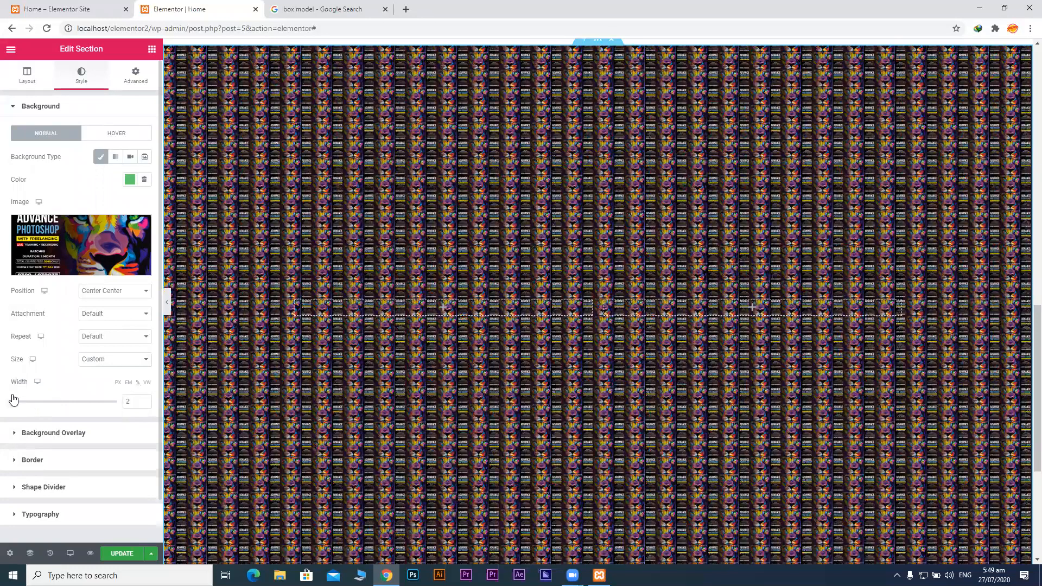
{"action": "left_click", "coordinate": [61, 403]}
Try the No-repeat and Repeat options on the section's background image.
{"action": "left_click", "coordinate": [122, 339]}
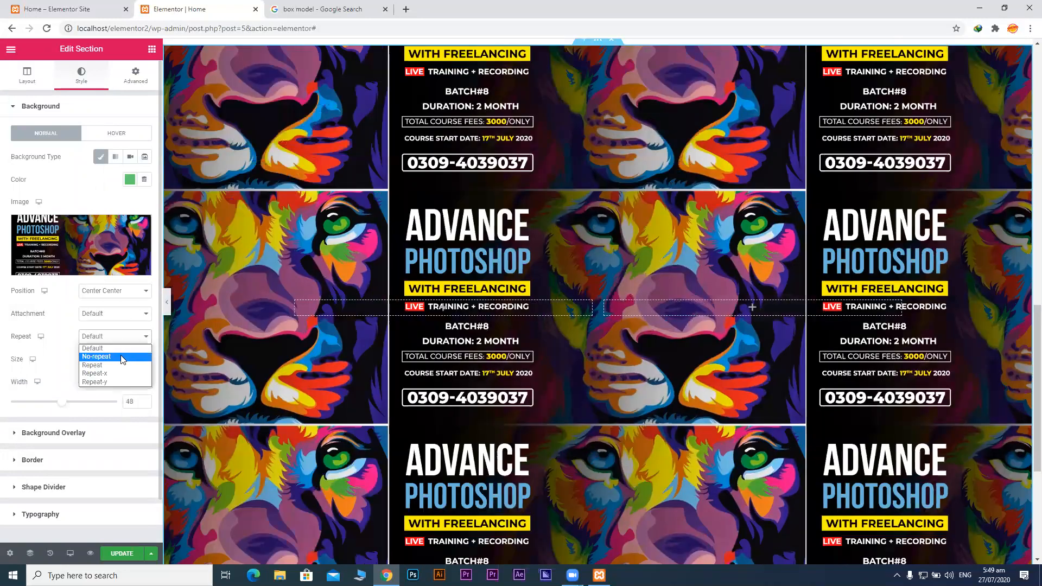
{"action": "left_click", "coordinate": [121, 356]}
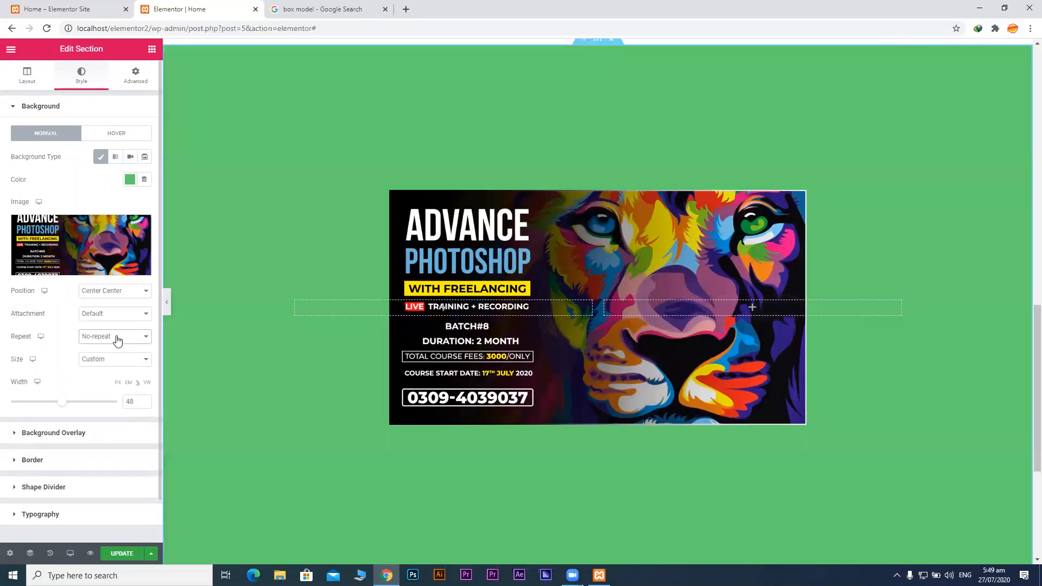
{"action": "left_click", "coordinate": [117, 340]}
{"action": "left_click", "coordinate": [116, 356]}
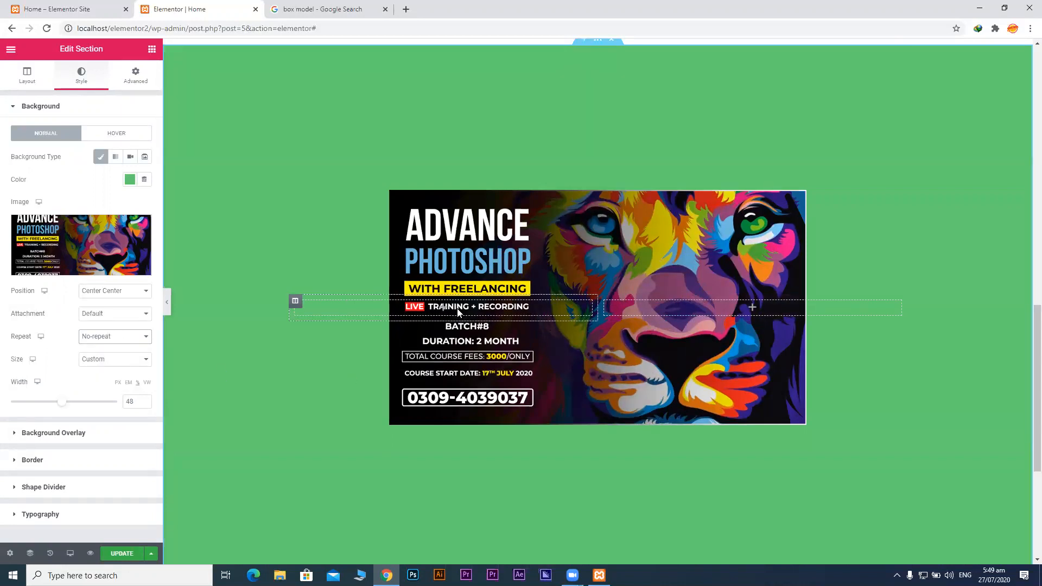
{"action": "left_click", "coordinate": [142, 339]}
{"action": "left_click", "coordinate": [134, 367]}
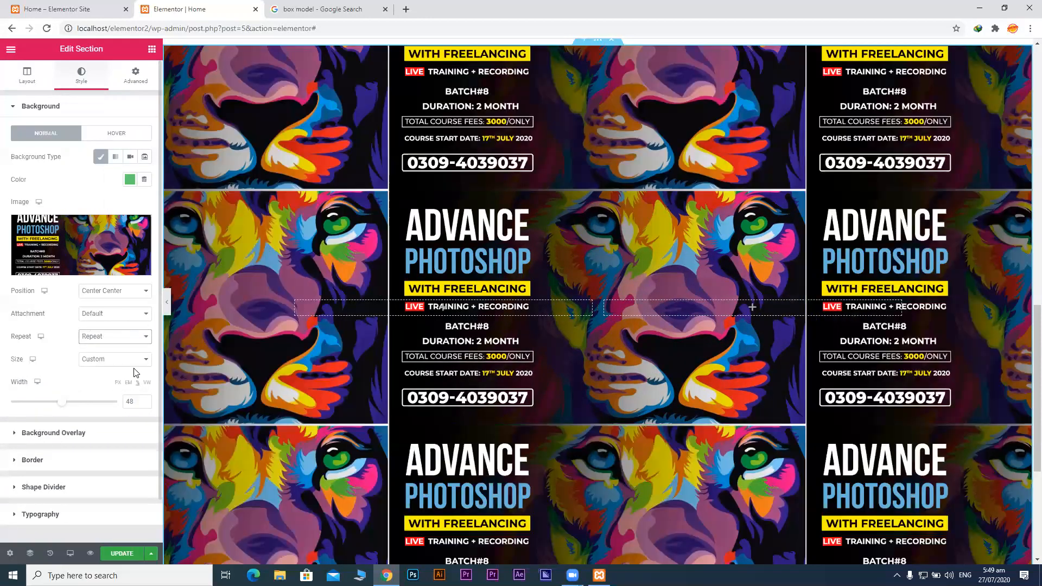
Try the Repeat-x and Repeat-y options on the background image and set it back to No-repeat.
{"action": "left_click", "coordinate": [136, 339]}
{"action": "left_click", "coordinate": [96, 374]}
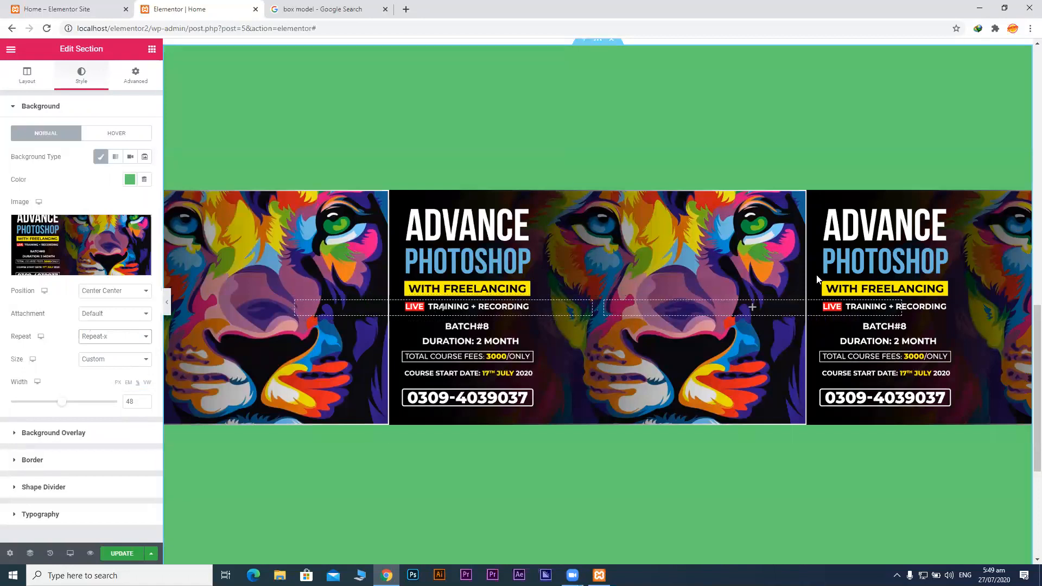
{"action": "left_click", "coordinate": [109, 343]}
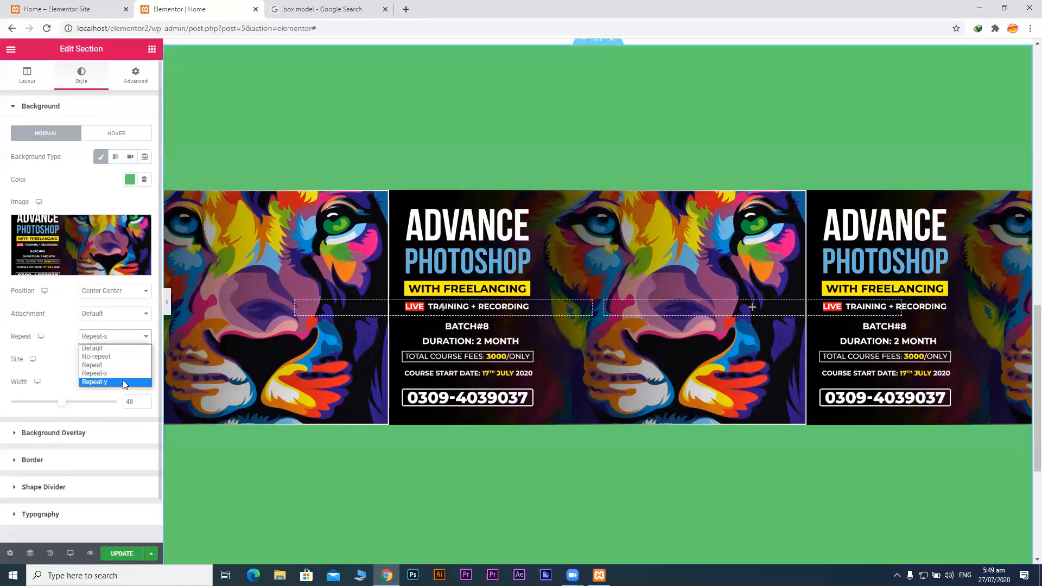
{"action": "left_click", "coordinate": [124, 380]}
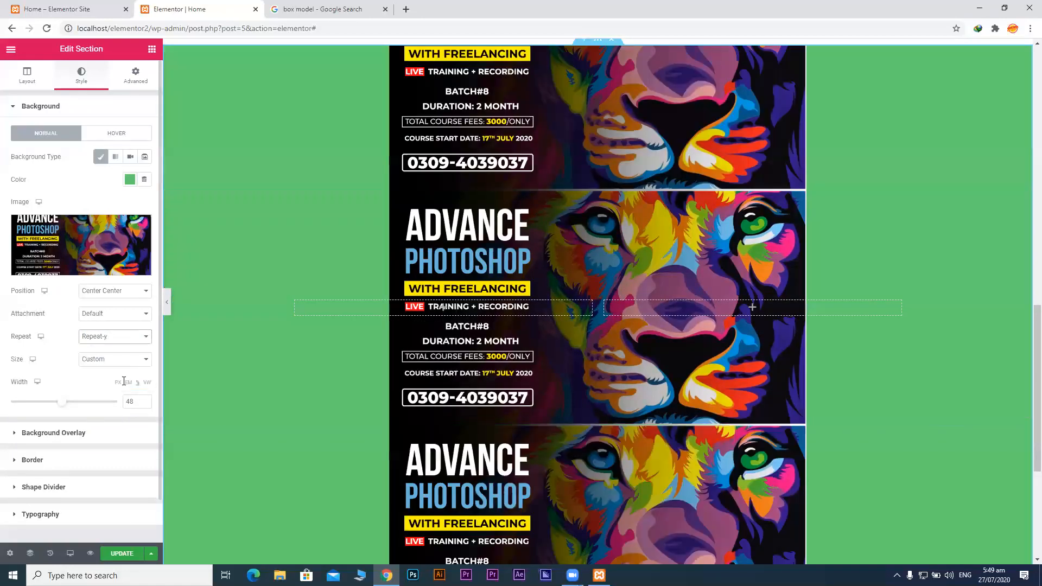
{"action": "left_click", "coordinate": [99, 337]}
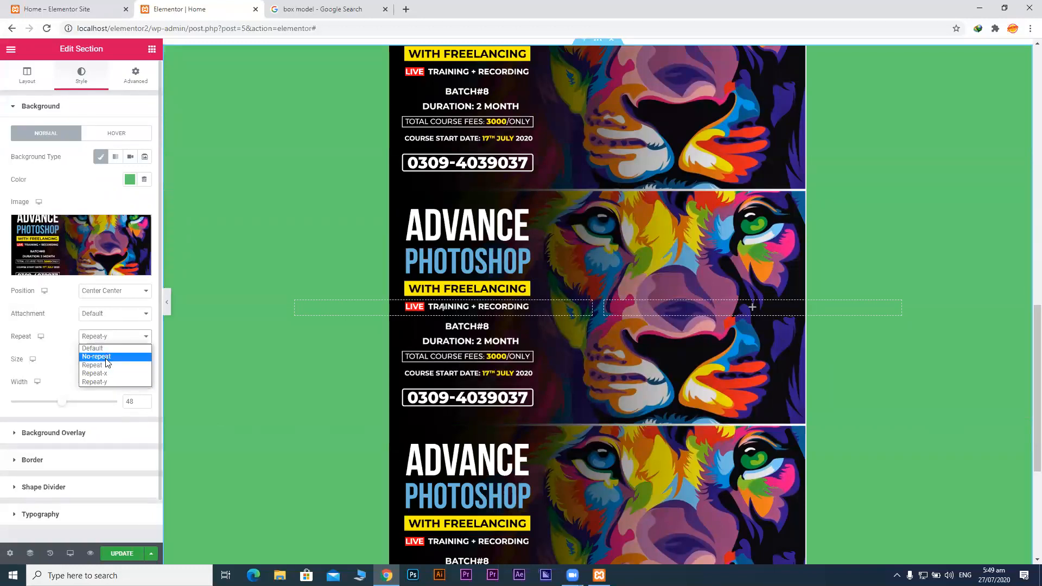
{"action": "left_click", "coordinate": [107, 357]}
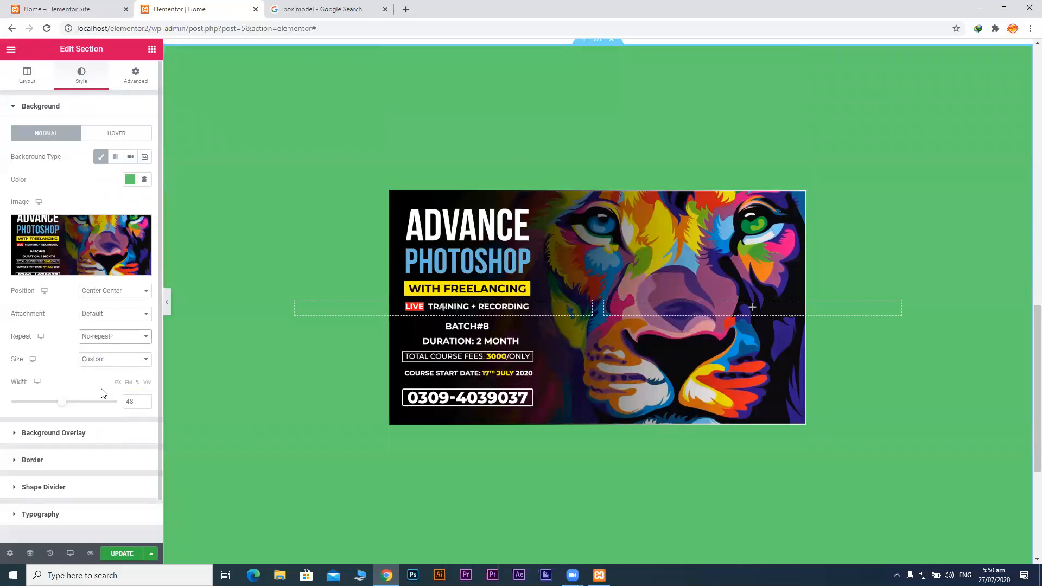
Set the background image's custom width to 100 percent and its repeat option to Default.
{"action": "left_click_drag", "start_coordinate": [70, 400], "coordinate": [126, 414]}
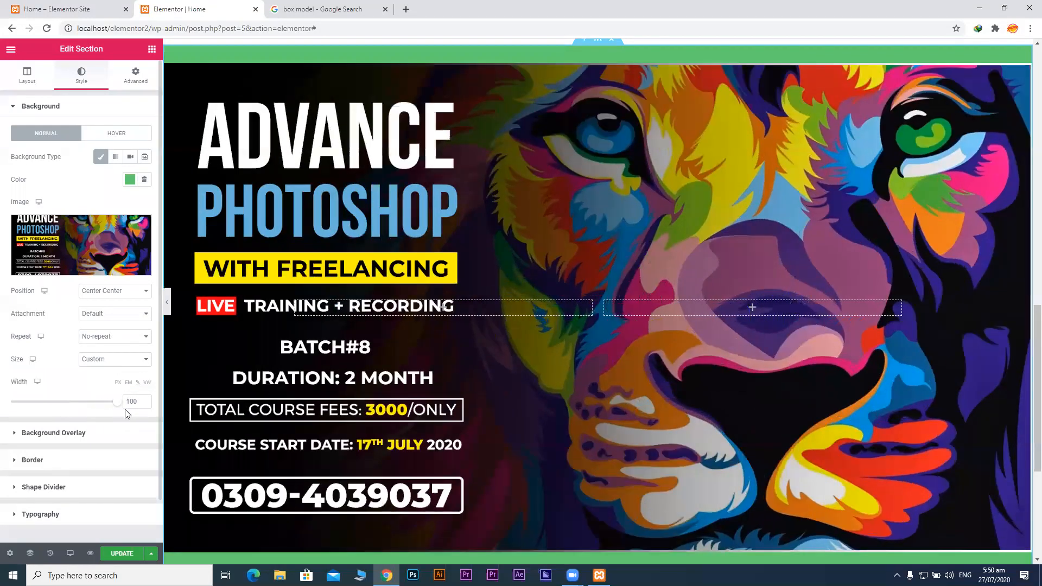
{"action": "left_click", "coordinate": [104, 338]}
{"action": "left_click", "coordinate": [104, 348]}
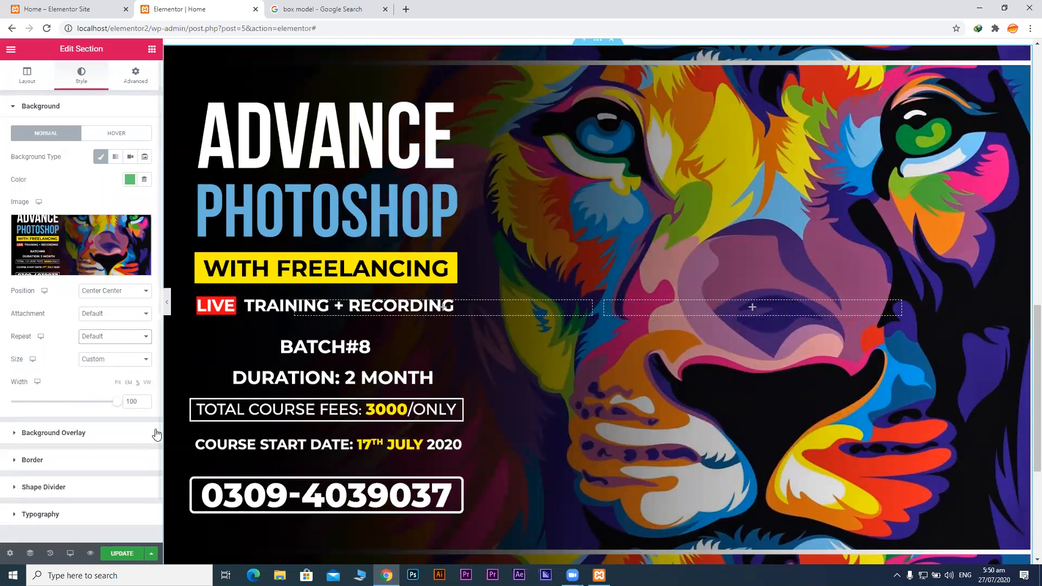
Hide the editing panel and preview the section's background image together with the red section above it.
{"action": "left_click", "coordinate": [167, 303]}
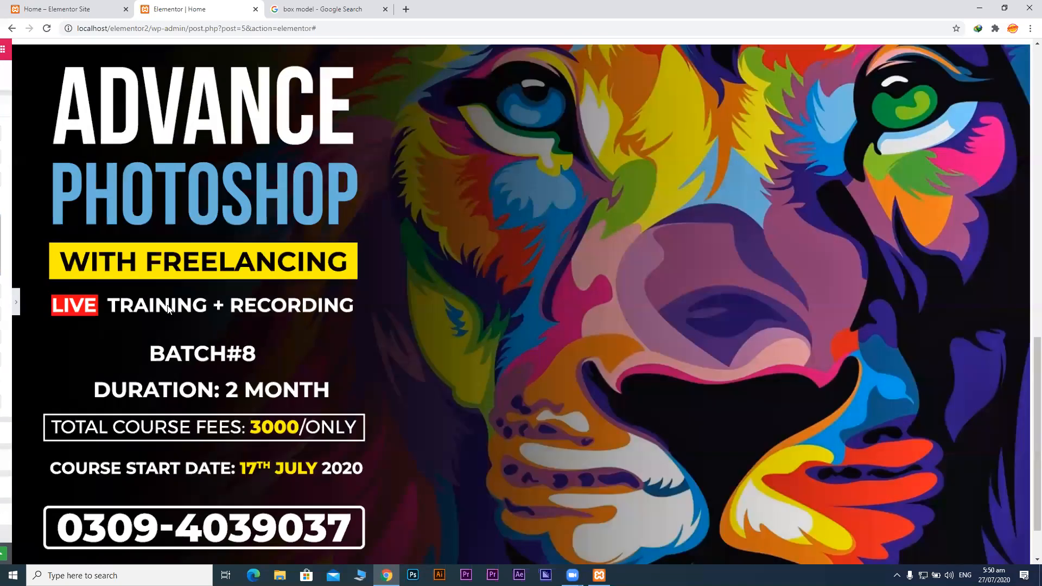
{"action": "scroll", "coordinate": [1026, 347], "scroll_direction": "up", "scroll_amount": 4}
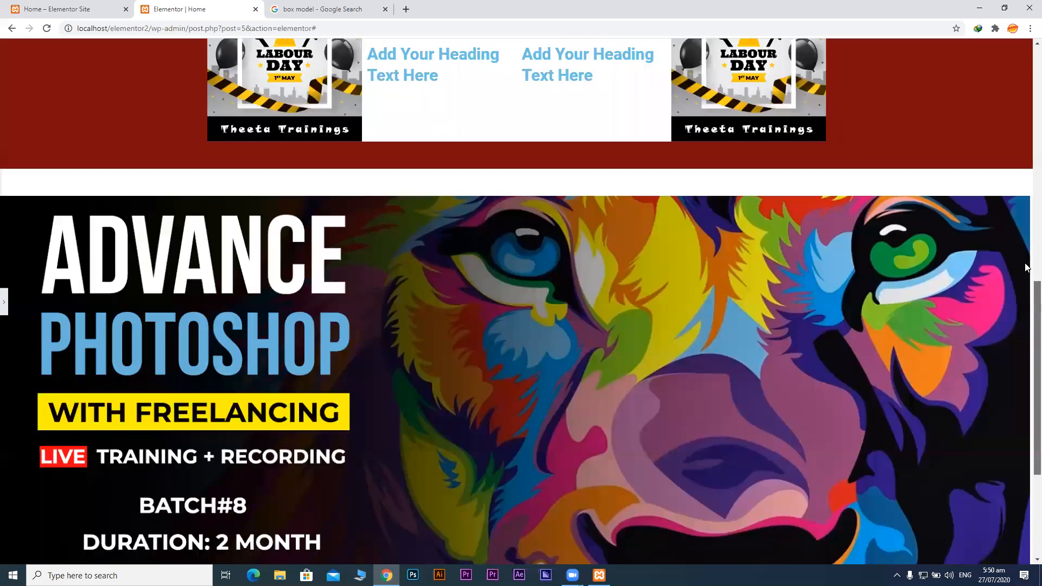
{"action": "scroll", "coordinate": [1028, 342], "scroll_direction": "down", "scroll_amount": 3}
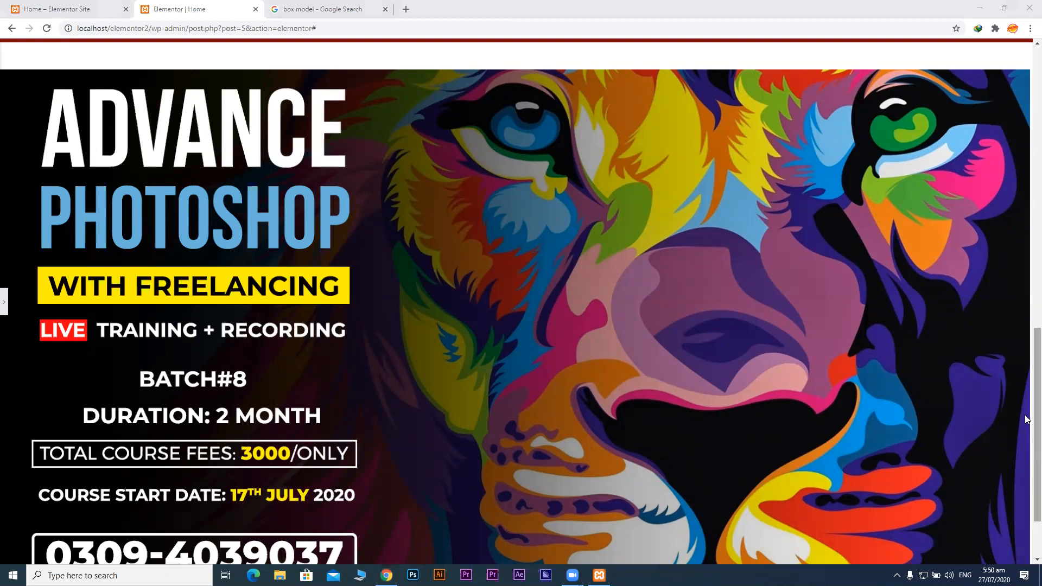
{"action": "scroll", "coordinate": [1027, 427], "scroll_direction": "down", "scroll_amount": 2}
{"action": "scroll", "coordinate": [1027, 423], "scroll_direction": "up", "scroll_amount": 2}
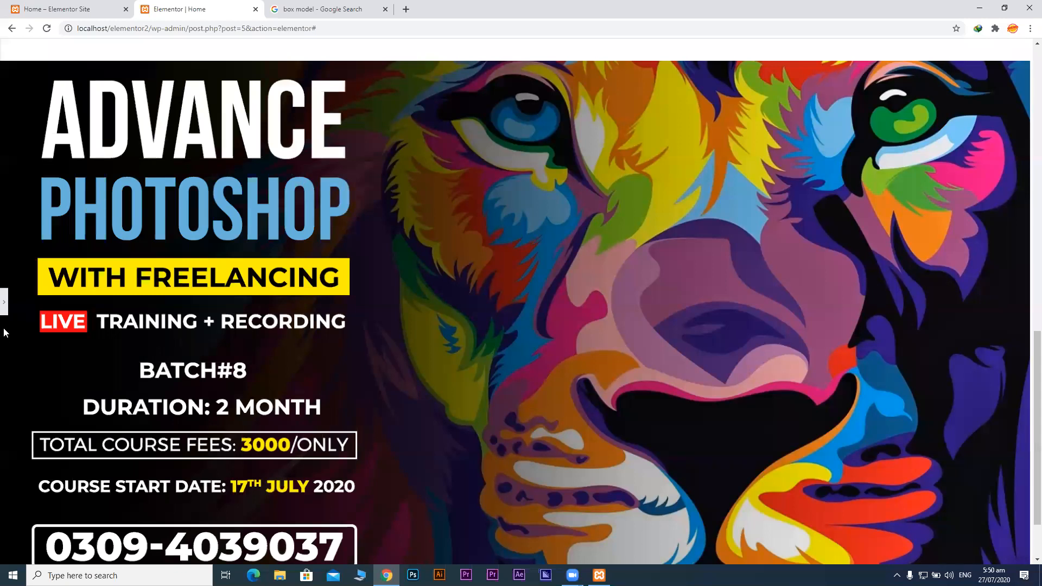
Show the editing panel again and add a Button widget to the second column of the image section.
{"action": "left_click", "coordinate": [4, 302]}
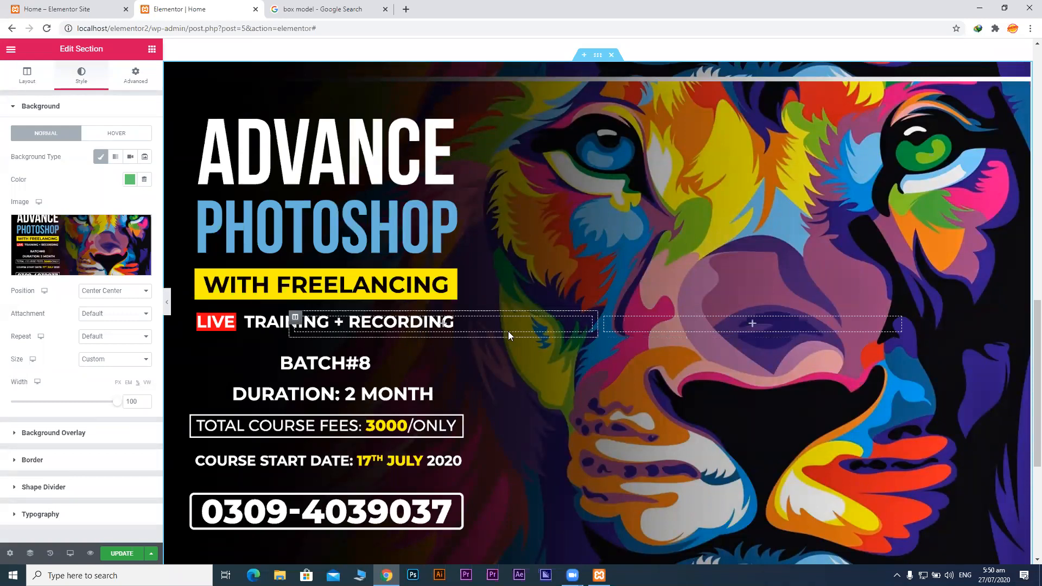
{"action": "left_click", "coordinate": [151, 49]}
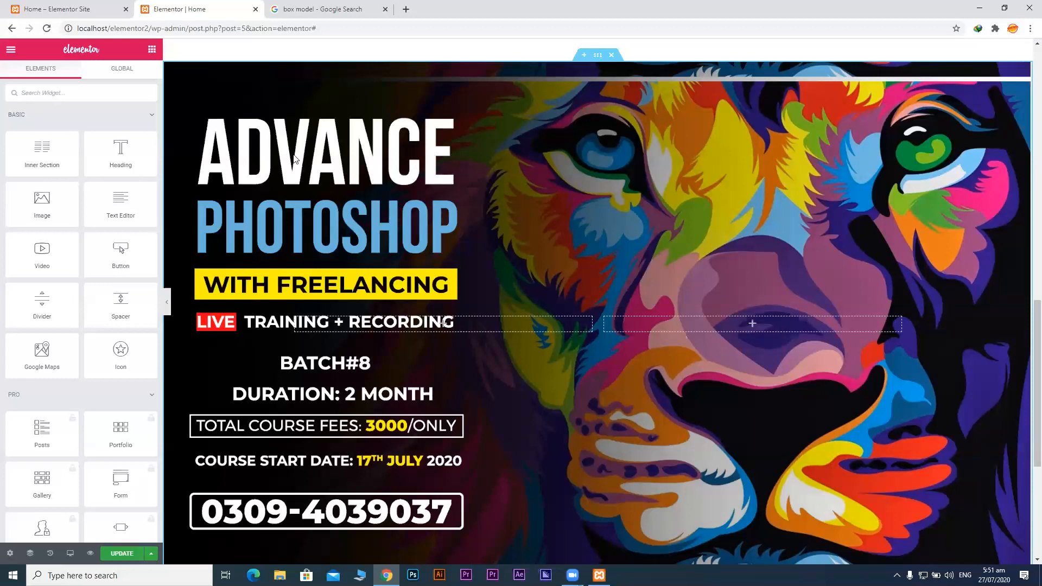
{"action": "left_click_drag", "start_coordinate": [120, 258], "coordinate": [726, 325]}
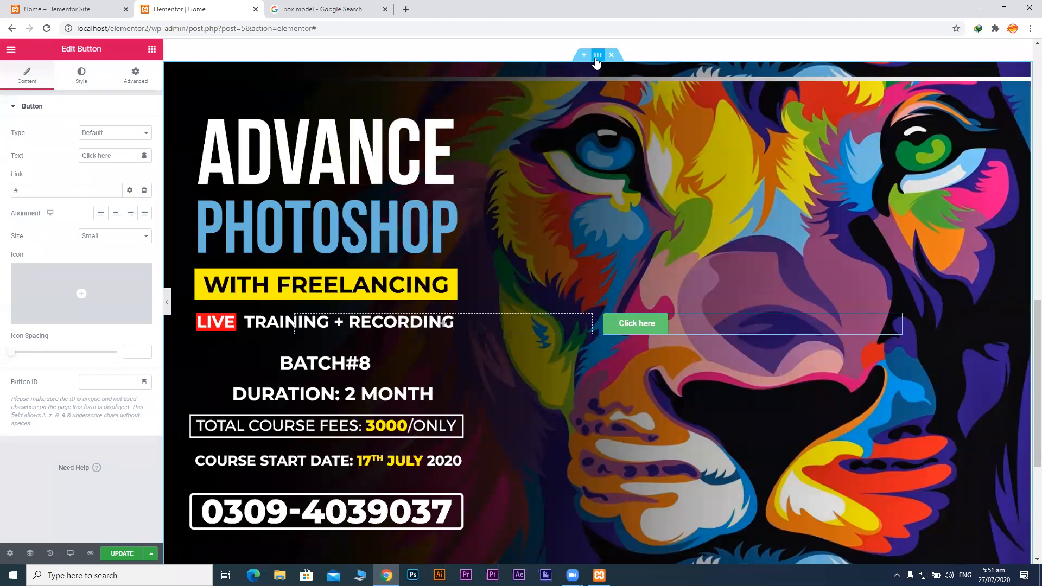
Try the Middle vertical alignment in the image section's layout and set the vertical alignment to Bottom.
{"action": "left_click", "coordinate": [597, 56]}
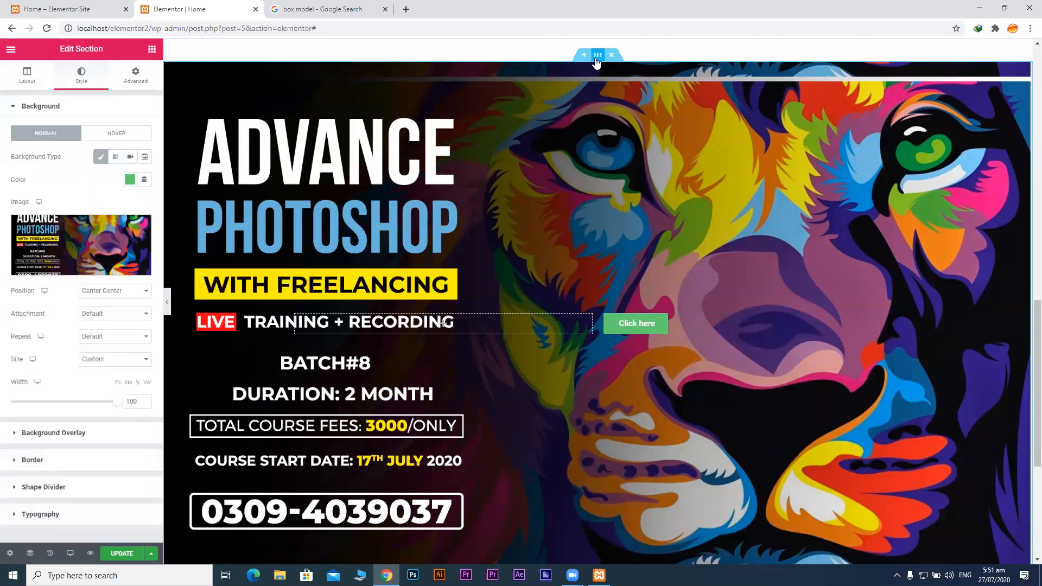
{"action": "left_click", "coordinate": [26, 79]}
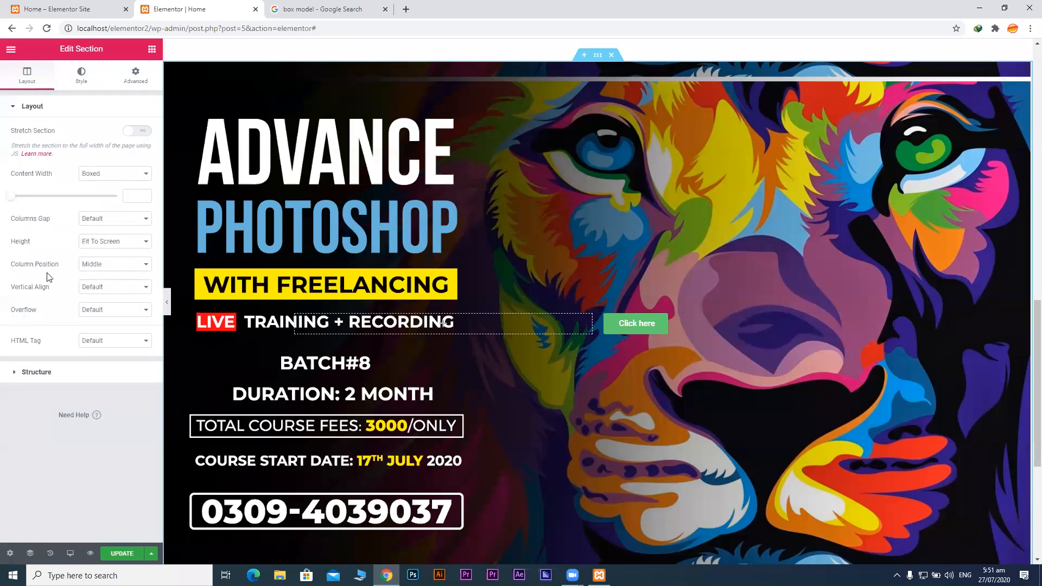
{"action": "left_click", "coordinate": [103, 295]}
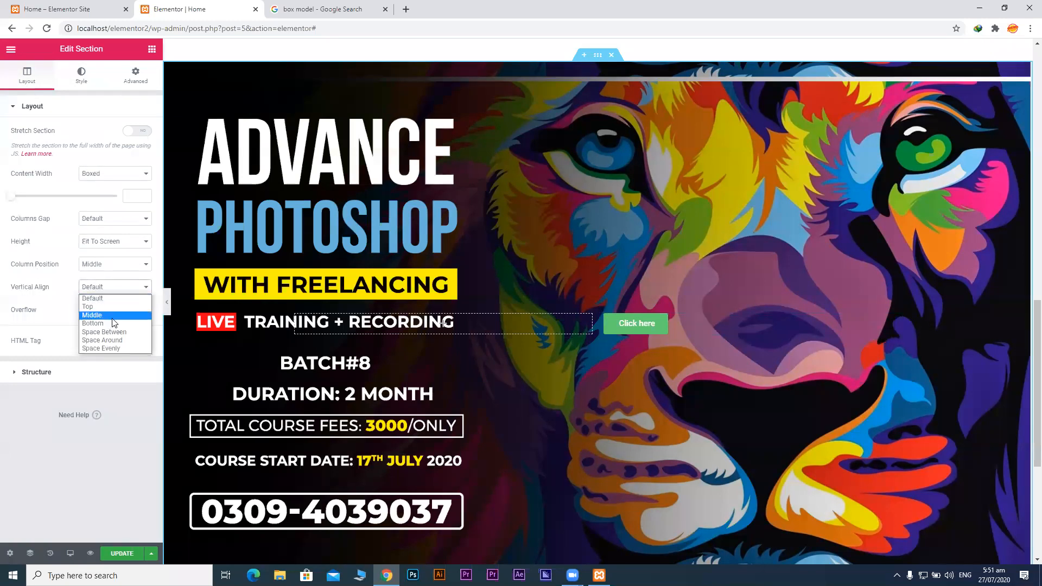
{"action": "left_click", "coordinate": [112, 317]}
{"action": "left_click", "coordinate": [106, 280]}
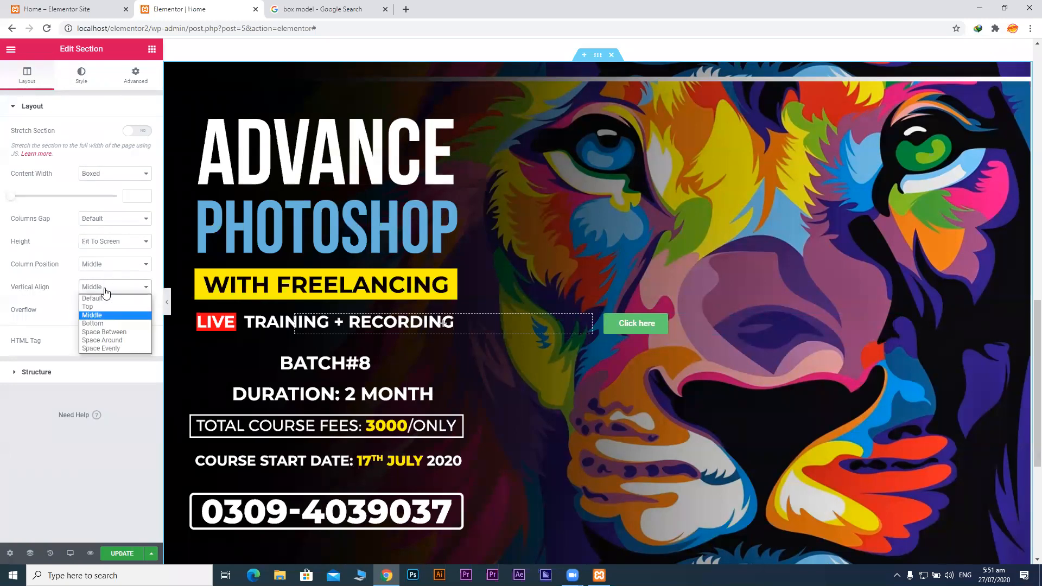
{"action": "left_click", "coordinate": [112, 321]}
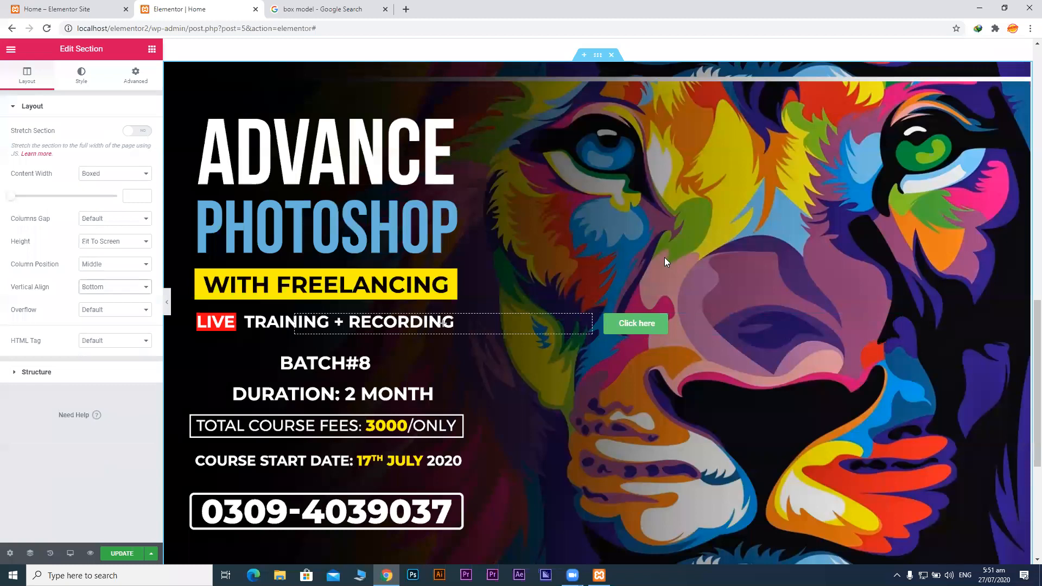
Give the image section a classic black (#000000) background overlay and set the overlay's opacity to 0.65.
{"action": "left_click", "coordinate": [135, 78]}
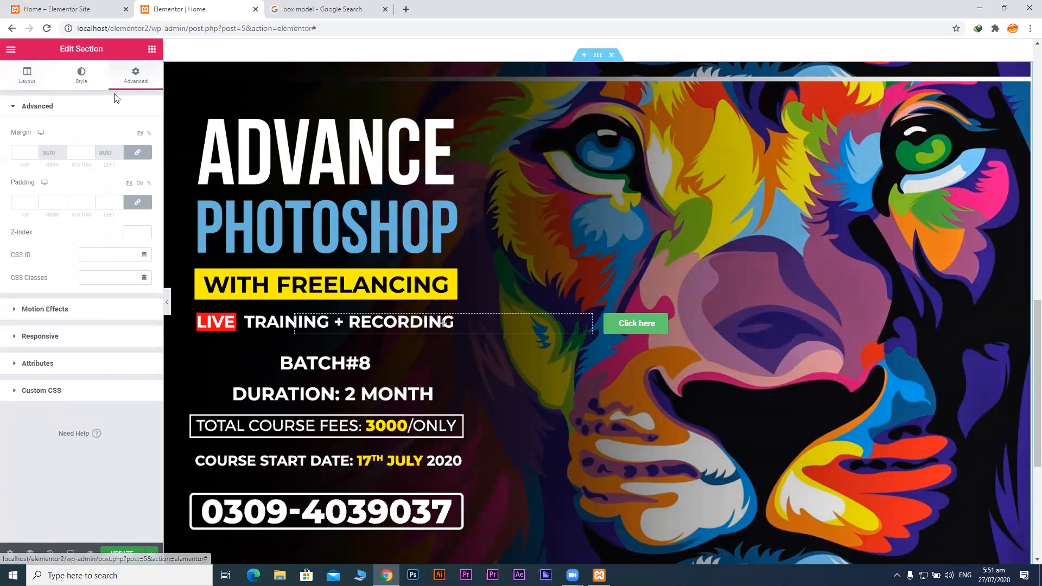
{"action": "mouse_move", "coordinate": [76, 275]}
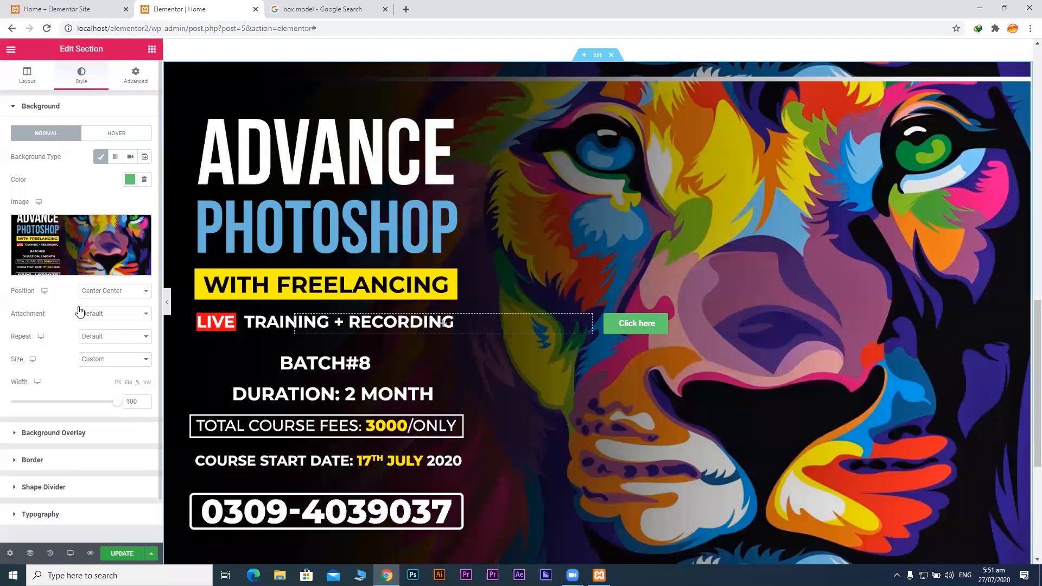
{"action": "left_click", "coordinate": [55, 433]}
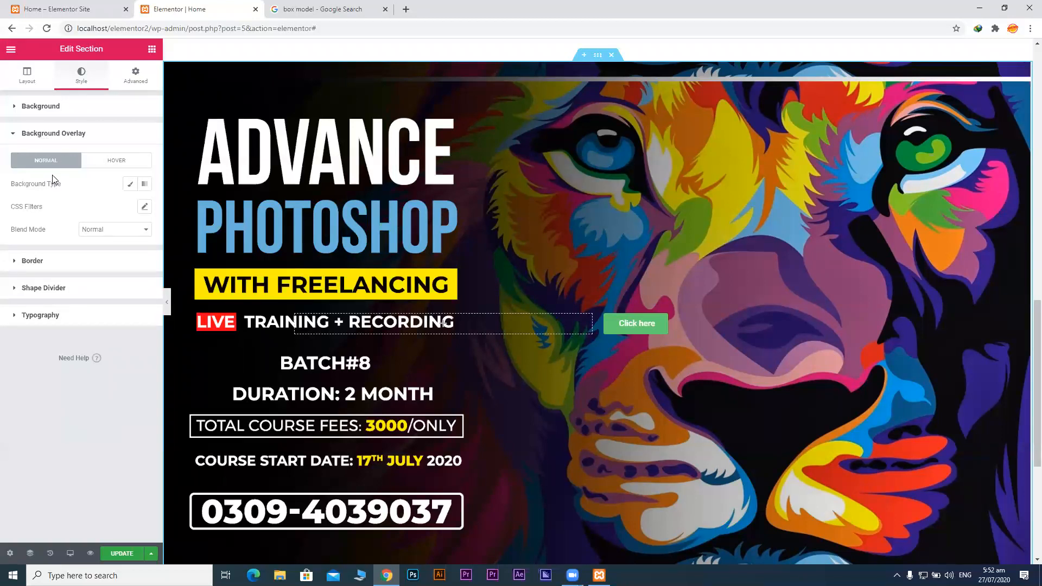
{"action": "left_click", "coordinate": [131, 185]}
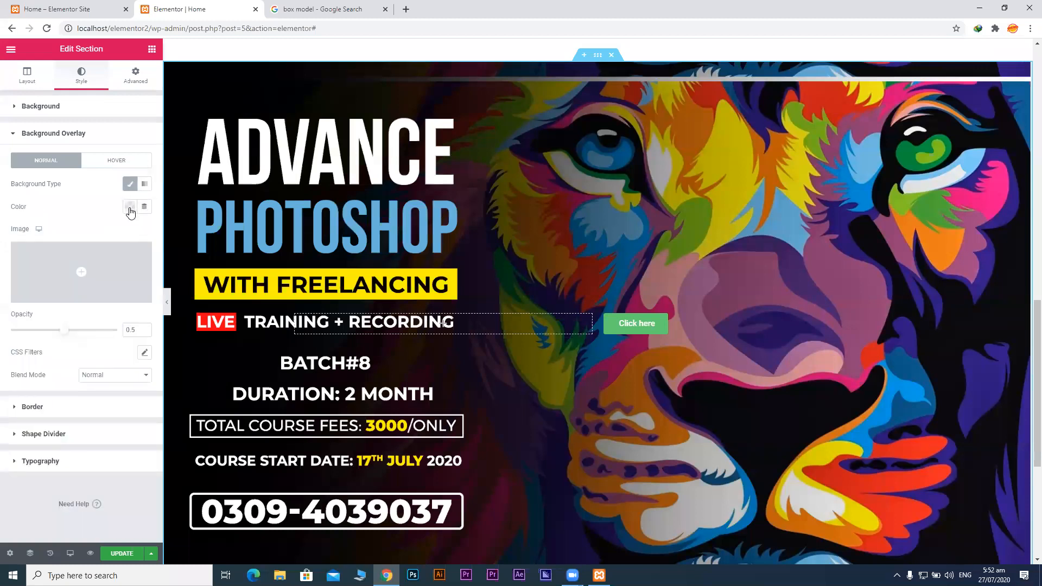
{"action": "left_click", "coordinate": [130, 209]}
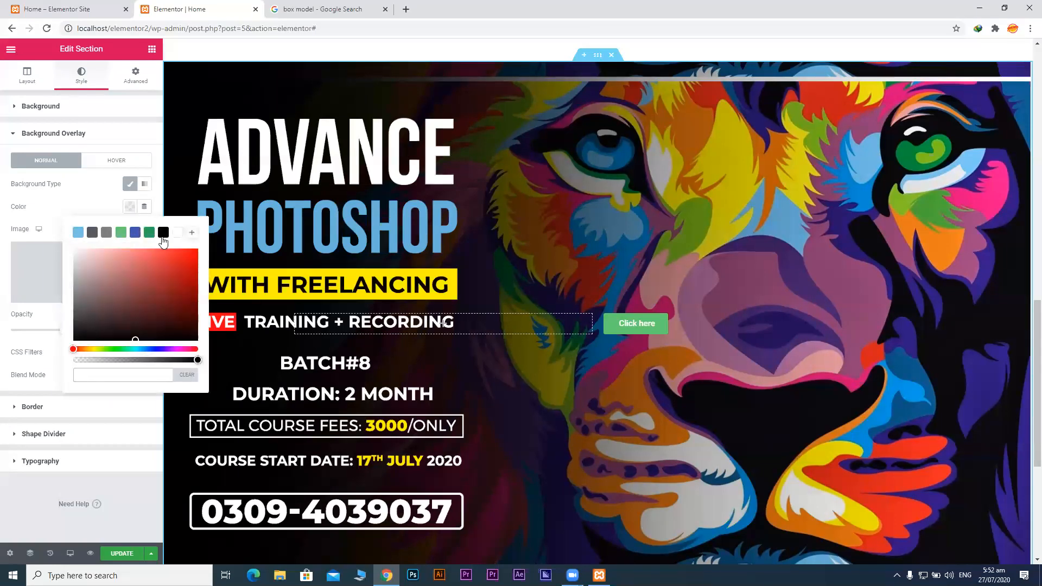
{"action": "left_click", "coordinate": [164, 237]}
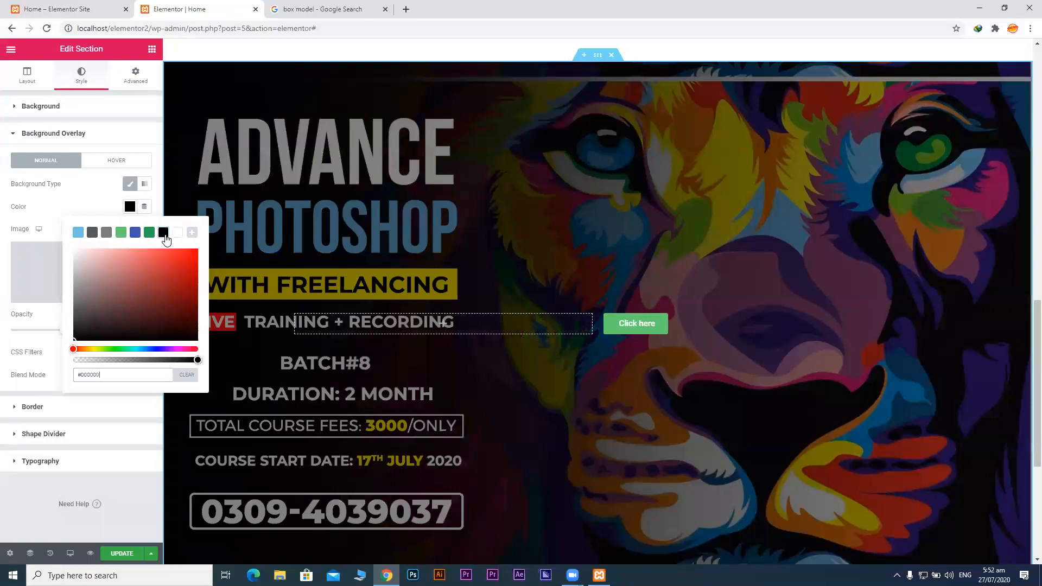
{"action": "left_click", "coordinate": [107, 179]}
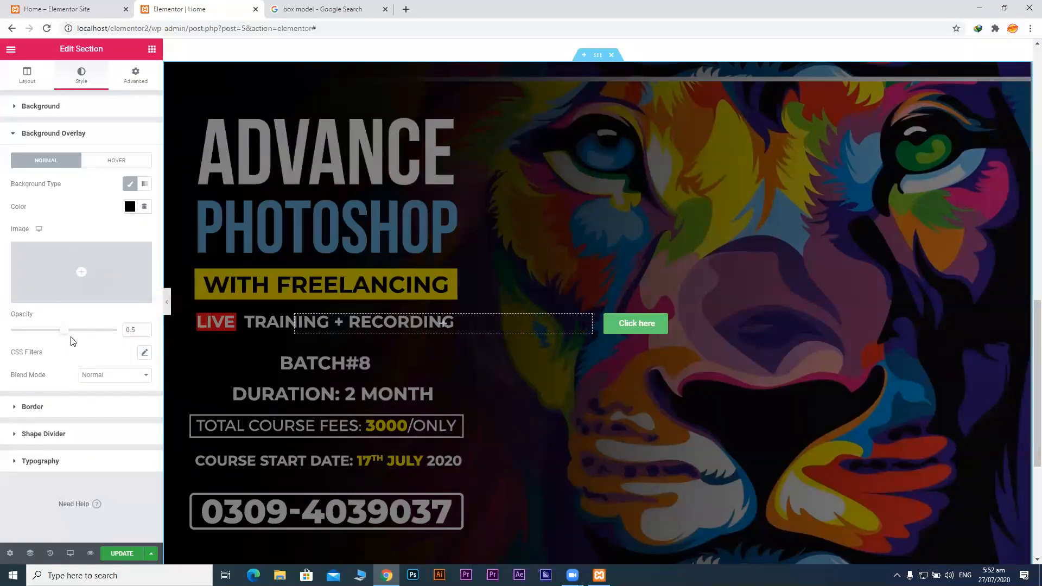
{"action": "left_click_drag", "start_coordinate": [67, 335], "coordinate": [25, 328]}
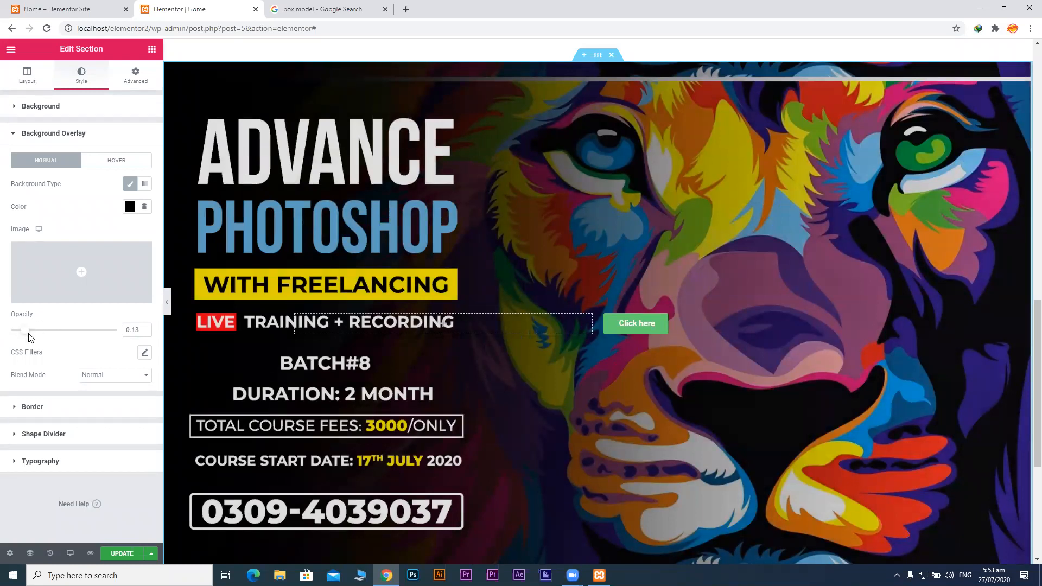
{"action": "left_click_drag", "start_coordinate": [27, 335], "coordinate": [80, 339]}
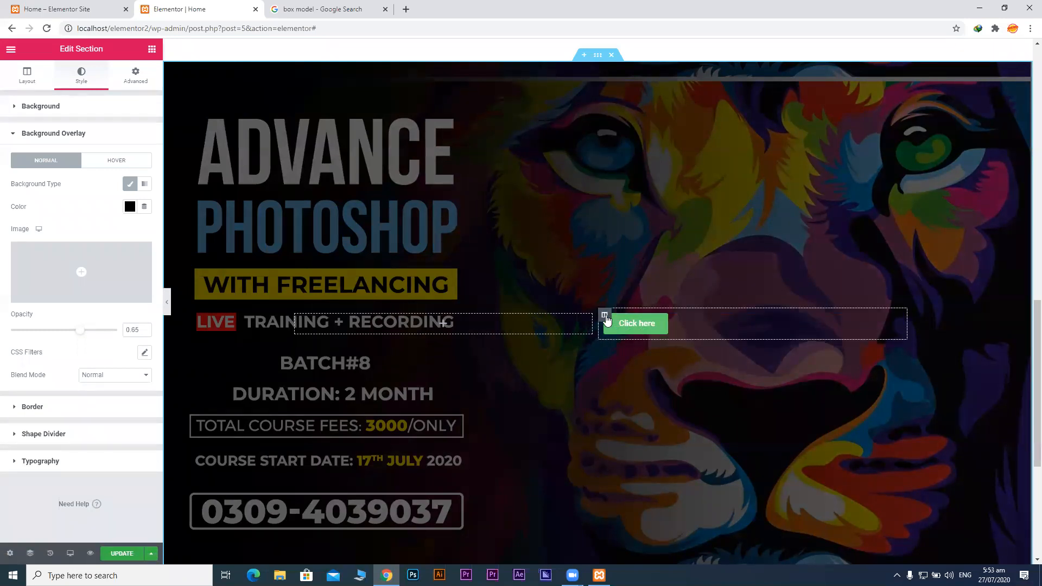
Try the Middle vertical alignment on the column holding the button, set it to Top, and show the column's advanced settings.
{"action": "left_click", "coordinate": [605, 316]}
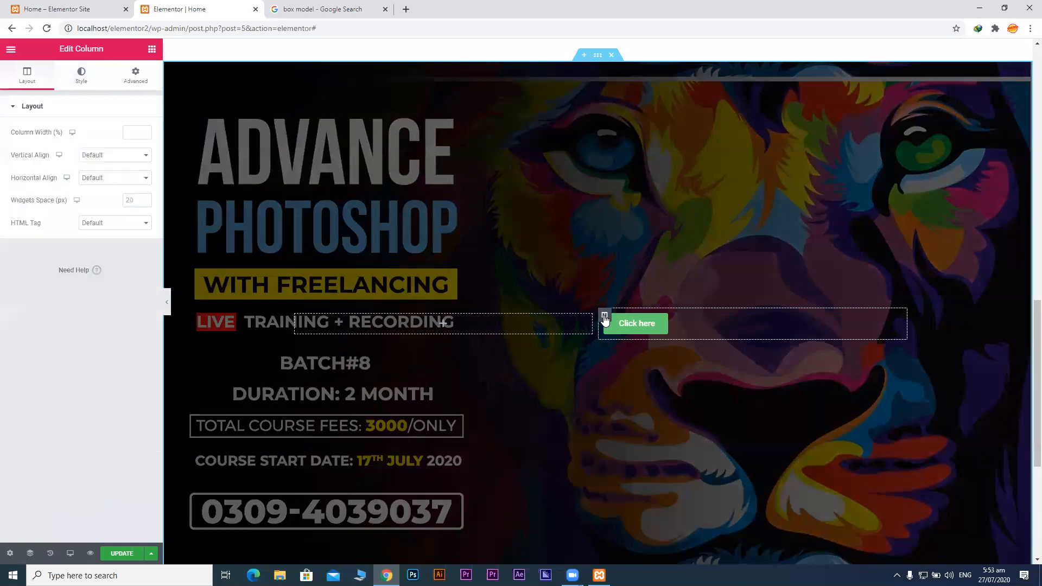
{"action": "left_click", "coordinate": [113, 157]}
{"action": "left_click", "coordinate": [109, 185]}
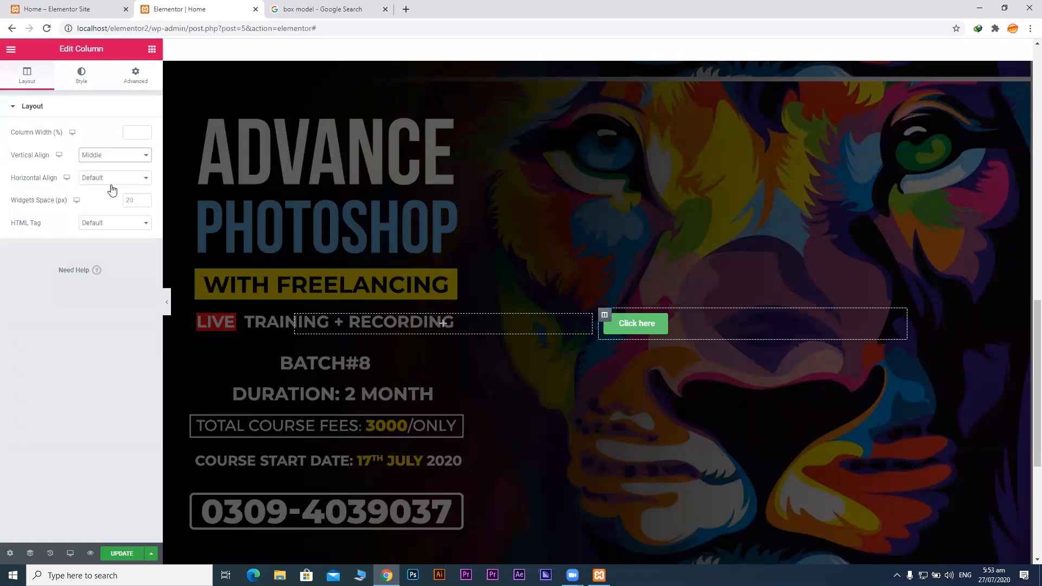
{"action": "left_click", "coordinate": [109, 157]}
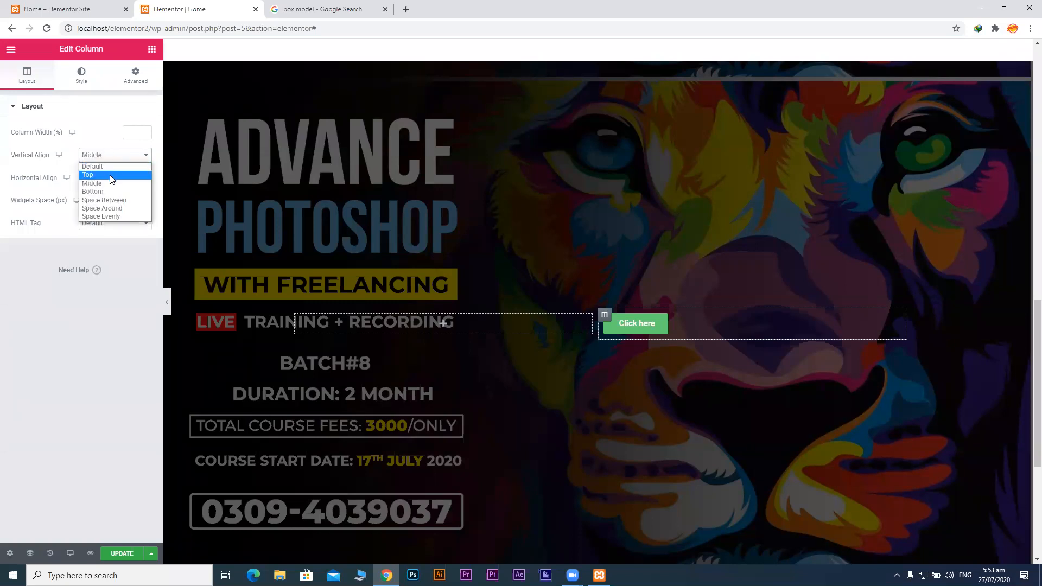
{"action": "left_click", "coordinate": [110, 172]}
{"action": "left_click", "coordinate": [135, 75]}
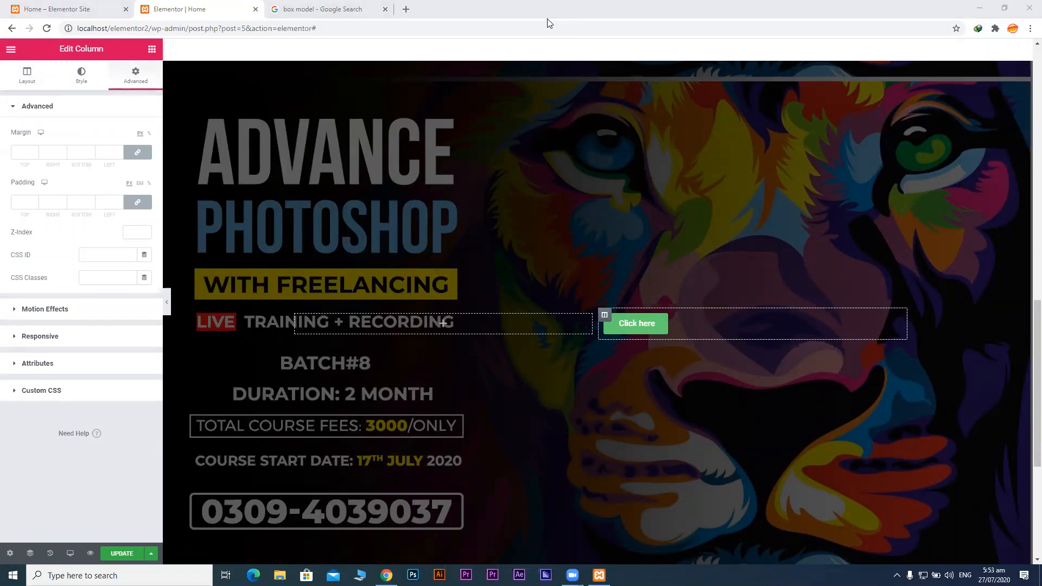
Reopen the image section's background style settings and publish the current changes to the Home page.
{"action": "left_click", "coordinate": [597, 58]}
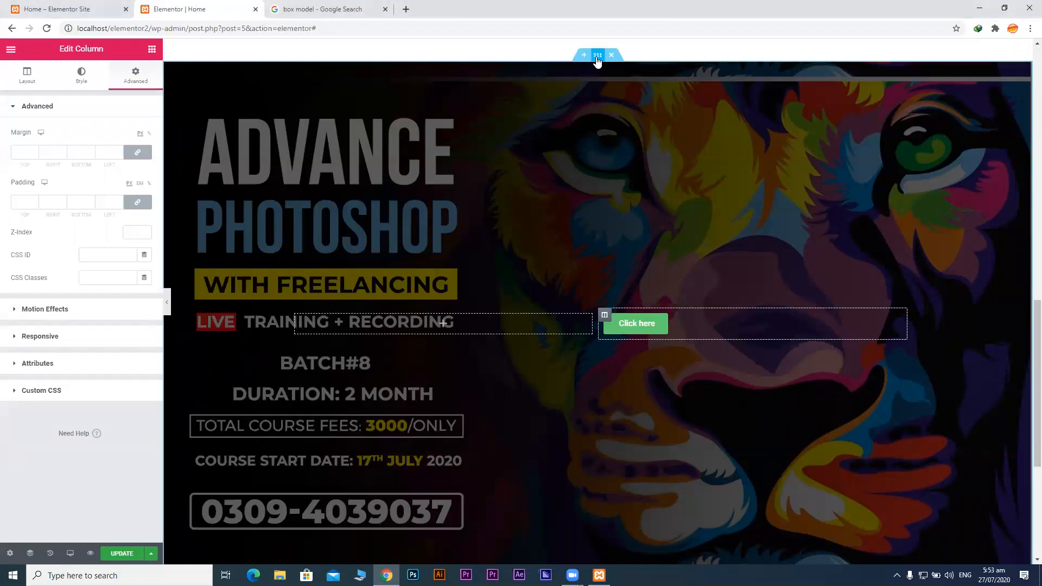
{"action": "left_click", "coordinate": [597, 59]}
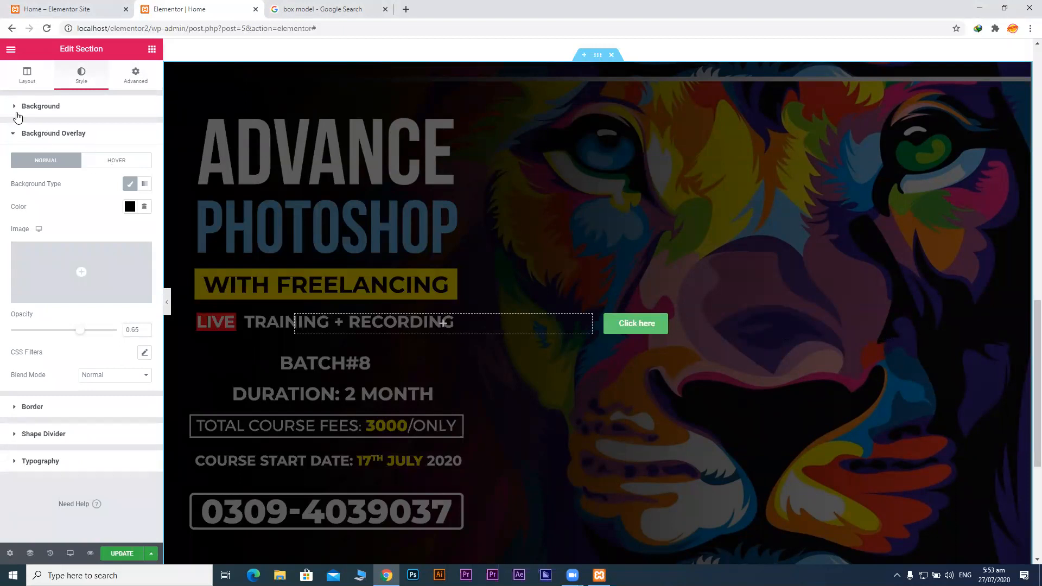
{"action": "left_click", "coordinate": [12, 134]}
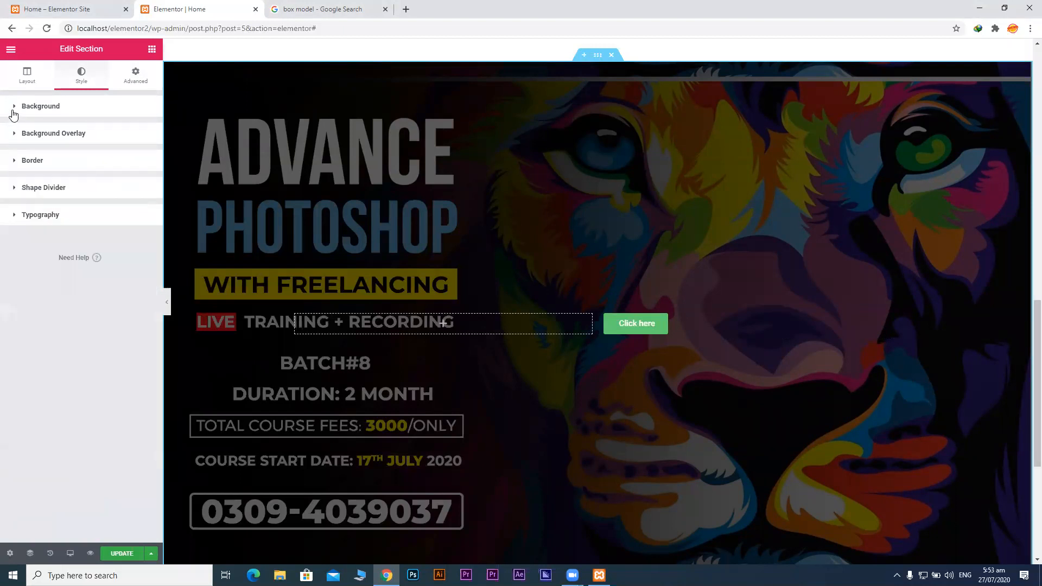
{"action": "left_click", "coordinate": [14, 111]}
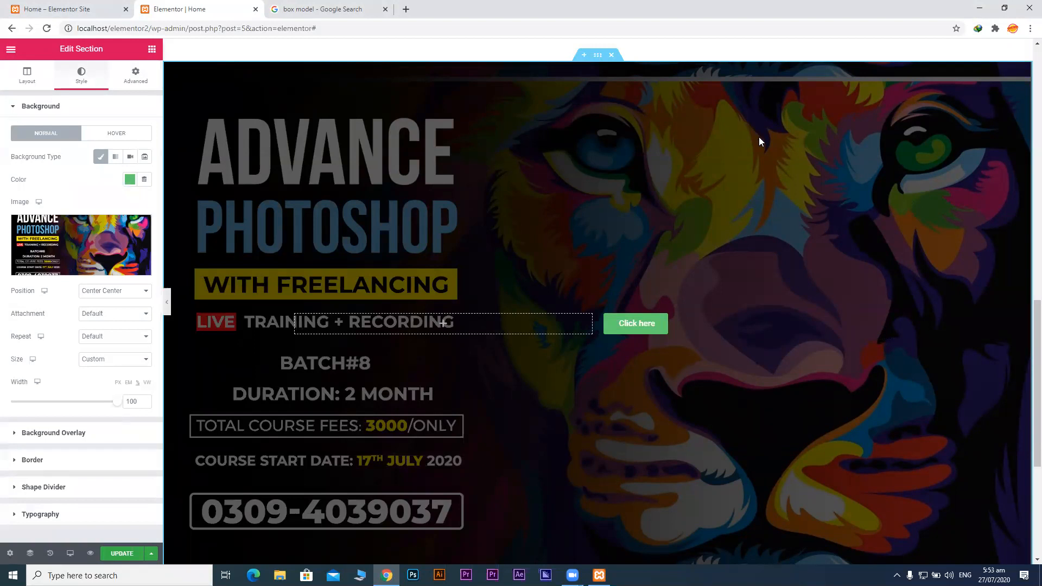
{"action": "left_click", "coordinate": [119, 555]}
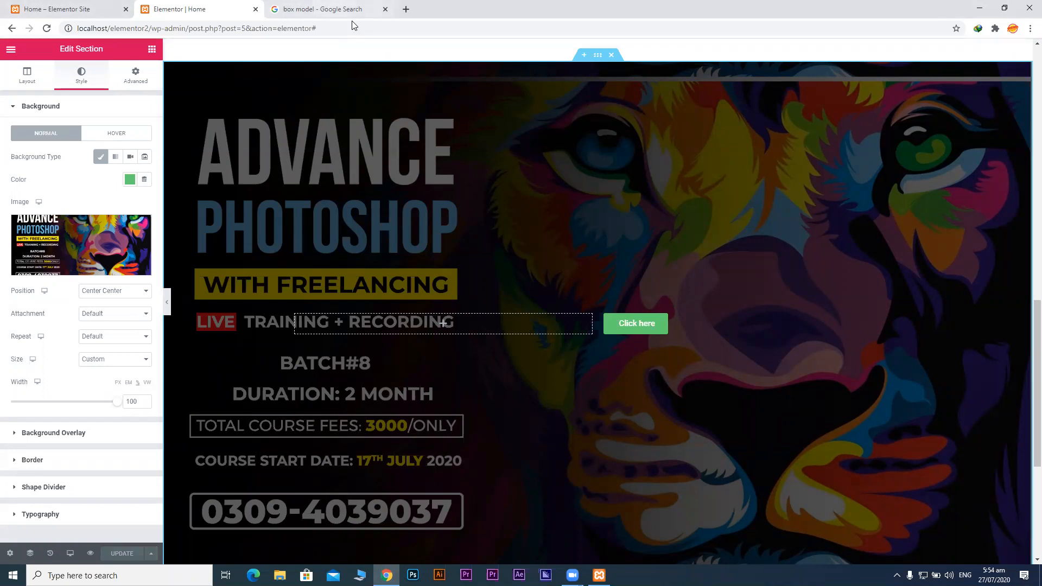
Reload the live Home page and examine the image section with its dark overlay.
{"action": "left_click", "coordinate": [85, 7]}
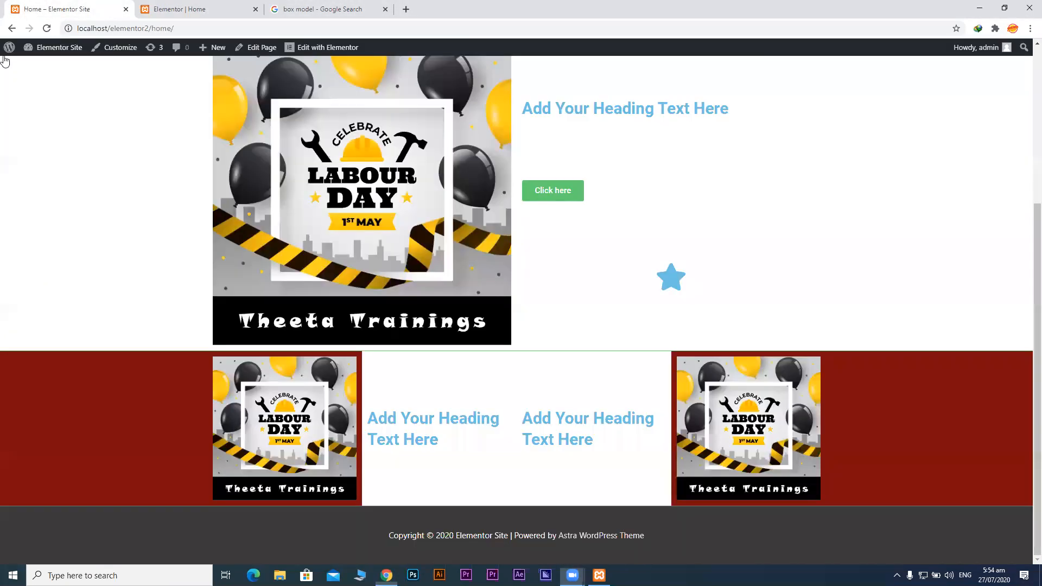
{"action": "left_click", "coordinate": [48, 28]}
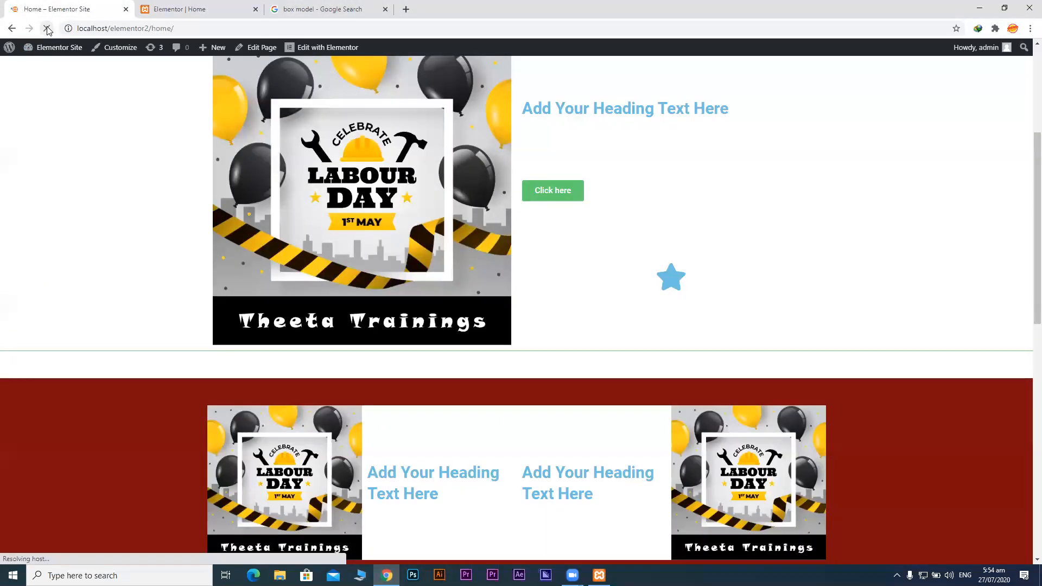
{"action": "left_click_drag", "start_coordinate": [1036, 177], "coordinate": [1024, 364]}
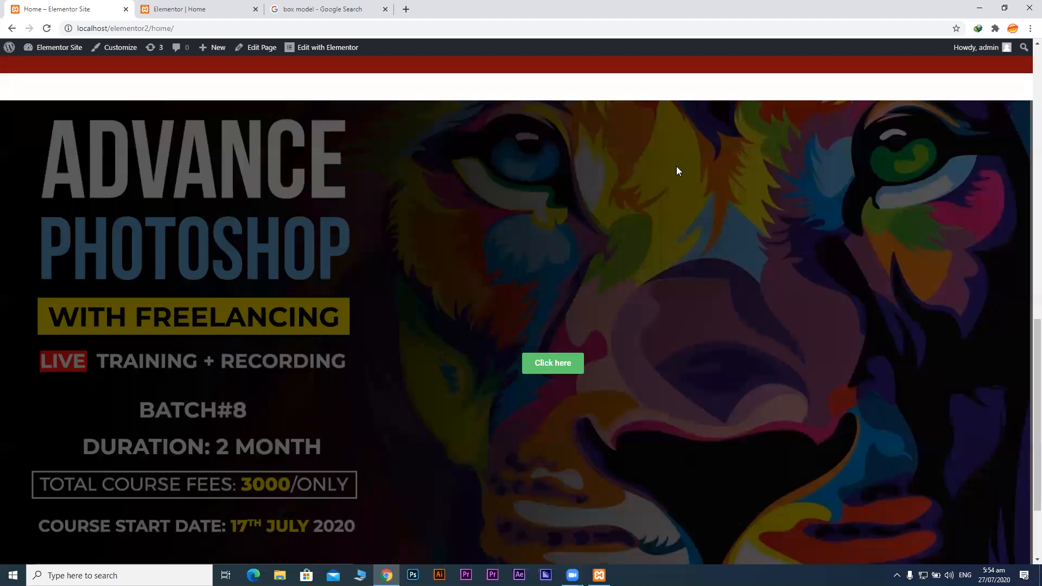
Return to the Elementor editor, set the section's background image attachment to Fixed, and update the page.
{"action": "left_click", "coordinate": [198, 7]}
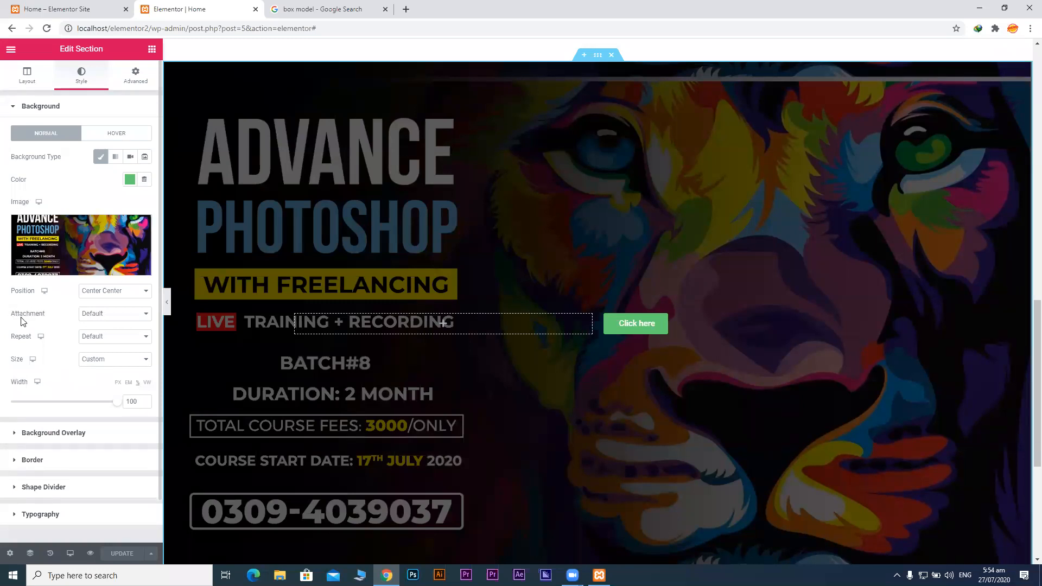
{"action": "left_click", "coordinate": [119, 315]}
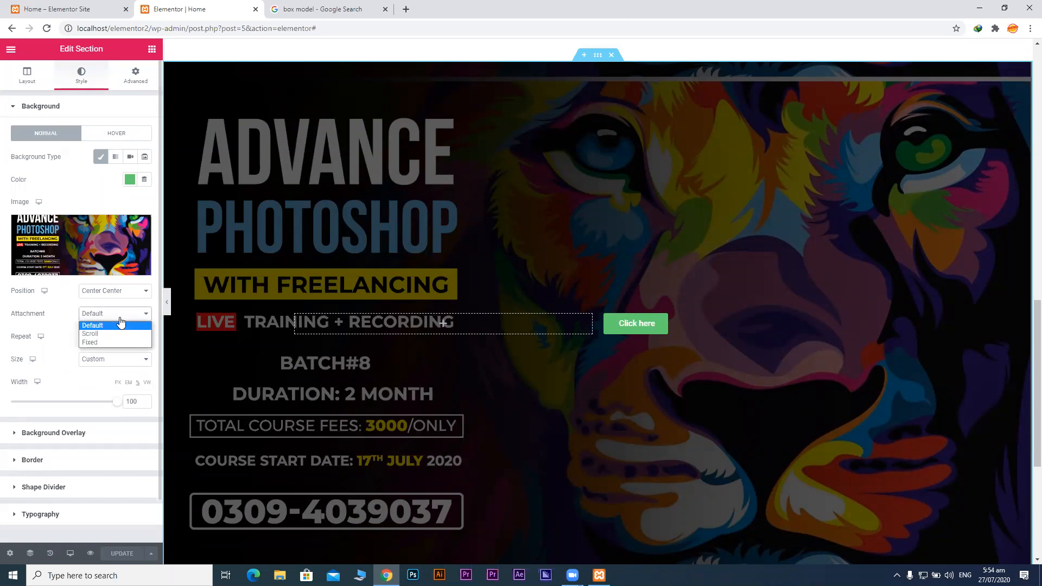
{"action": "left_click", "coordinate": [121, 341]}
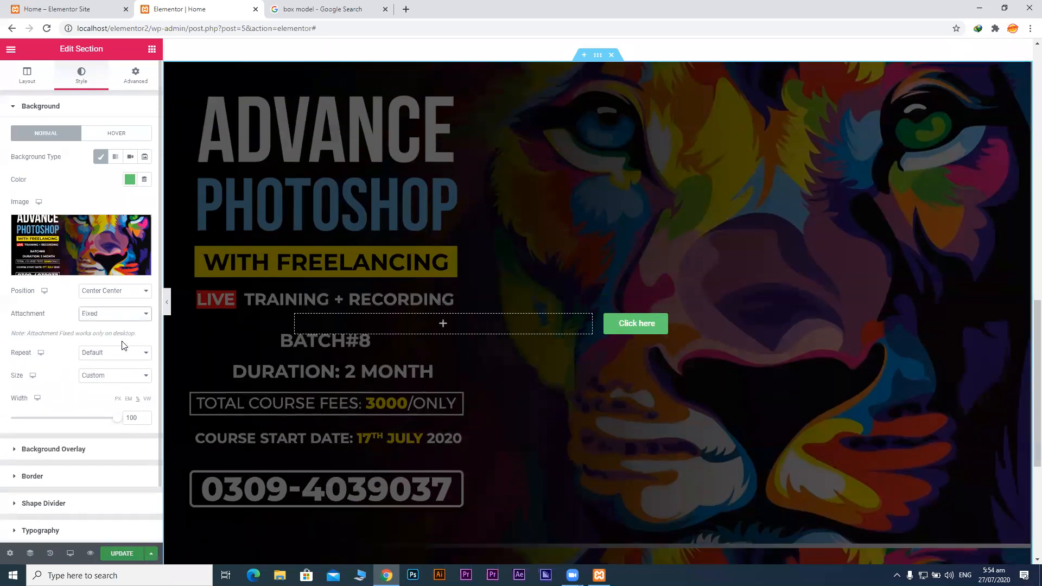
{"action": "left_click", "coordinate": [98, 316]}
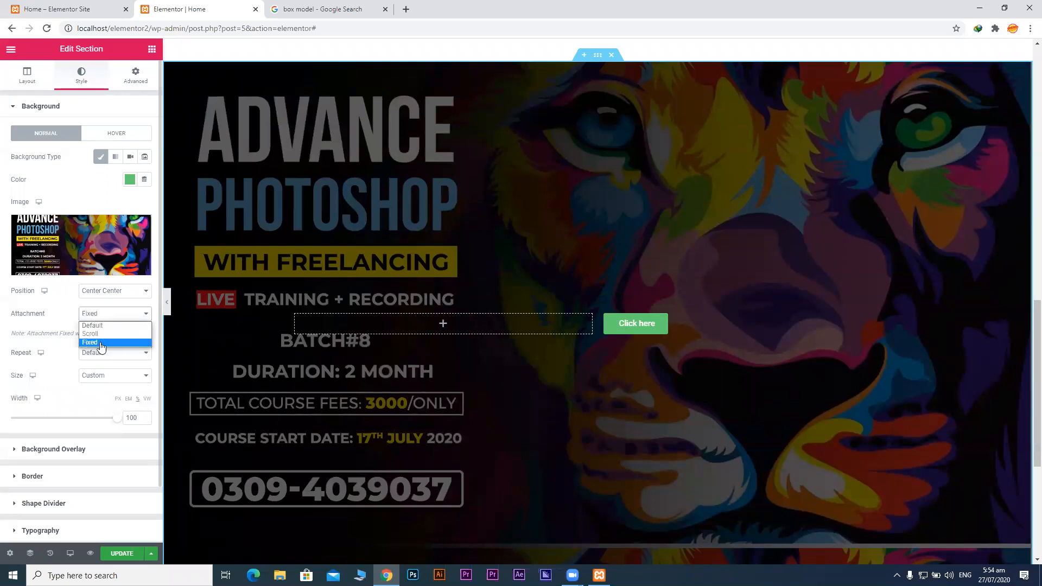
{"action": "left_click", "coordinate": [101, 343]}
{"action": "left_click", "coordinate": [121, 555]}
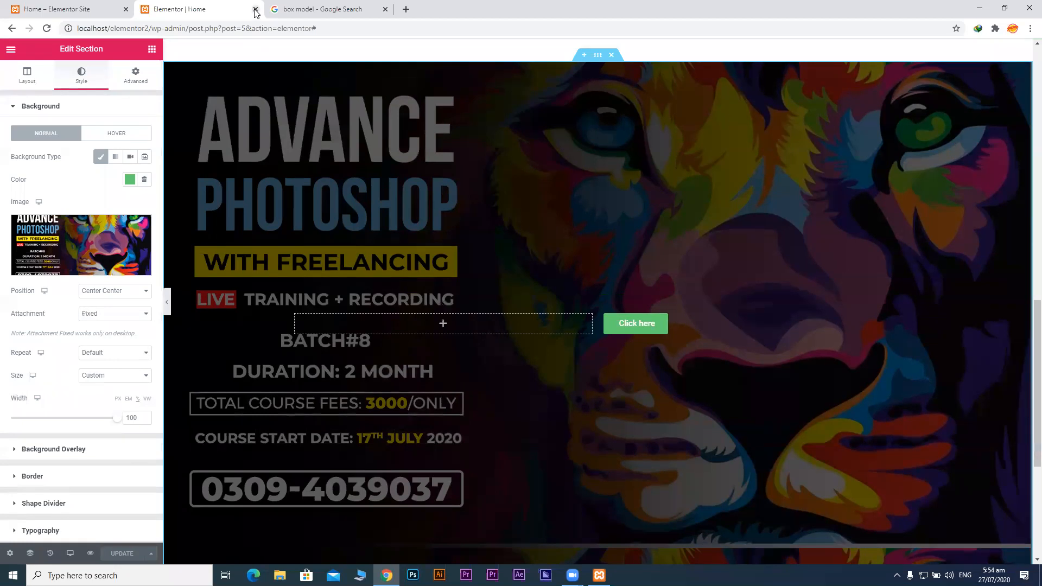
Reload the live Home page and examine how the fixed background image behaves as the image section moves through view.
{"action": "left_click", "coordinate": [282, 5]}
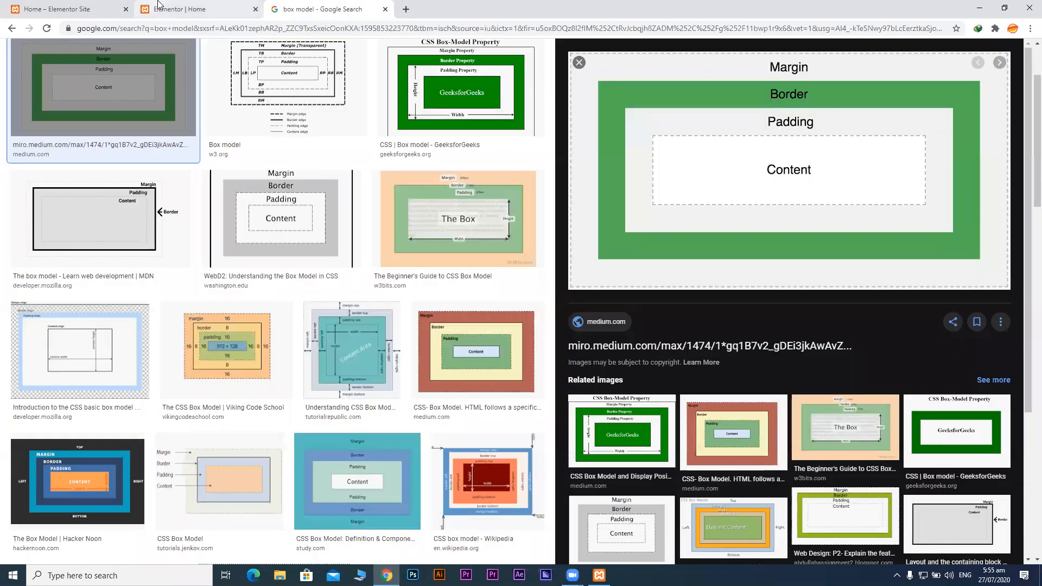
{"action": "left_click", "coordinate": [52, 5]}
{"action": "left_click", "coordinate": [47, 29]}
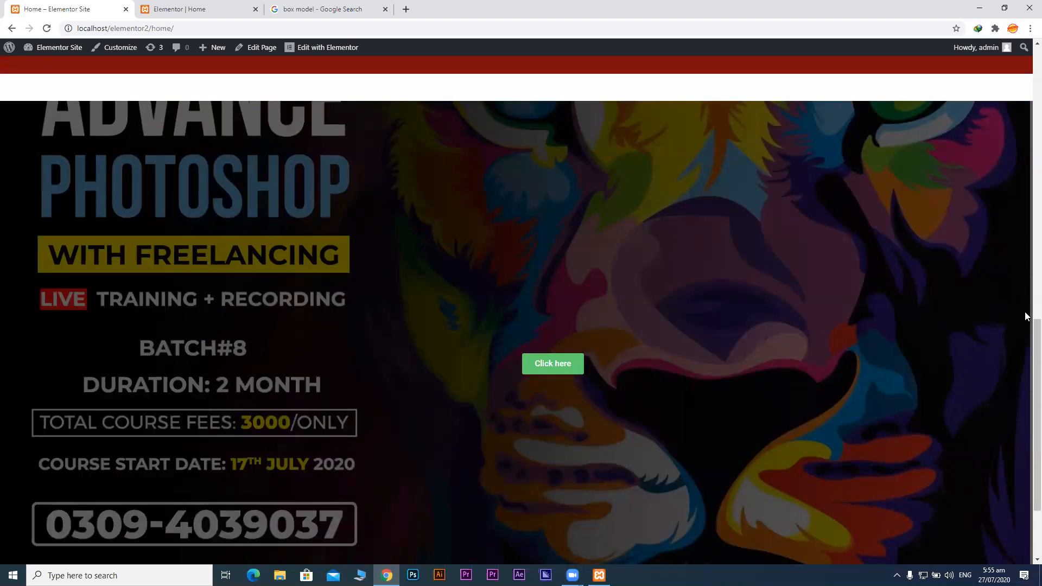
{"action": "scroll", "coordinate": [1026, 312], "scroll_direction": "up", "scroll_amount": 8}
{"action": "left_click_drag", "start_coordinate": [1025, 271], "coordinate": [1025, 428]}
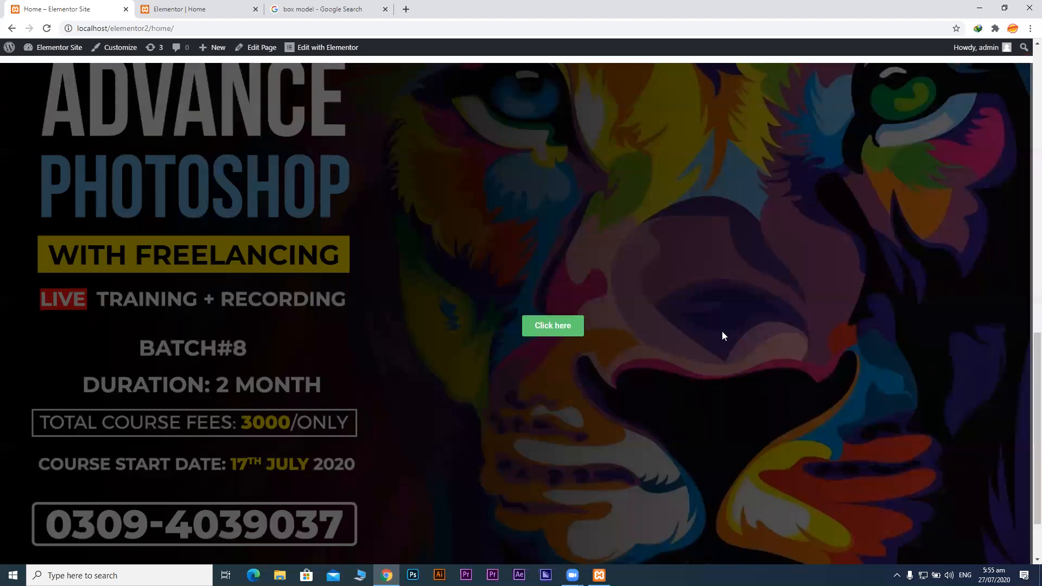
{"action": "left_click_drag", "start_coordinate": [1025, 357], "coordinate": [1025, 354]}
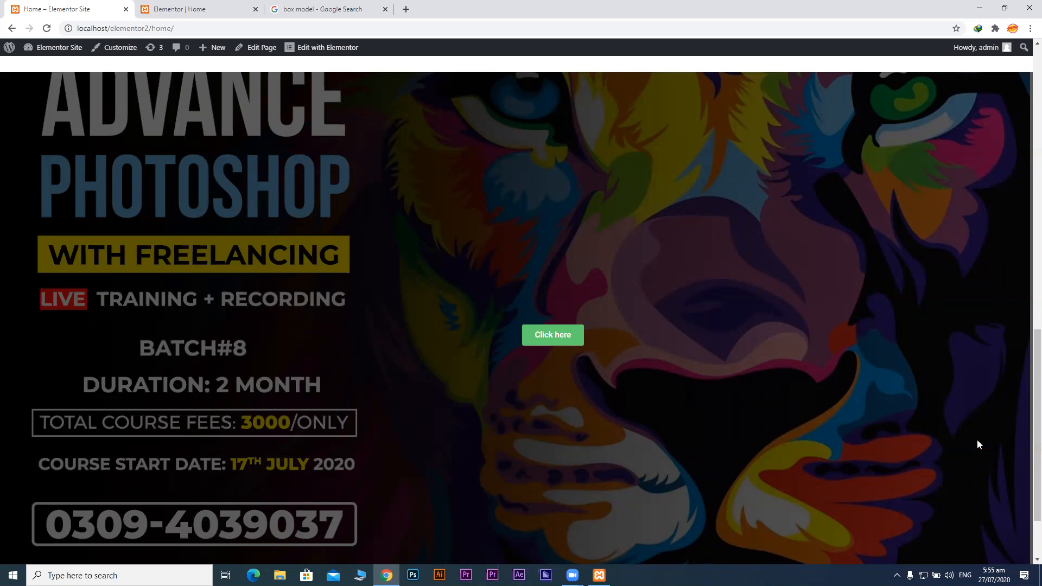
{"action": "scroll", "coordinate": [1026, 361], "scroll_direction": "down", "scroll_amount": 2}
{"action": "scroll", "coordinate": [1026, 348], "scroll_direction": "up", "scroll_amount": 3}
{"action": "scroll", "coordinate": [1026, 336], "scroll_direction": "down", "scroll_amount": 1}
{"action": "scroll", "coordinate": [1025, 274], "scroll_direction": "up", "scroll_amount": 4}
{"action": "scroll", "coordinate": [1025, 238], "scroll_direction": "down", "scroll_amount": 5}
{"action": "scroll", "coordinate": [1026, 380], "scroll_direction": "up", "scroll_amount": 5}
{"action": "scroll", "coordinate": [1025, 335], "scroll_direction": "down", "scroll_amount": 2}
{"action": "scroll", "coordinate": [1025, 336], "scroll_direction": "up", "scroll_amount": 3}
{"action": "scroll", "coordinate": [1026, 383], "scroll_direction": "down", "scroll_amount": 6}
{"action": "scroll", "coordinate": [1026, 279], "scroll_direction": "up", "scroll_amount": 5}
{"action": "scroll", "coordinate": [1026, 349], "scroll_direction": "down", "scroll_amount": 4}
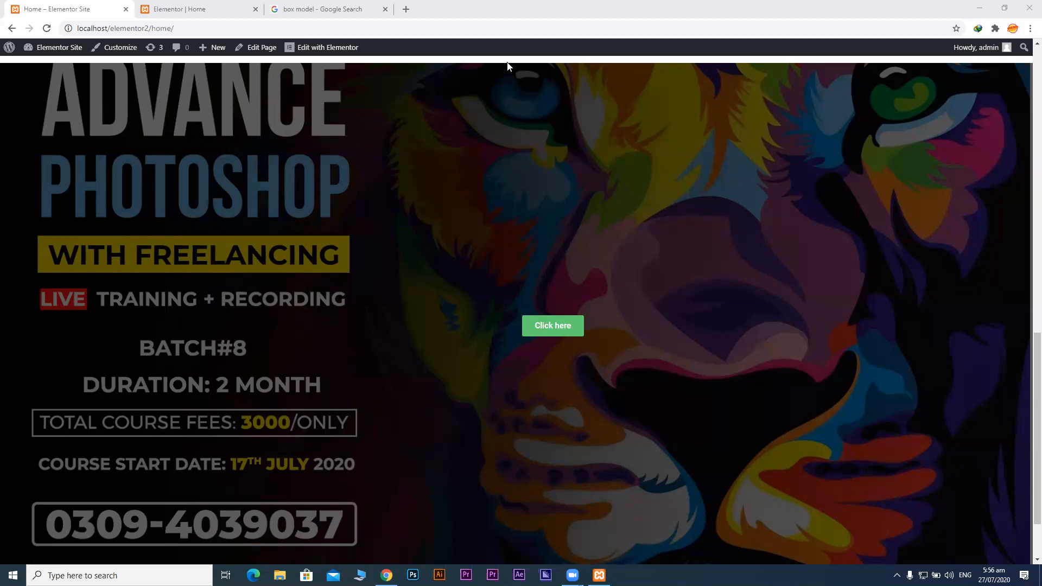
Review the whole live page from its header through the red section down to the fixed-background section.
{"action": "left_click", "coordinate": [1026, 163]}
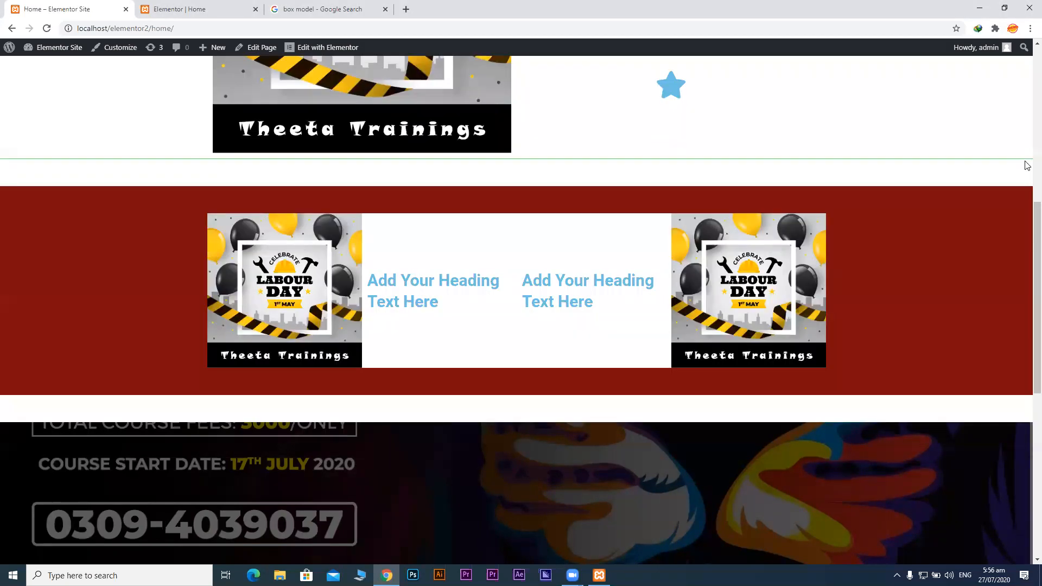
{"action": "scroll", "coordinate": [1026, 165], "scroll_direction": "up", "scroll_amount": 8}
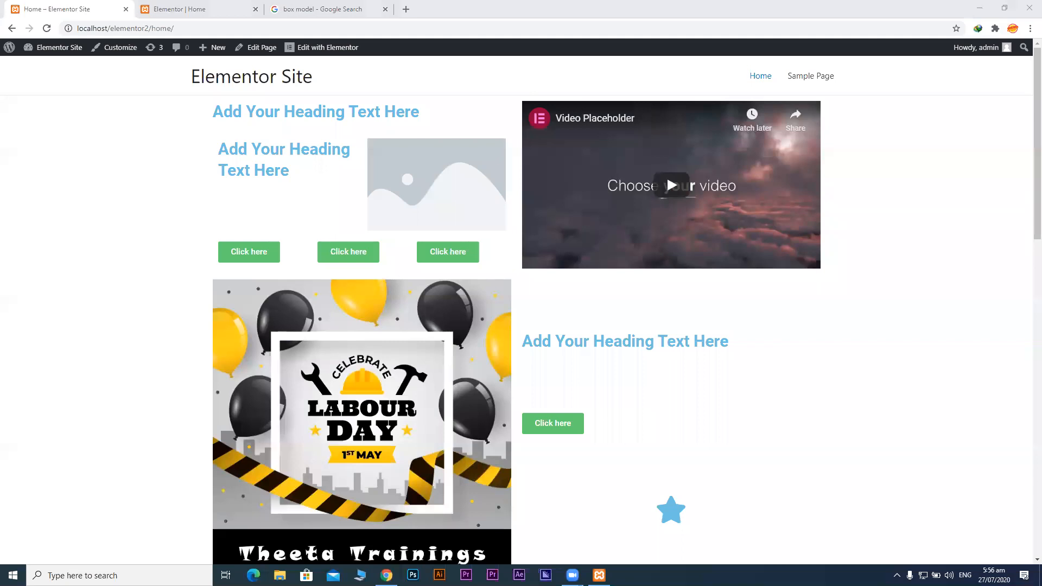
{"action": "scroll", "coordinate": [1026, 244], "scroll_direction": "down", "scroll_amount": 5}
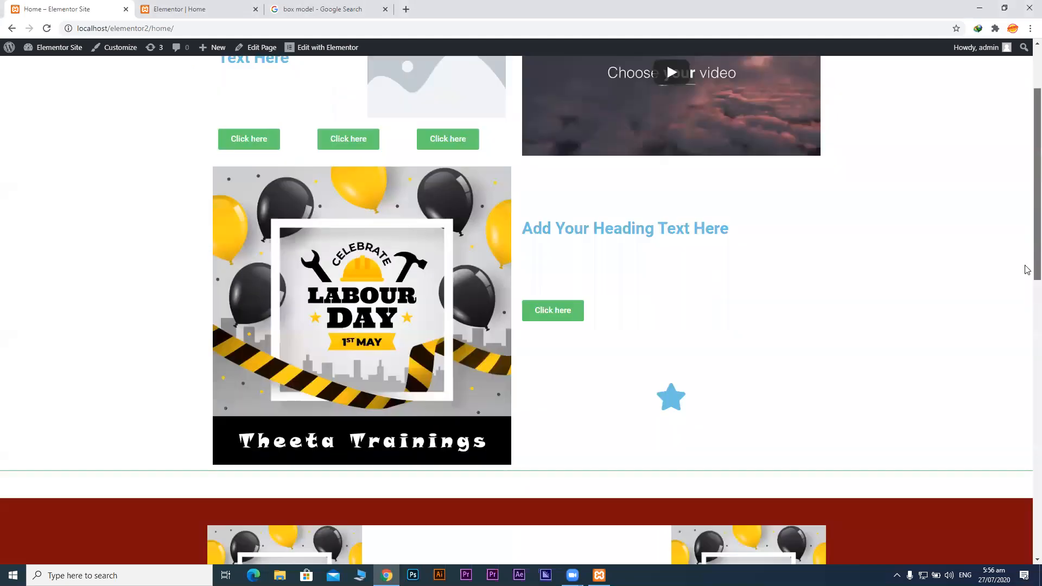
{"action": "scroll", "coordinate": [1026, 299], "scroll_direction": "down", "scroll_amount": 8}
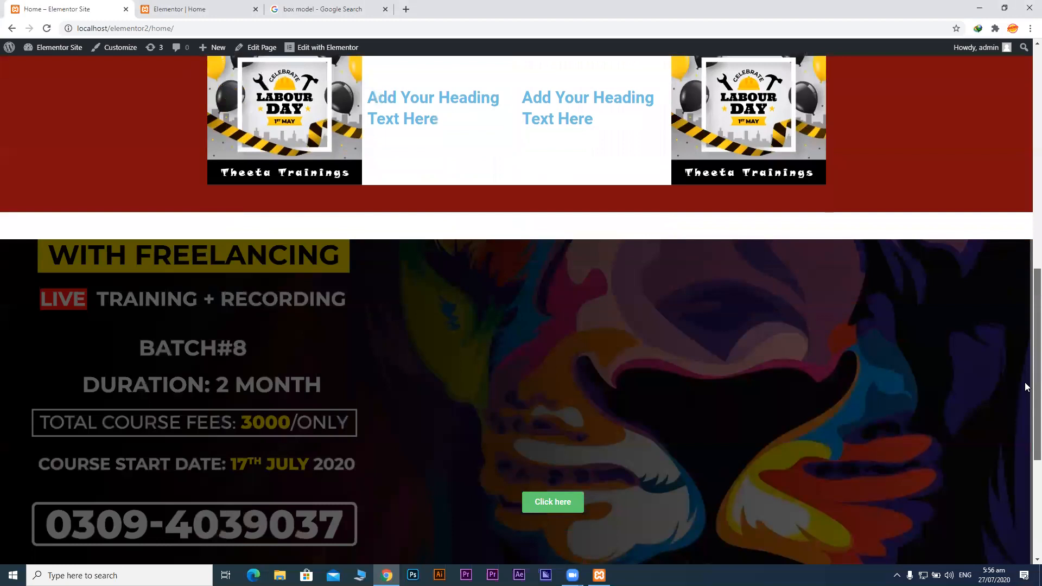
Examine the fixed background image again while moving between the live page's header, the red section and the image section.
{"action": "scroll", "coordinate": [1025, 484], "scroll_direction": "down", "scroll_amount": 3}
{"action": "scroll", "coordinate": [1025, 484], "scroll_direction": "up", "scroll_amount": 10}
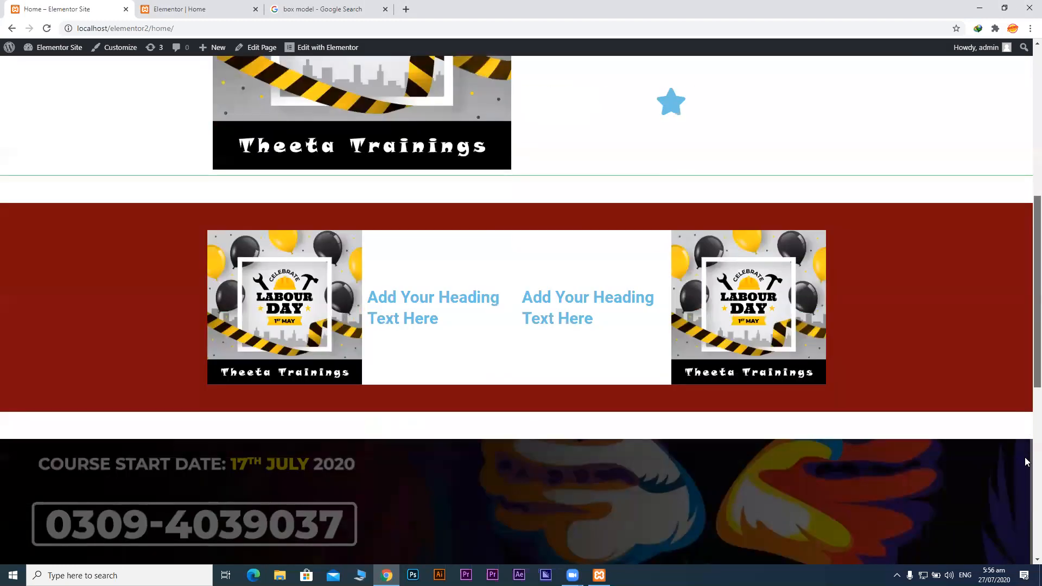
{"action": "scroll", "coordinate": [1025, 486], "scroll_direction": "down", "scroll_amount": 10}
{"action": "scroll", "coordinate": [1025, 486], "scroll_direction": "up", "scroll_amount": 10}
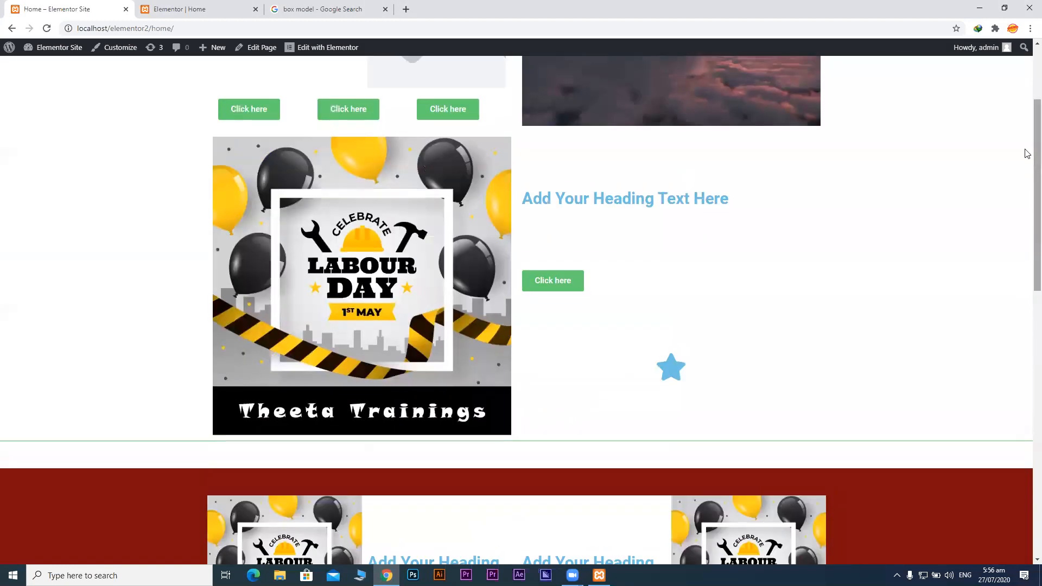
{"action": "scroll", "coordinate": [1026, 244], "scroll_direction": "up", "scroll_amount": 3}
{"action": "scroll", "coordinate": [1026, 163], "scroll_direction": "down", "scroll_amount": 8}
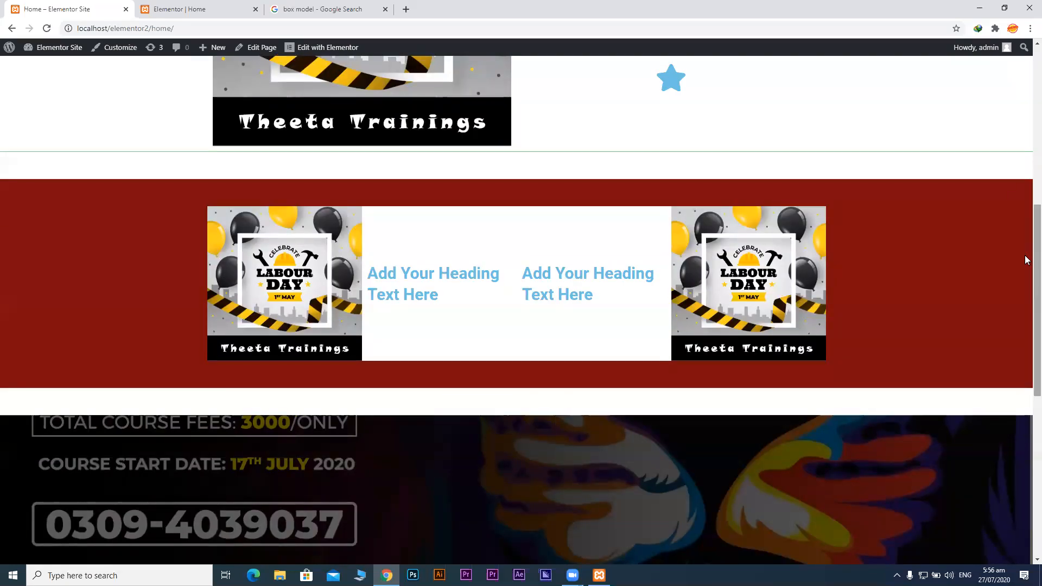
{"action": "scroll", "coordinate": [1026, 255], "scroll_direction": "down", "scroll_amount": 7}
{"action": "scroll", "coordinate": [1027, 166], "scroll_direction": "up", "scroll_amount": 9}
{"action": "scroll", "coordinate": [1026, 158], "scroll_direction": "up", "scroll_amount": 4}
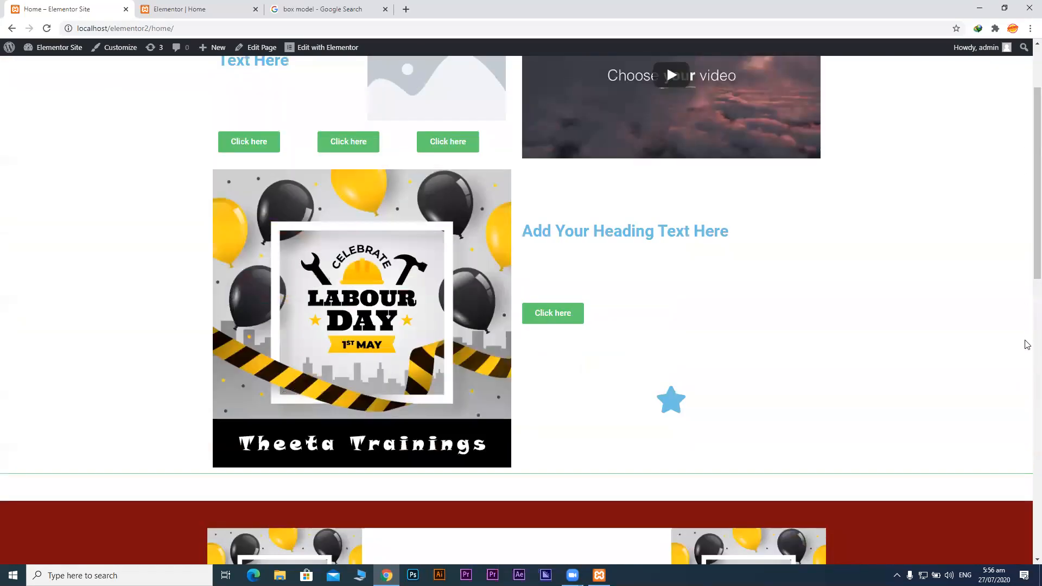
{"action": "left_click", "coordinate": [520, 69]}
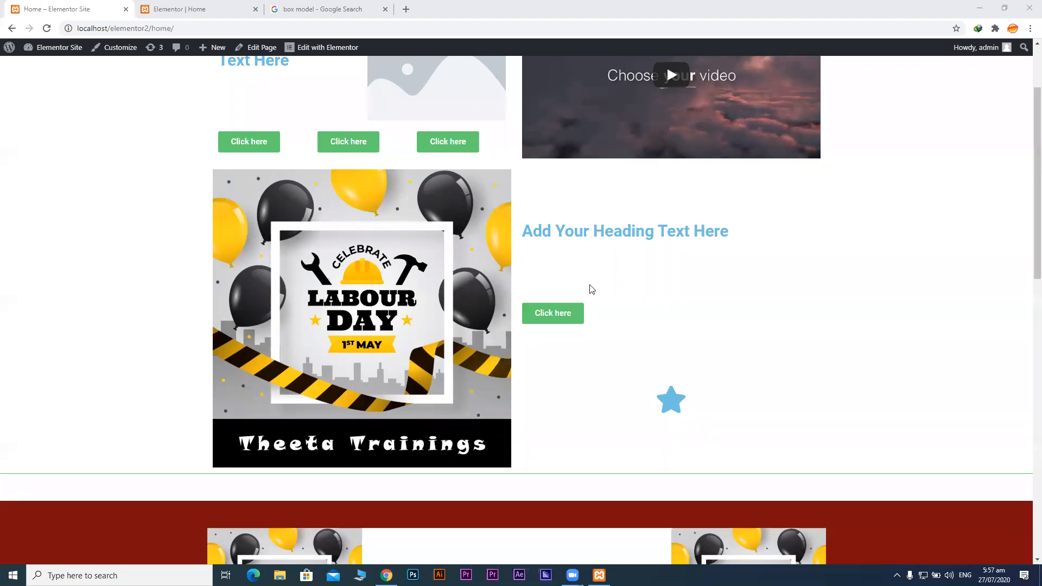
{"action": "left_click_drag", "start_coordinate": [1028, 260], "coordinate": [1026, 184]}
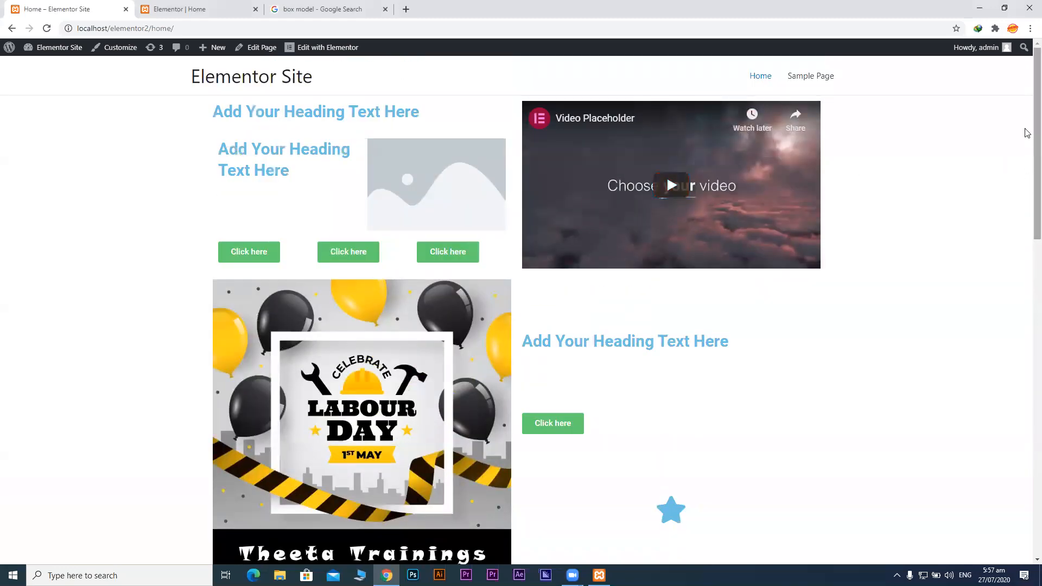
Return to the Elementor editor and add two columns to the empty section below the image section, making three.
{"action": "left_click", "coordinate": [228, 9]}
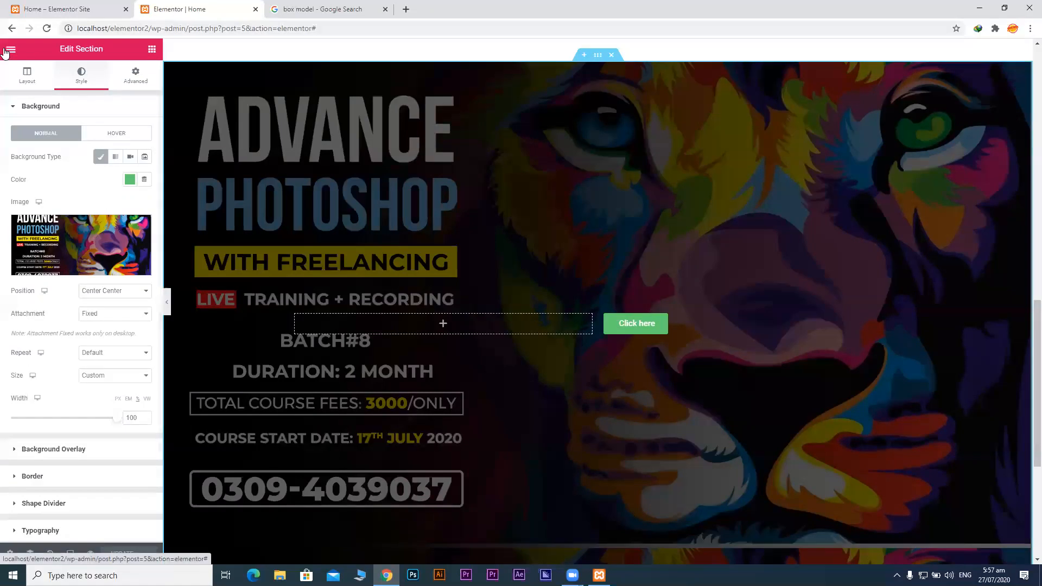
{"action": "left_click_drag", "start_coordinate": [1030, 360], "coordinate": [1028, 464]}
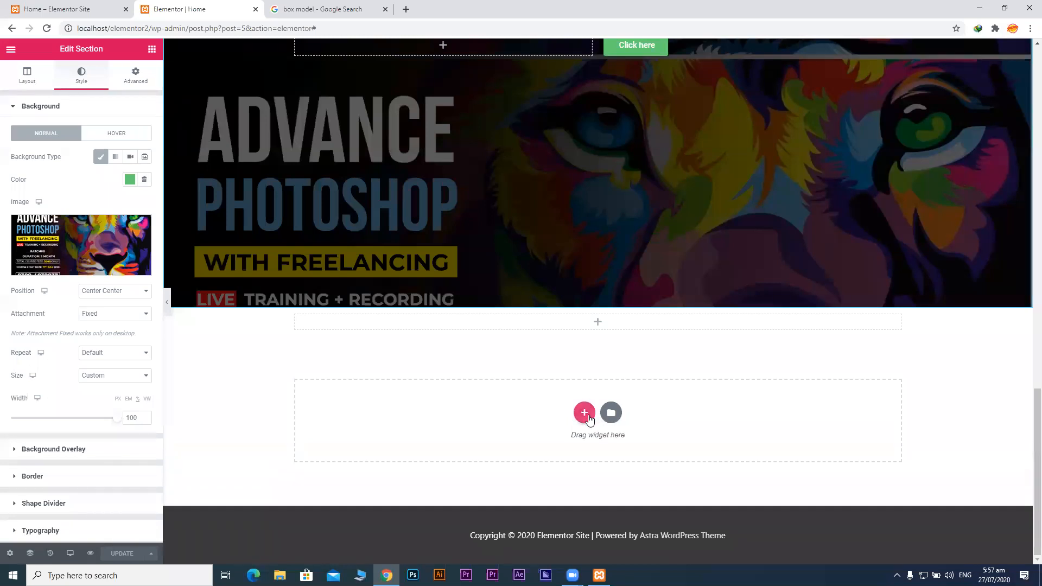
{"action": "left_click", "coordinate": [585, 411]}
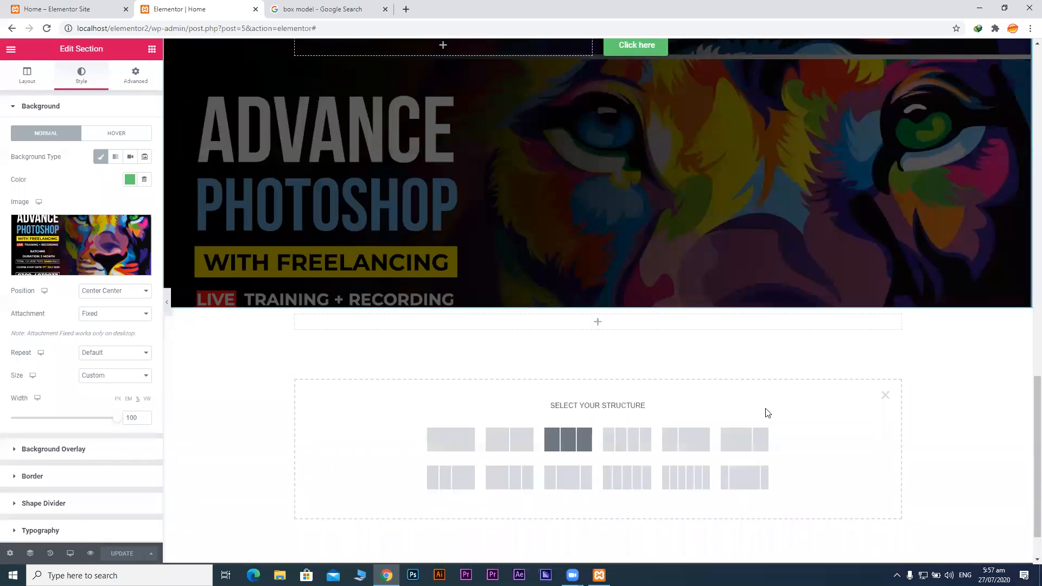
{"action": "left_click", "coordinate": [884, 396]}
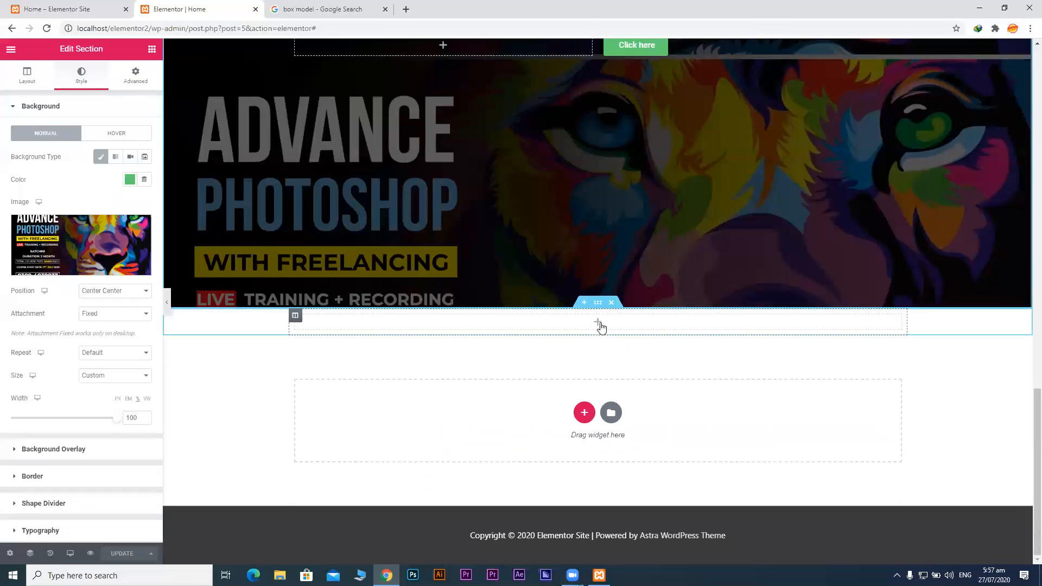
{"action": "left_click", "coordinate": [298, 319]}
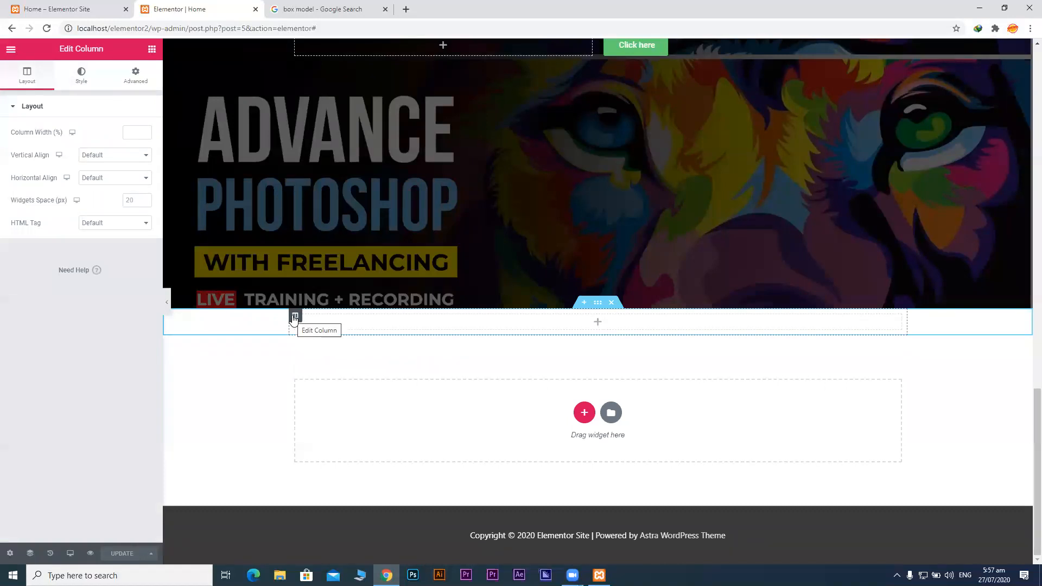
{"action": "right_click", "coordinate": [293, 318]}
{"action": "left_click", "coordinate": [335, 362]}
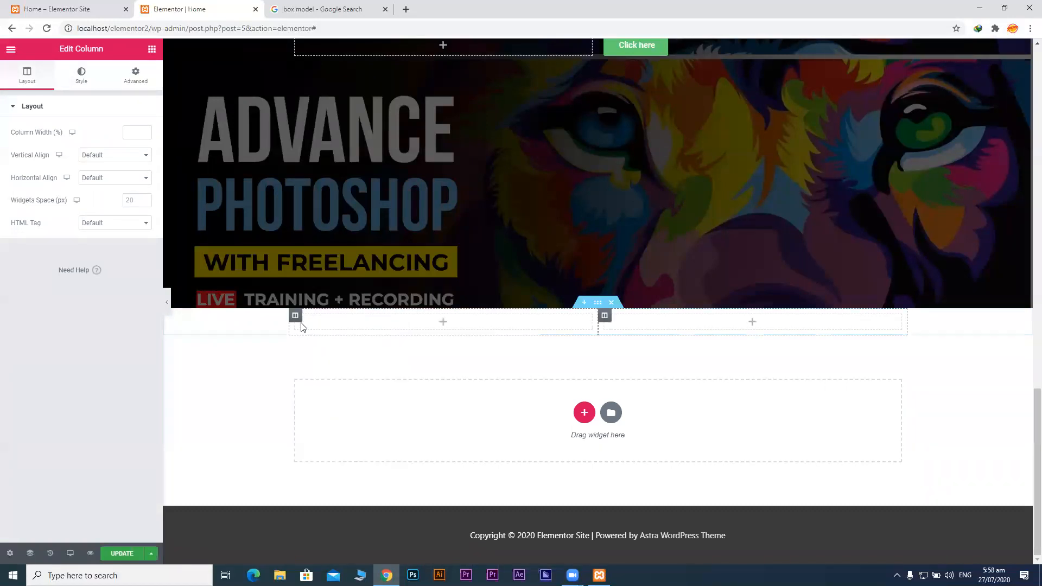
{"action": "right_click", "coordinate": [296, 318]}
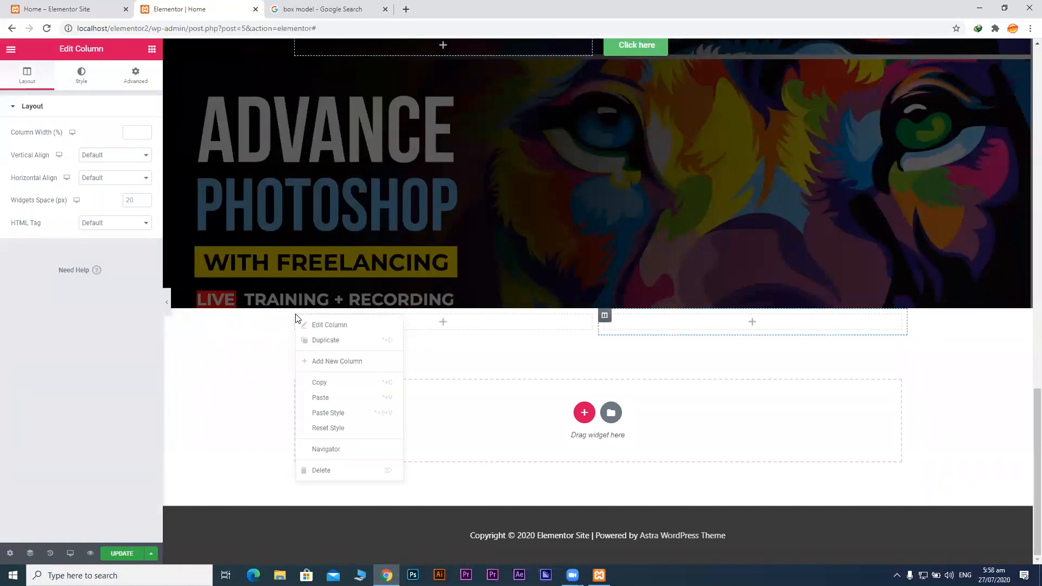
{"action": "left_click", "coordinate": [328, 362]}
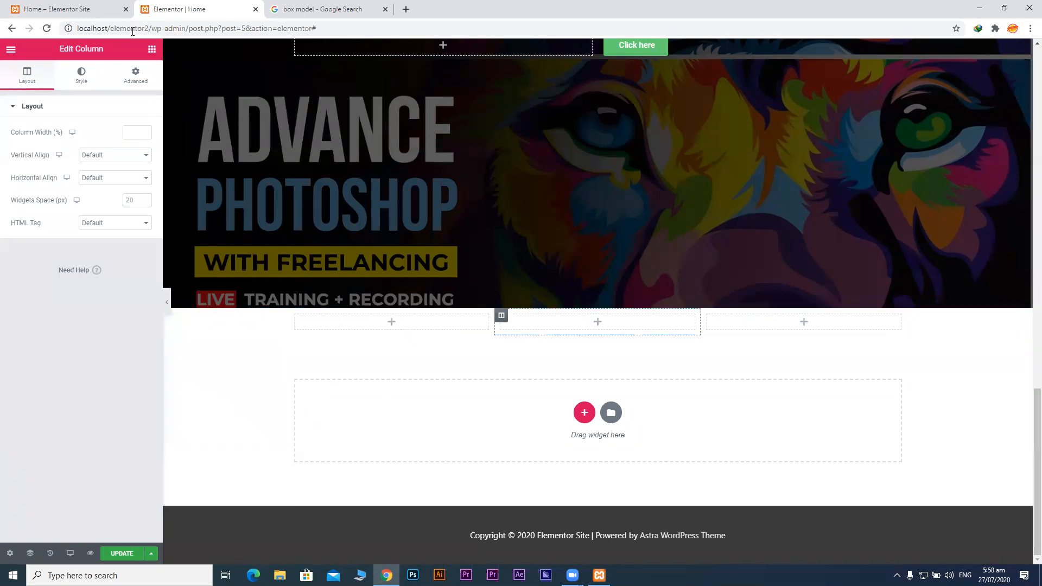
Add a Heading, an Icon and a Text Editor widget, one below the other, to the first of the three columns.
{"action": "left_click", "coordinate": [152, 50]}
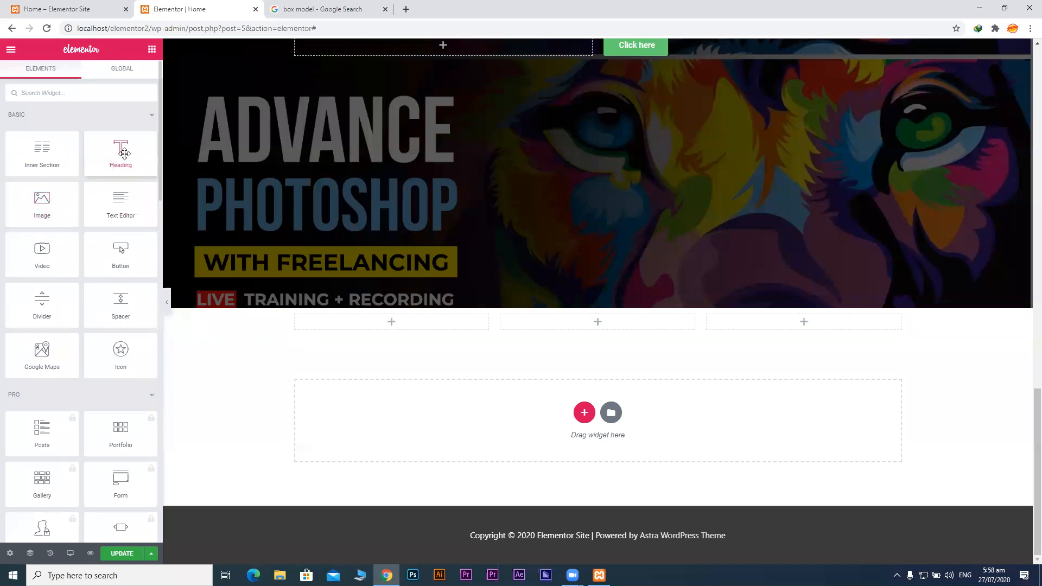
{"action": "left_click_drag", "start_coordinate": [124, 153], "coordinate": [416, 324]}
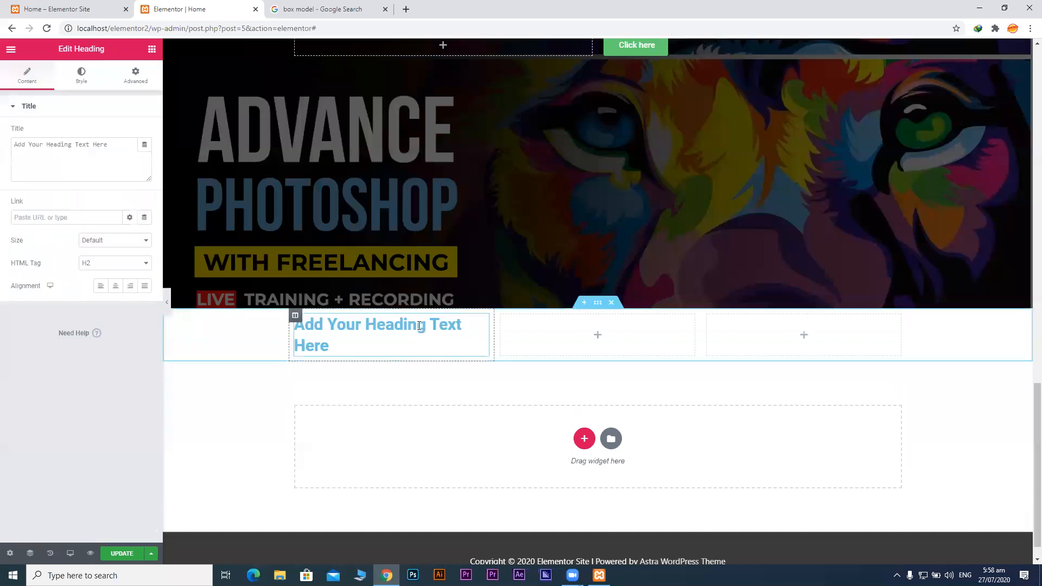
{"action": "left_click", "coordinate": [151, 50]}
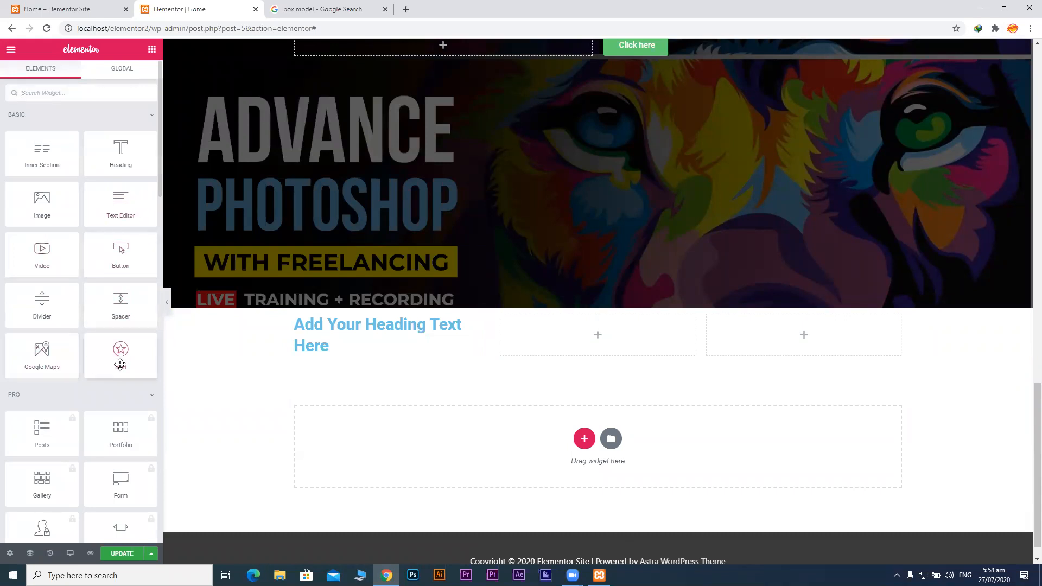
{"action": "left_click_drag", "start_coordinate": [121, 354], "coordinate": [369, 363]}
{"action": "left_click", "coordinate": [152, 51]}
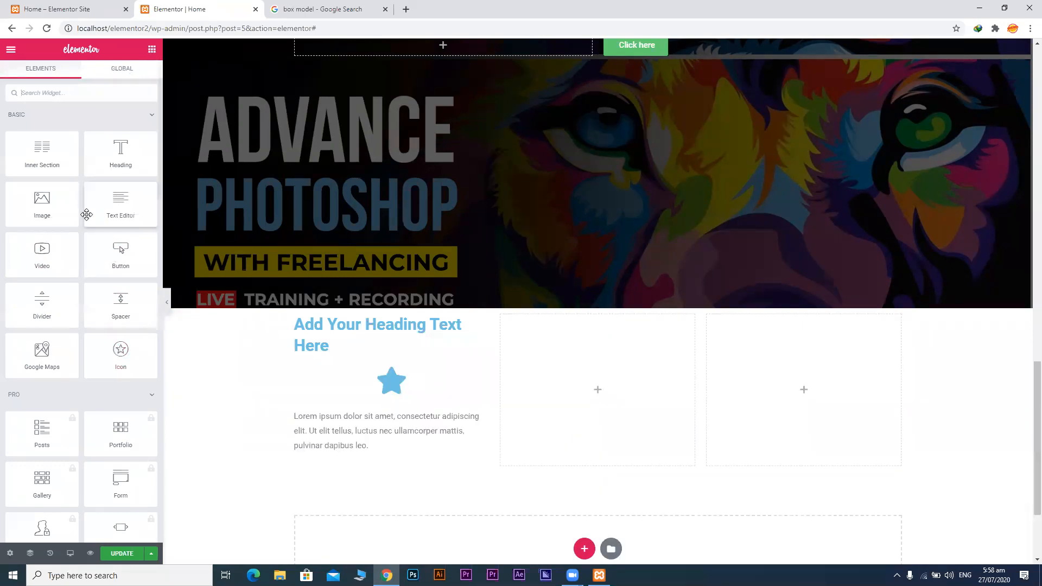
Add an Image widget below the text in the first column and insert the Labour Day picture 1.jpg from the media library.
{"action": "left_click_drag", "start_coordinate": [411, 388], "coordinate": [411, 472]}
{"action": "scroll", "coordinate": [1030, 374], "scroll_direction": "down", "scroll_amount": 2}
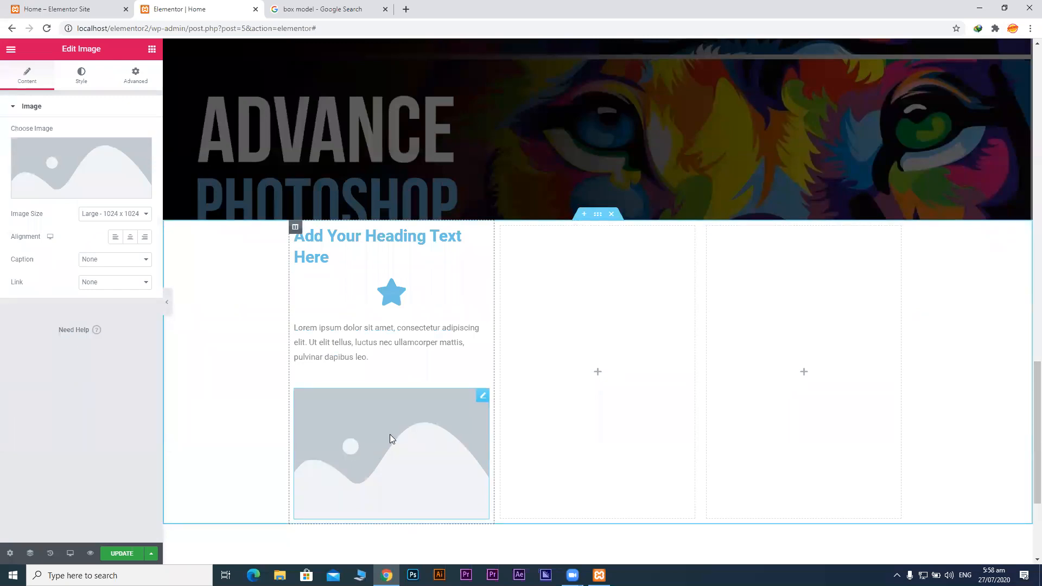
{"action": "left_click", "coordinate": [94, 175]}
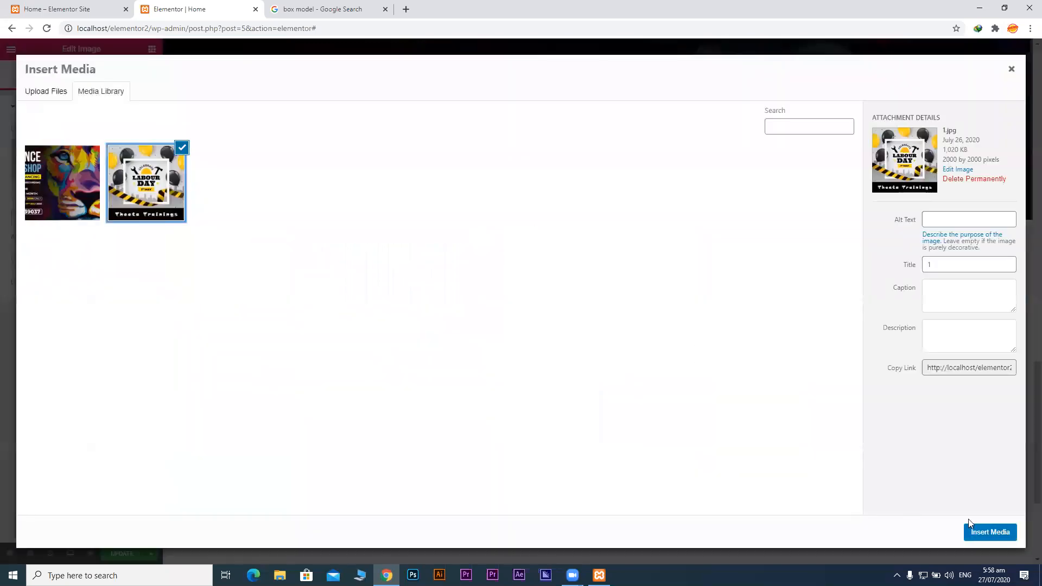
{"action": "left_click", "coordinate": [1000, 533]}
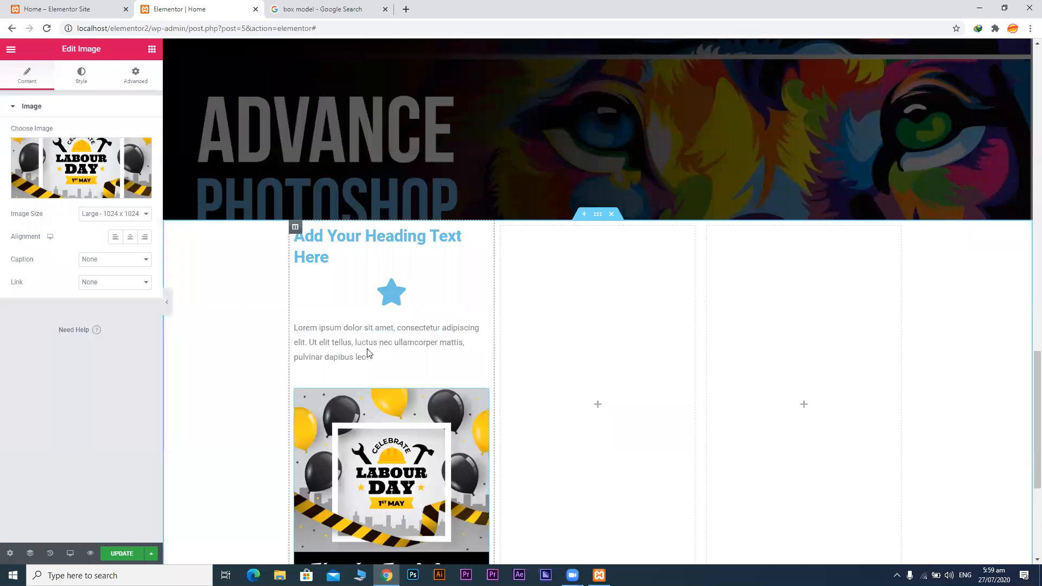
Copy the filled first column, paste it after the second column, and delete the empty second column.
{"action": "right_click", "coordinate": [297, 230]}
{"action": "left_click", "coordinate": [329, 298]}
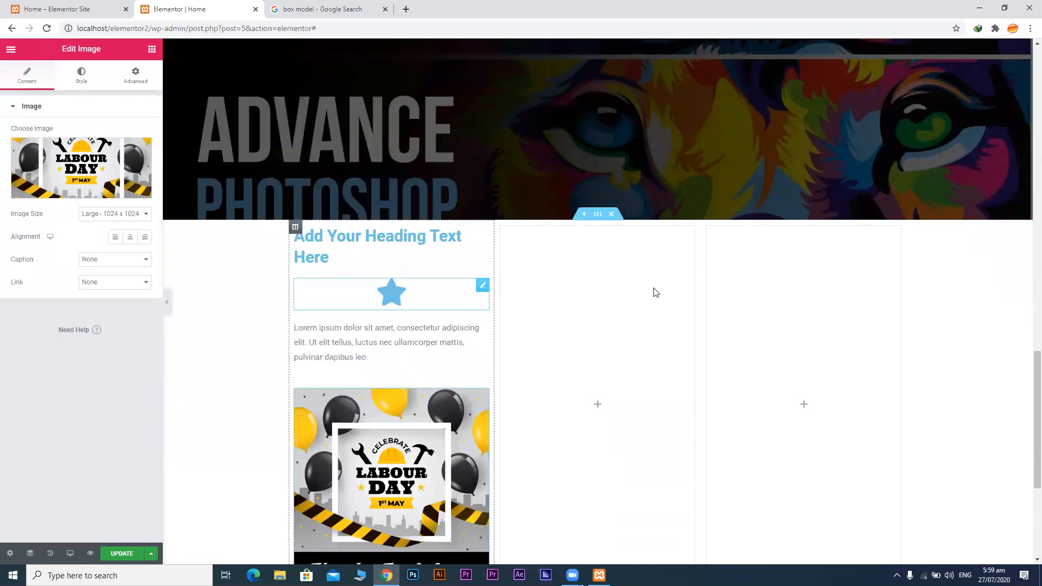
{"action": "right_click", "coordinate": [576, 279]}
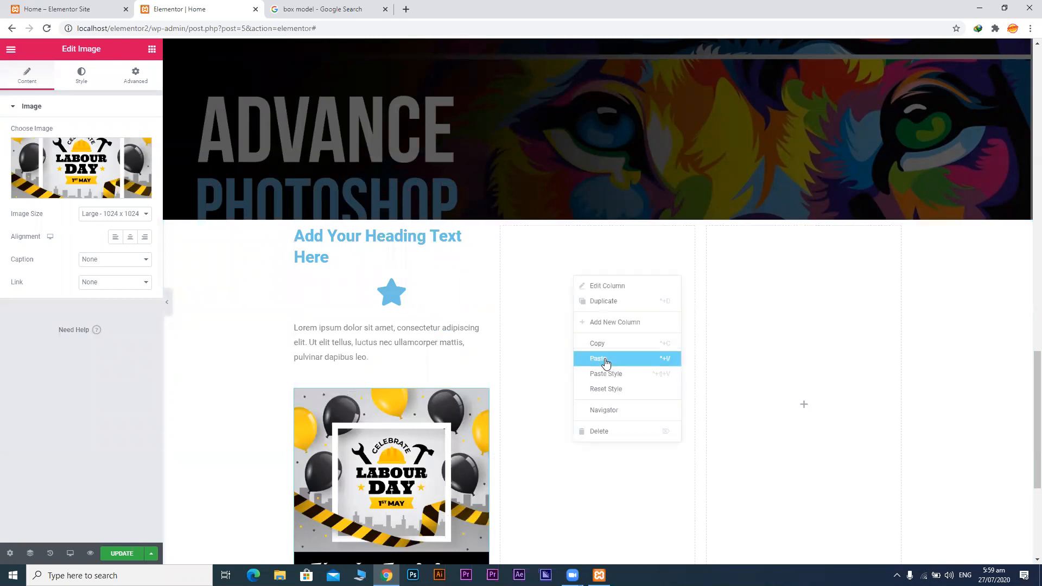
{"action": "left_click", "coordinate": [606, 360]}
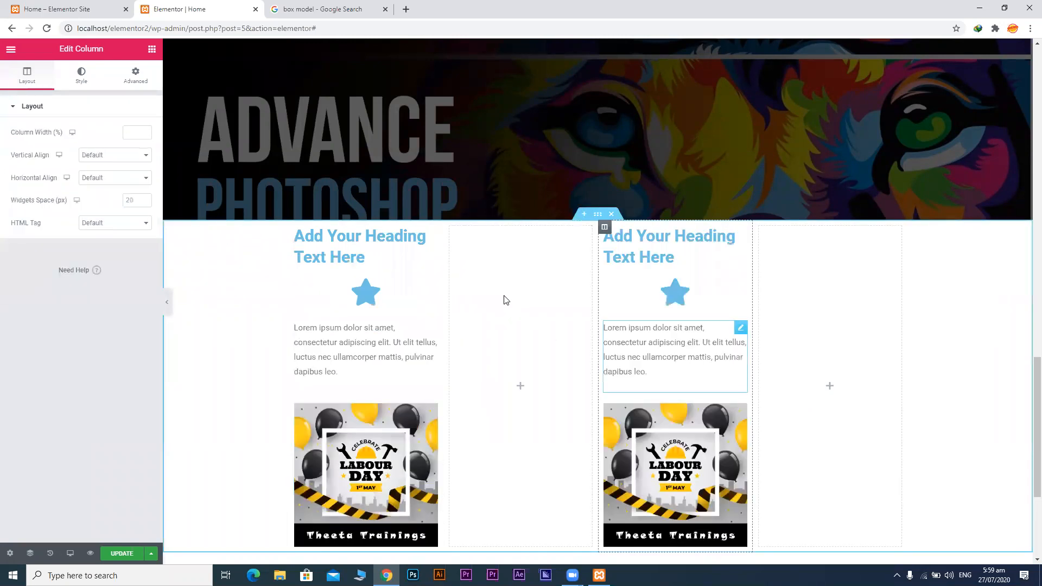
{"action": "right_click", "coordinate": [527, 463]}
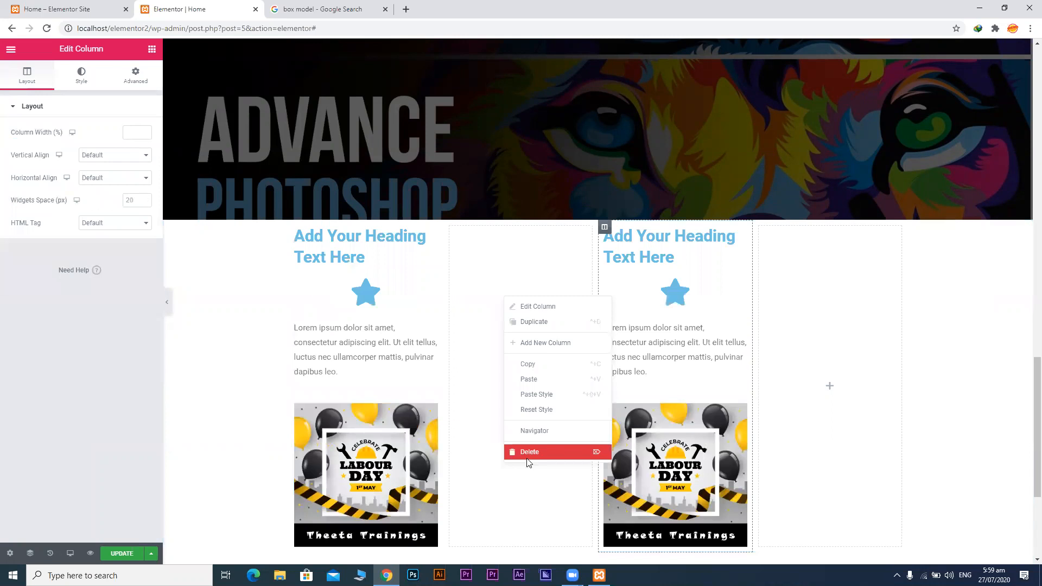
{"action": "left_click", "coordinate": [528, 452]}
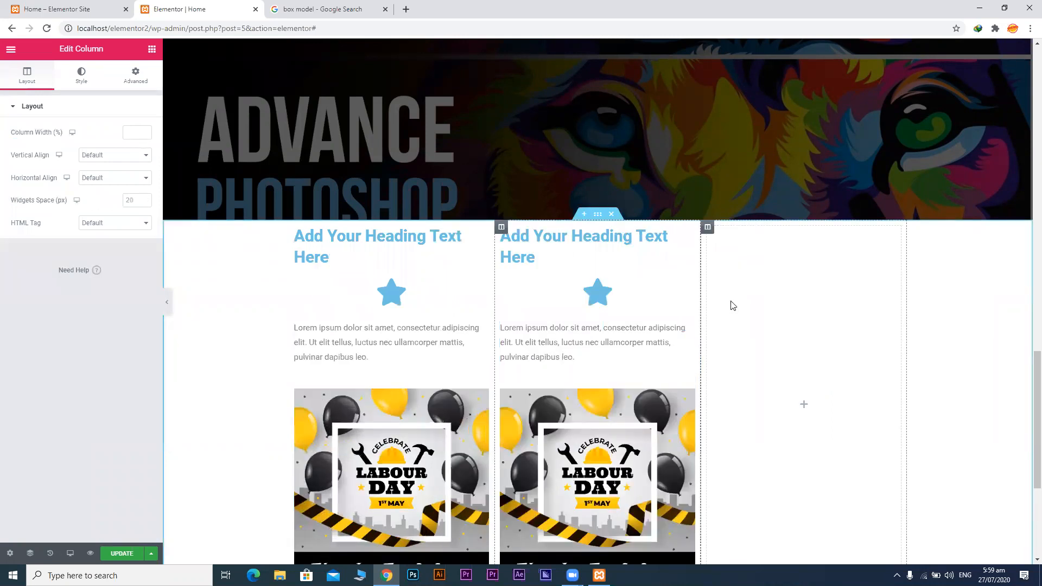
Paste another copy of the filled column after the empty third column and delete that empty column.
{"action": "right_click", "coordinate": [710, 232]}
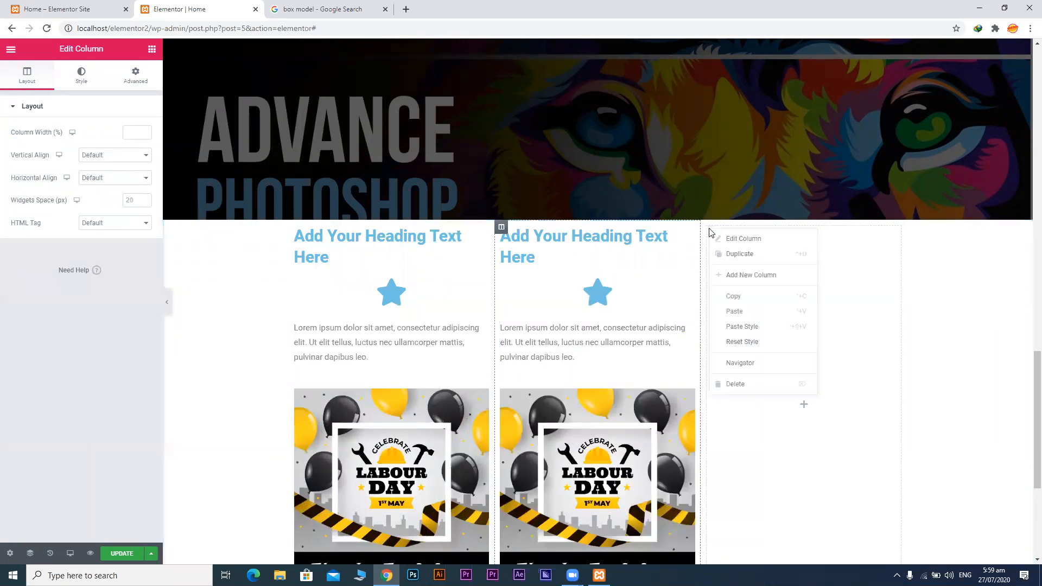
{"action": "left_click", "coordinate": [745, 314]}
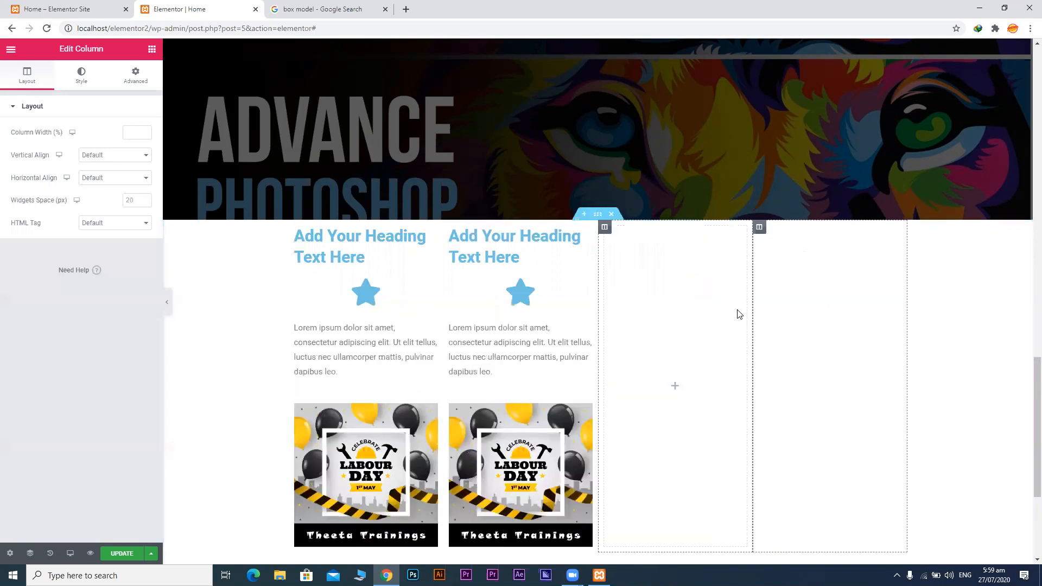
{"action": "right_click", "coordinate": [699, 306]}
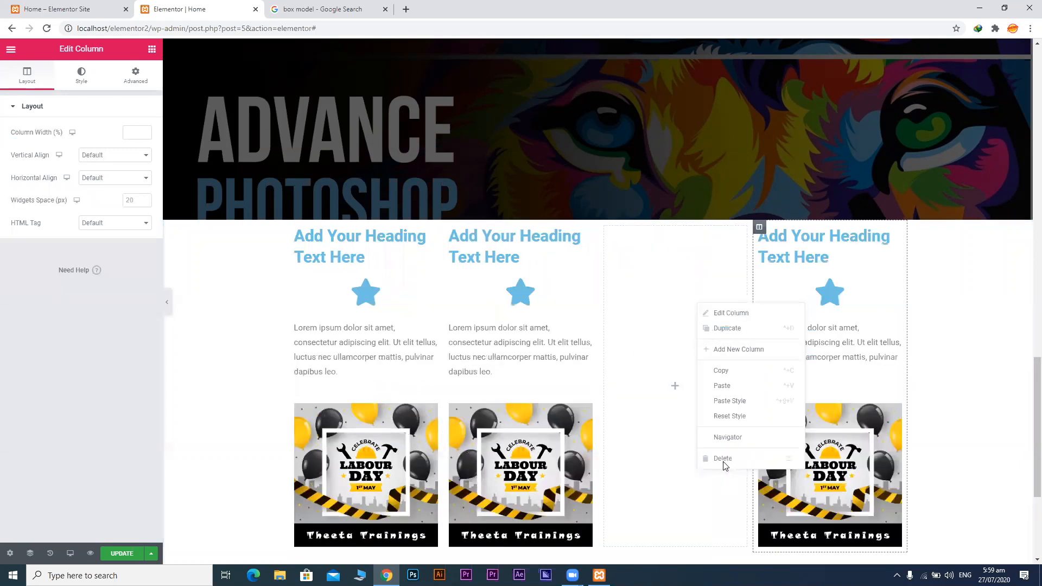
{"action": "left_click", "coordinate": [722, 459]}
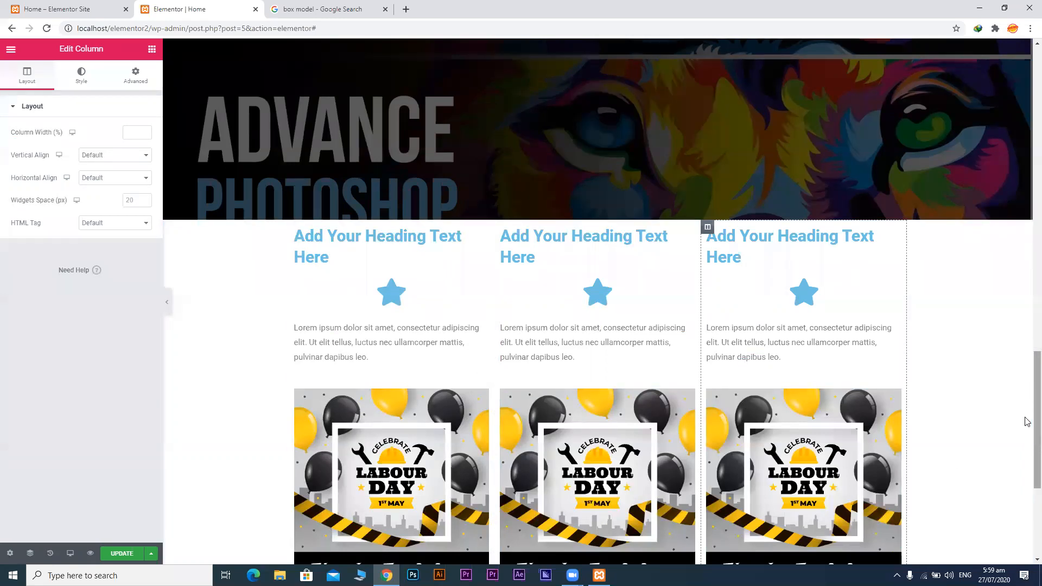
{"action": "left_click", "coordinate": [152, 49]}
{"action": "left_click_drag", "start_coordinate": [629, 360], "coordinate": [76, 94]}
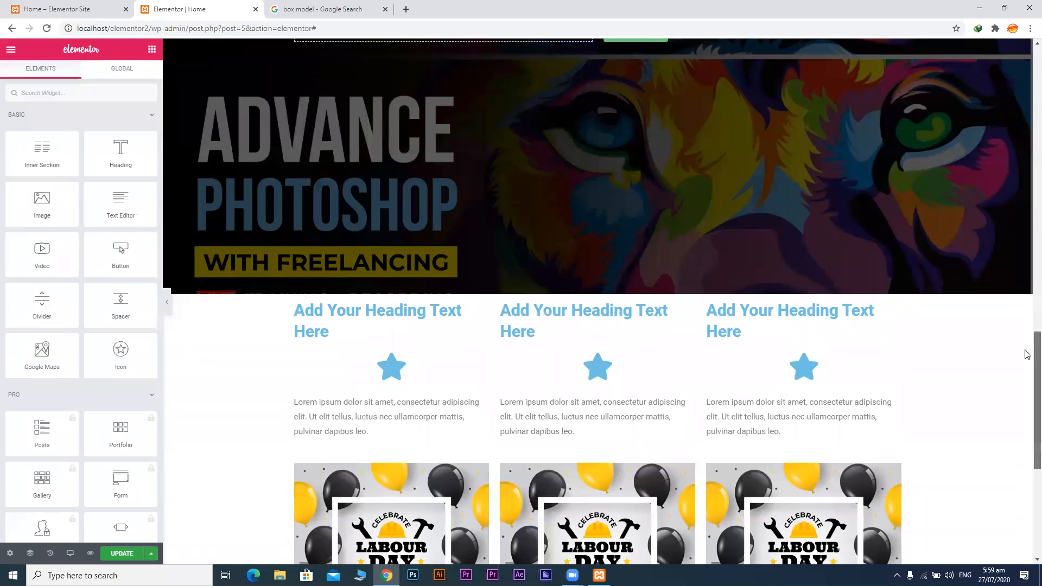
{"action": "left_click_drag", "start_coordinate": [45, 138], "coordinate": [3, 201]}
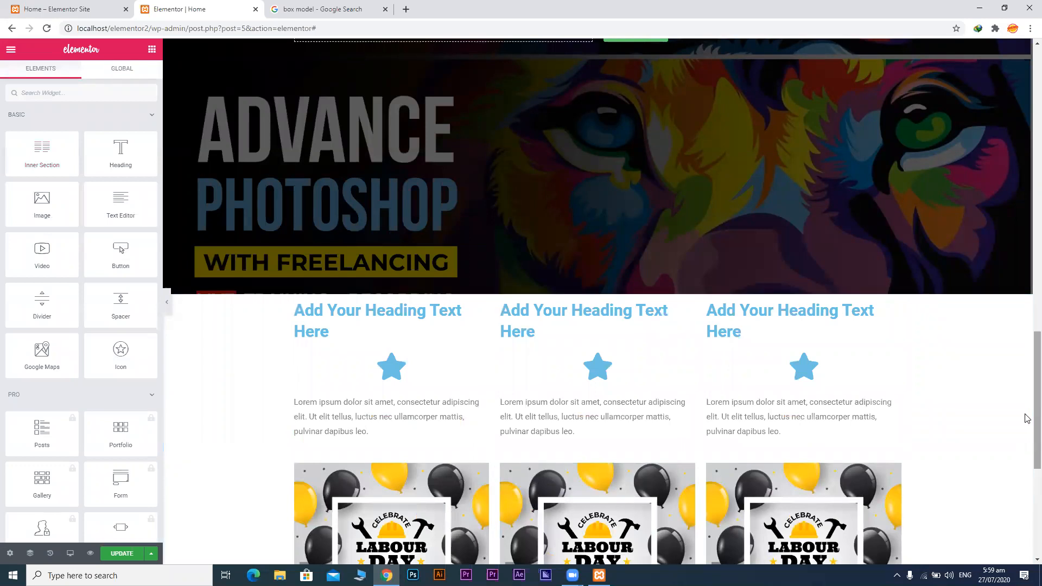
{"action": "scroll", "coordinate": [1027, 458], "scroll_direction": "down", "scroll_amount": 3}
{"action": "scroll", "coordinate": [1027, 448], "scroll_direction": "up", "scroll_amount": 1}
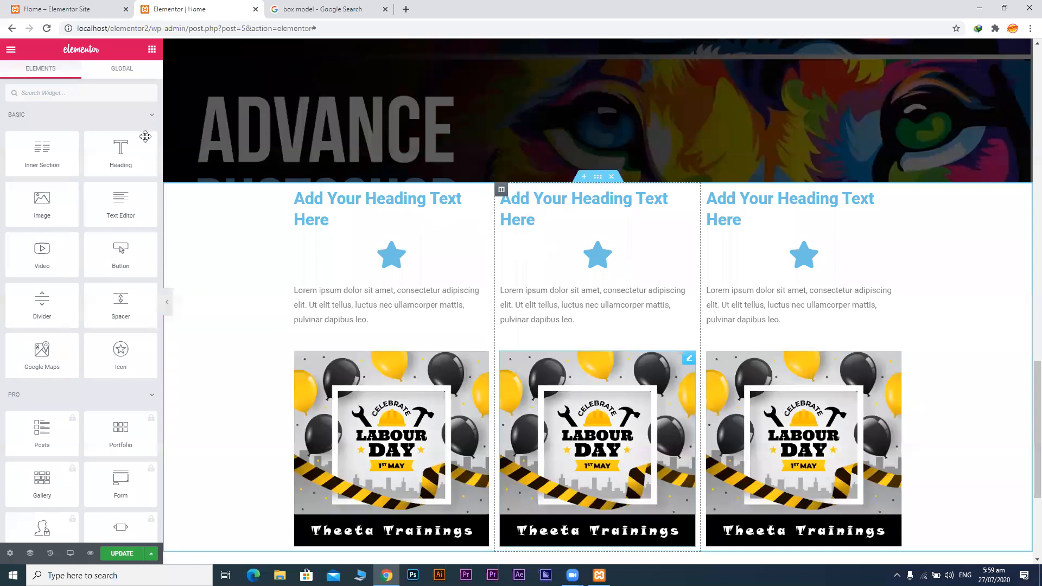
{"action": "left_click_drag", "start_coordinate": [109, 151], "coordinate": [319, 170]}
Add a new single-column section below the three Labour Day columns.
{"action": "left_click_drag", "start_coordinate": [1024, 308], "coordinate": [580, 422]}
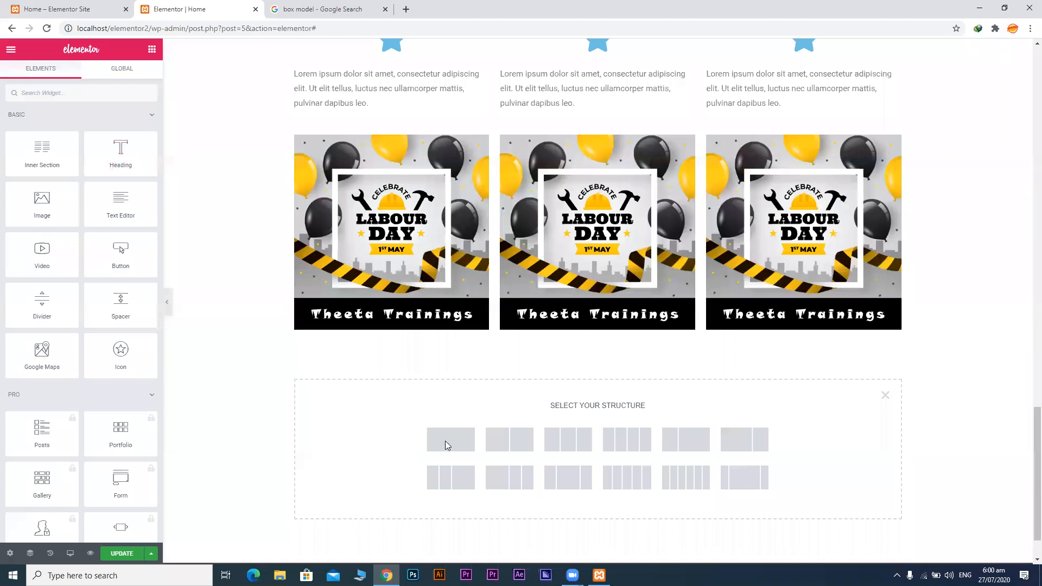
{"action": "left_click", "coordinate": [446, 443]}
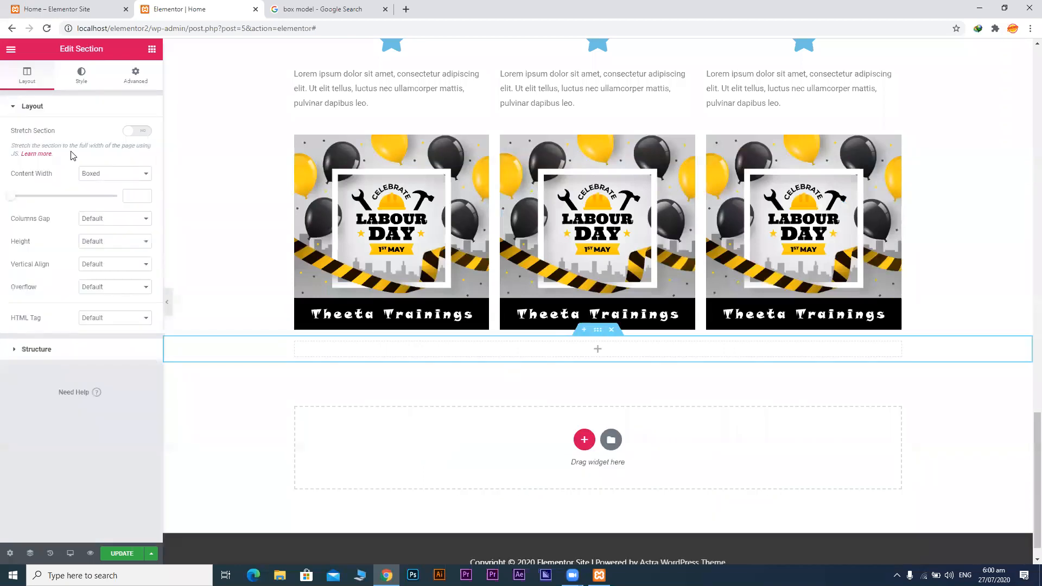
Place a Heading widget in the new section and an Inner Section widget directly beneath it.
{"action": "left_click", "coordinate": [154, 53]}
{"action": "left_click_drag", "start_coordinate": [116, 158], "coordinate": [595, 357]}
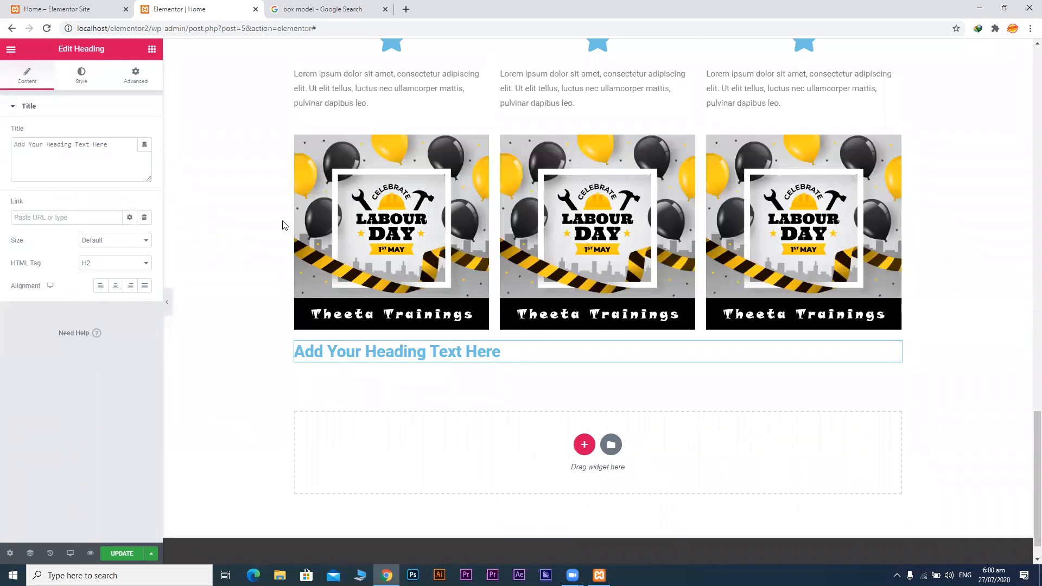
{"action": "left_click", "coordinate": [152, 49]}
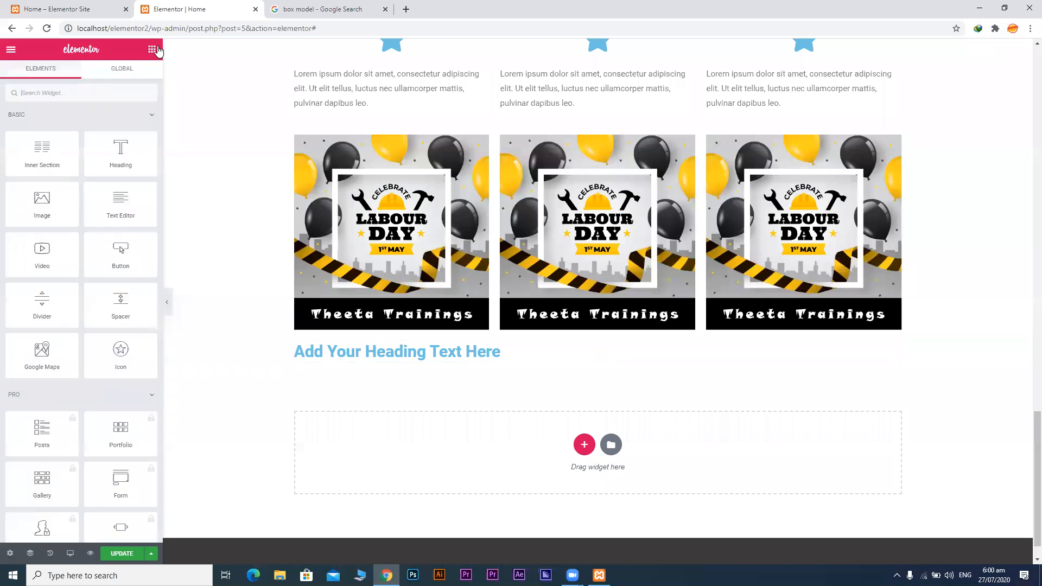
{"action": "left_click_drag", "start_coordinate": [42, 160], "coordinate": [509, 365]}
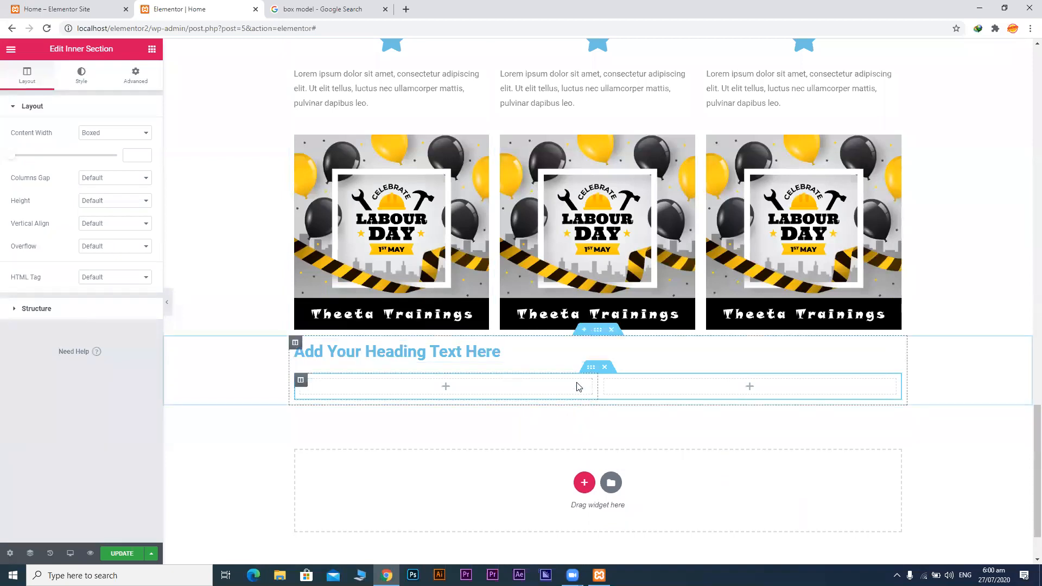
Add a third column to the inner section and copy the Labour Day image from above into all three of its columns.
{"action": "right_click", "coordinate": [301, 380]}
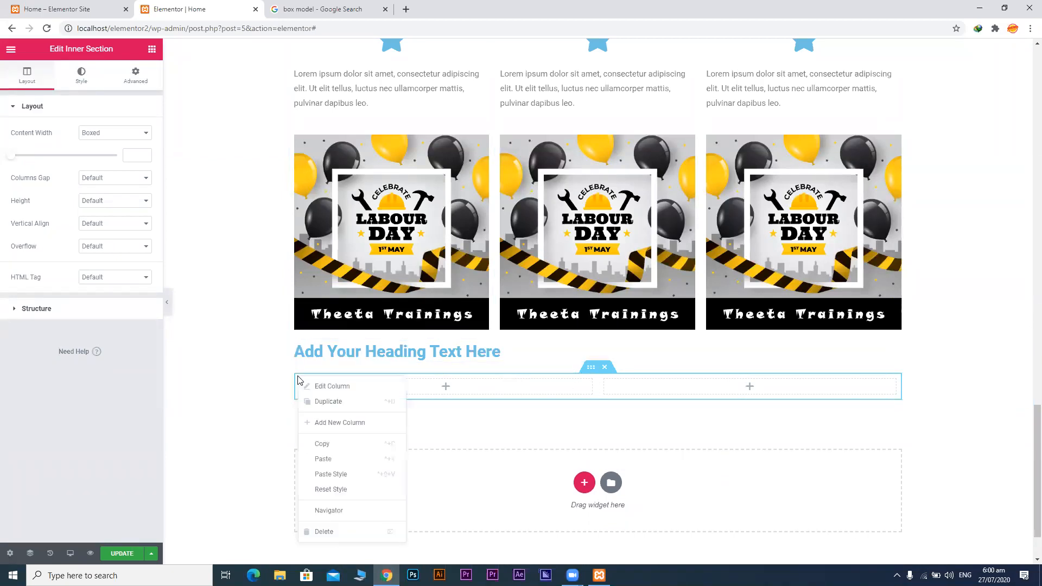
{"action": "right_click", "coordinate": [370, 142]}
{"action": "left_click", "coordinate": [400, 190]}
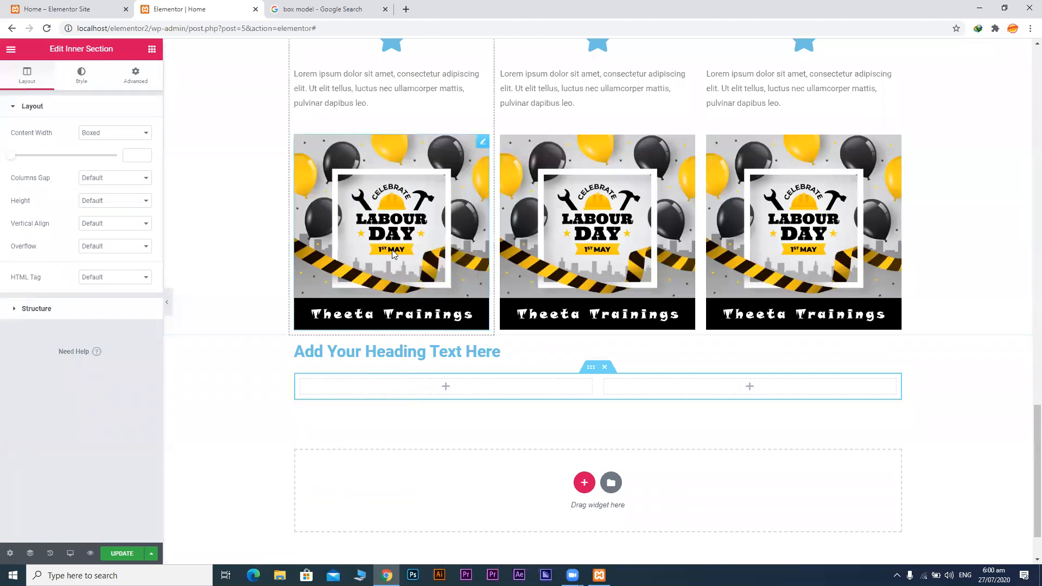
{"action": "right_click", "coordinate": [392, 391]}
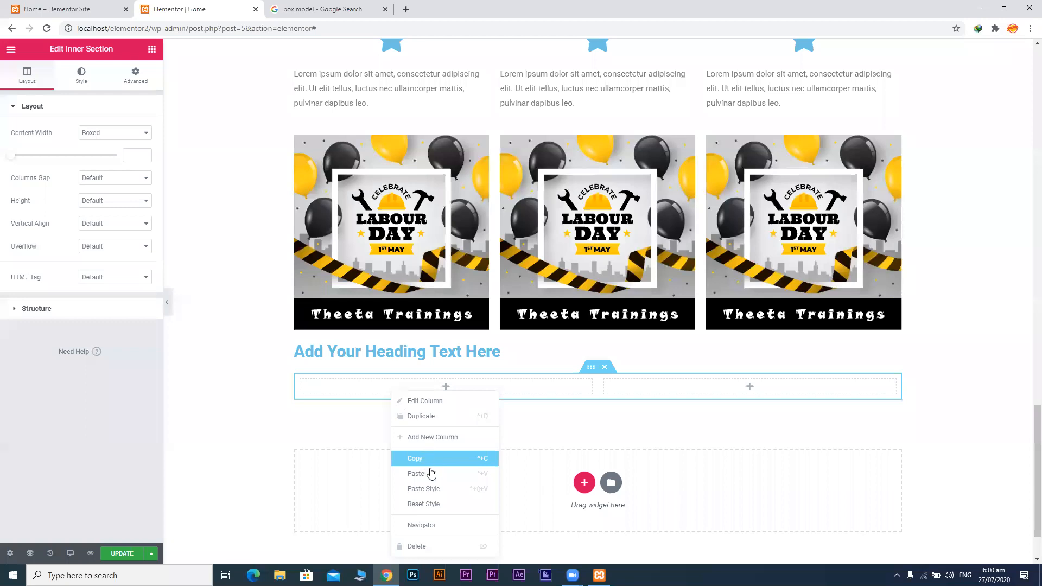
{"action": "right_click", "coordinate": [402, 221]}
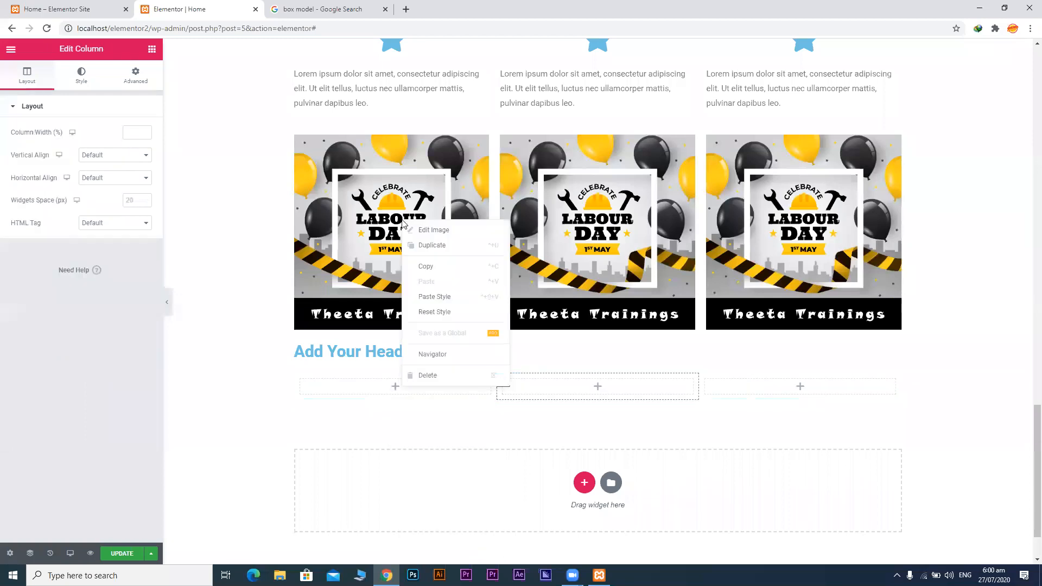
{"action": "left_click", "coordinate": [425, 269]}
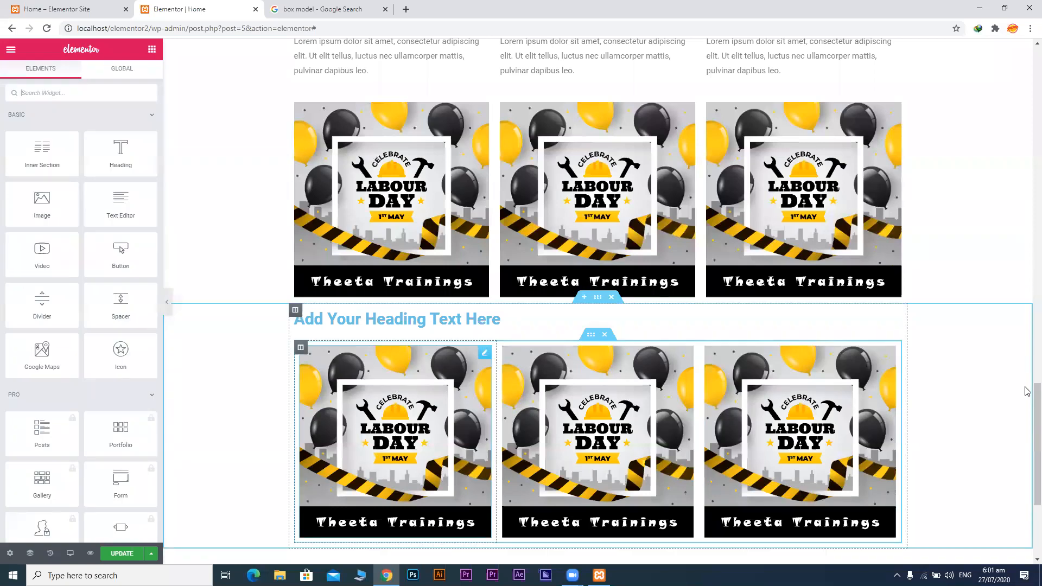
{"action": "scroll", "coordinate": [1028, 352], "scroll_direction": "up", "scroll_amount": 5}
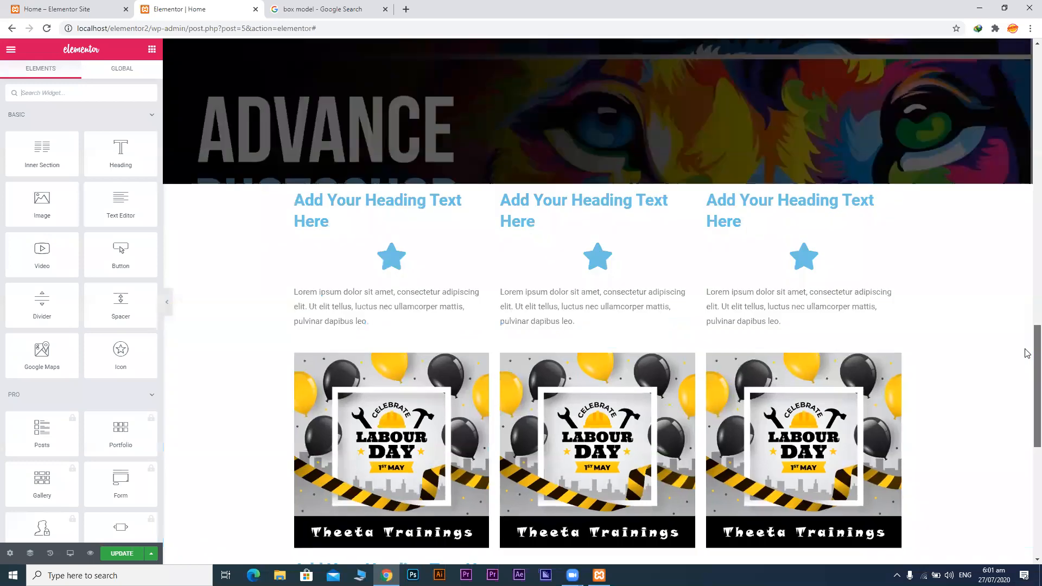
{"action": "right_click", "coordinate": [294, 193]}
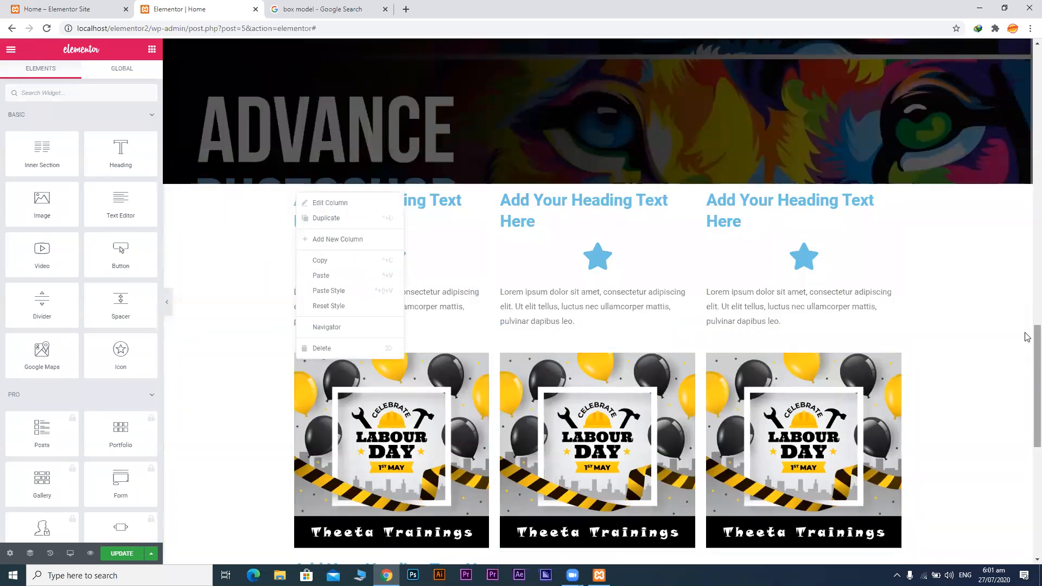
{"action": "scroll", "coordinate": [1027, 379], "scroll_direction": "down", "scroll_amount": 3}
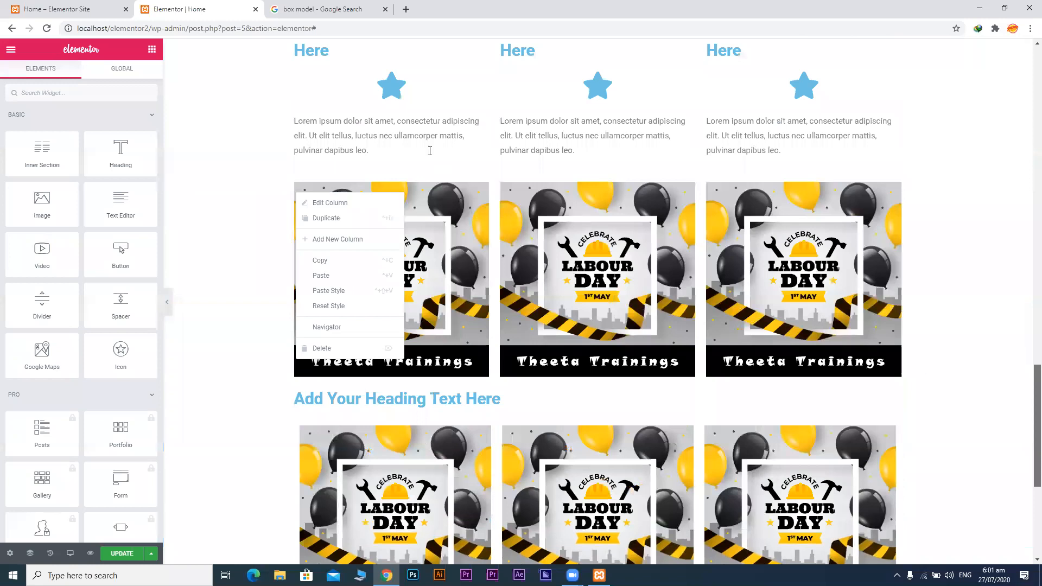
{"action": "scroll", "coordinate": [430, 151], "scroll_direction": "down", "scroll_amount": 4}
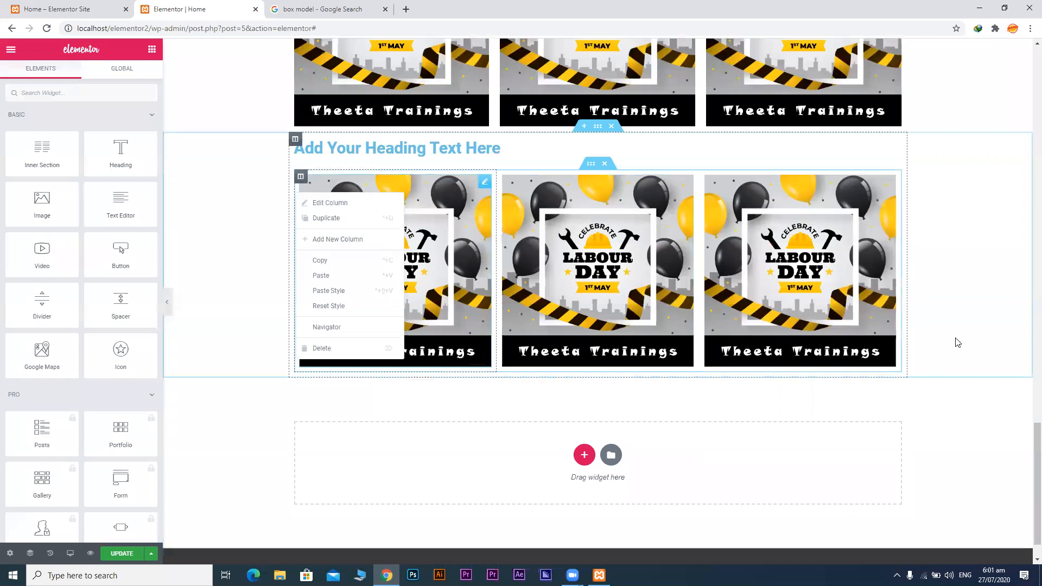
{"action": "left_click", "coordinate": [502, 53]}
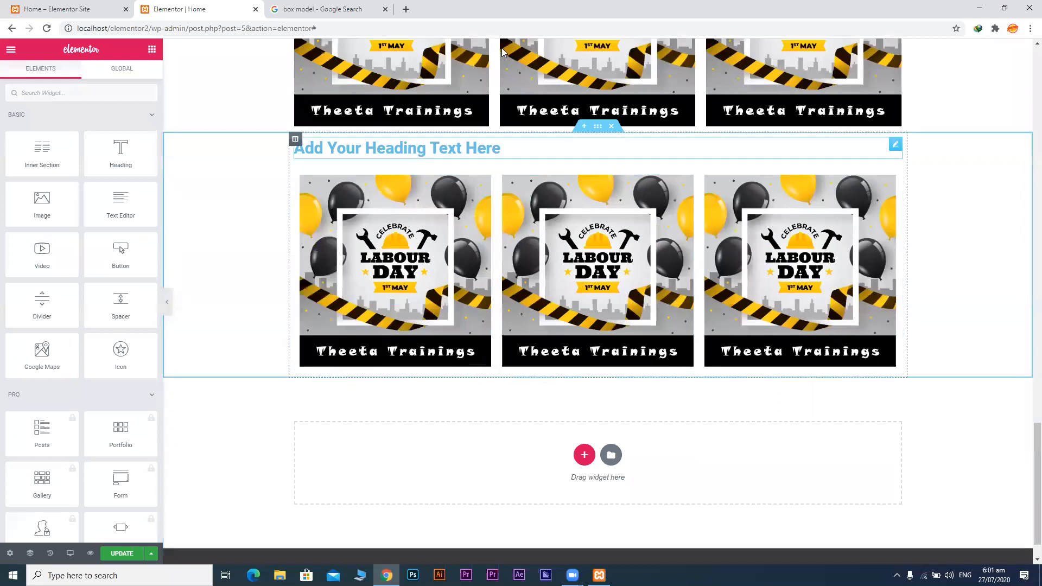